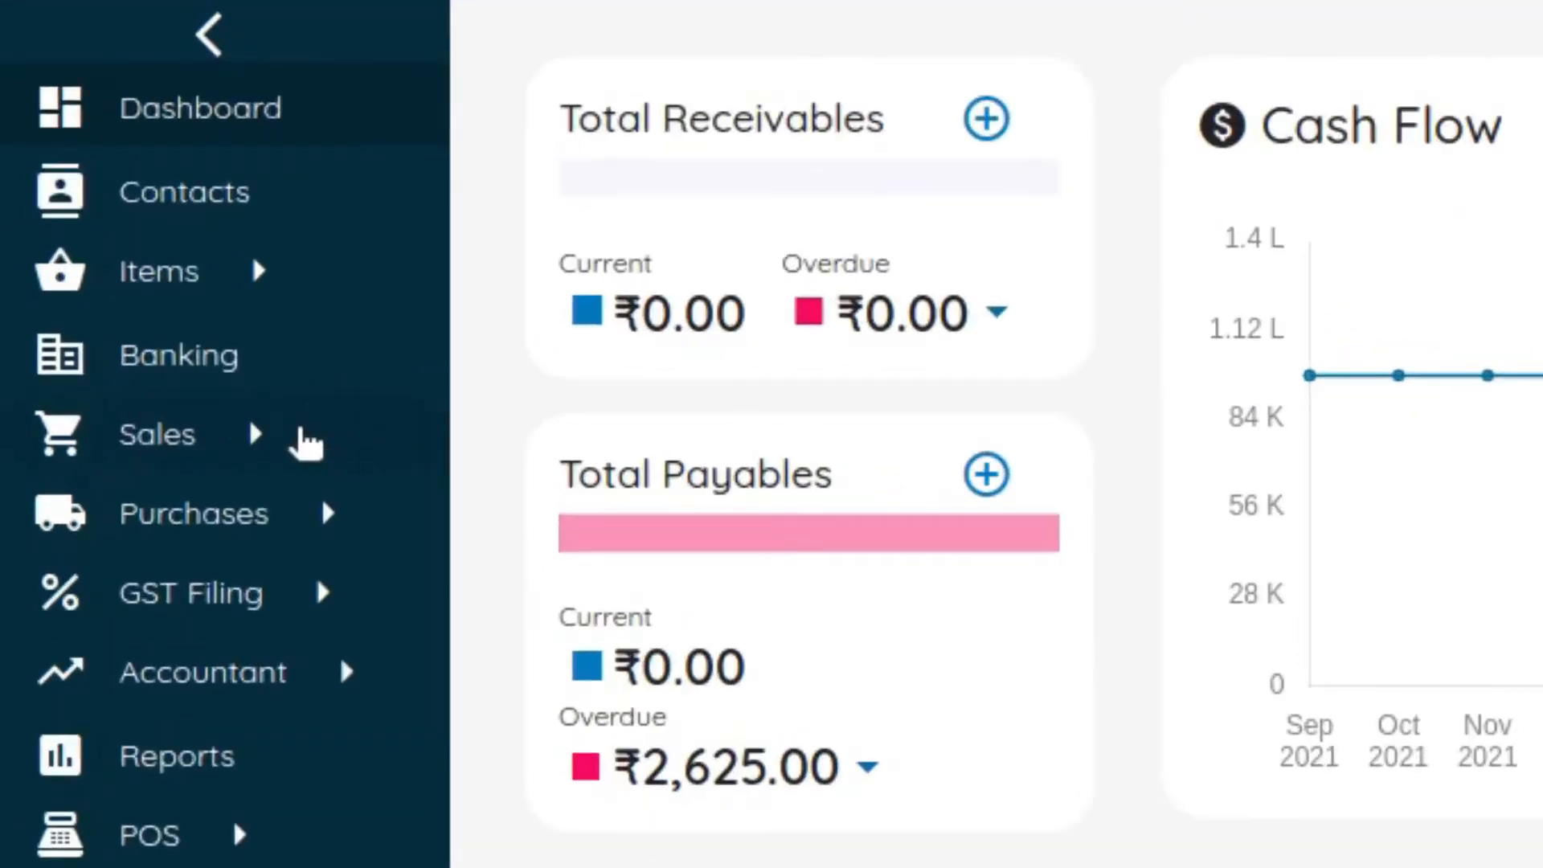
Start a new sales invoice and select KCA as the customer.
{"action": "left_click", "coordinate": [136, 401]}
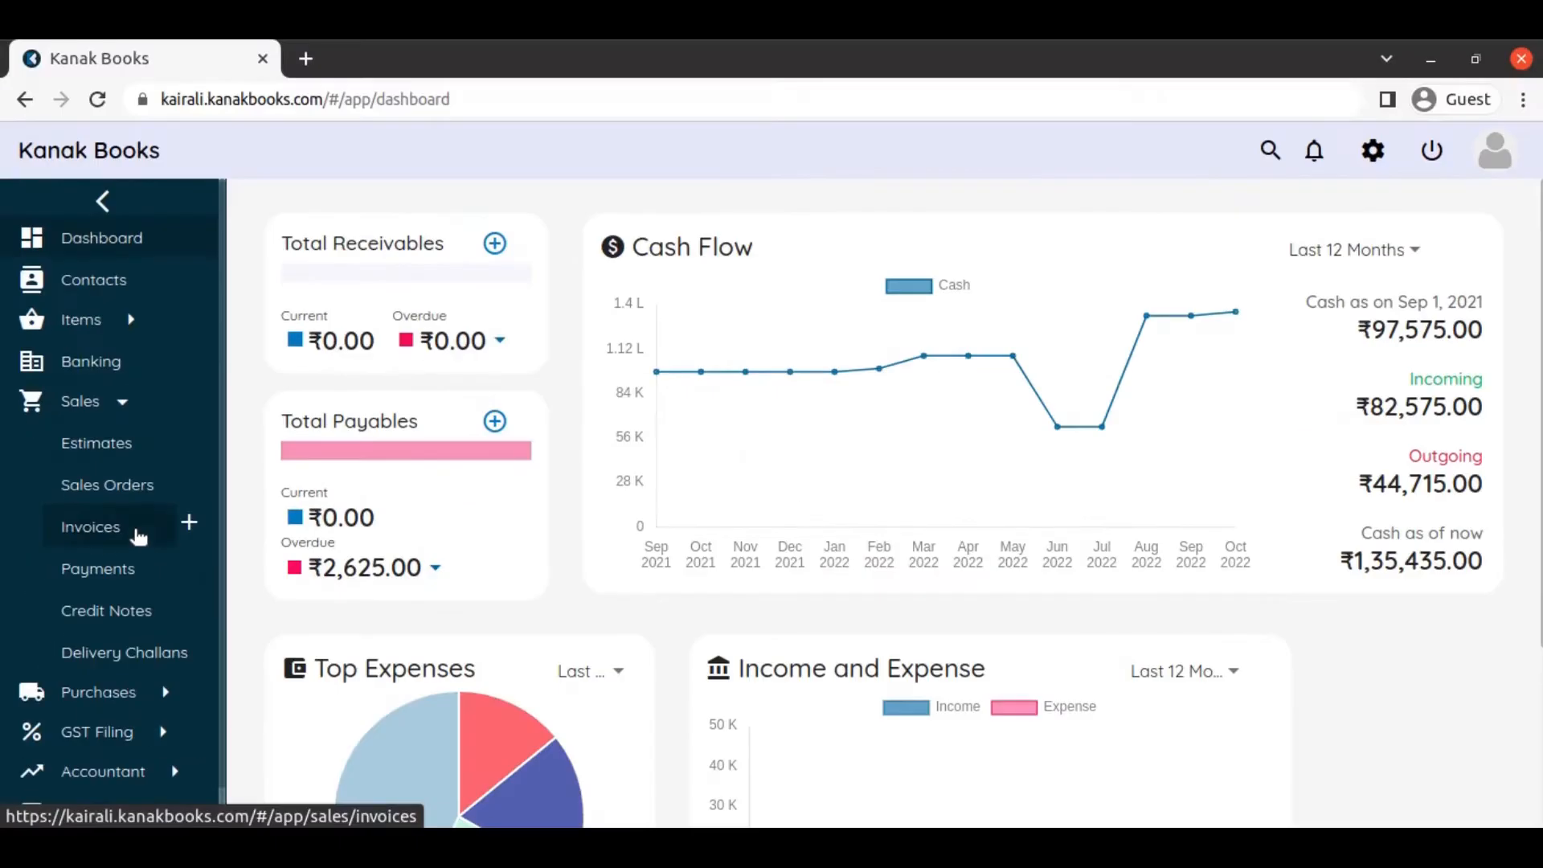
{"action": "left_click", "coordinate": [138, 532]}
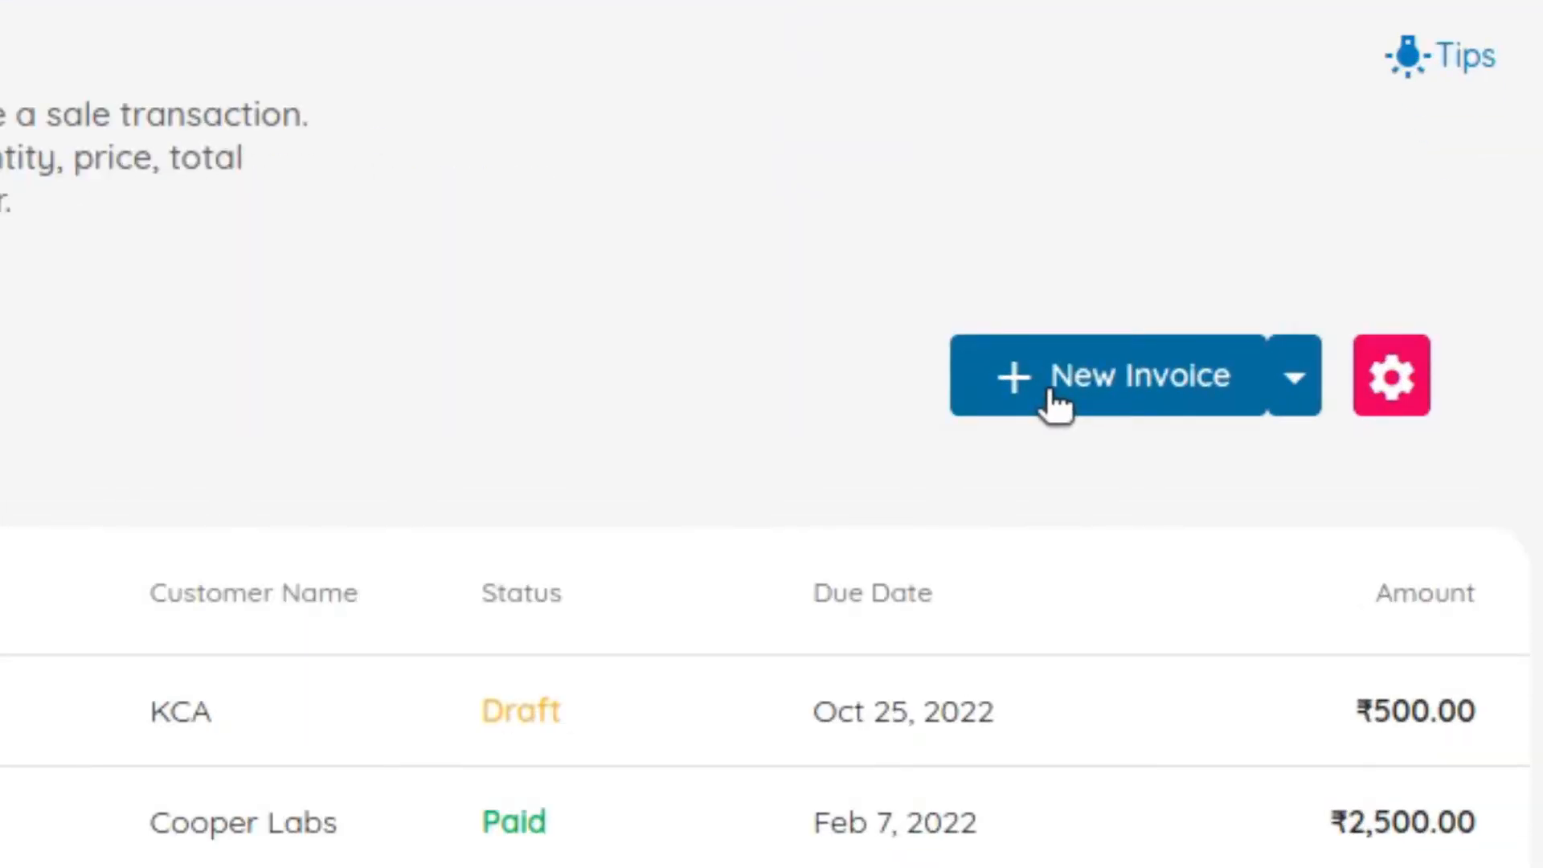
{"action": "left_click", "coordinate": [1054, 389]}
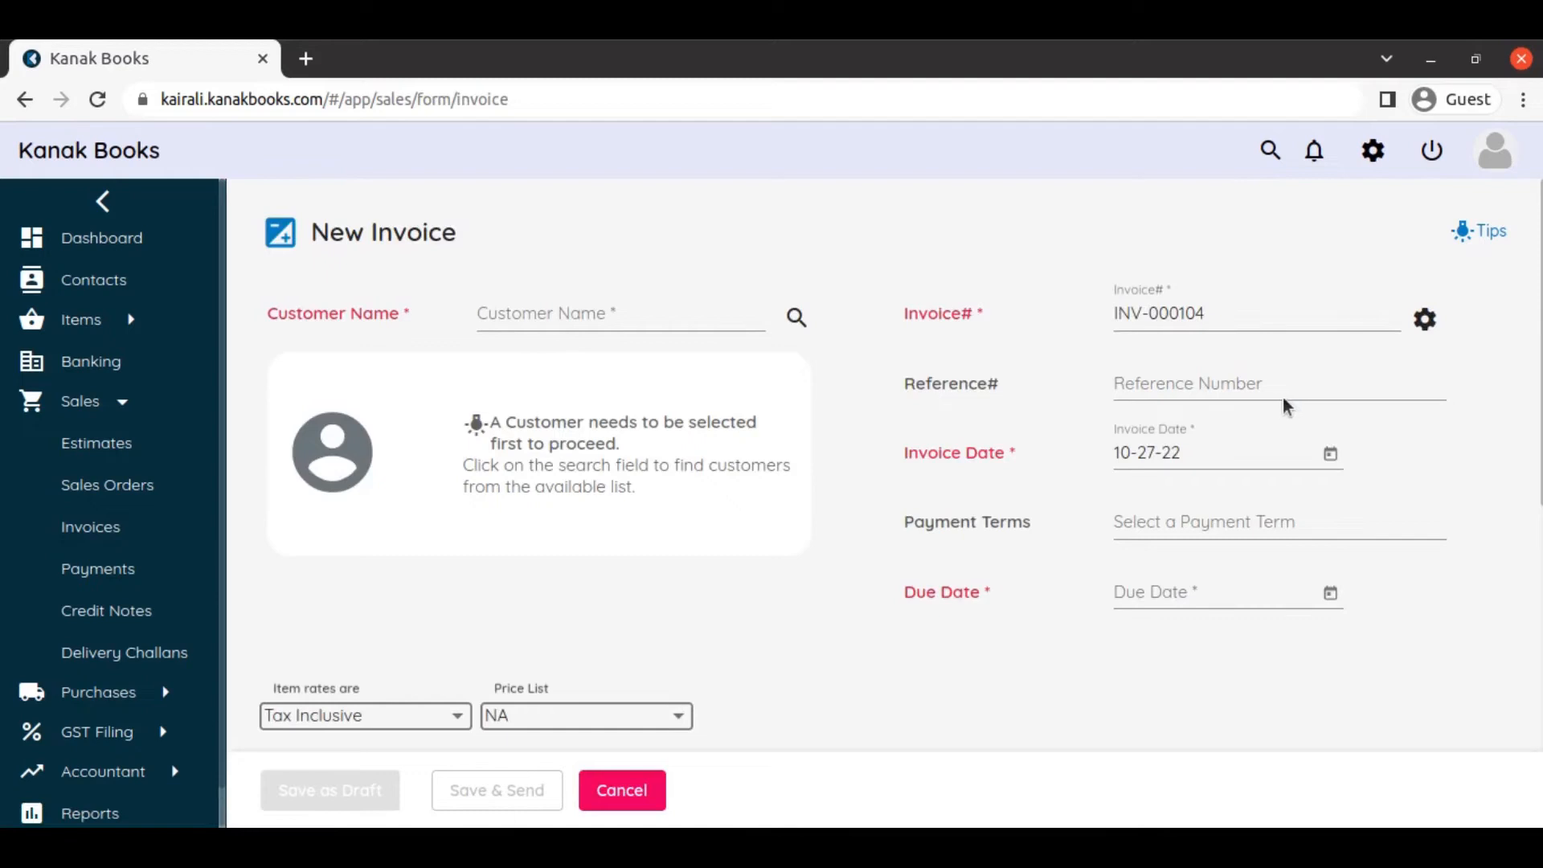
{"action": "left_click", "coordinate": [506, 317]}
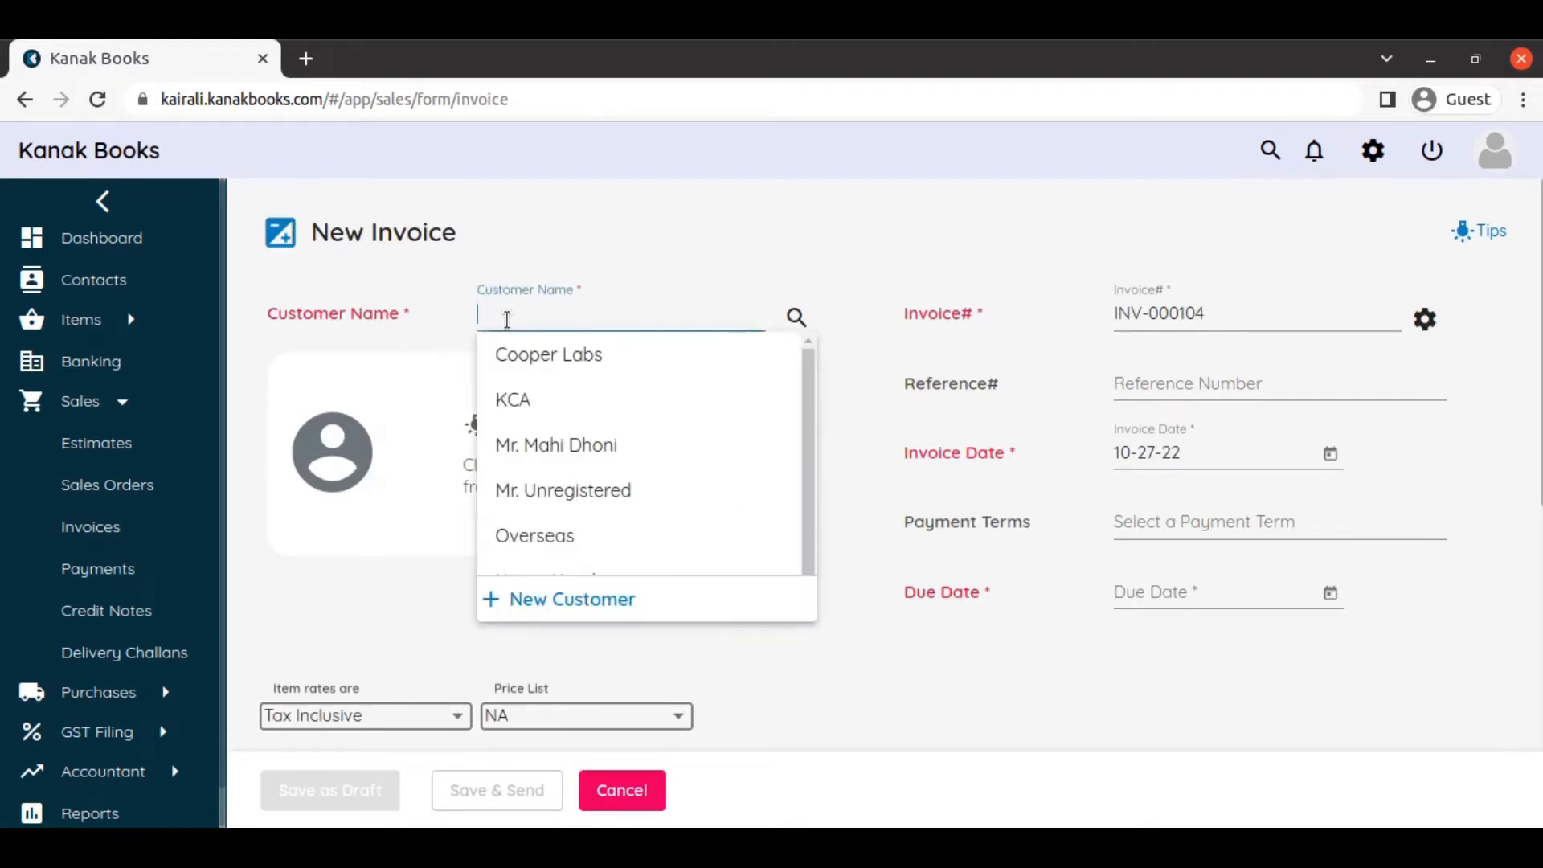
{"action": "left_click", "coordinate": [526, 410]}
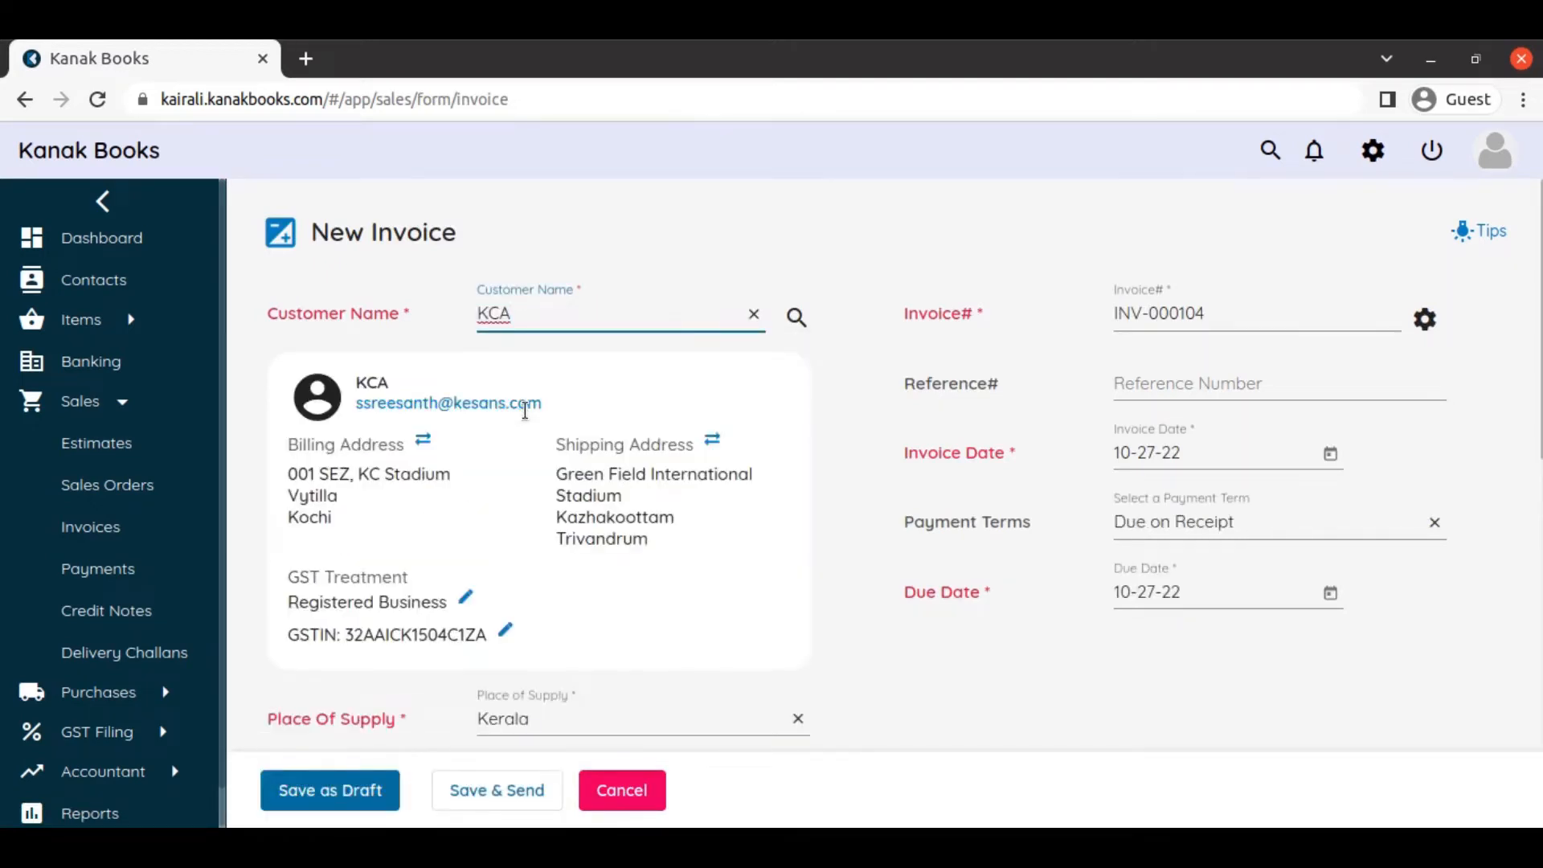
Add the item Inventory 01 to the first invoice line and save the invoice as a draft.
{"action": "scroll", "coordinate": [525, 410], "scroll_direction": "down", "scroll_amount": 7}
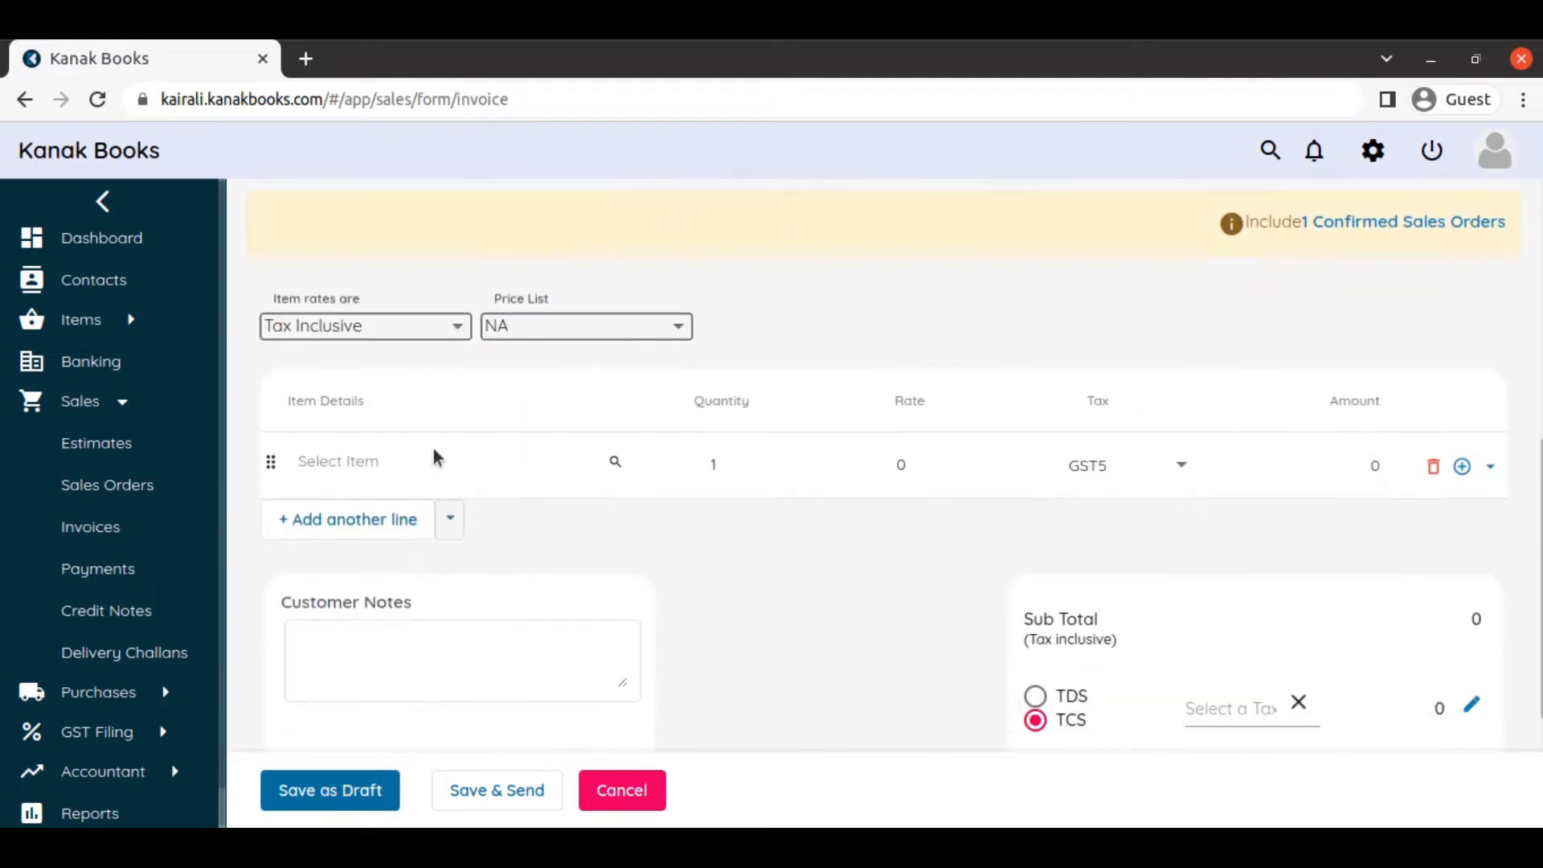
{"action": "left_click", "coordinate": [413, 453]}
{"action": "left_click", "coordinate": [431, 529]}
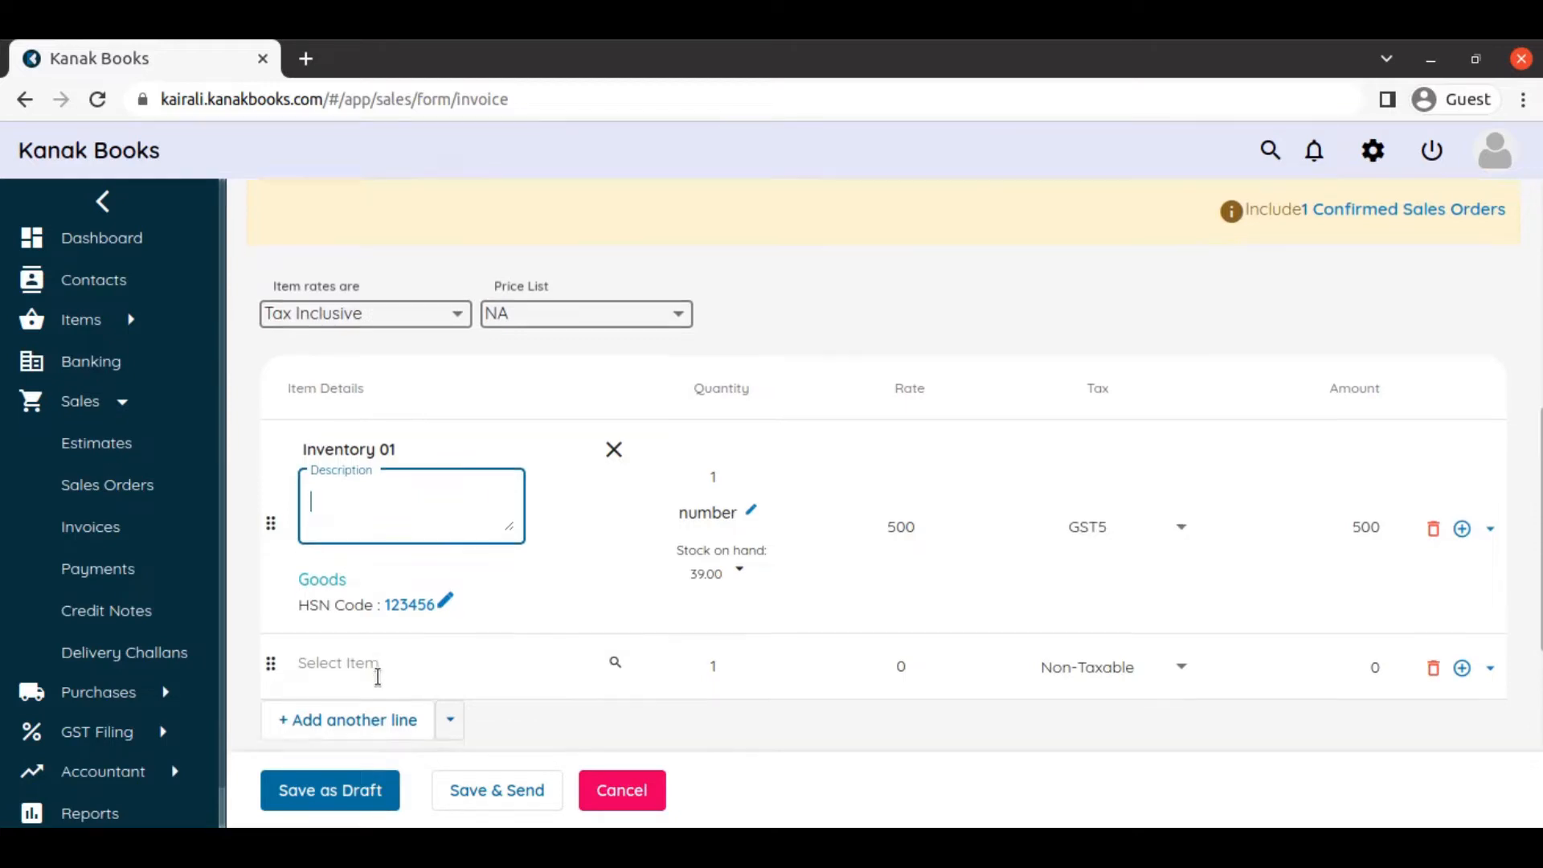
{"action": "scroll", "coordinate": [470, 675], "scroll_direction": "down", "scroll_amount": 4}
{"action": "scroll", "coordinate": [596, 481], "scroll_direction": "down", "scroll_amount": 2}
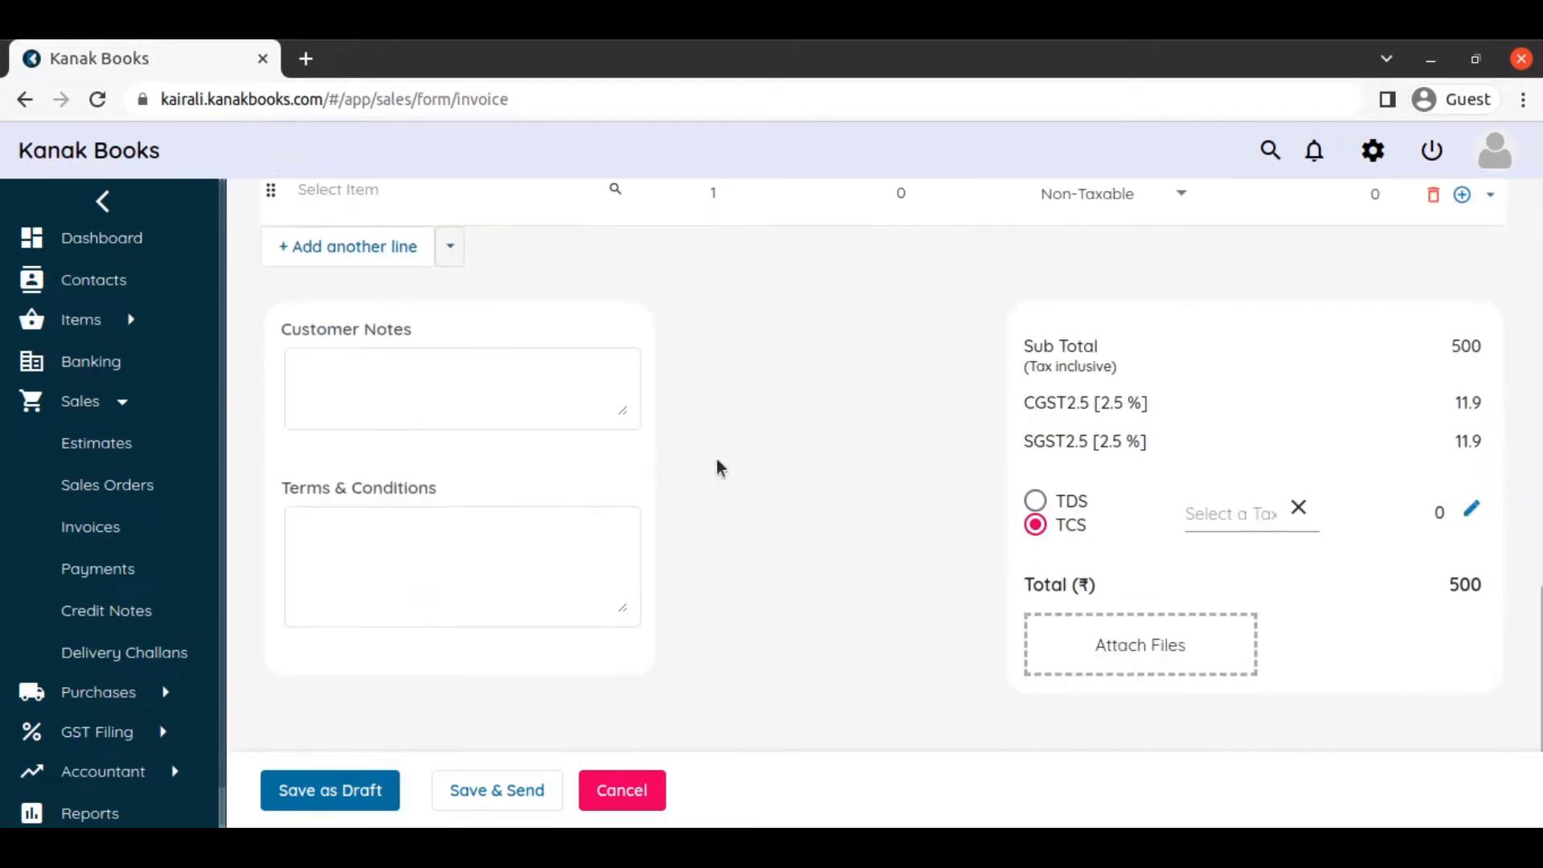
{"action": "left_click", "coordinate": [327, 792]}
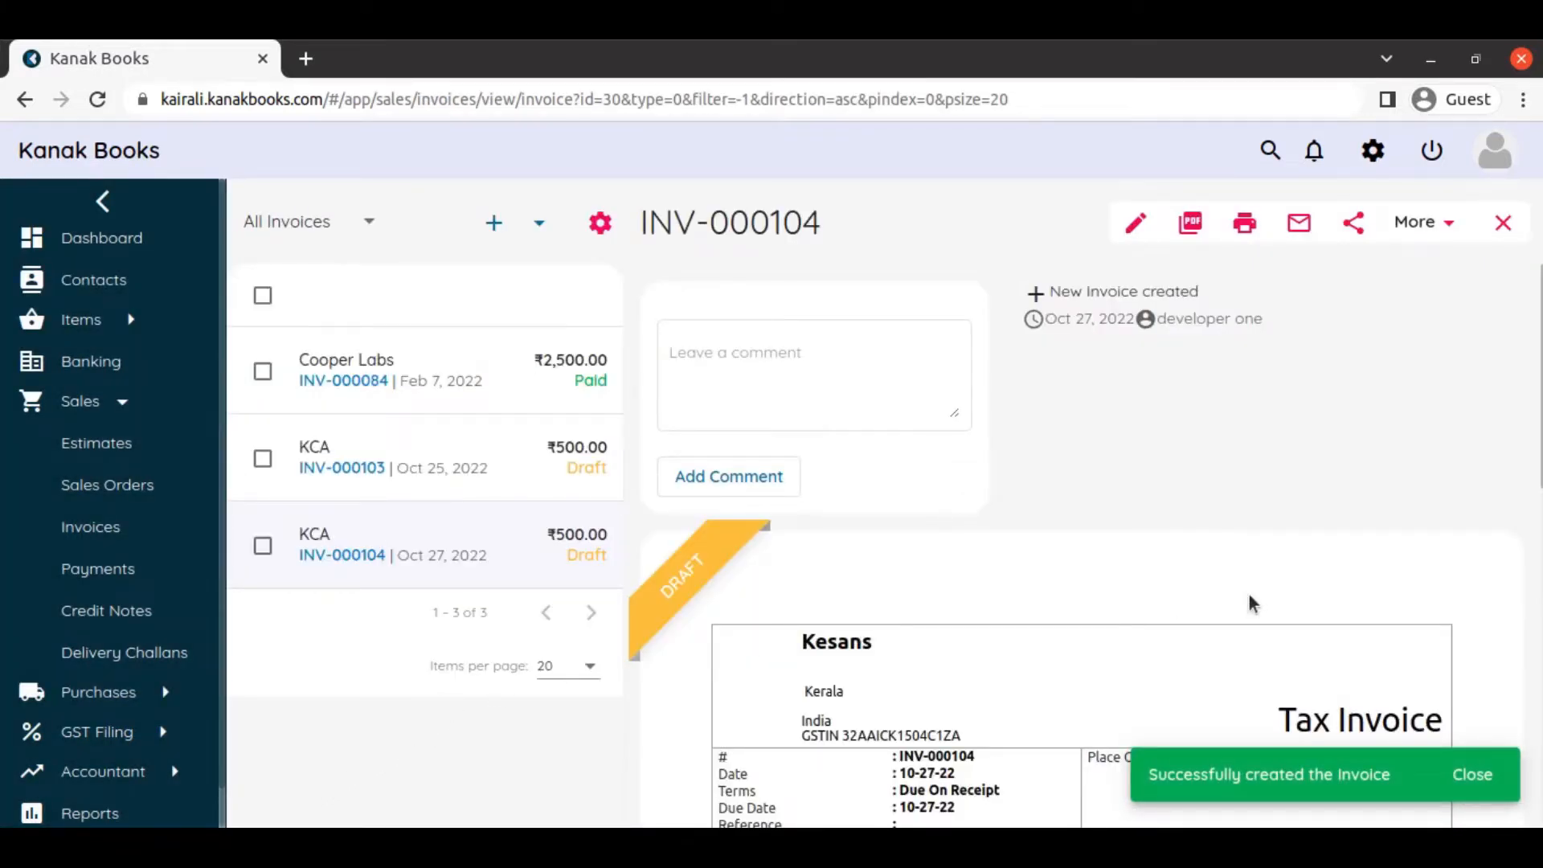
Edit the new draft invoice, set the quantity of Inventory 01 to 2, and save the change.
{"action": "scroll", "coordinate": [1203, 508], "scroll_direction": "down", "scroll_amount": 5}
{"action": "scroll", "coordinate": [1203, 508], "scroll_direction": "down", "scroll_amount": 5}
{"action": "scroll", "coordinate": [1202, 507], "scroll_direction": "up", "scroll_amount": 6}
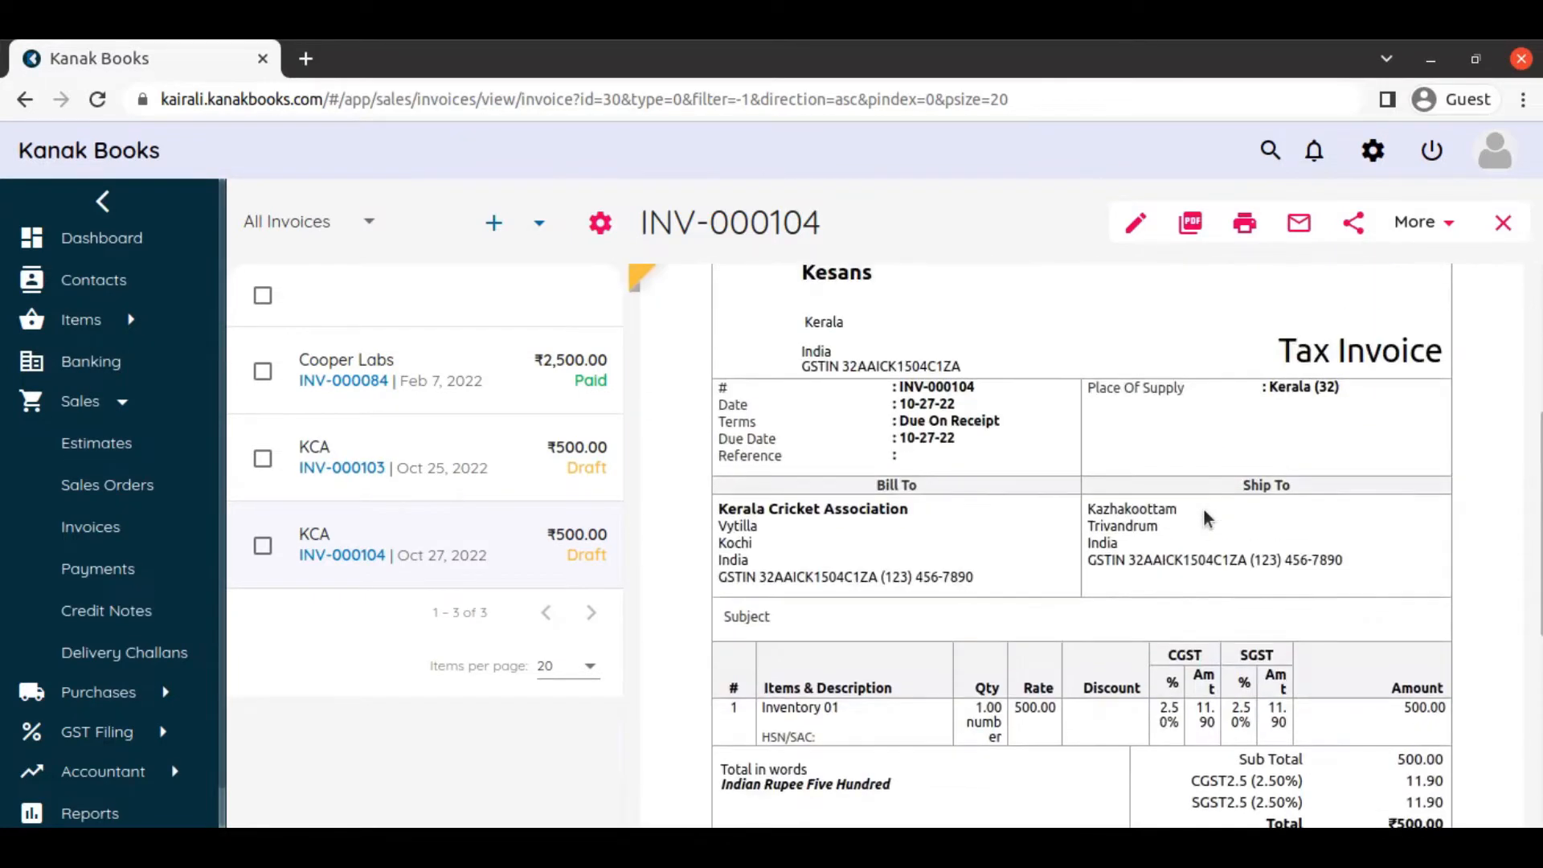
{"action": "scroll", "coordinate": [1203, 508], "scroll_direction": "down", "scroll_amount": 6}
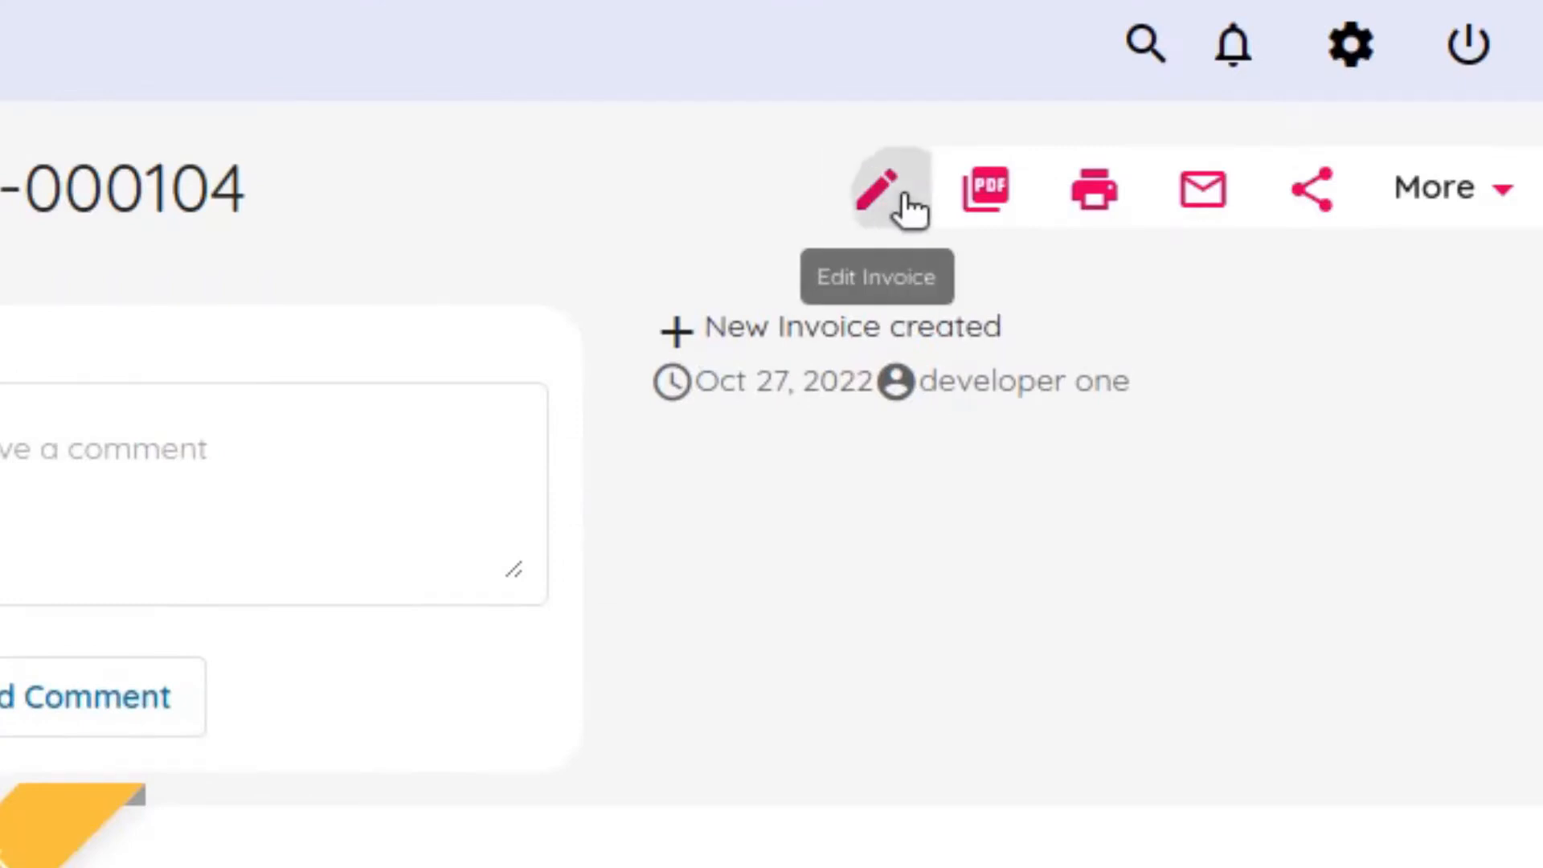
{"action": "left_click", "coordinate": [905, 196]}
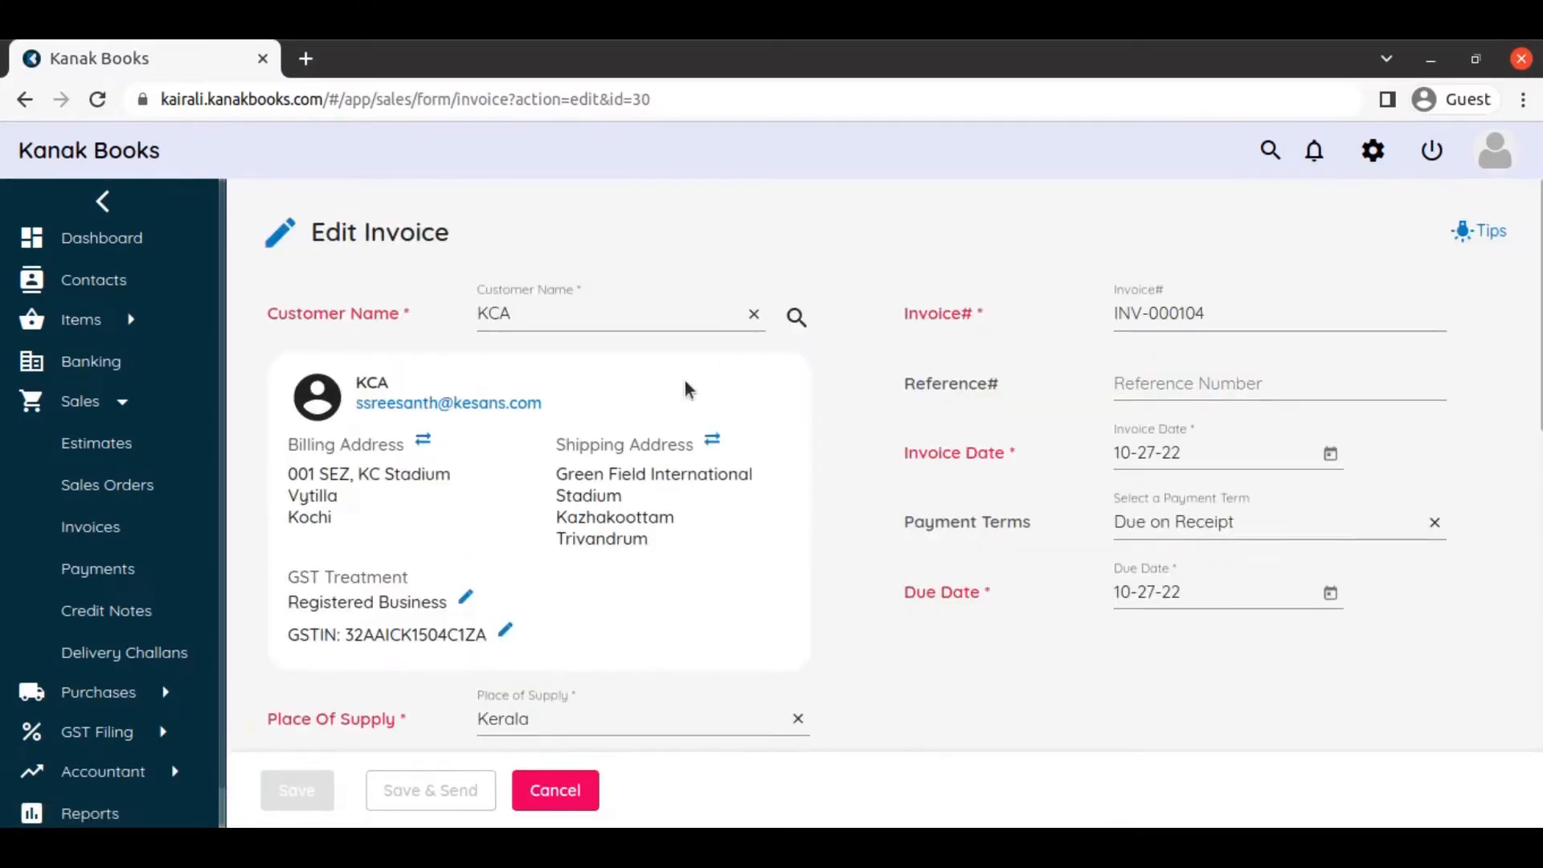
{"action": "scroll", "coordinate": [722, 366], "scroll_direction": "down", "scroll_amount": 7}
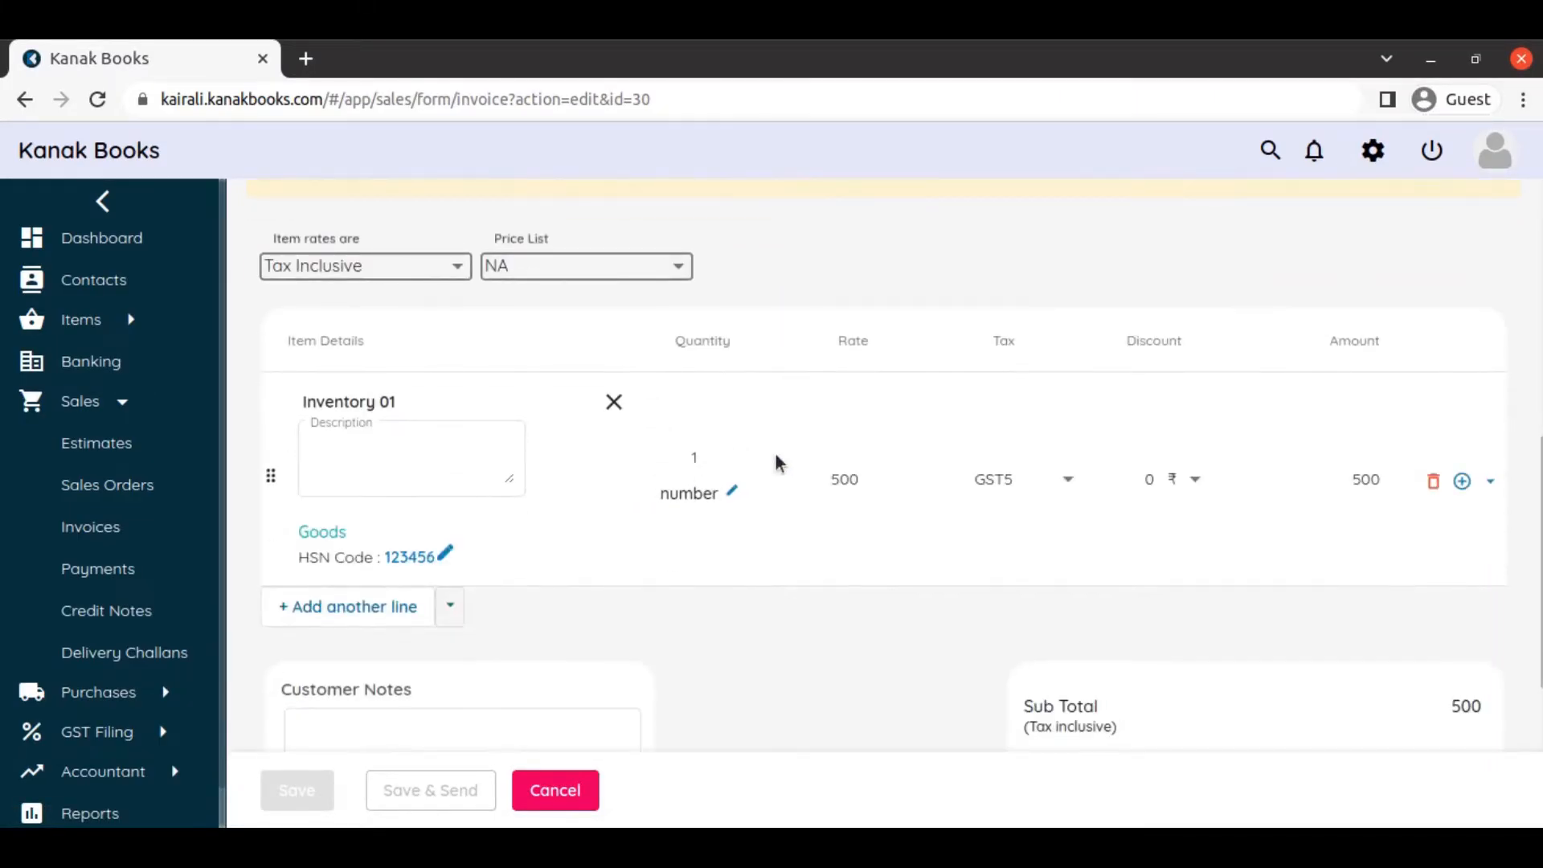
{"action": "left_click", "coordinate": [738, 453]}
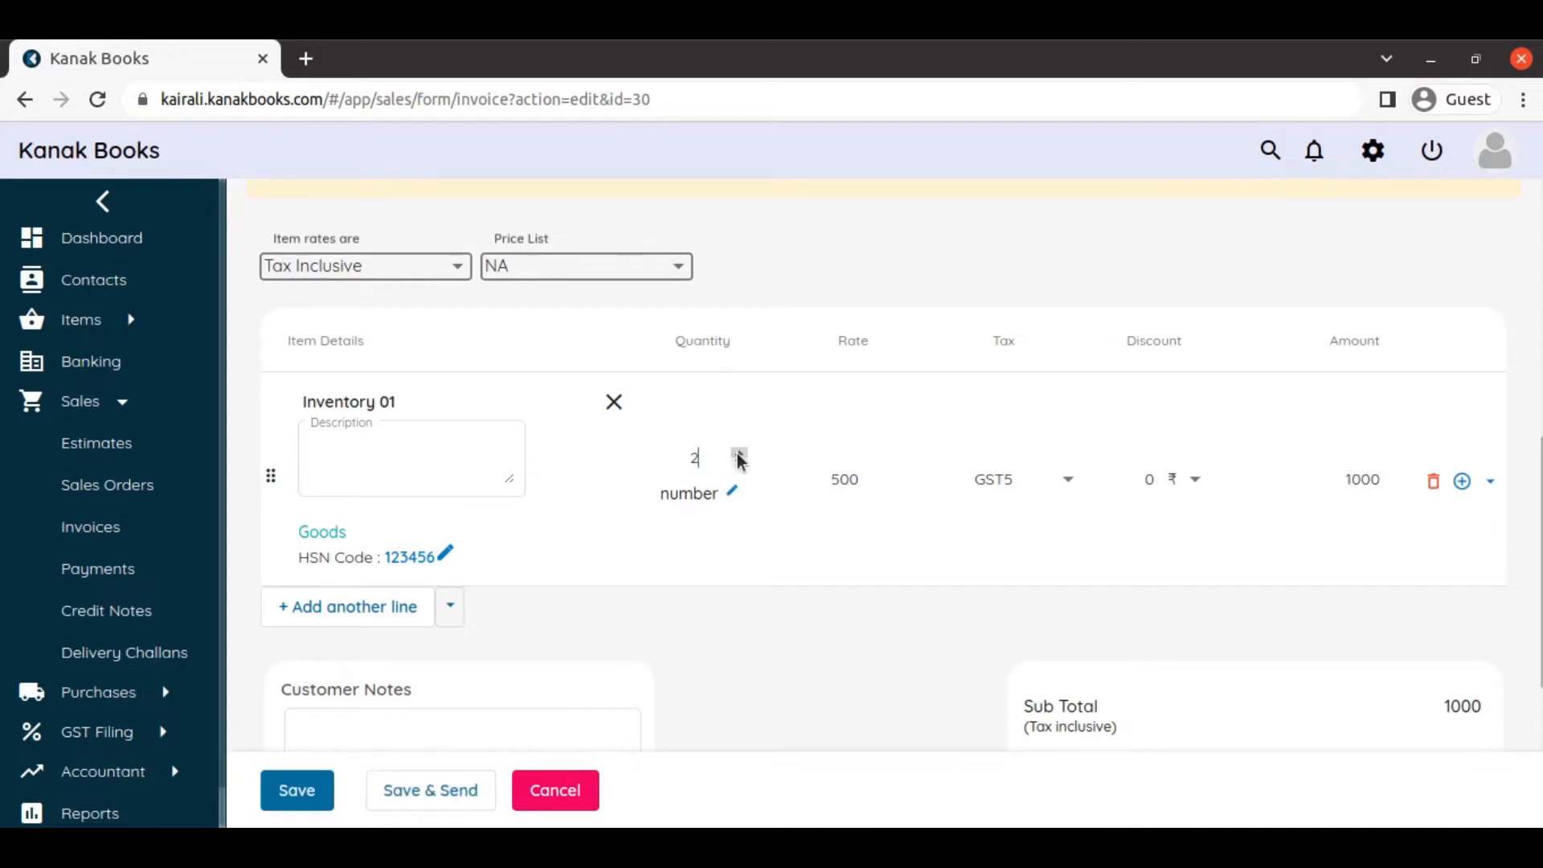
{"action": "left_click", "coordinate": [299, 789]}
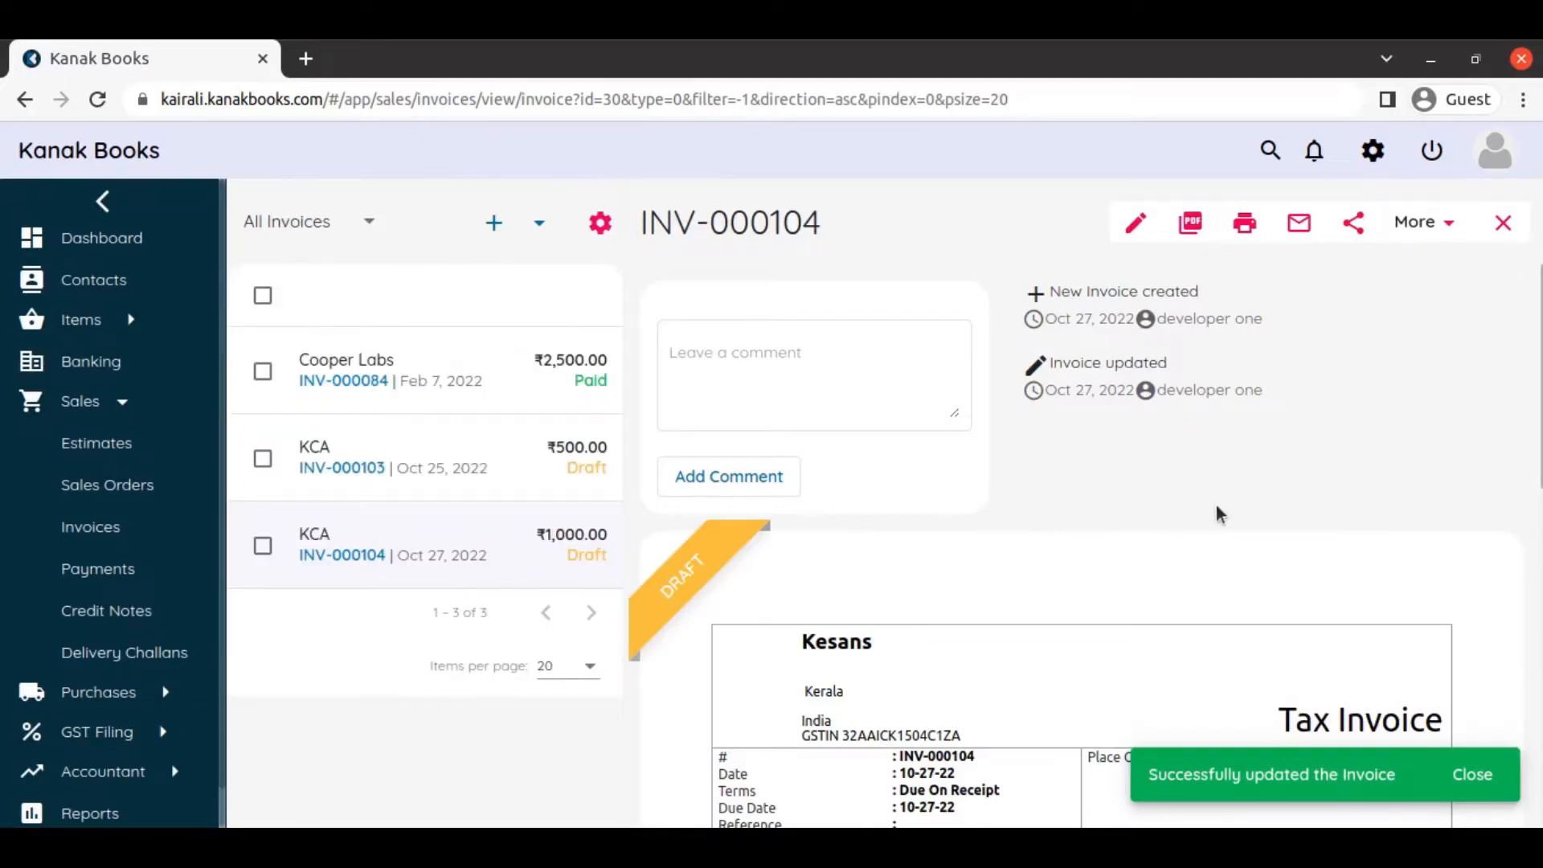
Review the updated invoice and mark it as sent.
{"action": "scroll", "coordinate": [1216, 504], "scroll_direction": "down", "scroll_amount": 8}
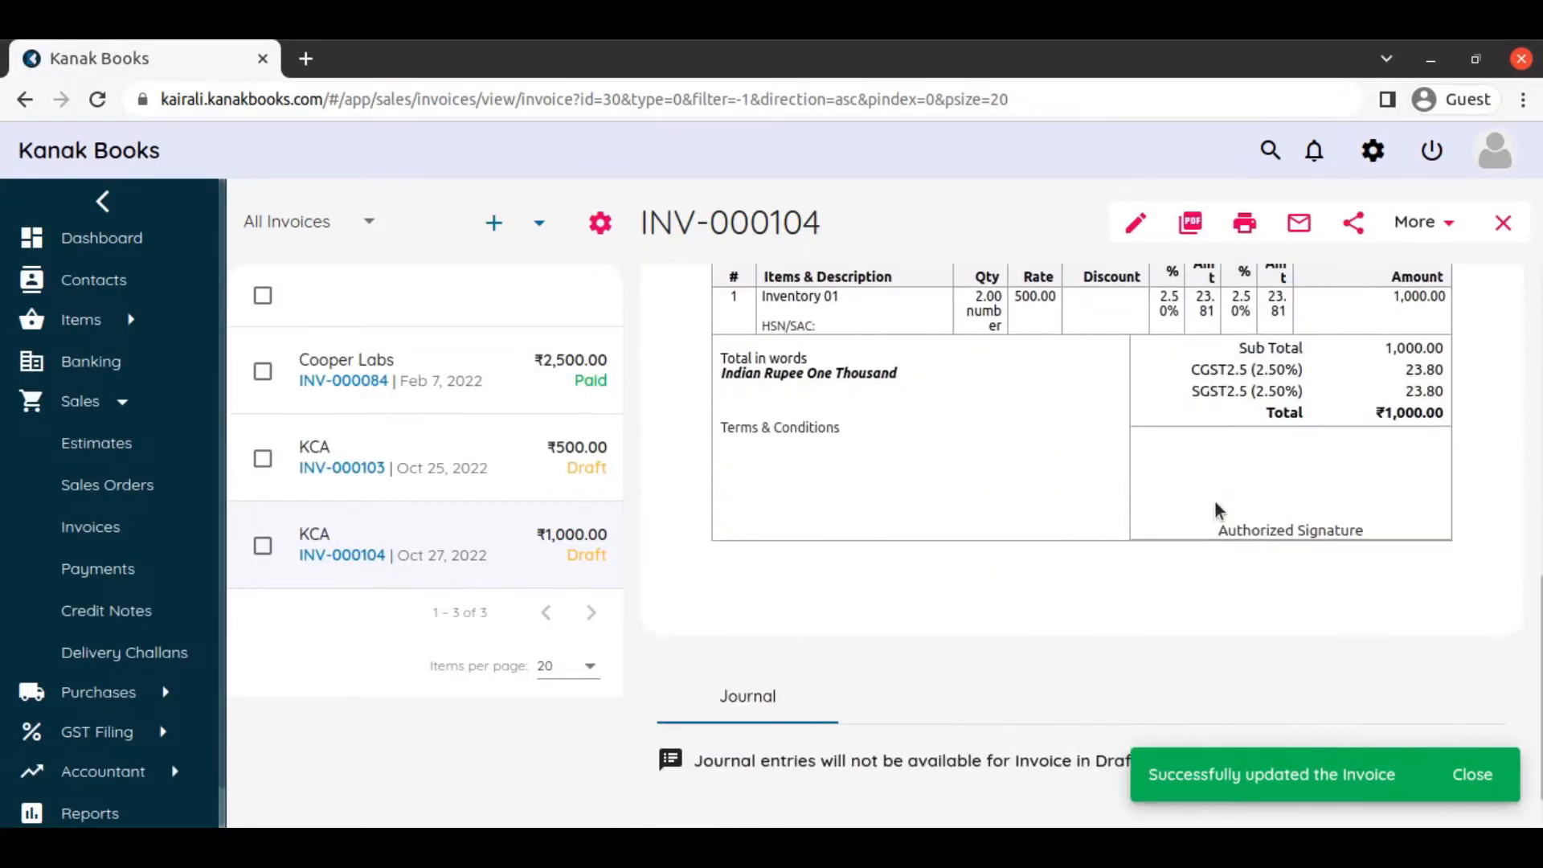
{"action": "scroll", "coordinate": [1214, 502], "scroll_direction": "up", "scroll_amount": 10}
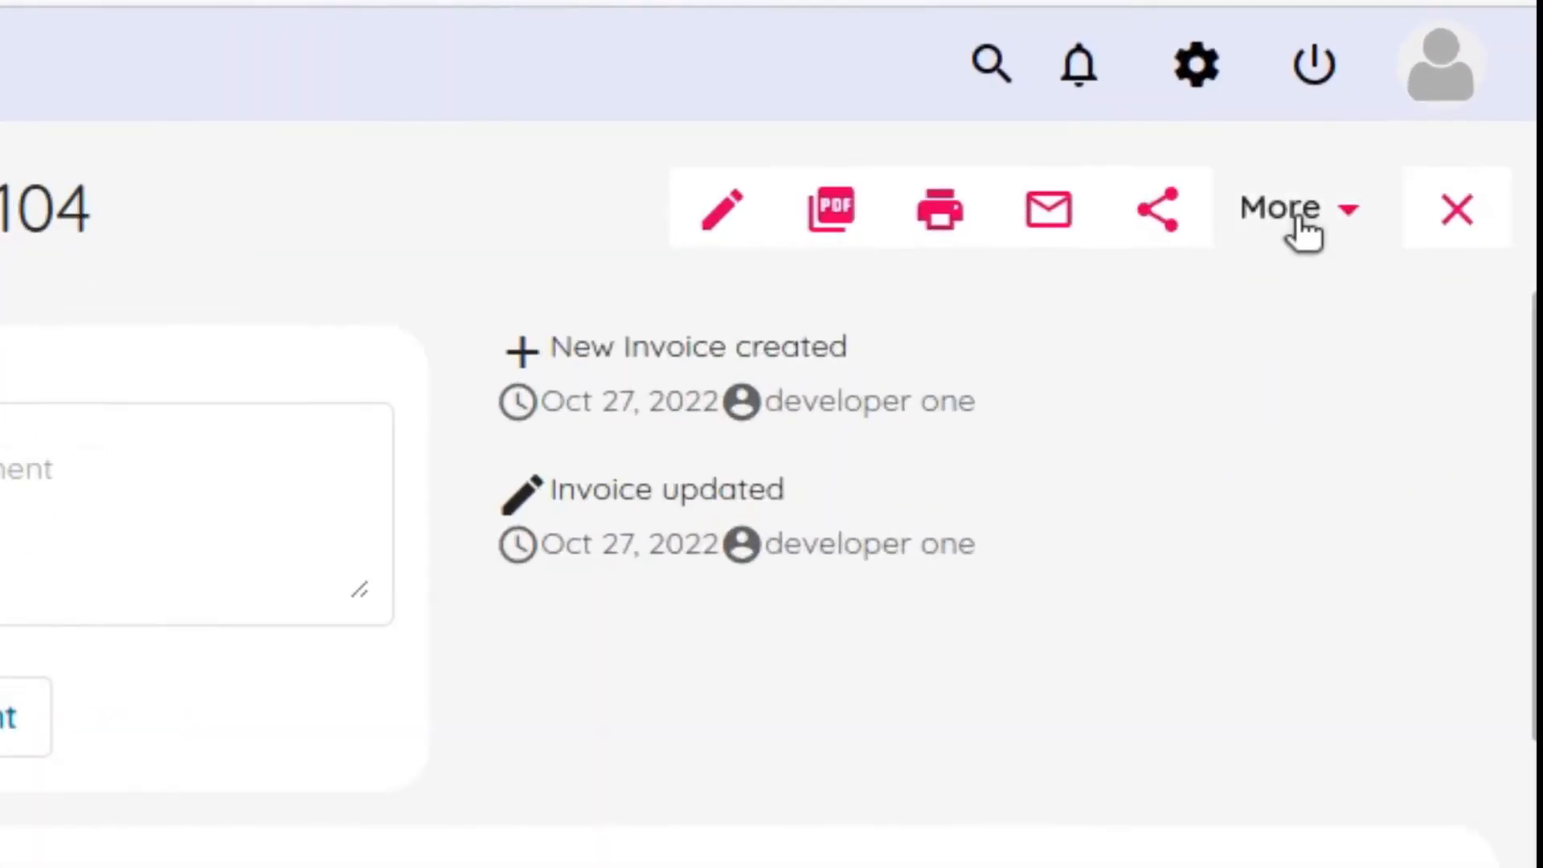
{"action": "left_click", "coordinate": [1421, 227]}
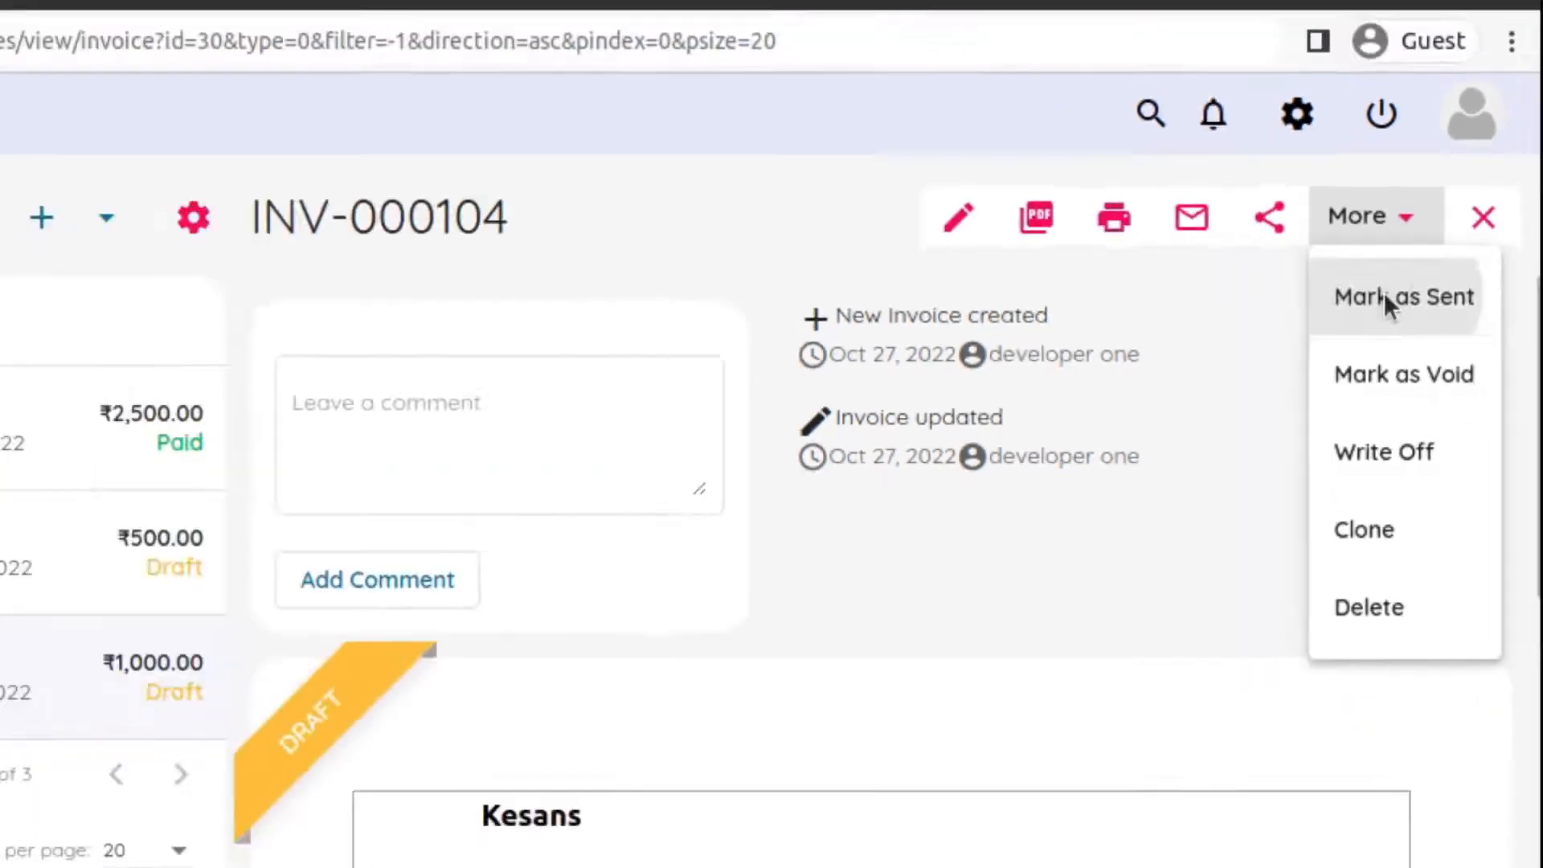
{"action": "left_click", "coordinate": [1322, 320]}
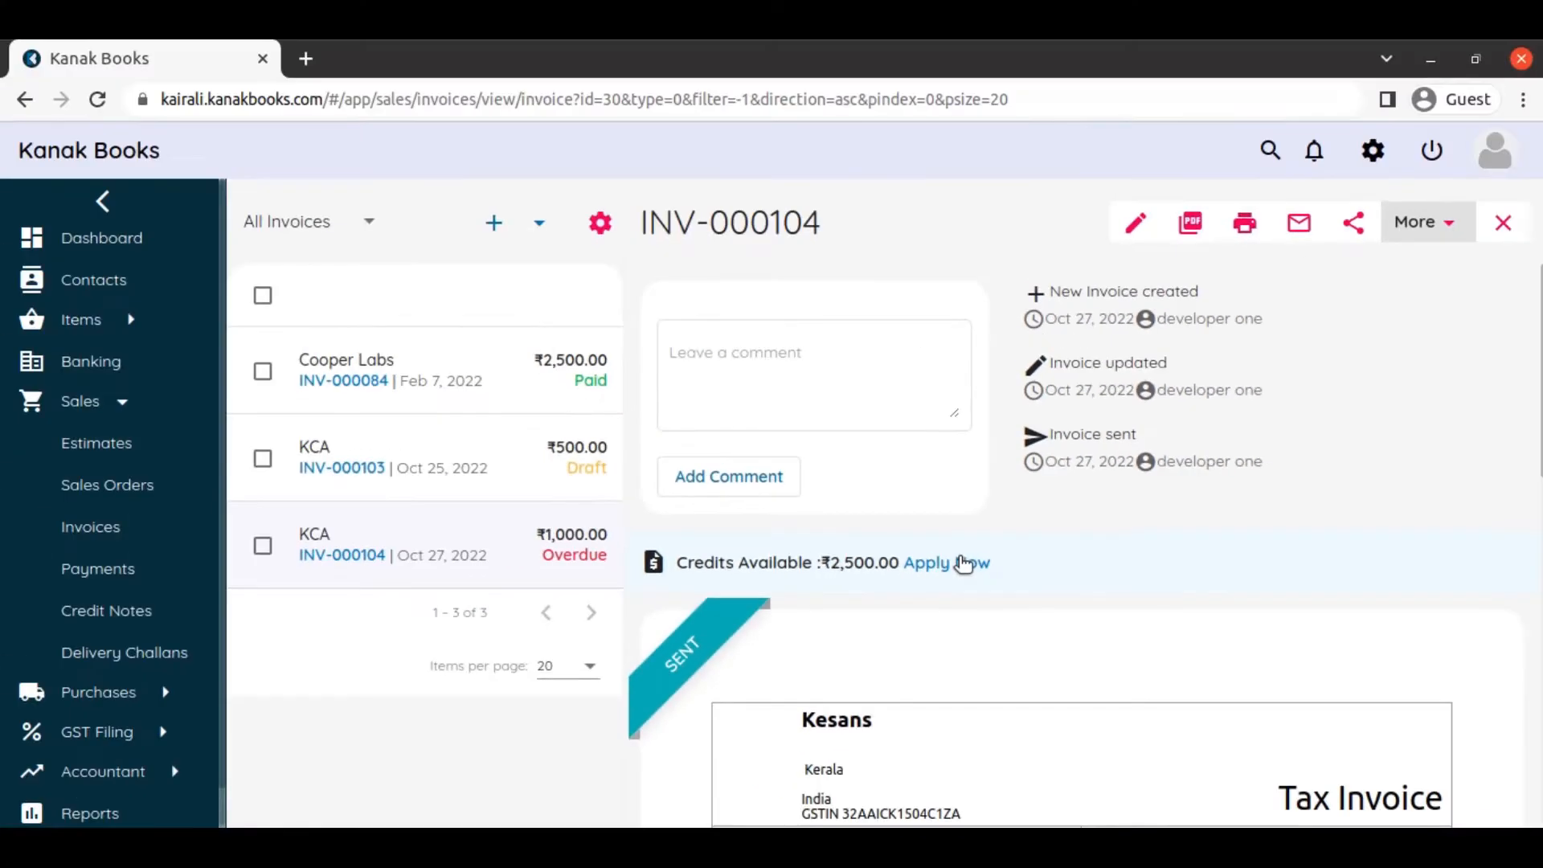
Apply 500 of the customer's available payment credit to the sent invoice and save it.
{"action": "left_click", "coordinate": [963, 564]}
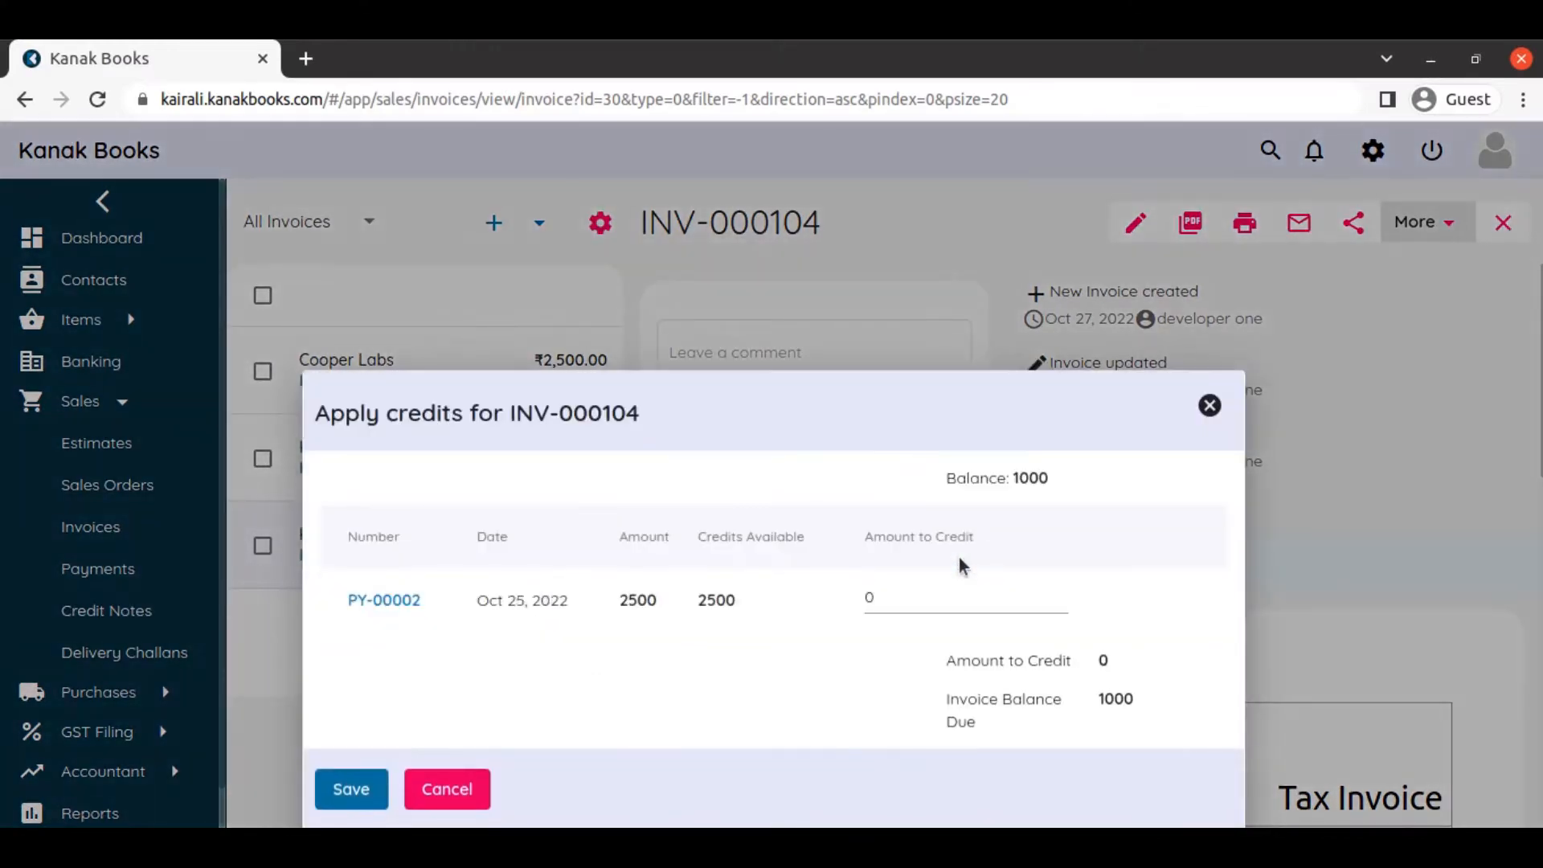
{"action": "left_click", "coordinate": [904, 596]}
{"action": "type", "text": "500"}
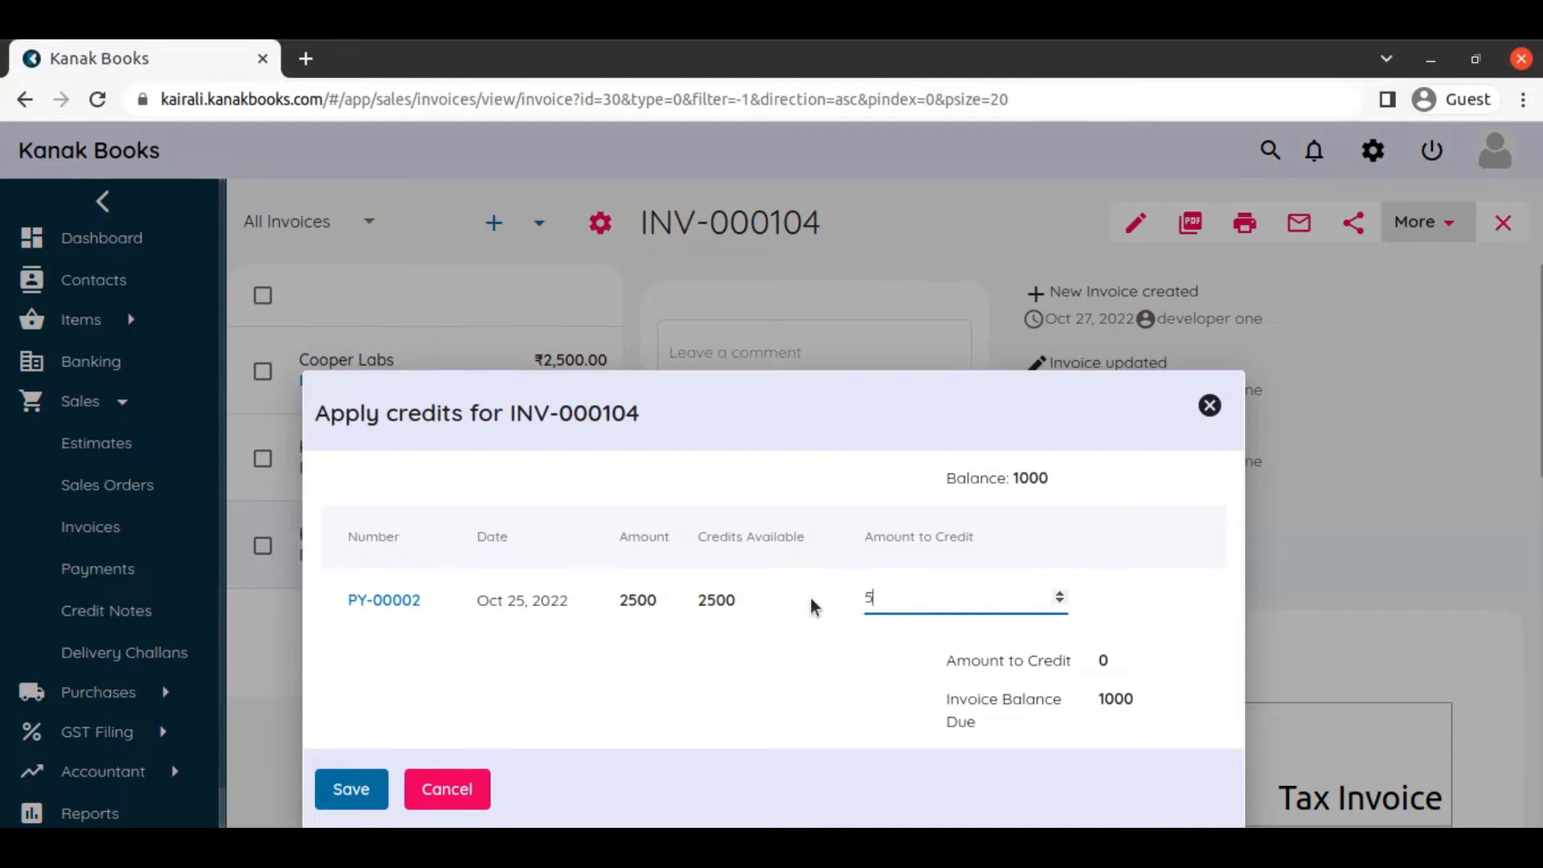
{"action": "left_click", "coordinate": [365, 791]}
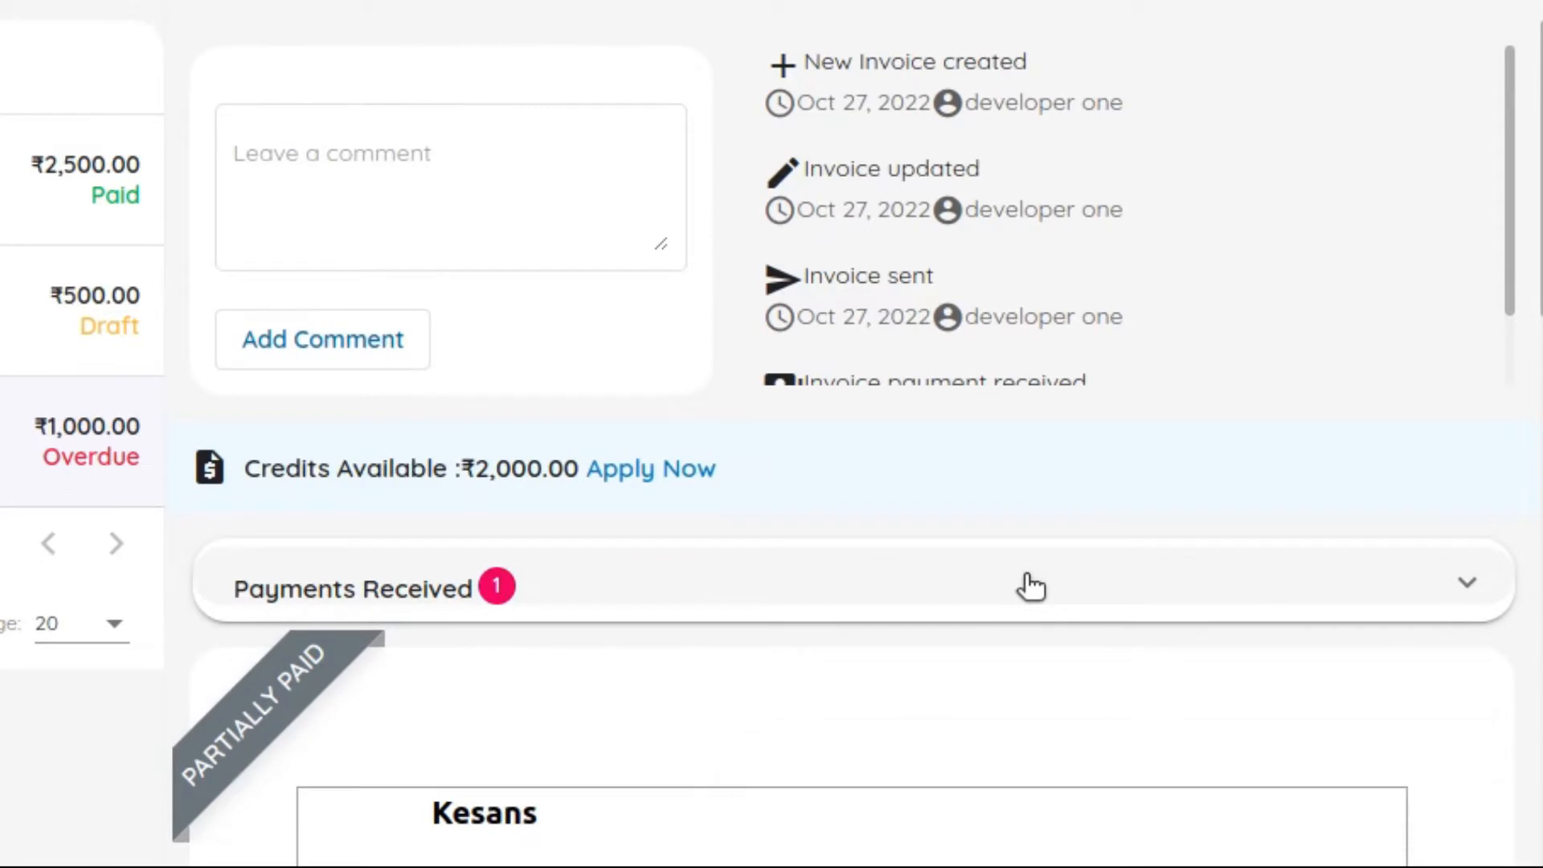
Expand the invoice's received payments and examine the applied payment, the payment status and the balance due.
{"action": "left_click", "coordinate": [1026, 586]}
{"action": "scroll", "coordinate": [985, 490], "scroll_direction": "down", "scroll_amount": 3}
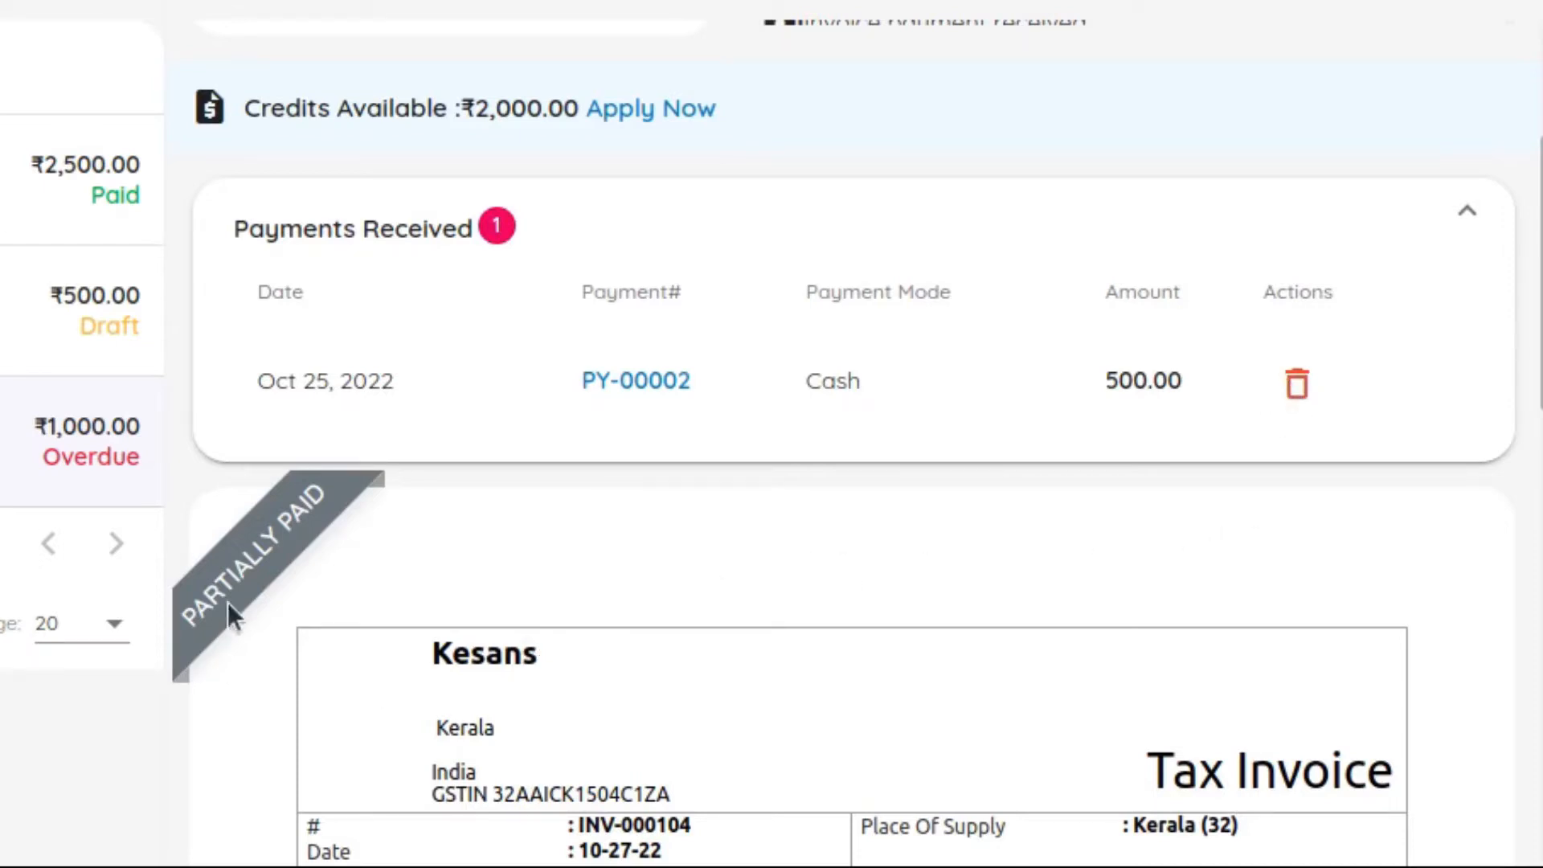
{"action": "scroll", "coordinate": [484, 619], "scroll_direction": "down", "scroll_amount": 4}
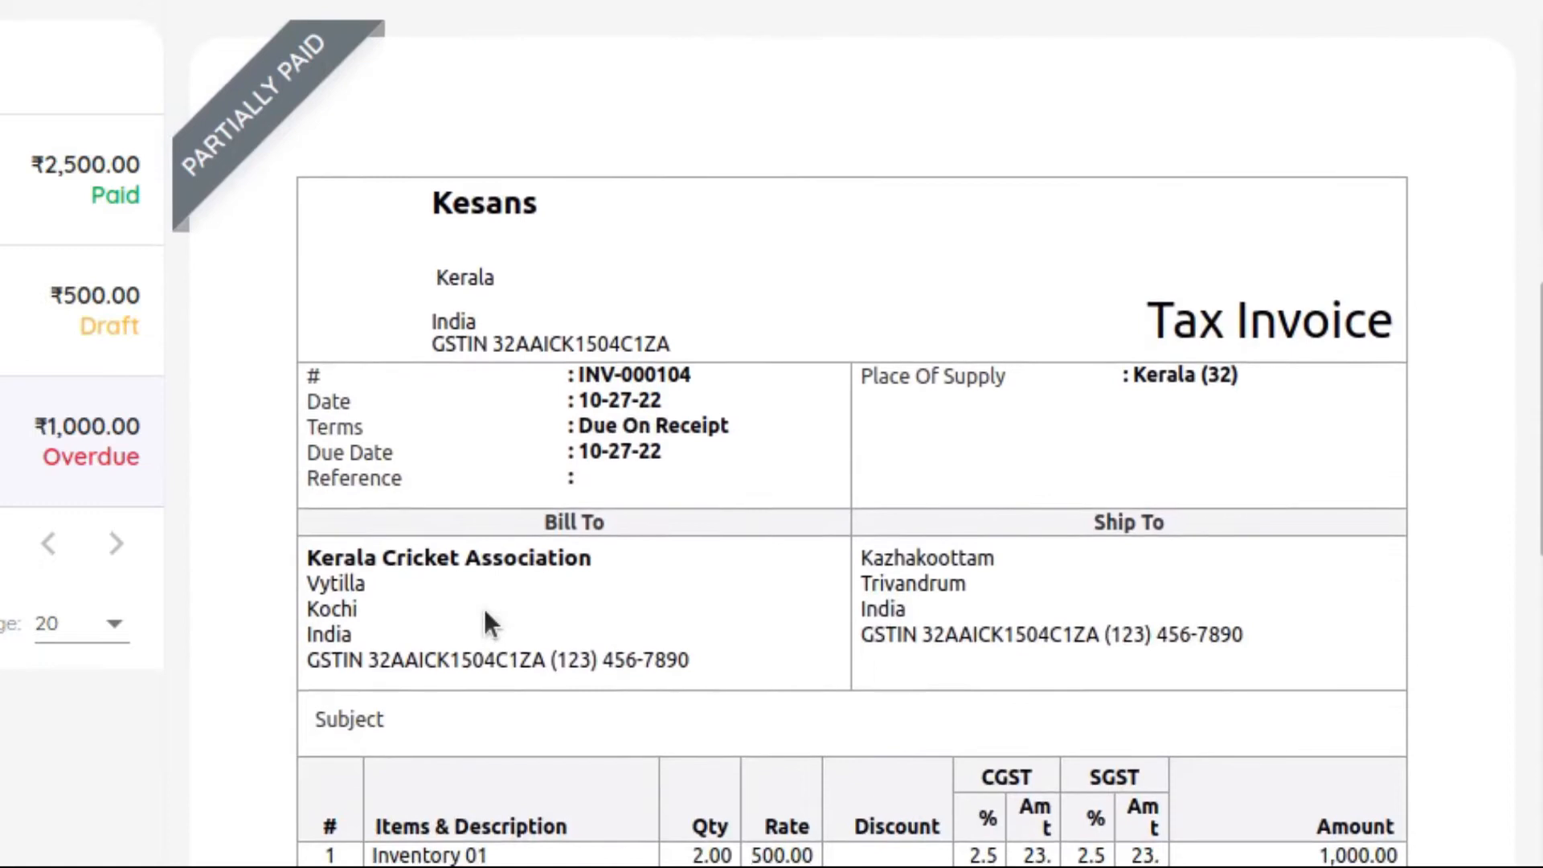
{"action": "scroll", "coordinate": [486, 614], "scroll_direction": "down", "scroll_amount": 5}
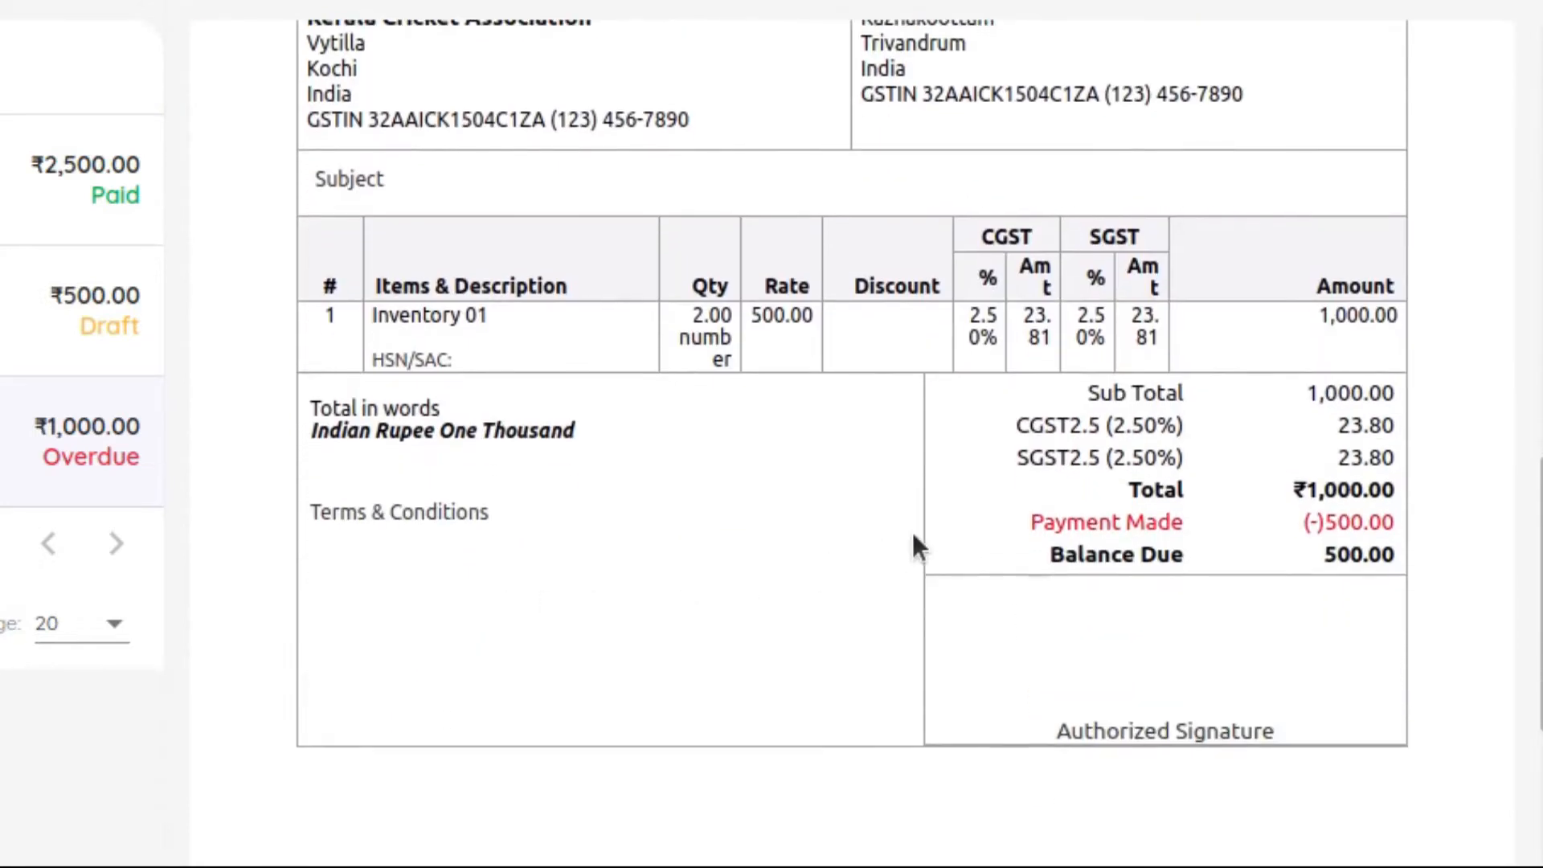
{"action": "scroll", "coordinate": [1021, 615], "scroll_direction": "up", "scroll_amount": 10}
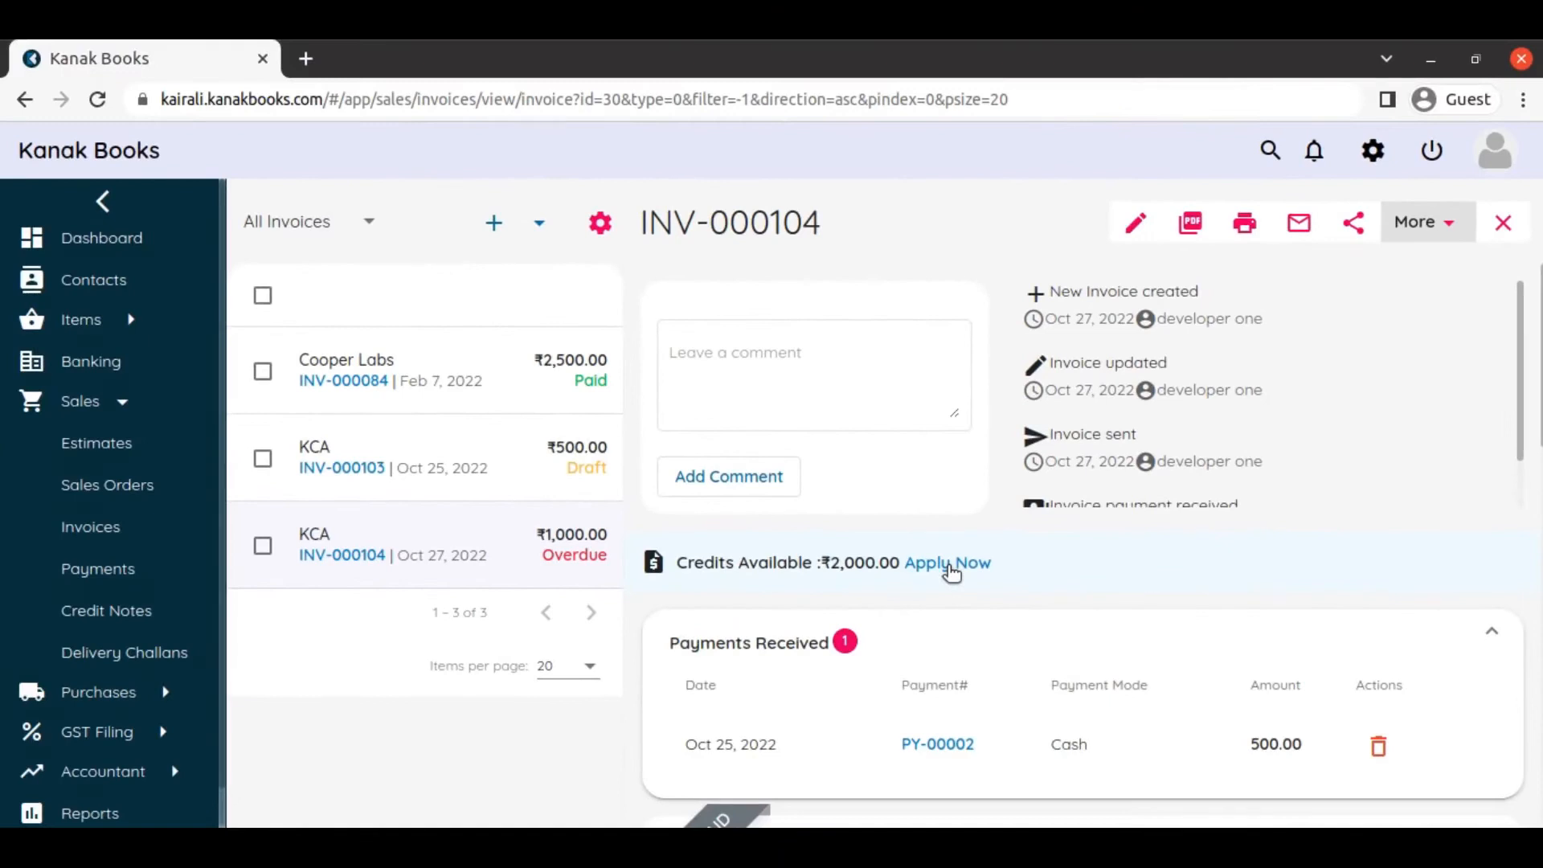
Apply another 500 from the remaining credits to the partially paid invoice and save it.
{"action": "left_click", "coordinate": [949, 565]}
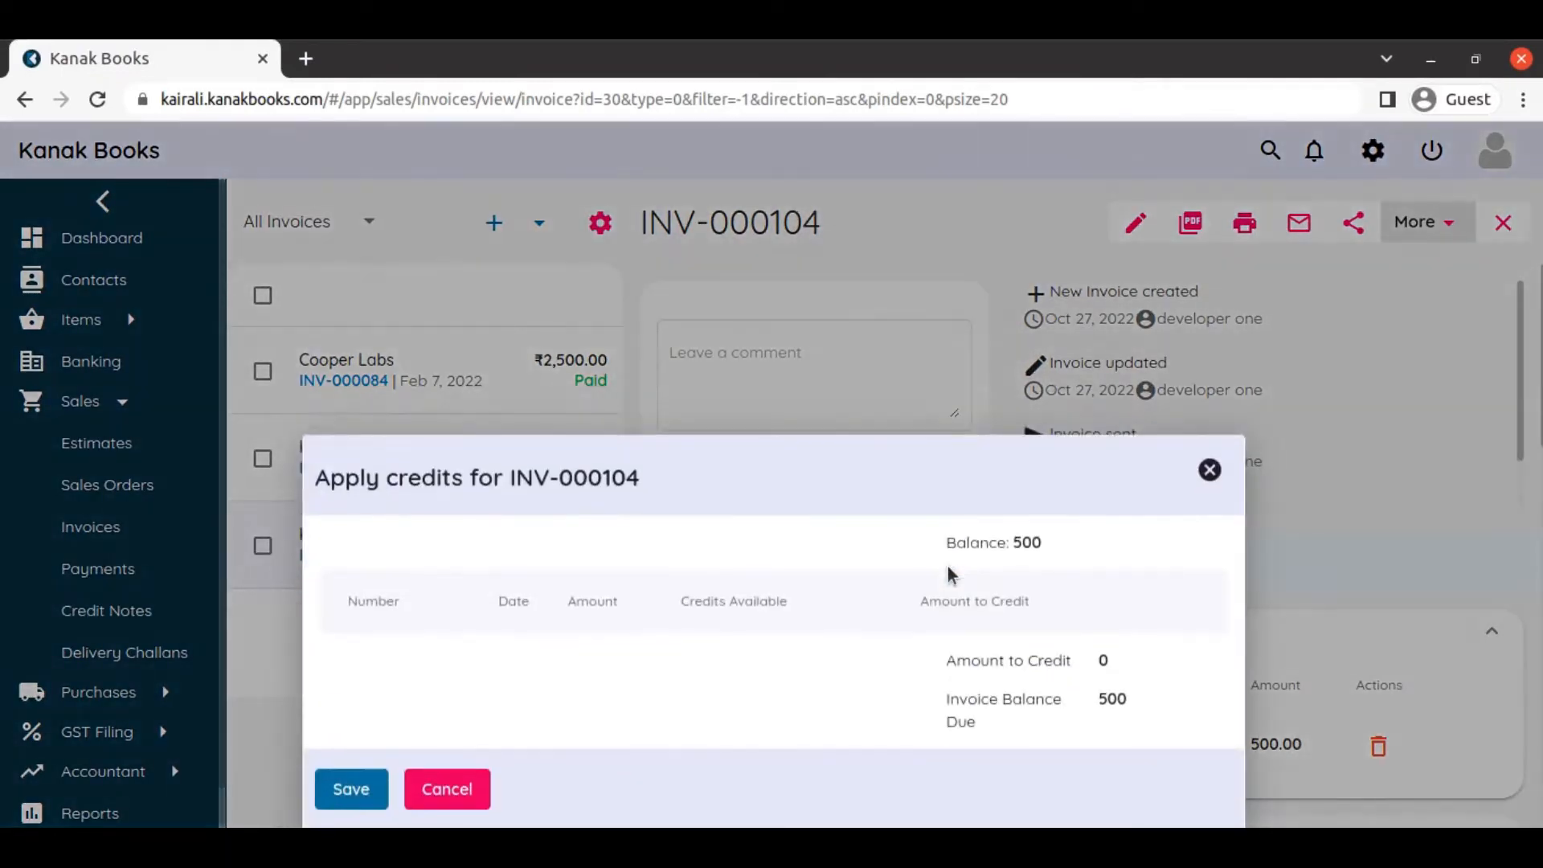
{"action": "left_click", "coordinate": [919, 599]}
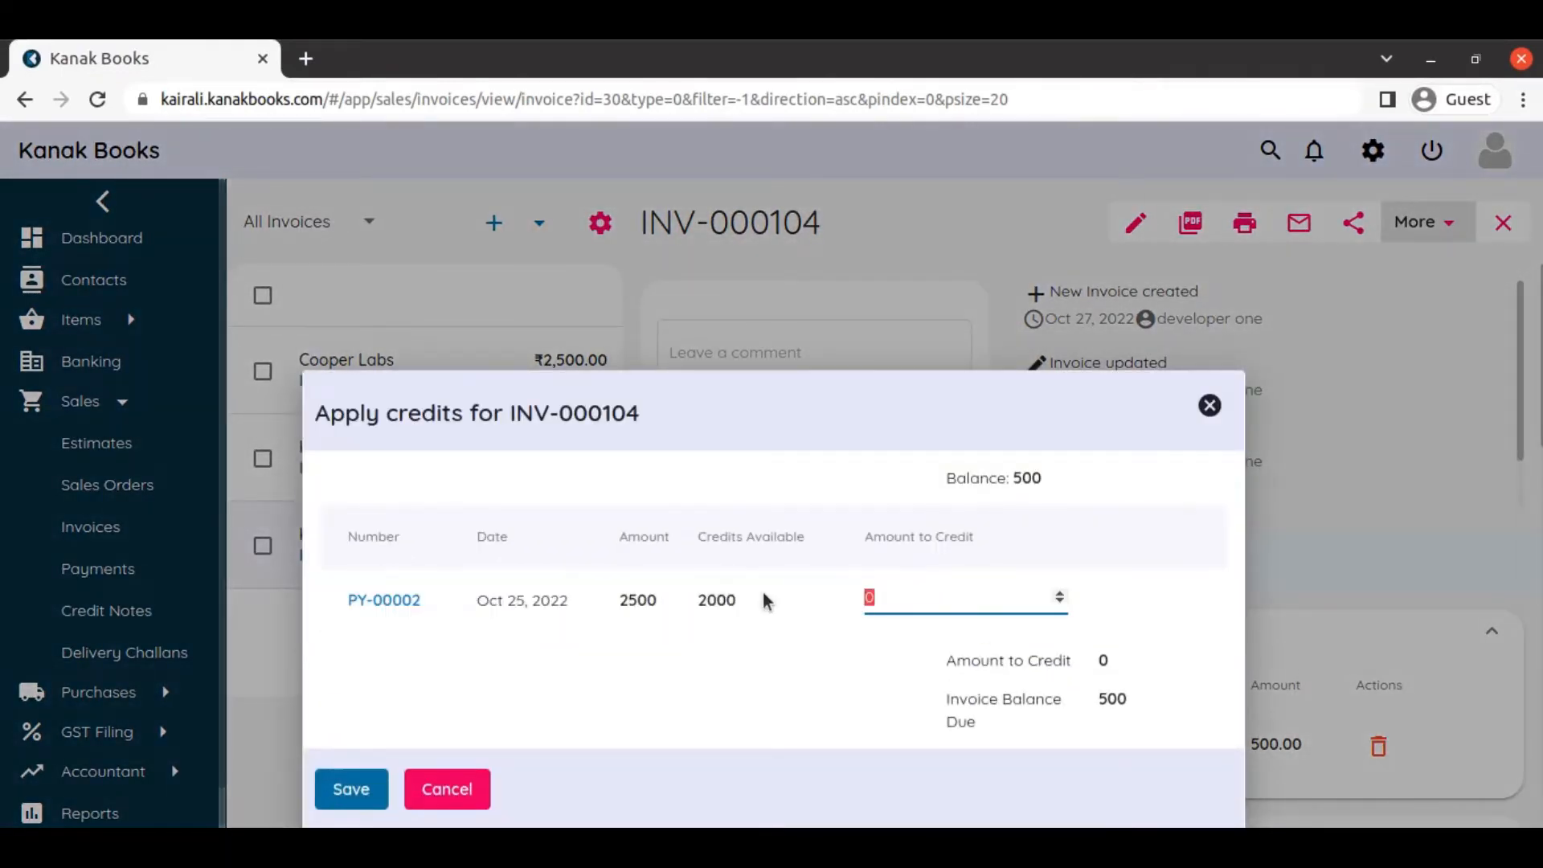
{"action": "type", "text": "500"}
{"action": "left_click", "coordinate": [736, 677]}
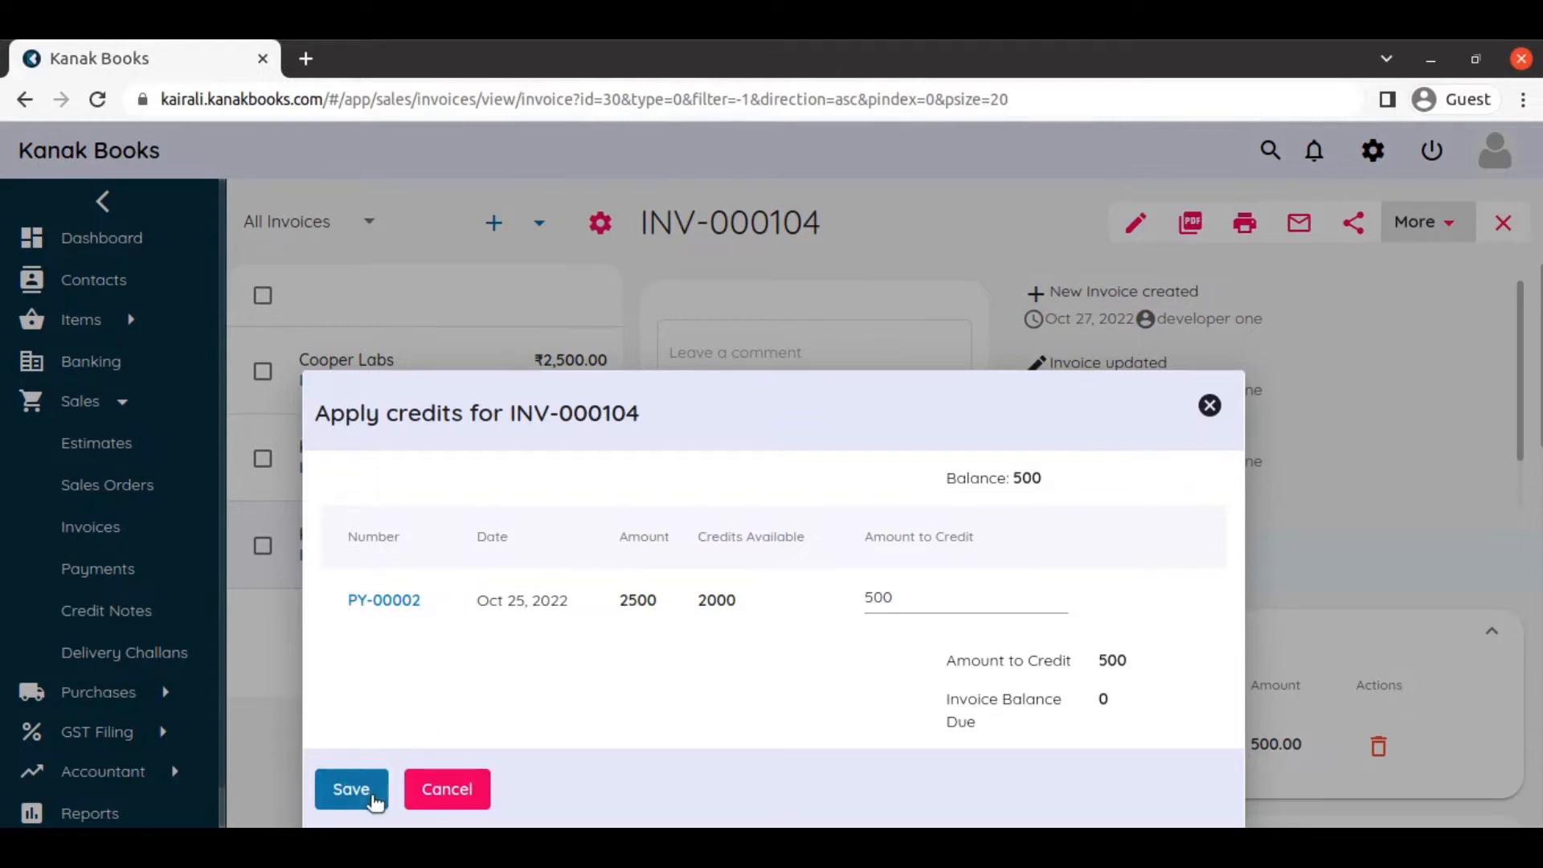
{"action": "left_click", "coordinate": [351, 789]}
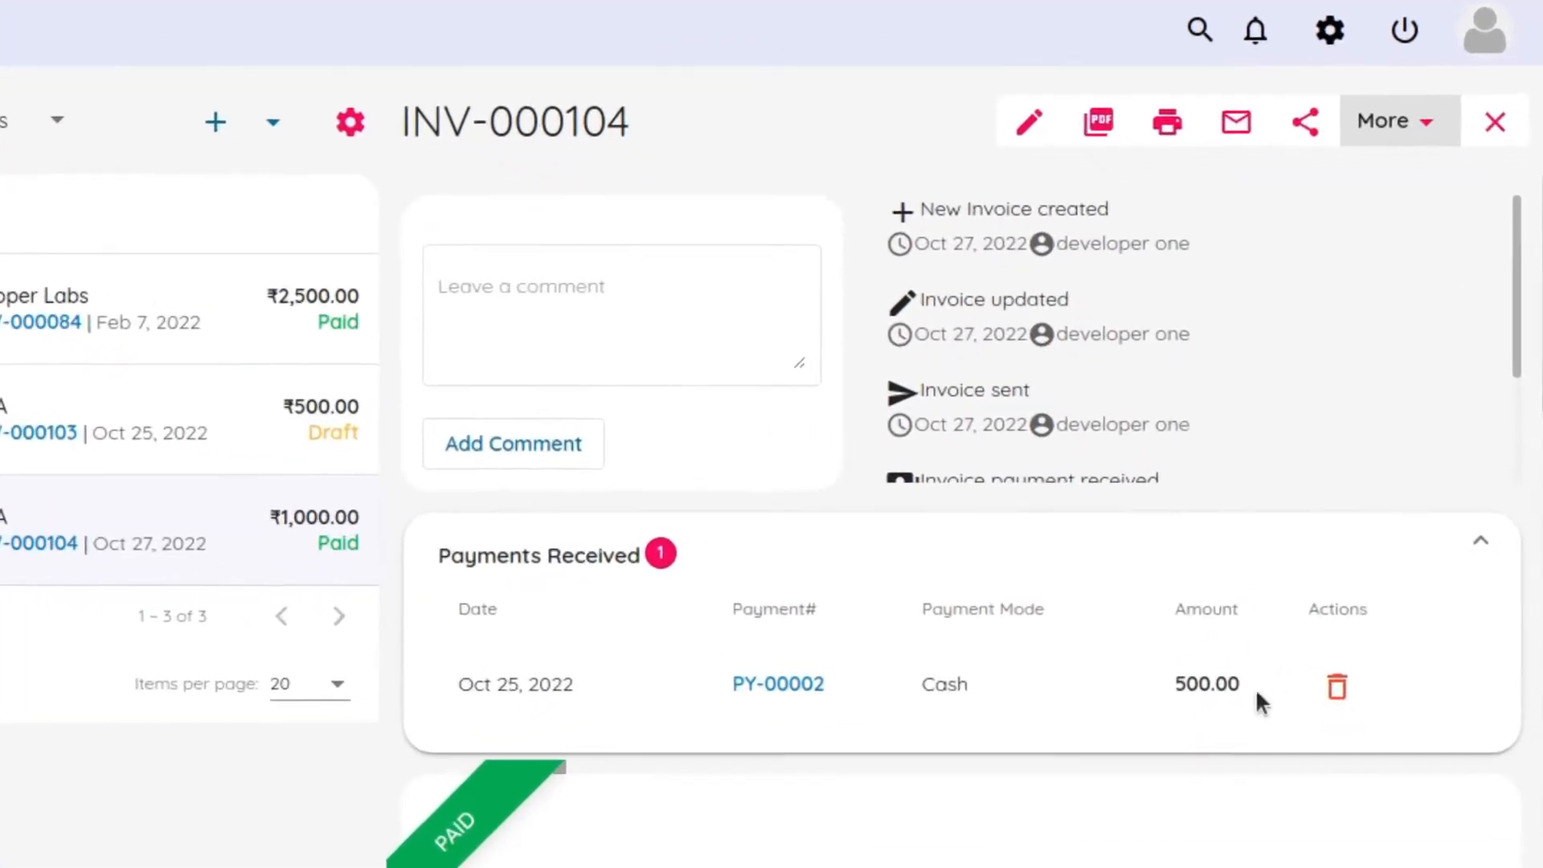
Check the paid invoice's totals, display its invoice journals and examine the debit and credit entries per account.
{"action": "scroll", "coordinate": [616, 699], "scroll_direction": "down", "scroll_amount": 3}
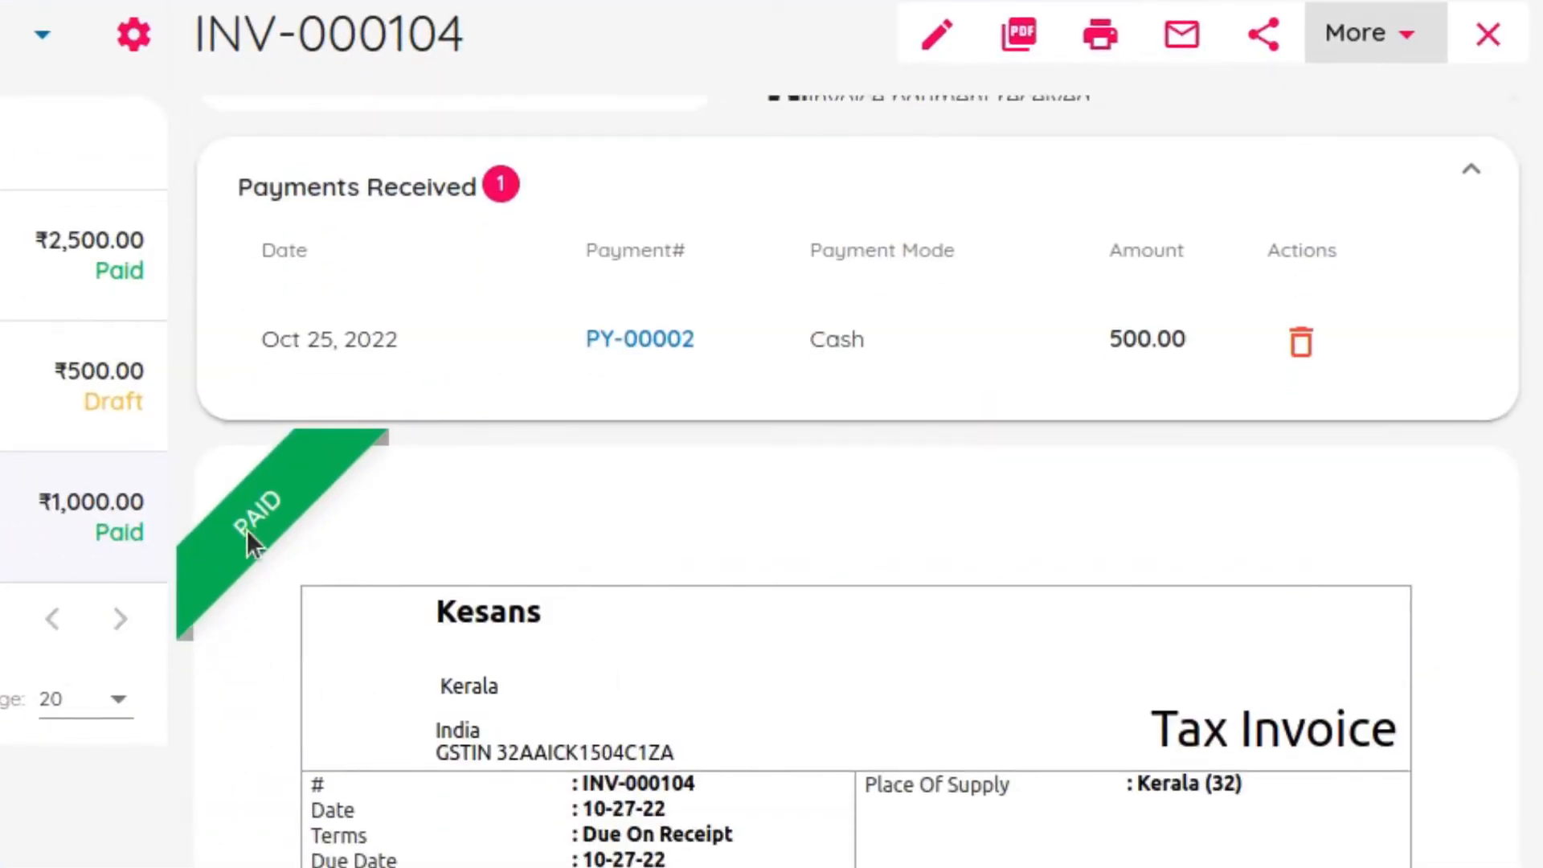
{"action": "scroll", "coordinate": [990, 634], "scroll_direction": "down", "scroll_amount": 5}
{"action": "scroll", "coordinate": [990, 634], "scroll_direction": "down", "scroll_amount": 5}
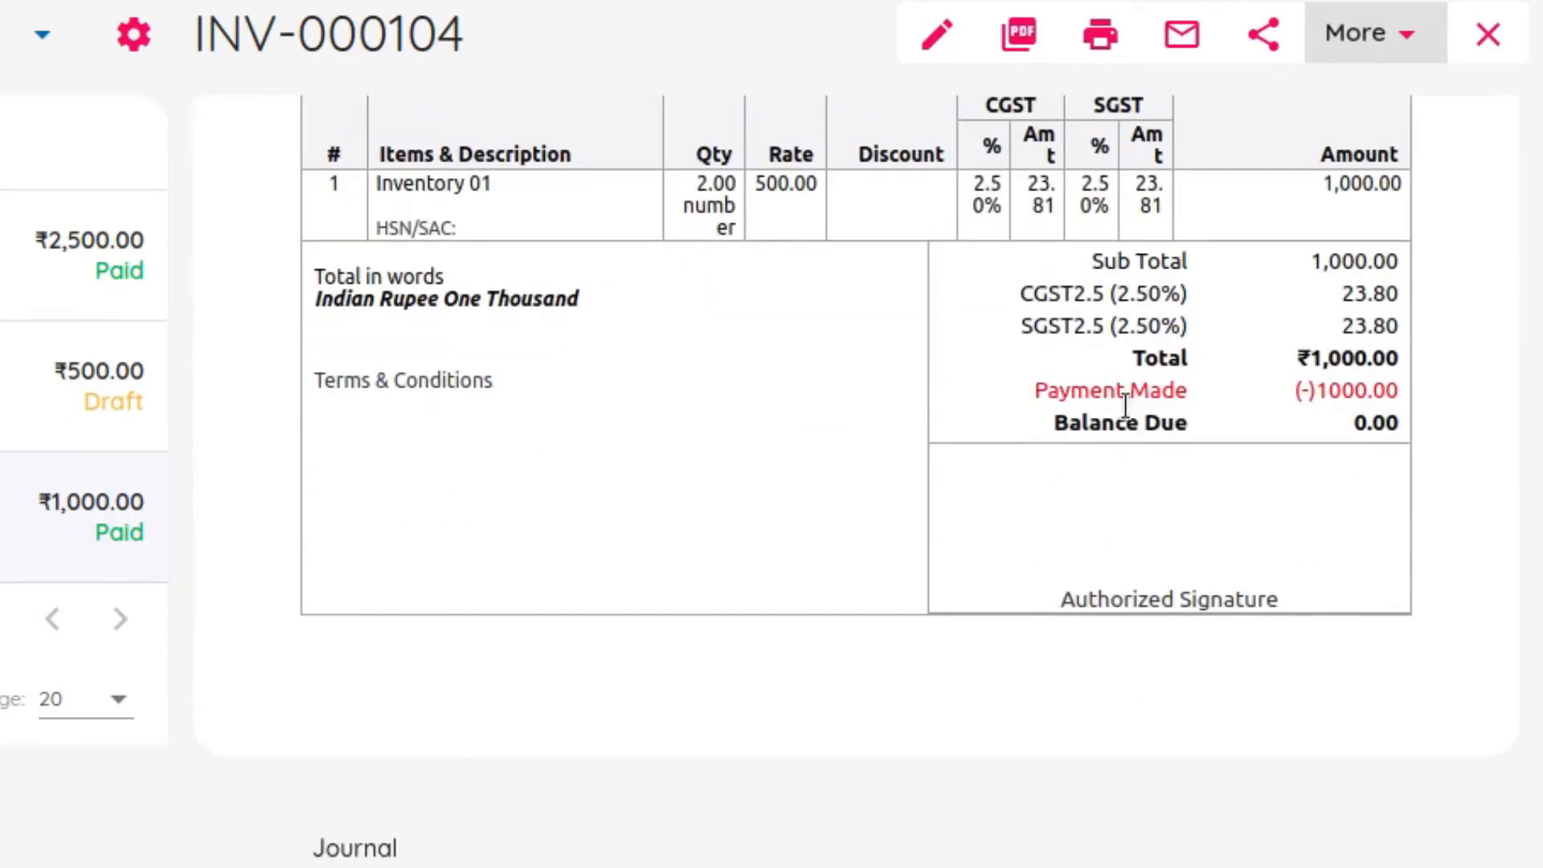
{"action": "scroll", "coordinate": [953, 574], "scroll_direction": "down", "scroll_amount": 2}
{"action": "left_click", "coordinate": [589, 735]}
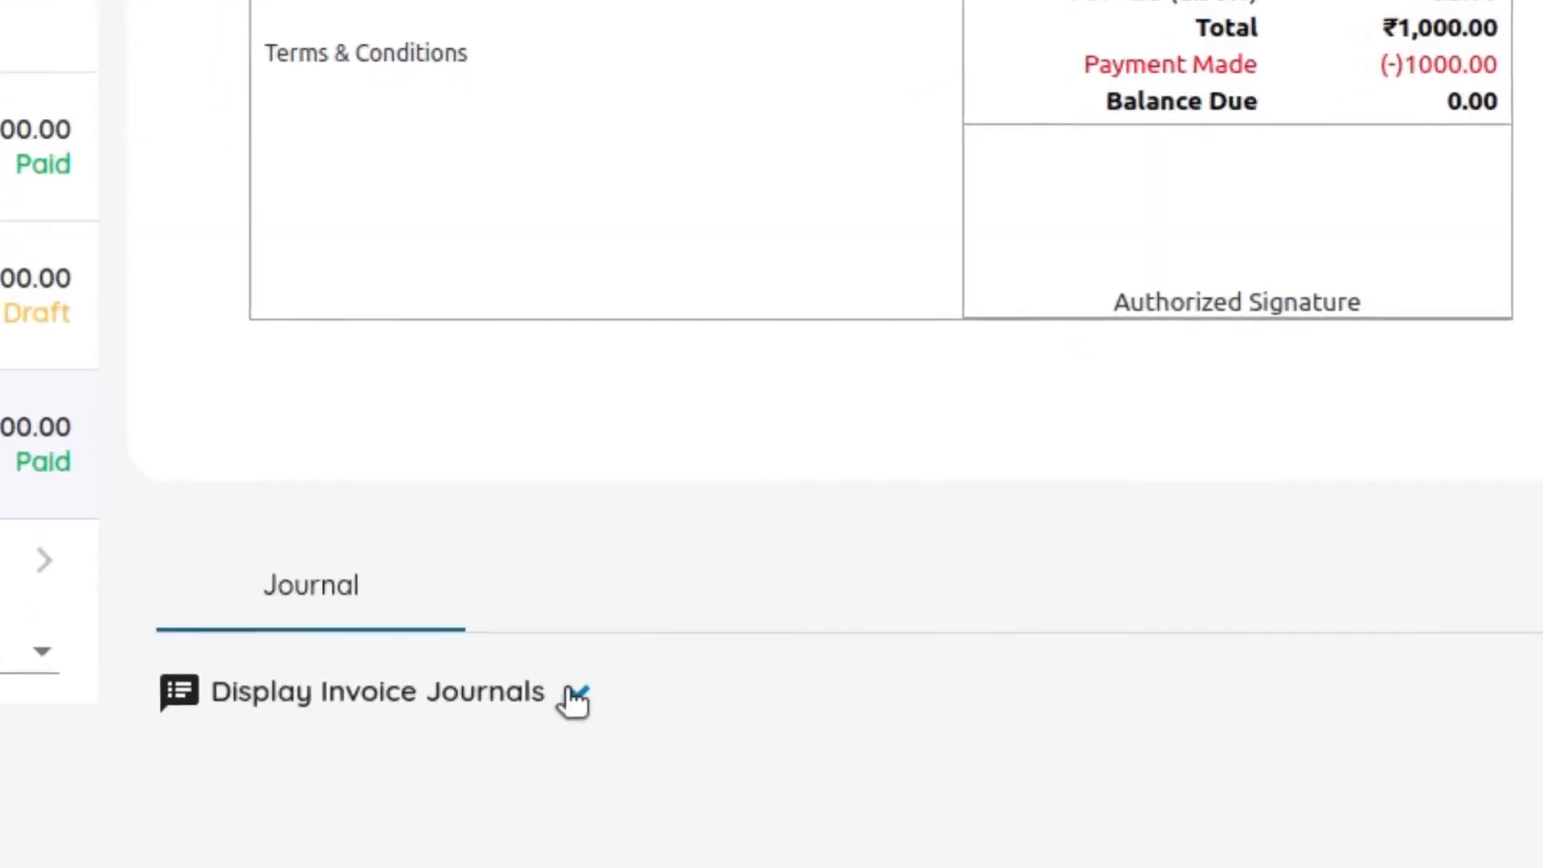
{"action": "scroll", "coordinate": [576, 678], "scroll_direction": "down", "scroll_amount": 5}
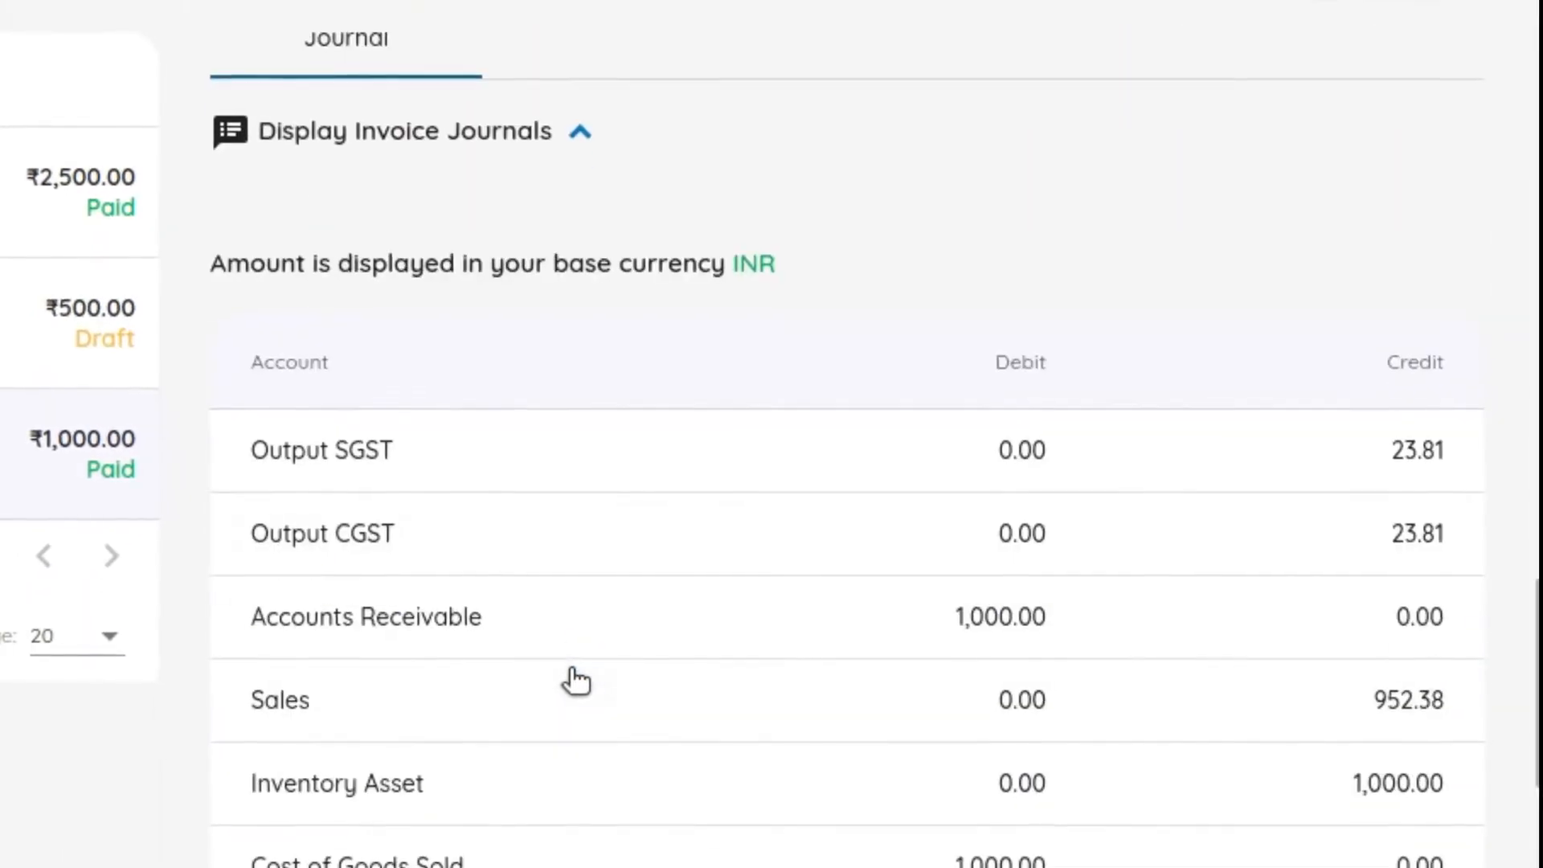
{"action": "scroll", "coordinate": [572, 675], "scroll_direction": "down", "scroll_amount": 2}
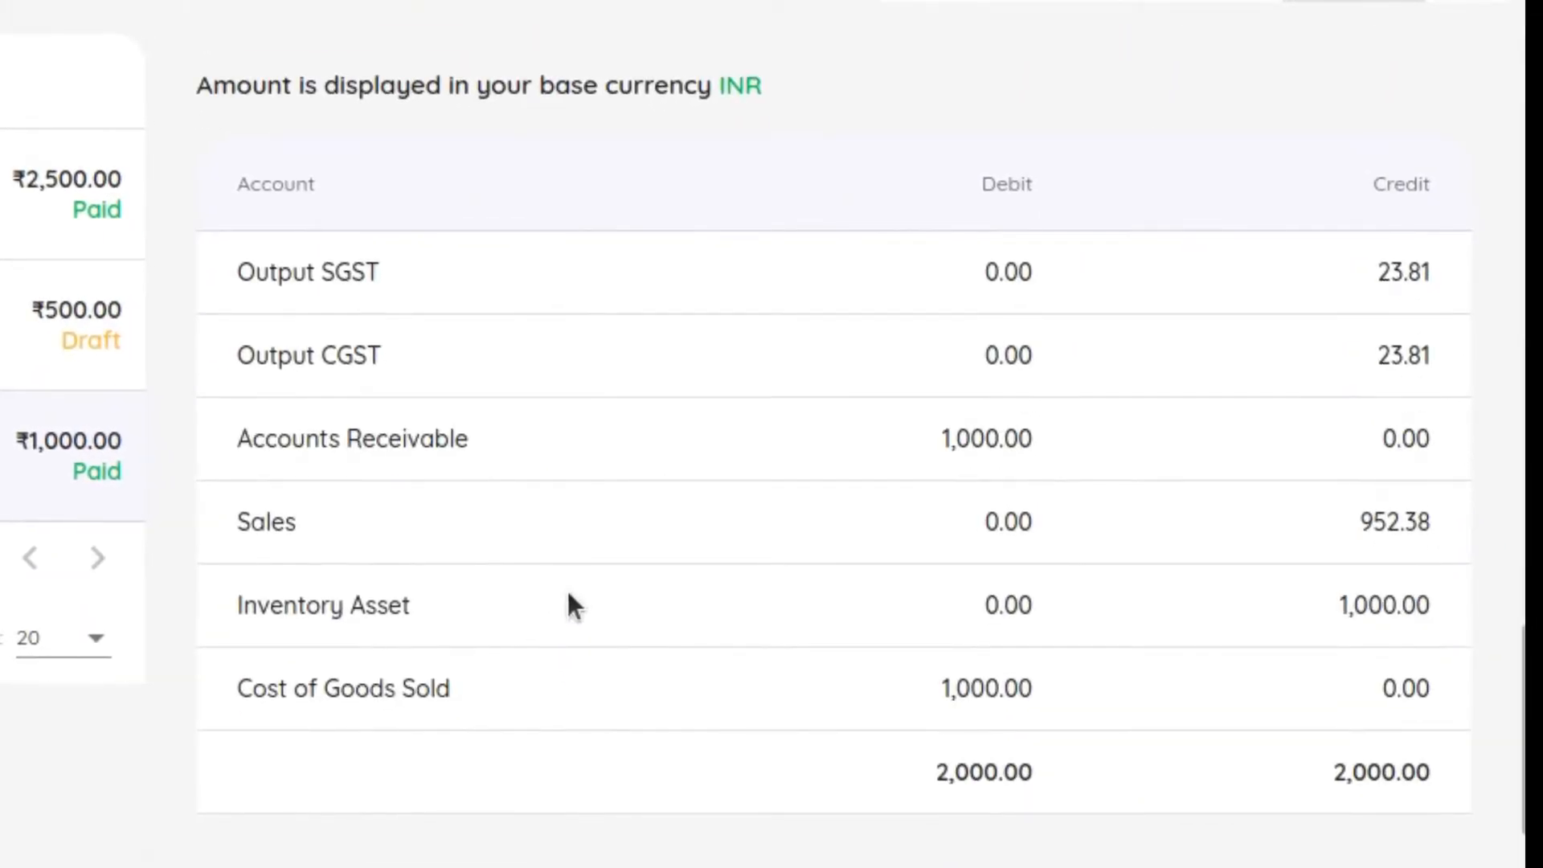
Open the payment linked in the paid invoice's received payments and examine its payment receipt.
{"action": "scroll", "coordinate": [572, 595], "scroll_direction": "down", "scroll_amount": 2}
{"action": "scroll", "coordinate": [572, 594], "scroll_direction": "up", "scroll_amount": 6}
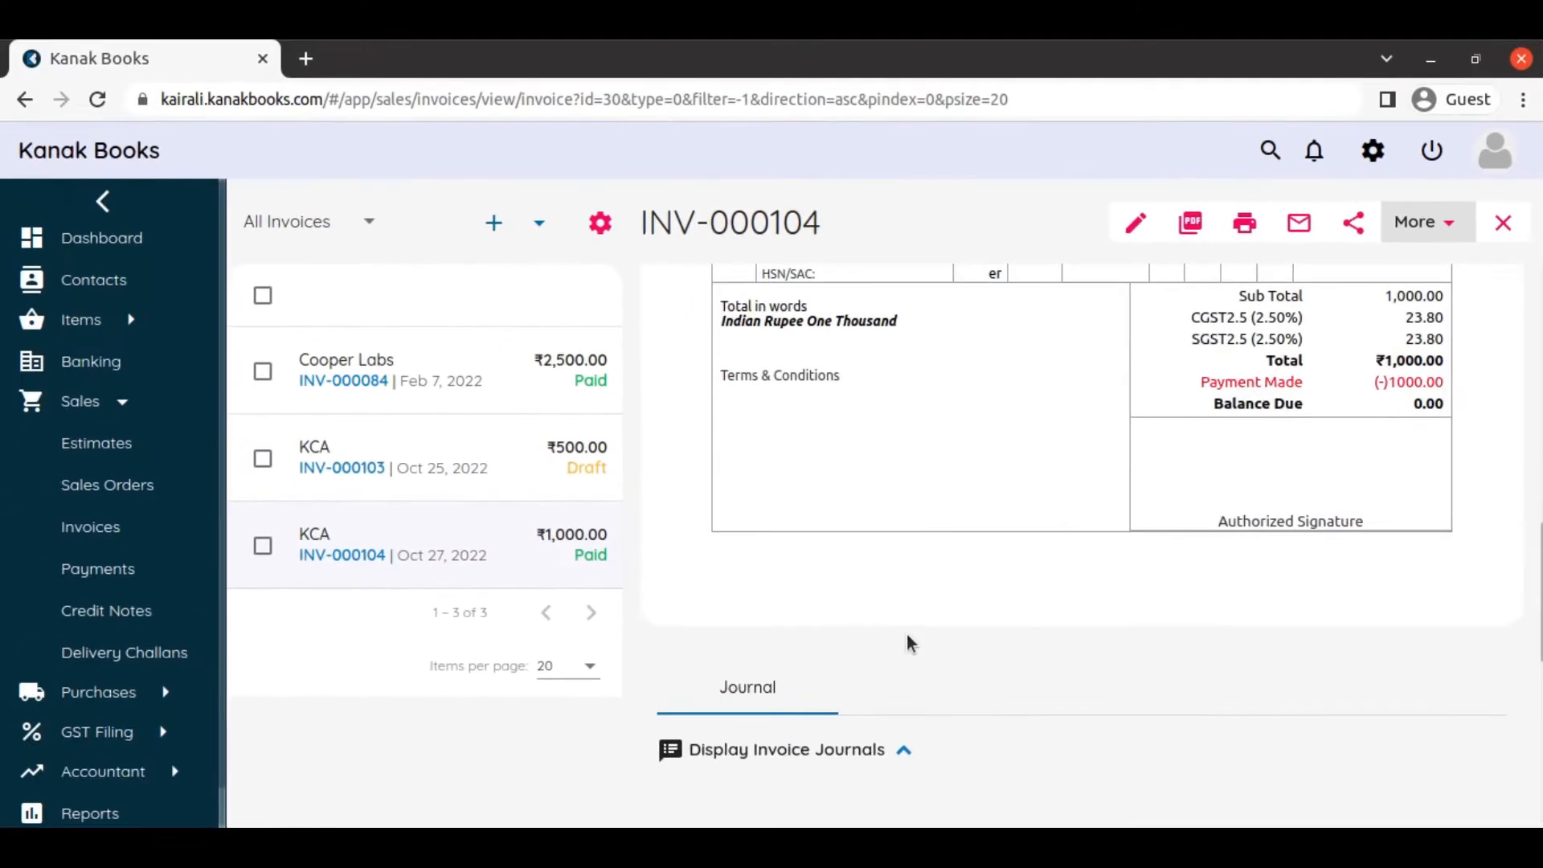
{"action": "scroll", "coordinate": [823, 633], "scroll_direction": "up", "scroll_amount": 6}
{"action": "scroll", "coordinate": [906, 634], "scroll_direction": "up", "scroll_amount": 3}
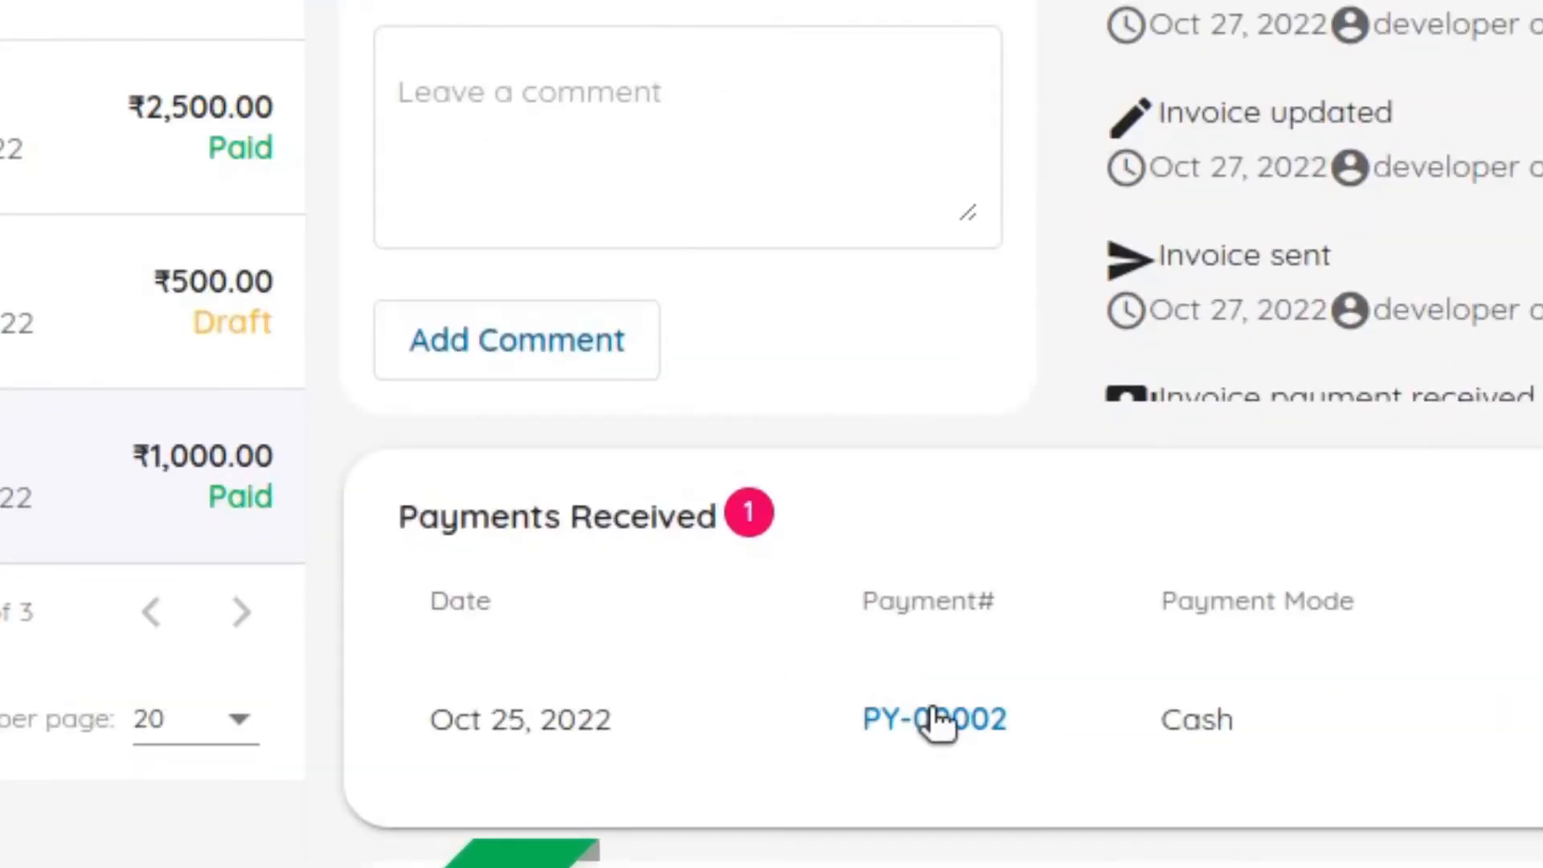
{"action": "left_click", "coordinate": [935, 717]}
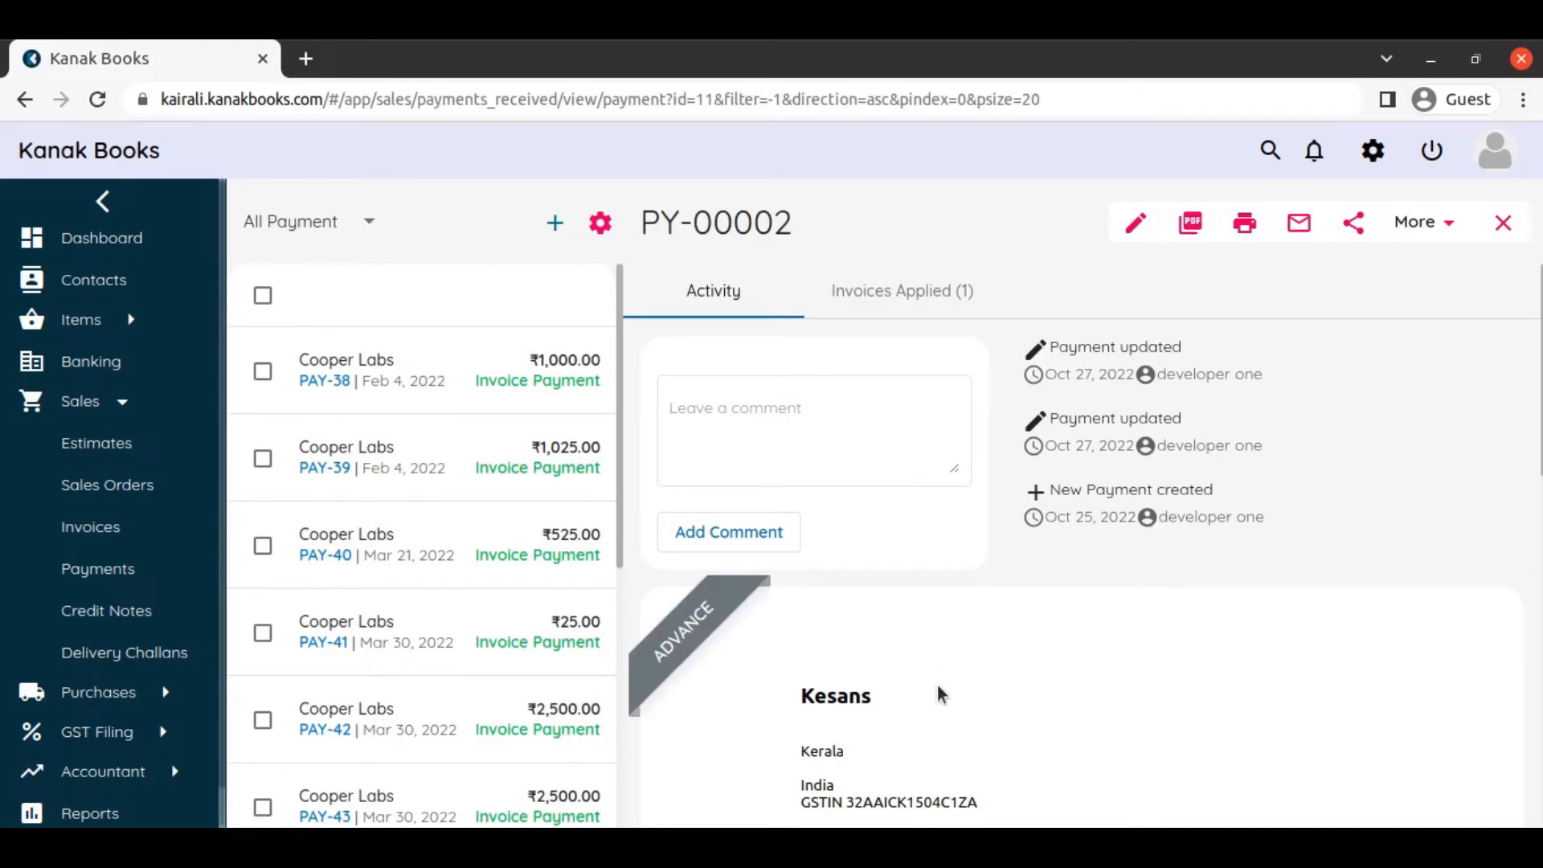
{"action": "scroll", "coordinate": [1101, 634], "scroll_direction": "down", "scroll_amount": 7}
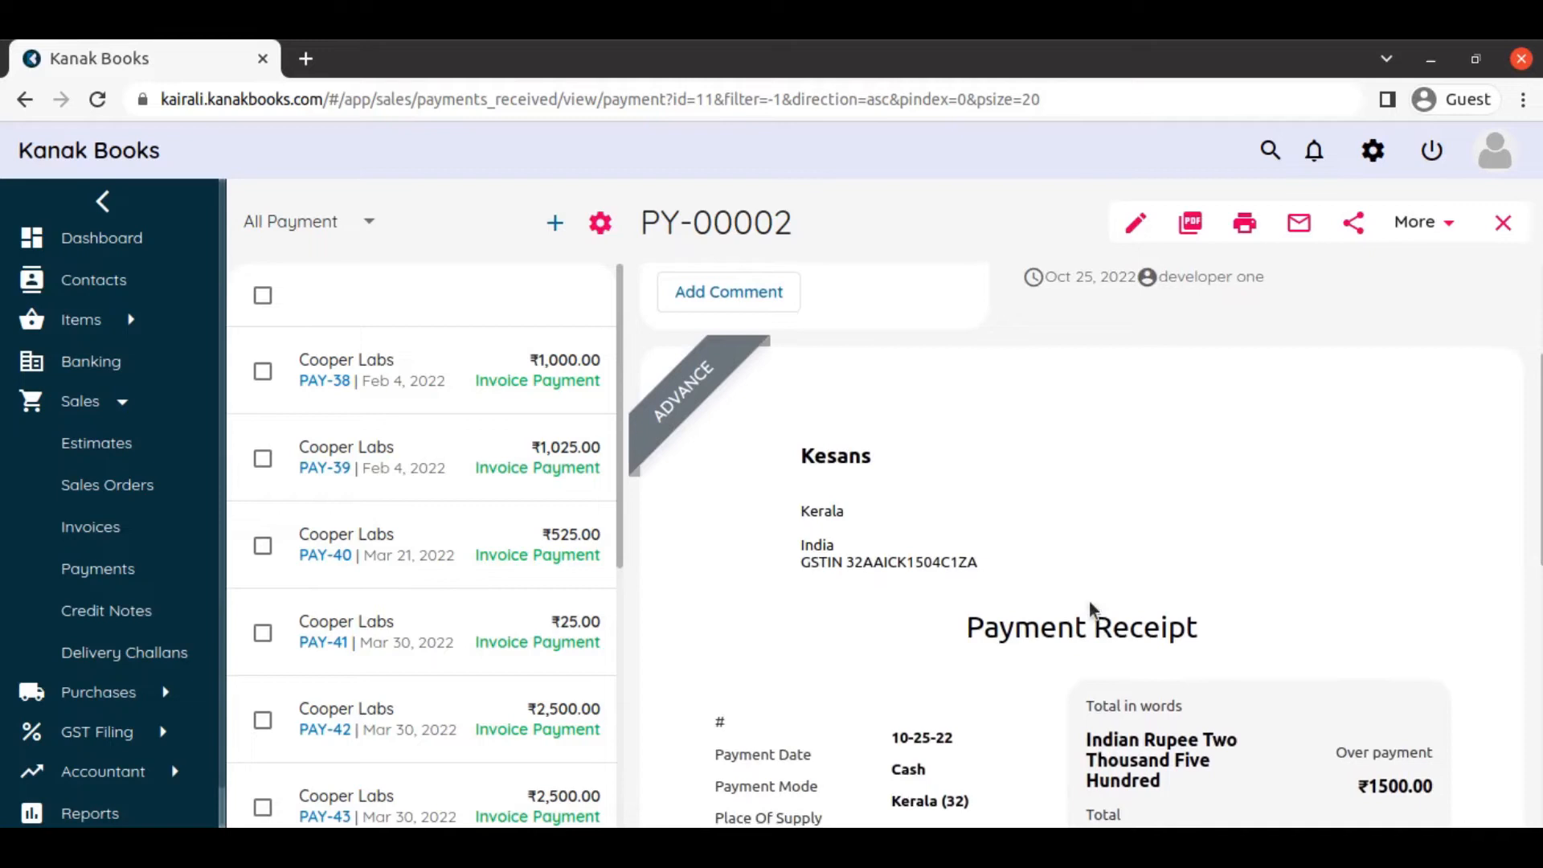
{"action": "scroll", "coordinate": [1088, 601], "scroll_direction": "down", "scroll_amount": 4}
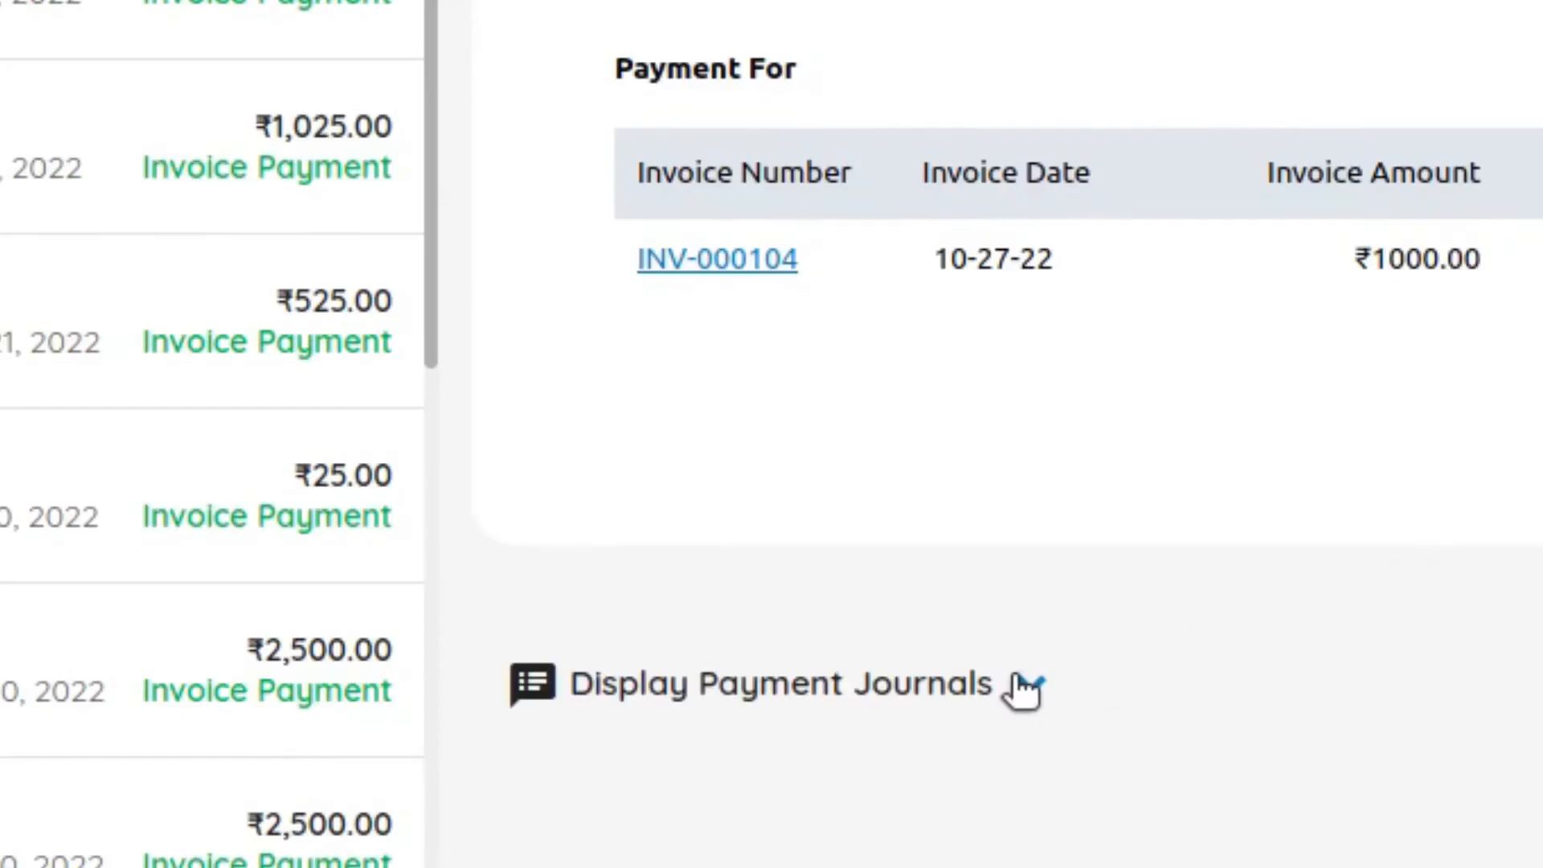
Display the payment journals and examine the debit and credit entries for the advance and the applied invoice.
{"action": "left_click", "coordinate": [1031, 685]}
{"action": "scroll", "coordinate": [1147, 419], "scroll_direction": "down", "scroll_amount": 5}
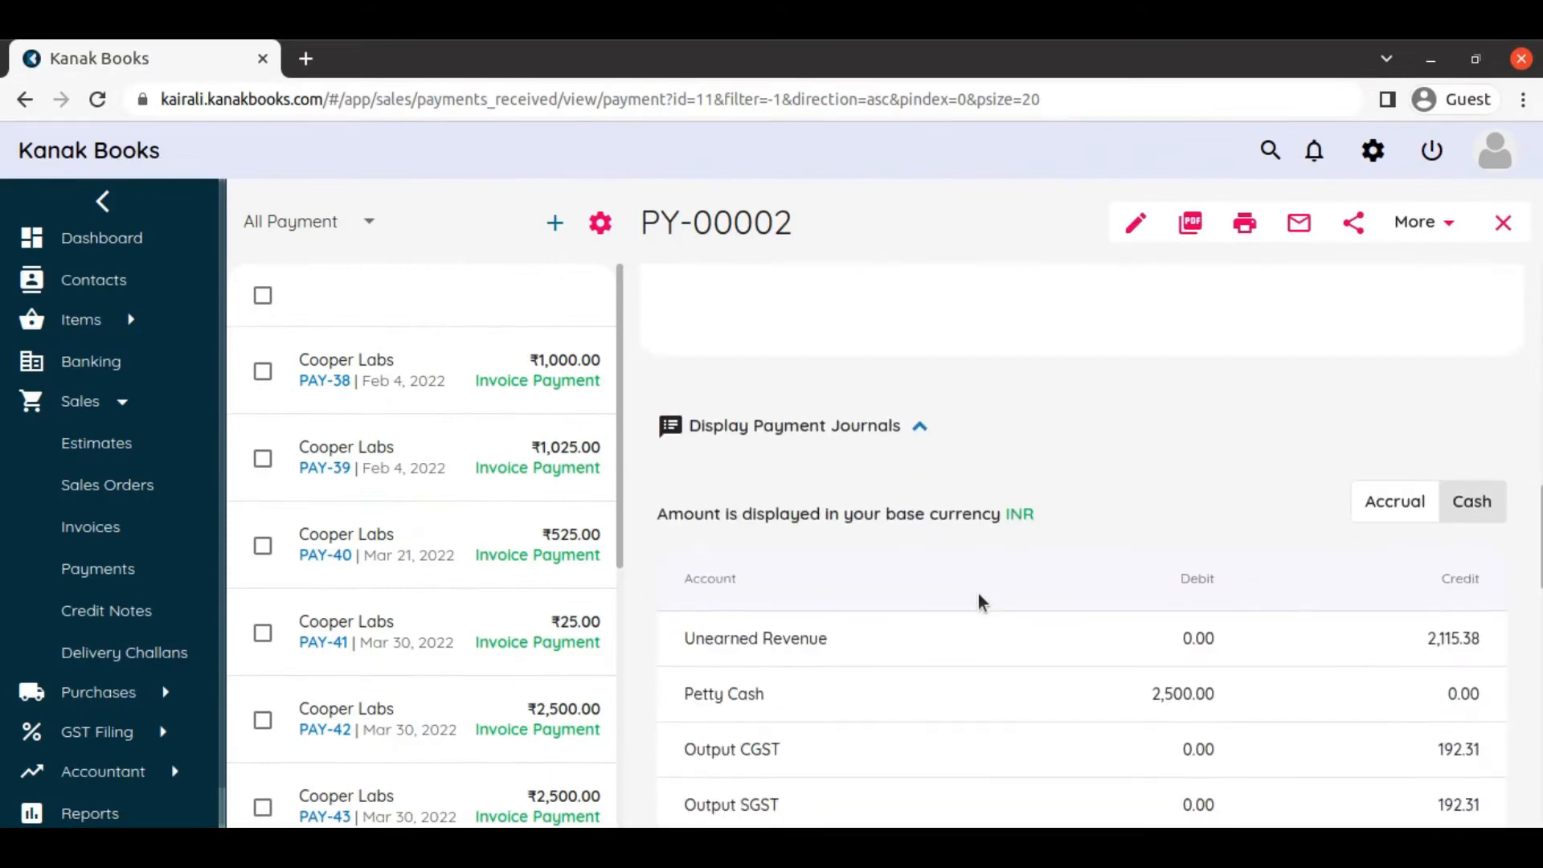
{"action": "scroll", "coordinate": [977, 593], "scroll_direction": "down", "scroll_amount": 4}
{"action": "scroll", "coordinate": [977, 593], "scroll_direction": "up", "scroll_amount": 3}
{"action": "scroll", "coordinate": [977, 597], "scroll_direction": "down", "scroll_amount": 4}
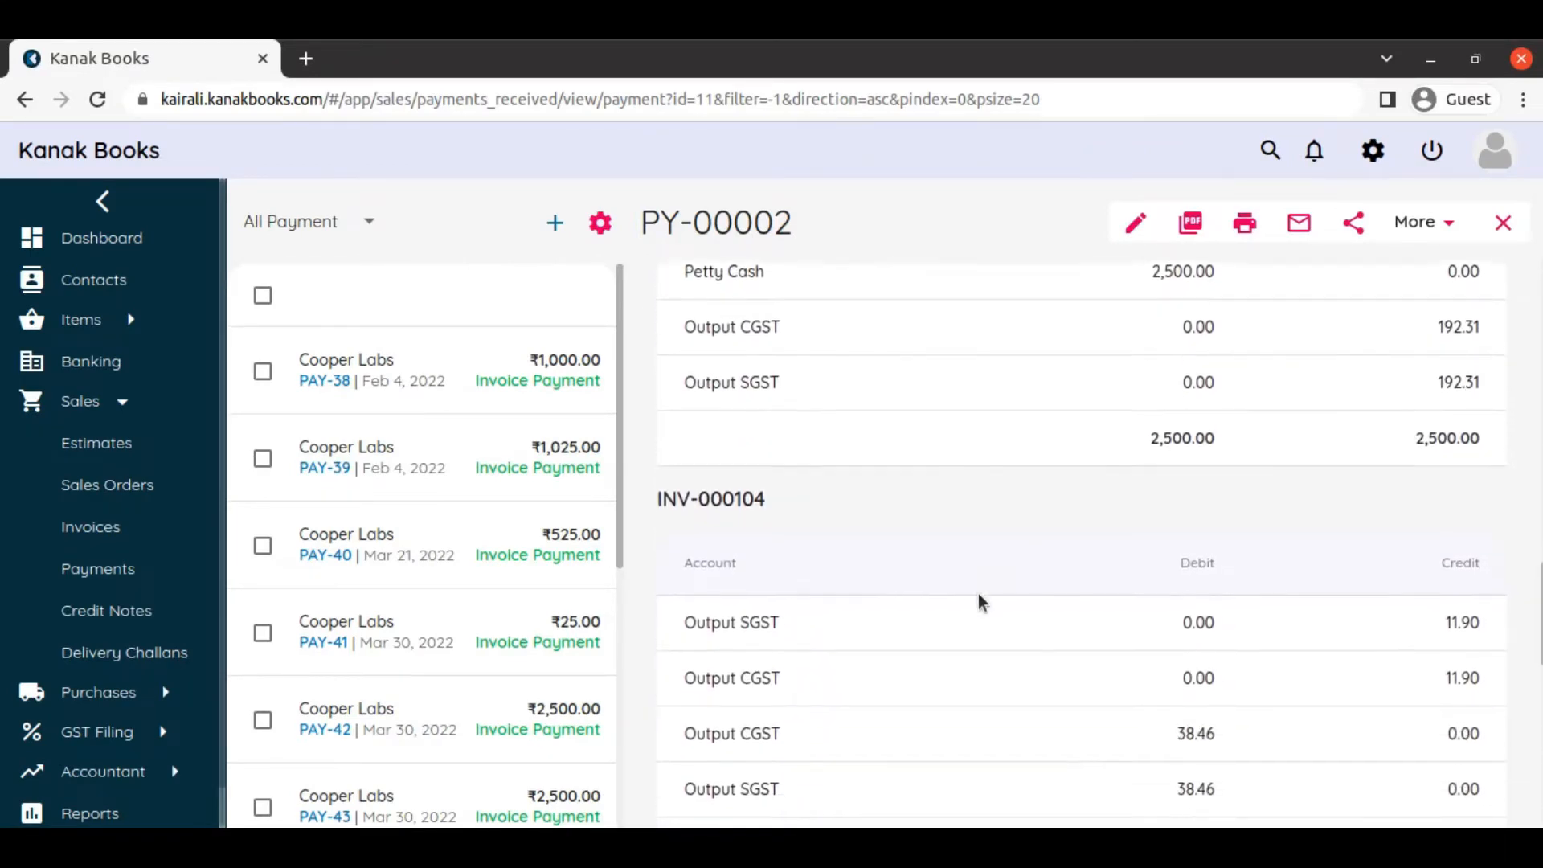
{"action": "scroll", "coordinate": [978, 599], "scroll_direction": "down", "scroll_amount": 7}
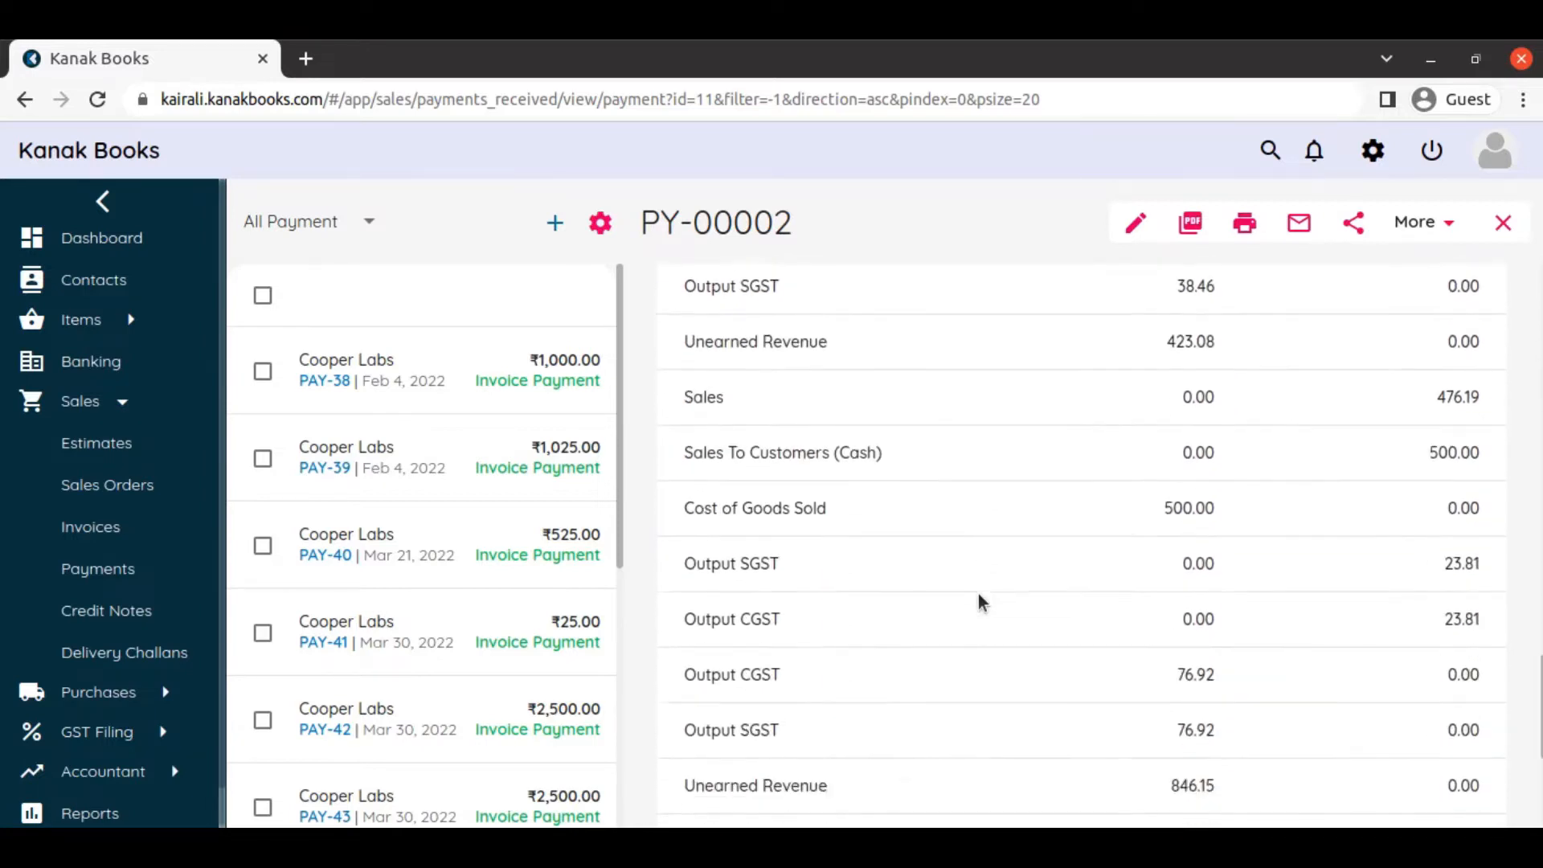
{"action": "scroll", "coordinate": [979, 601], "scroll_direction": "down", "scroll_amount": 3}
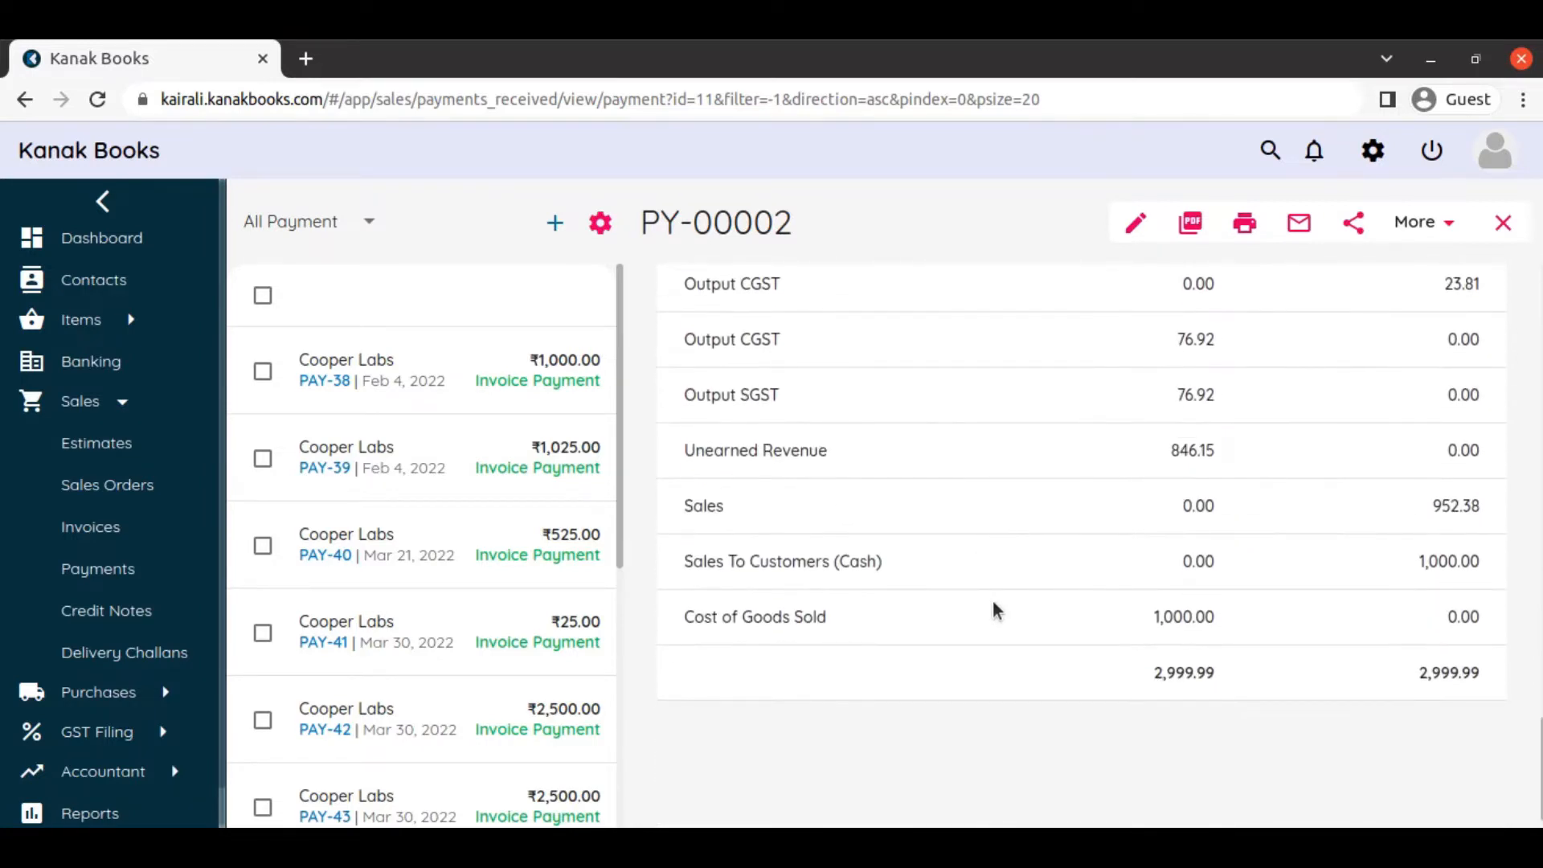
View the invoices applied to the payment and open the applied invoice from there.
{"action": "scroll", "coordinate": [997, 603], "scroll_direction": "up", "scroll_amount": 10}
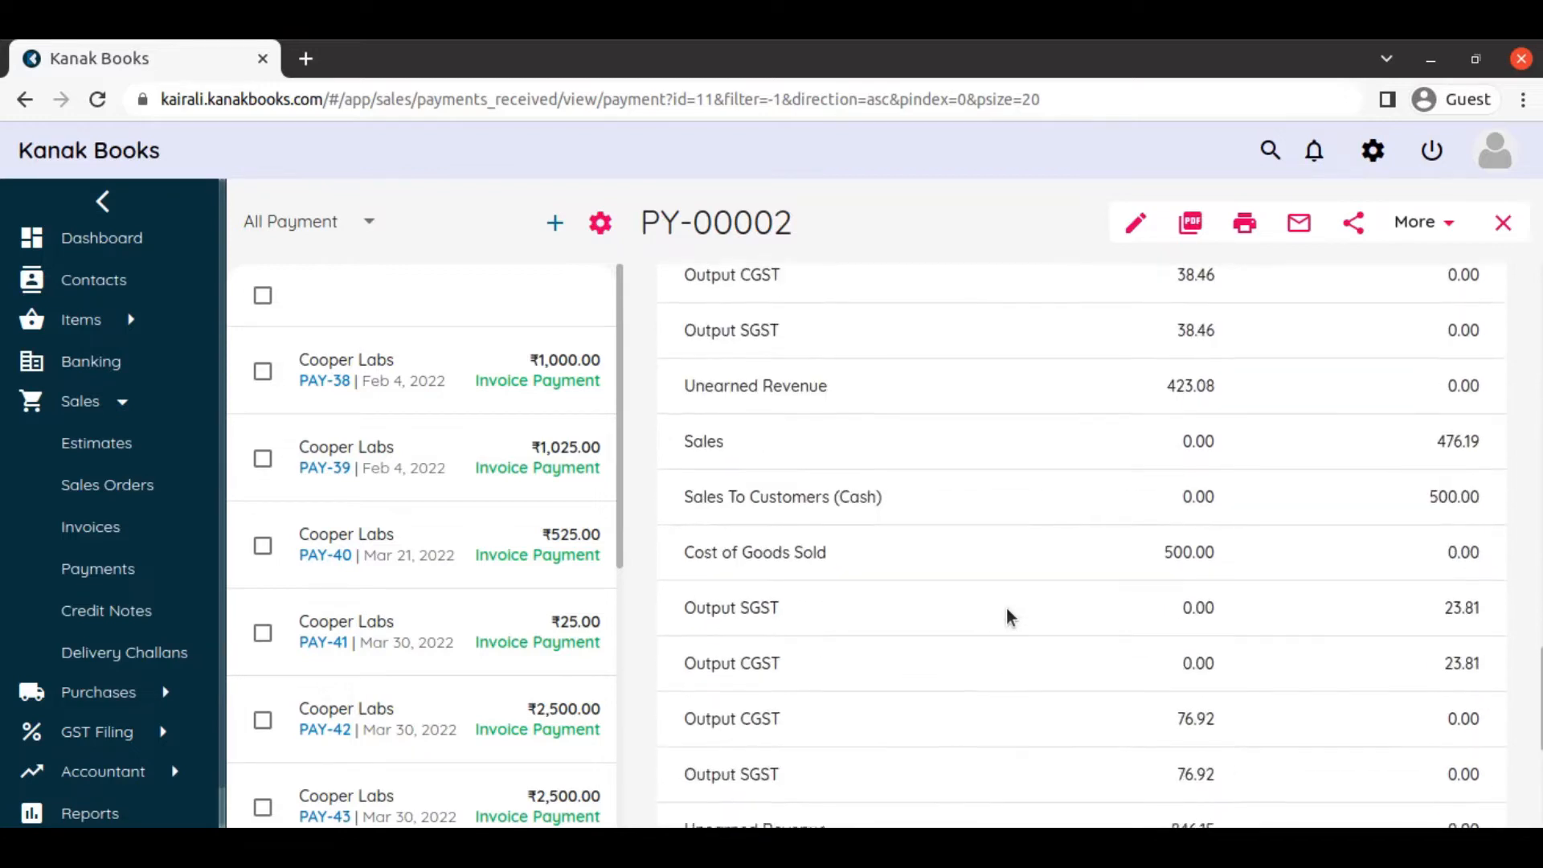
{"action": "scroll", "coordinate": [1006, 609], "scroll_direction": "up", "scroll_amount": 12}
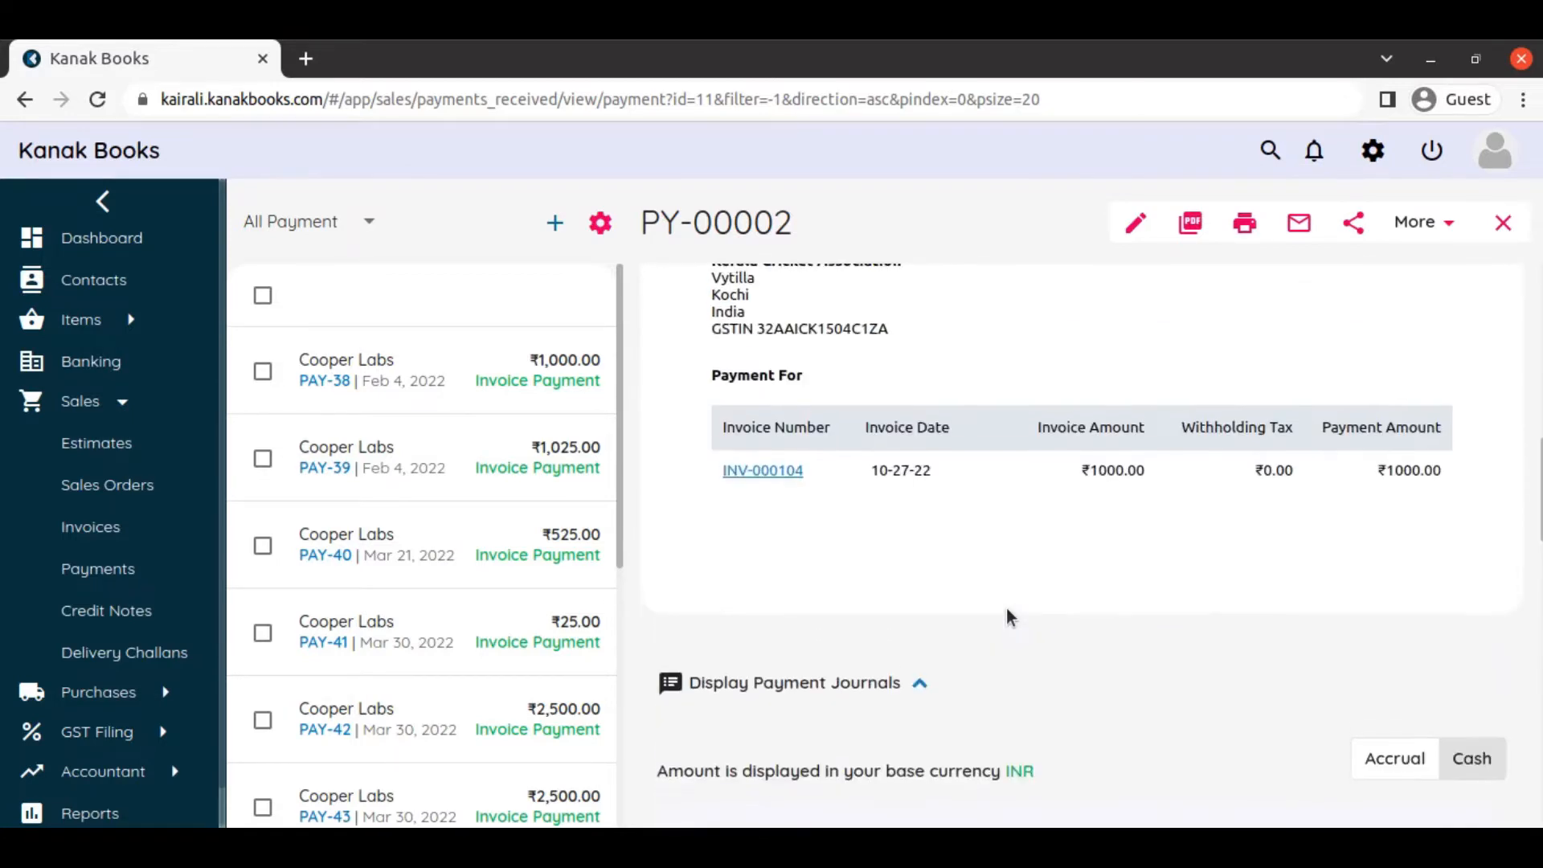
{"action": "scroll", "coordinate": [1006, 607], "scroll_direction": "up", "scroll_amount": 14}
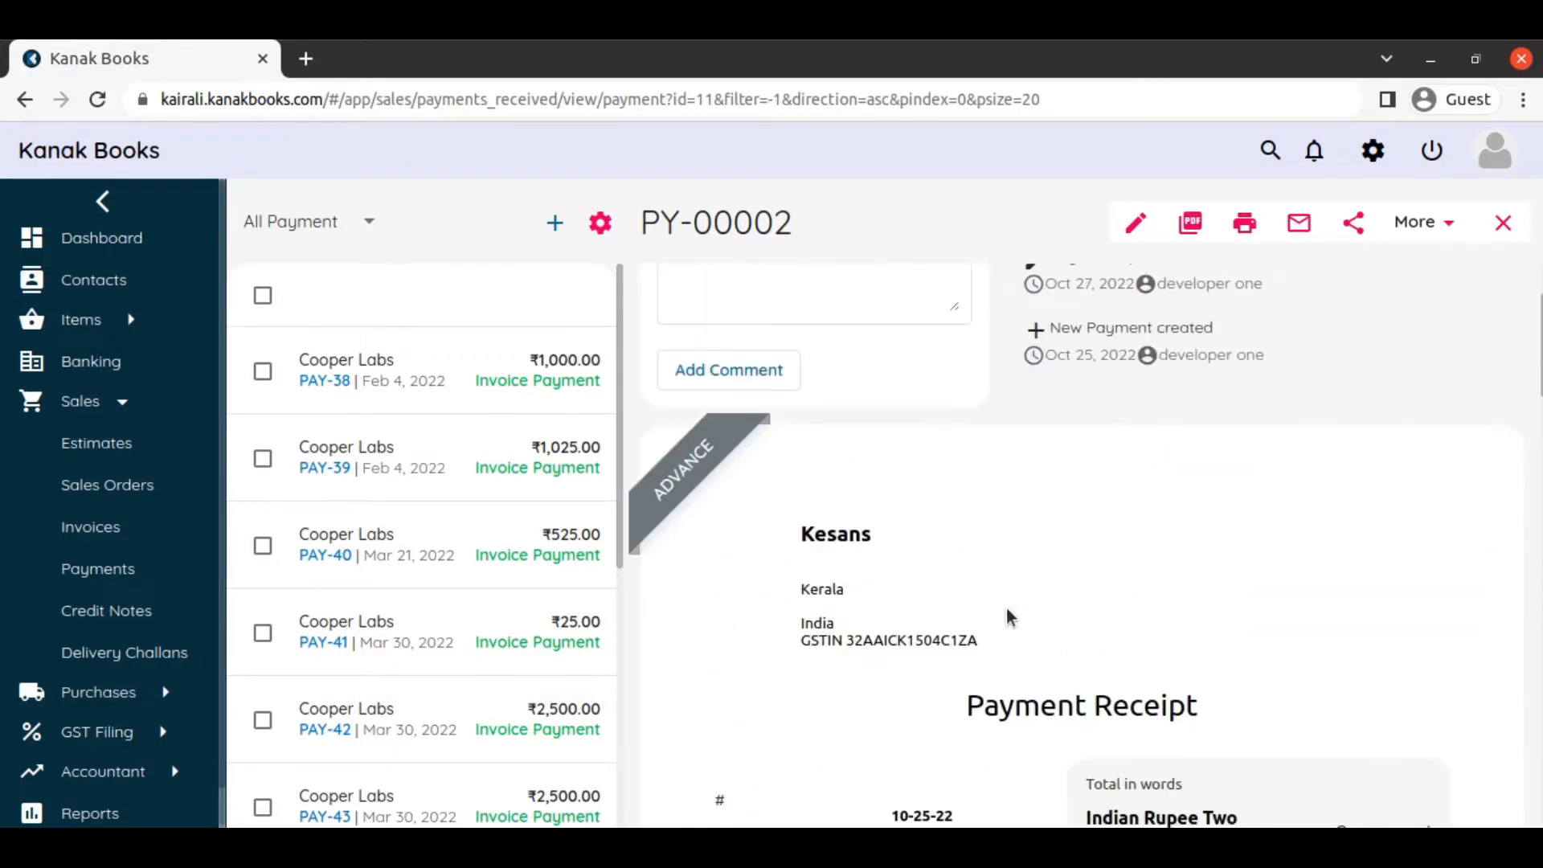
{"action": "scroll", "coordinate": [1009, 616], "scroll_direction": "up", "scroll_amount": 1}
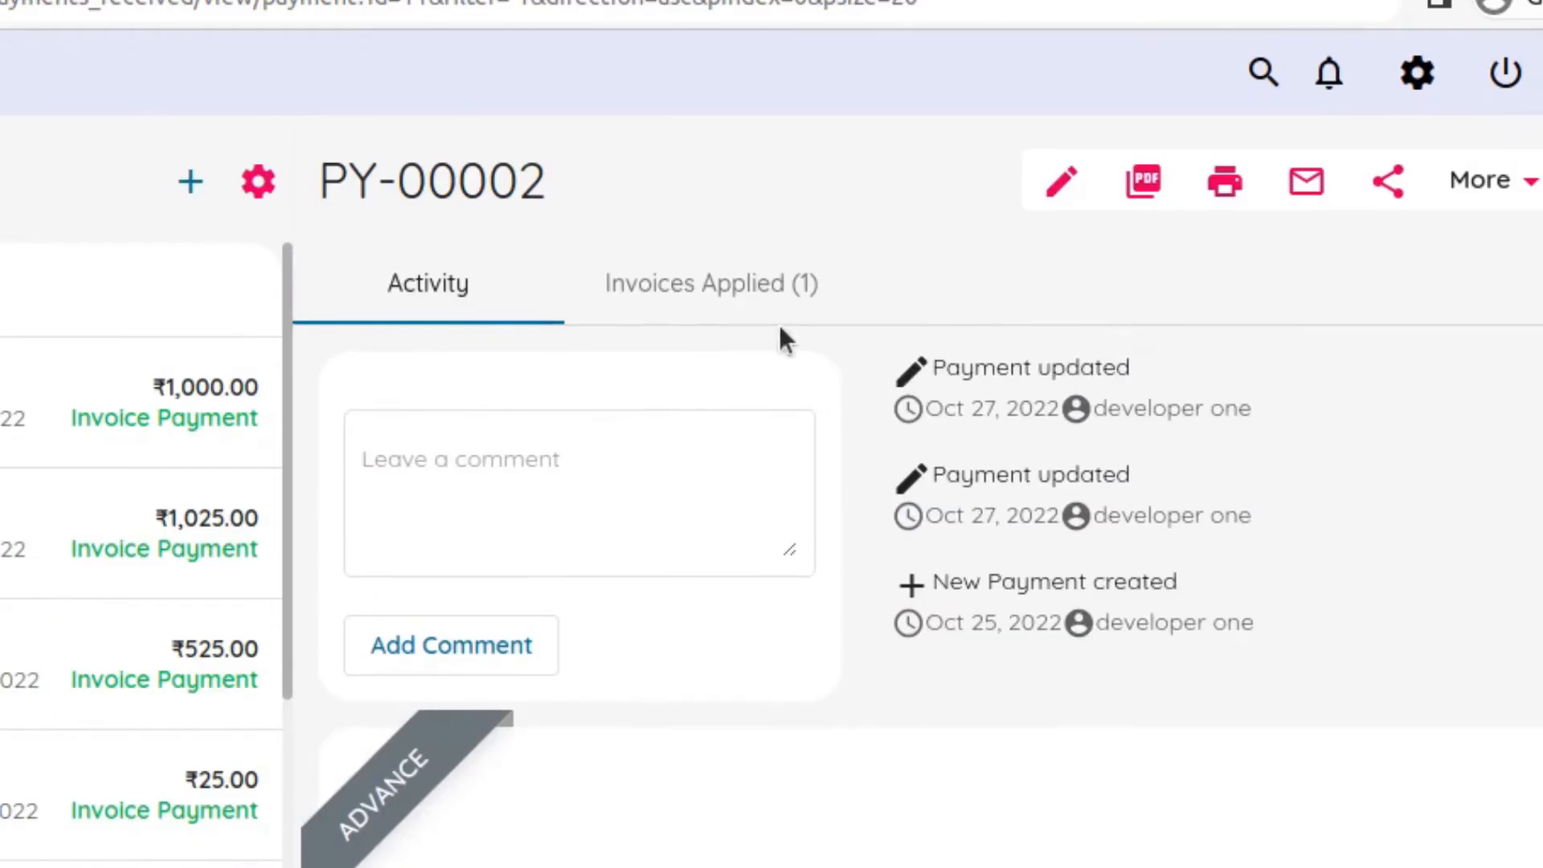
{"action": "left_click", "coordinate": [778, 307]}
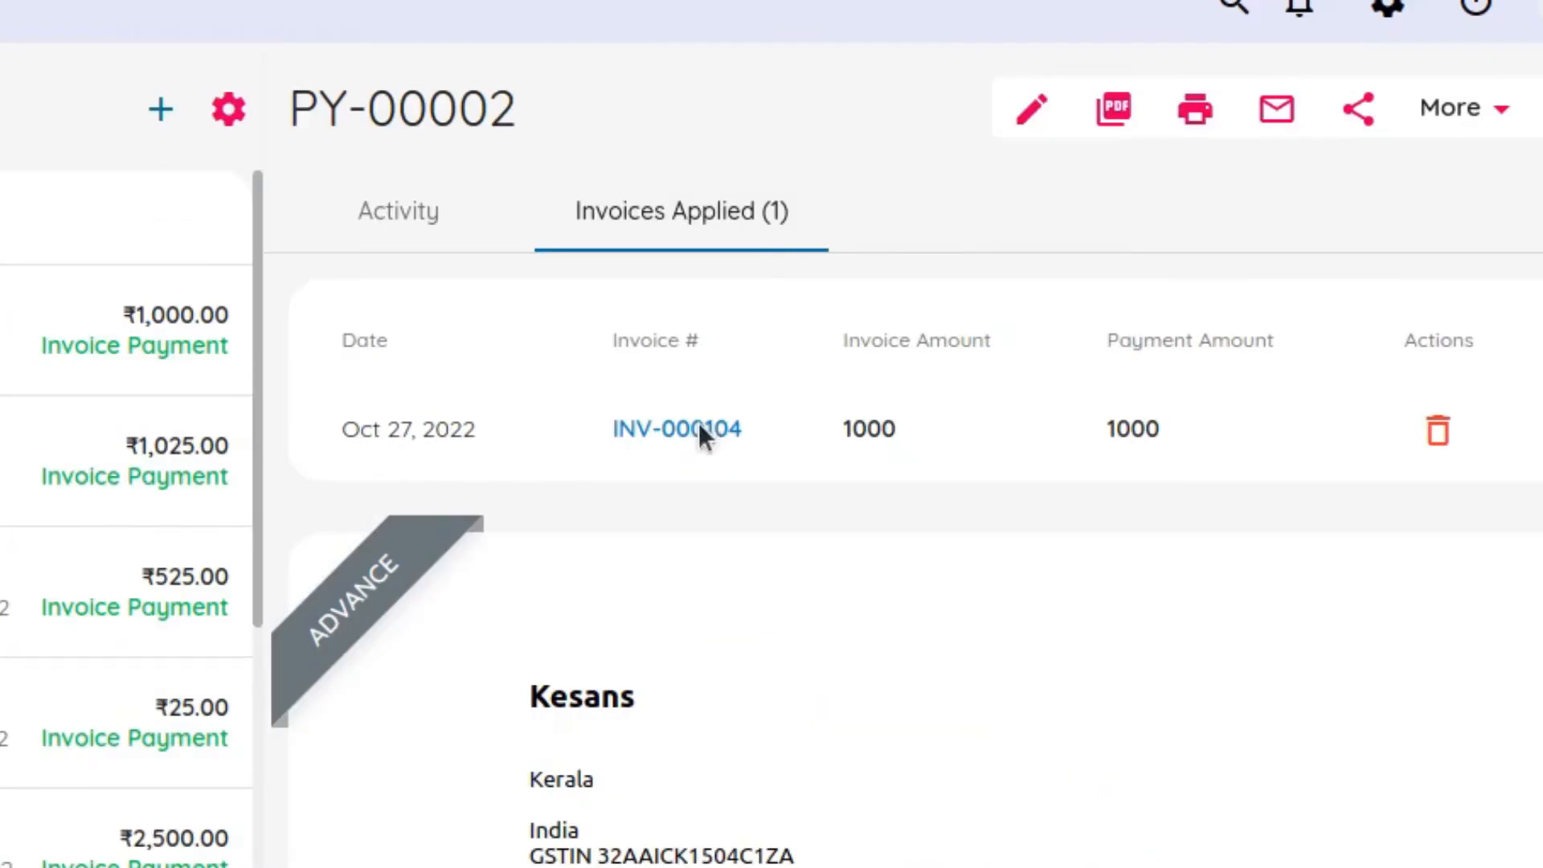
{"action": "left_click", "coordinate": [696, 428]}
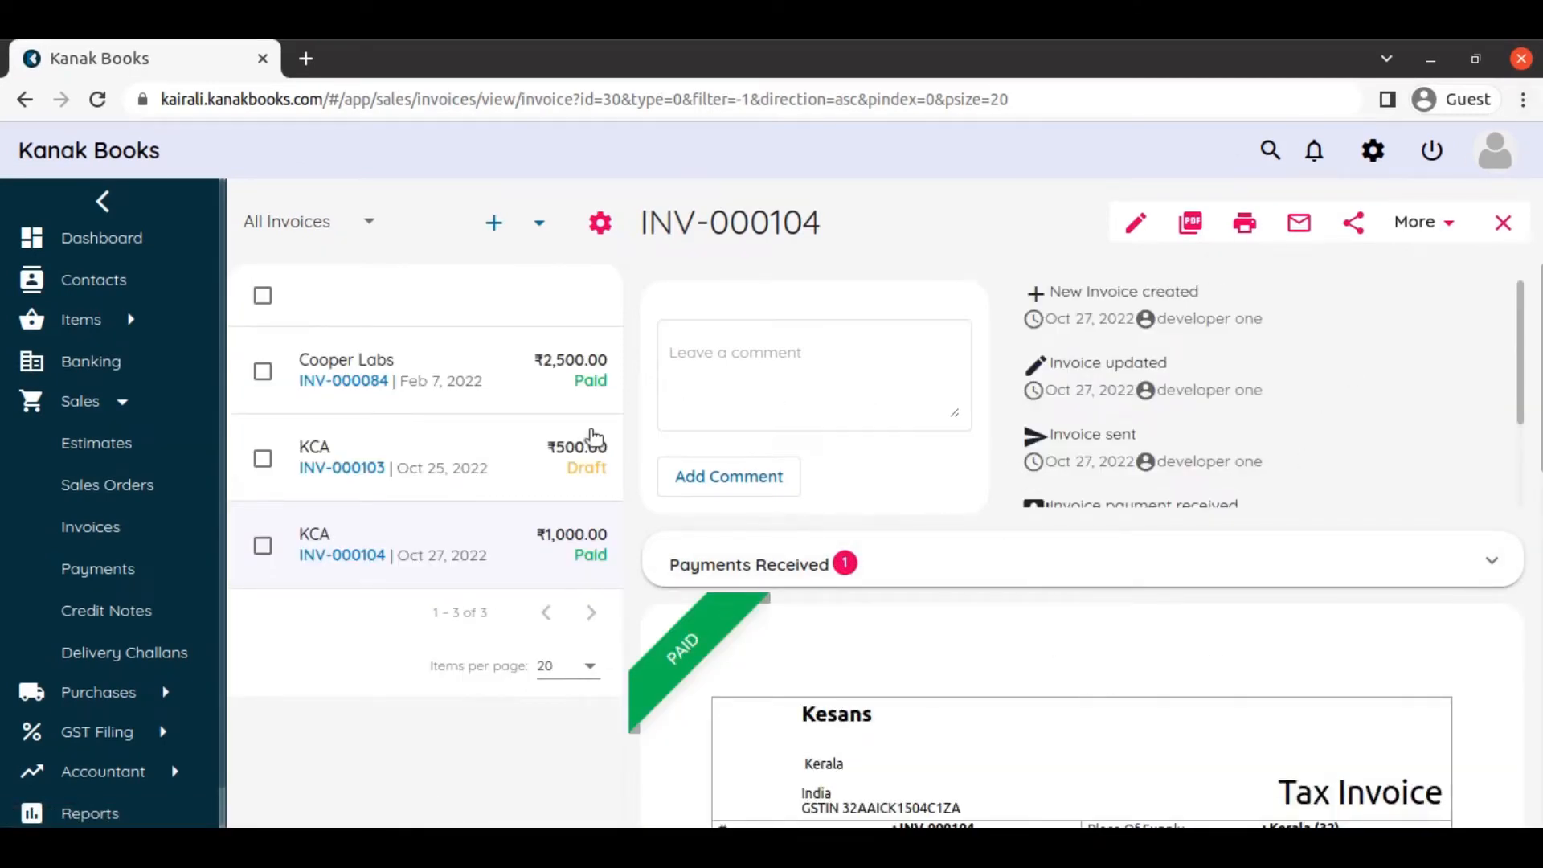
Add Inventory 02 as a second line item to KCA's draft invoice, then save it for sending and accept the stock warning.
{"action": "left_click", "coordinate": [523, 487]}
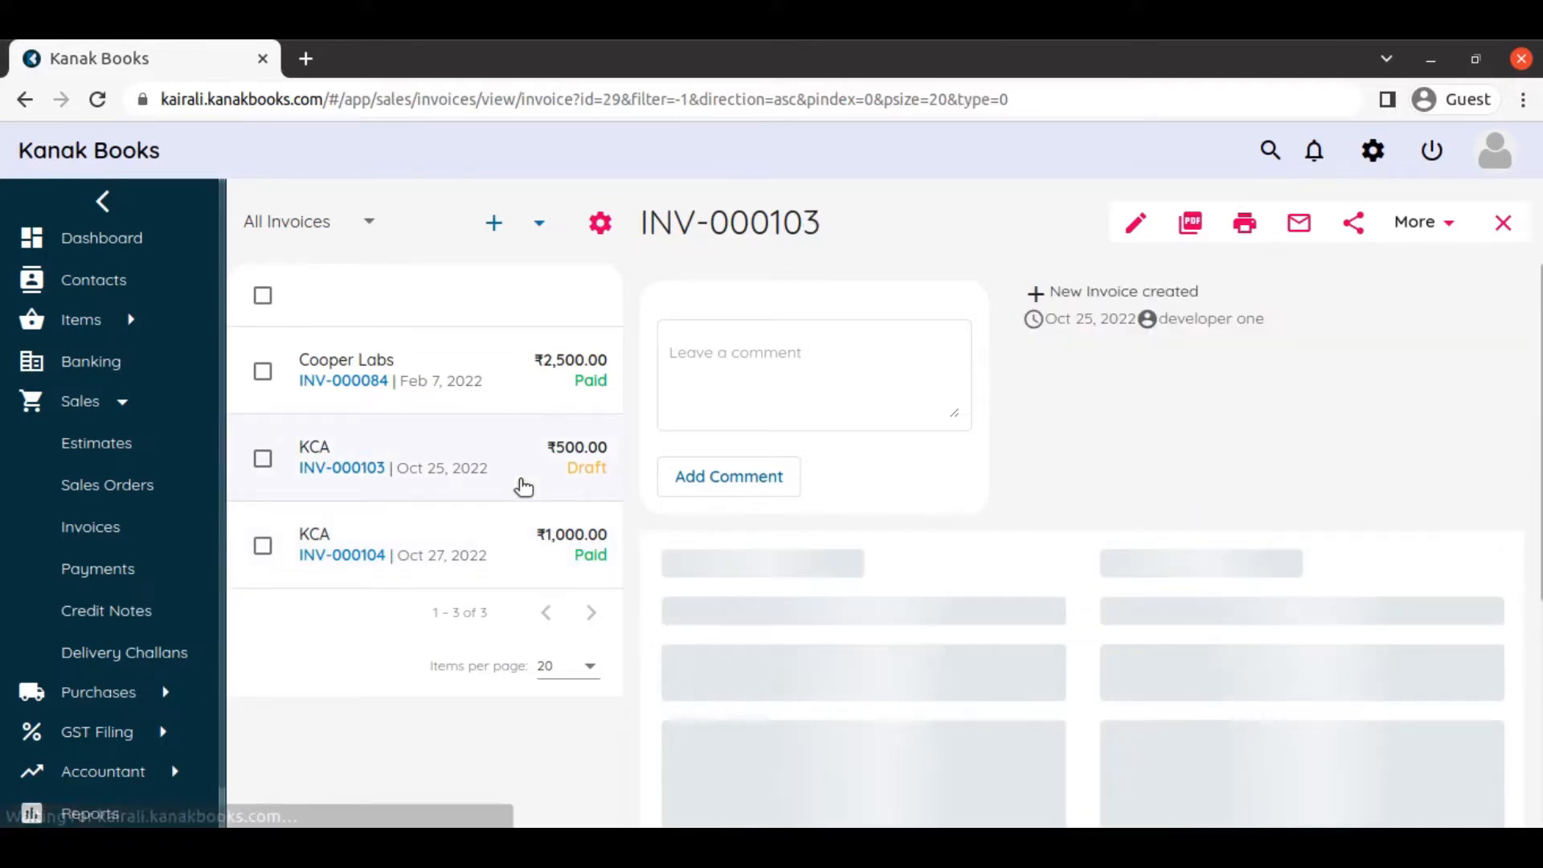
{"action": "left_click", "coordinate": [1130, 233]}
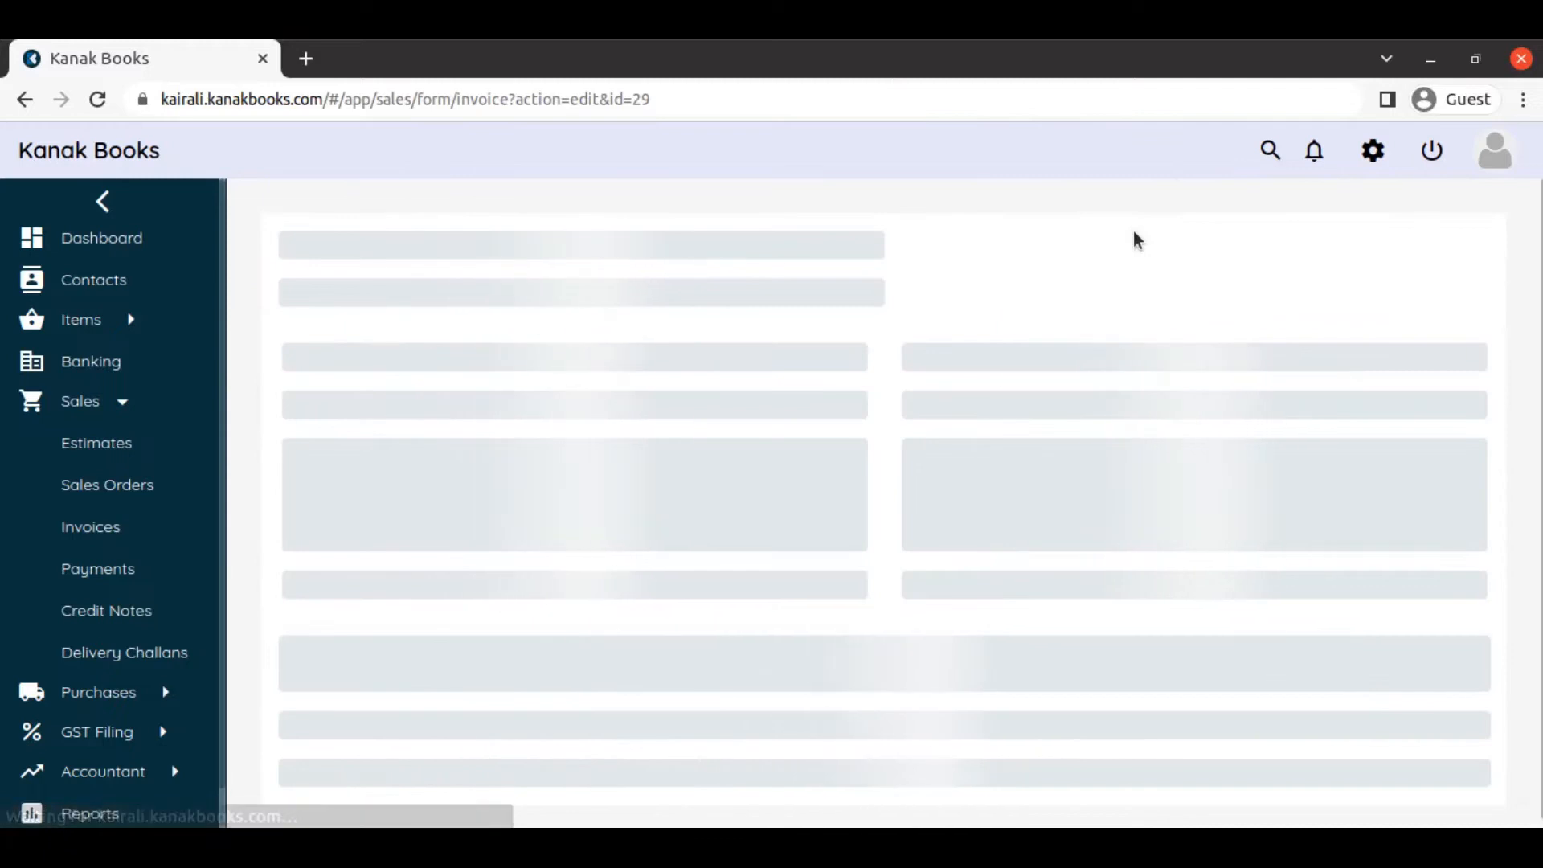
{"action": "scroll", "coordinate": [893, 418], "scroll_direction": "down", "scroll_amount": 7}
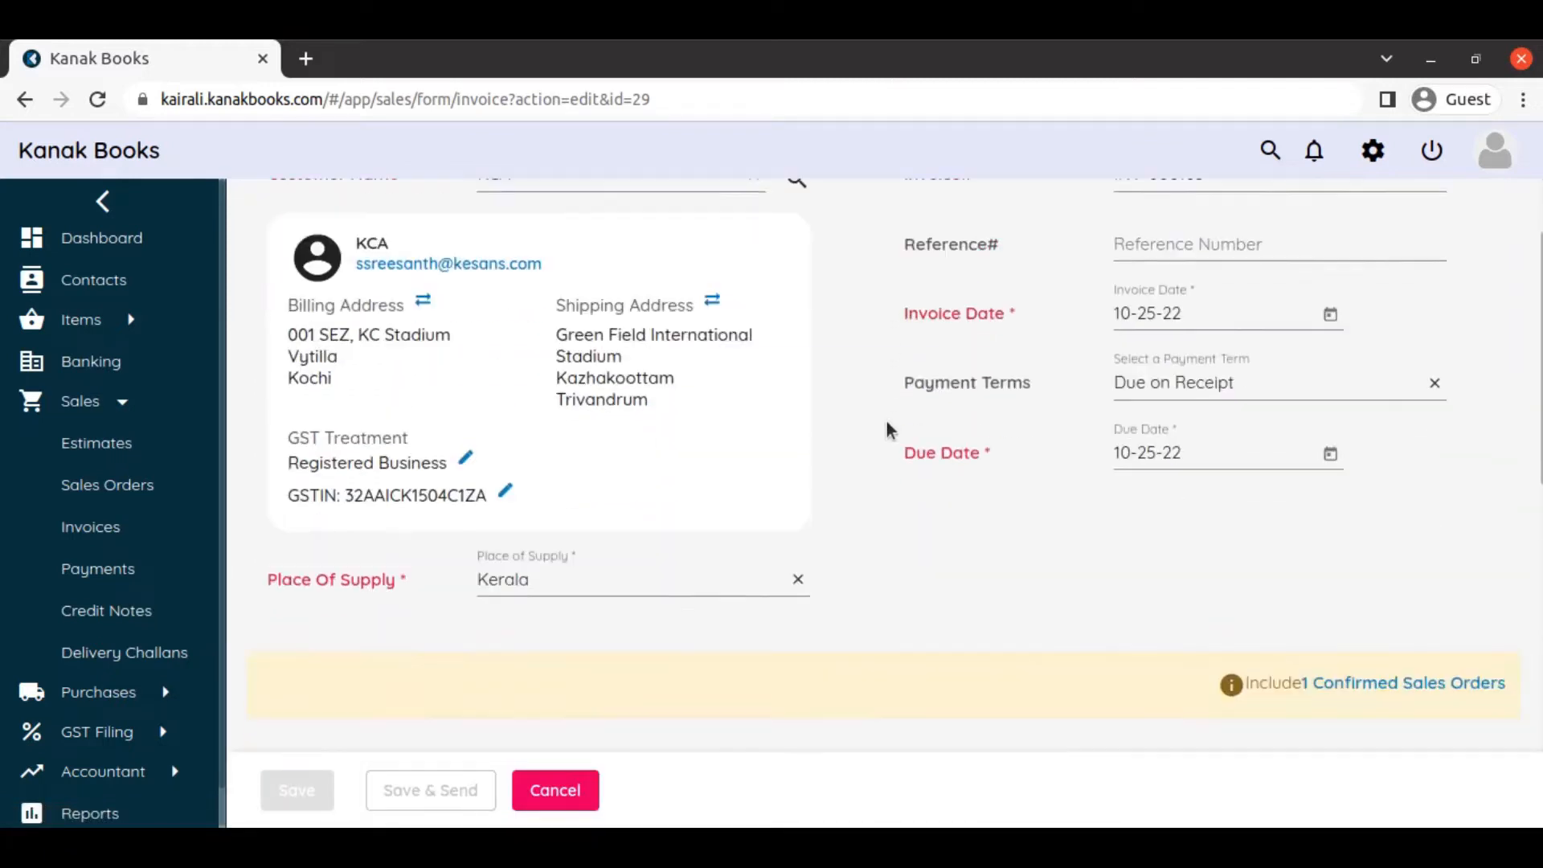
{"action": "left_click", "coordinate": [379, 670]}
{"action": "scroll", "coordinate": [379, 658], "scroll_direction": "down", "scroll_amount": 2}
{"action": "left_click", "coordinate": [388, 556]}
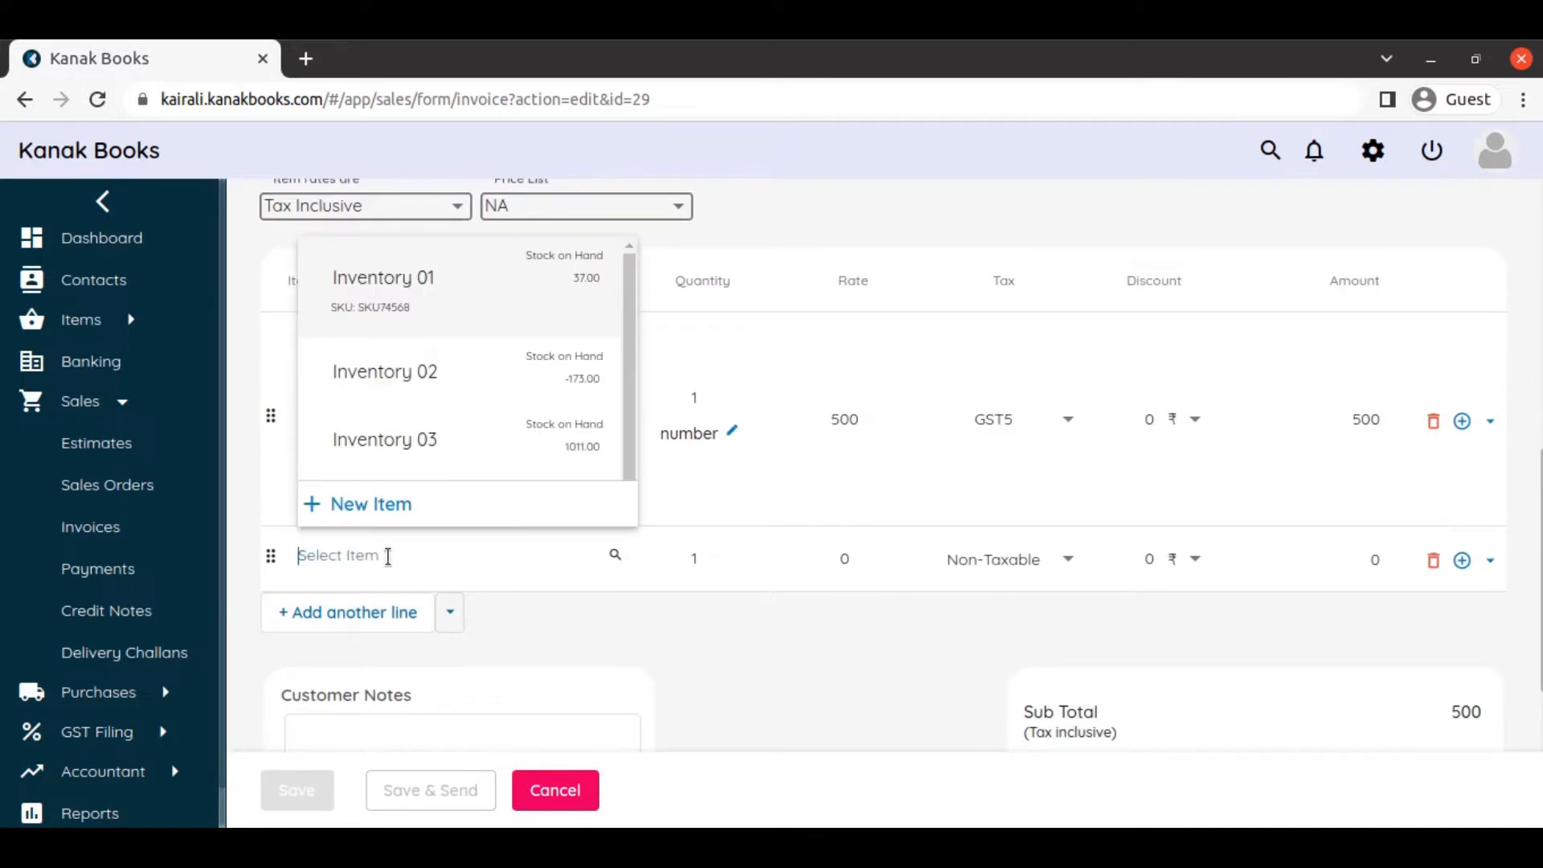
{"action": "left_click", "coordinate": [417, 395]}
{"action": "scroll", "coordinate": [816, 474], "scroll_direction": "down", "scroll_amount": 1}
{"action": "scroll", "coordinate": [816, 473], "scroll_direction": "down", "scroll_amount": 7}
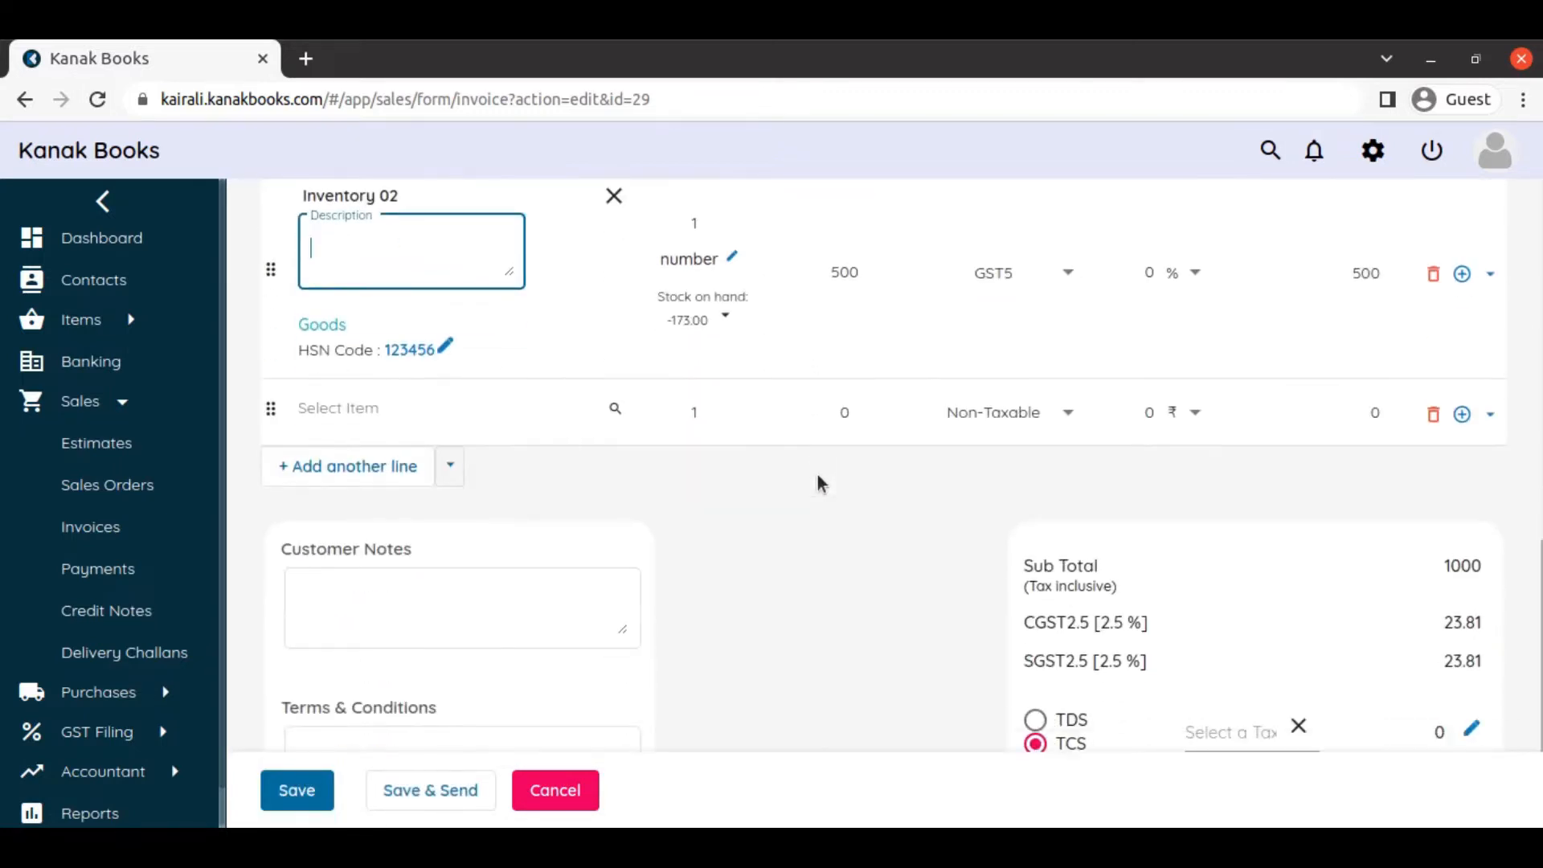
{"action": "left_click", "coordinate": [433, 798]}
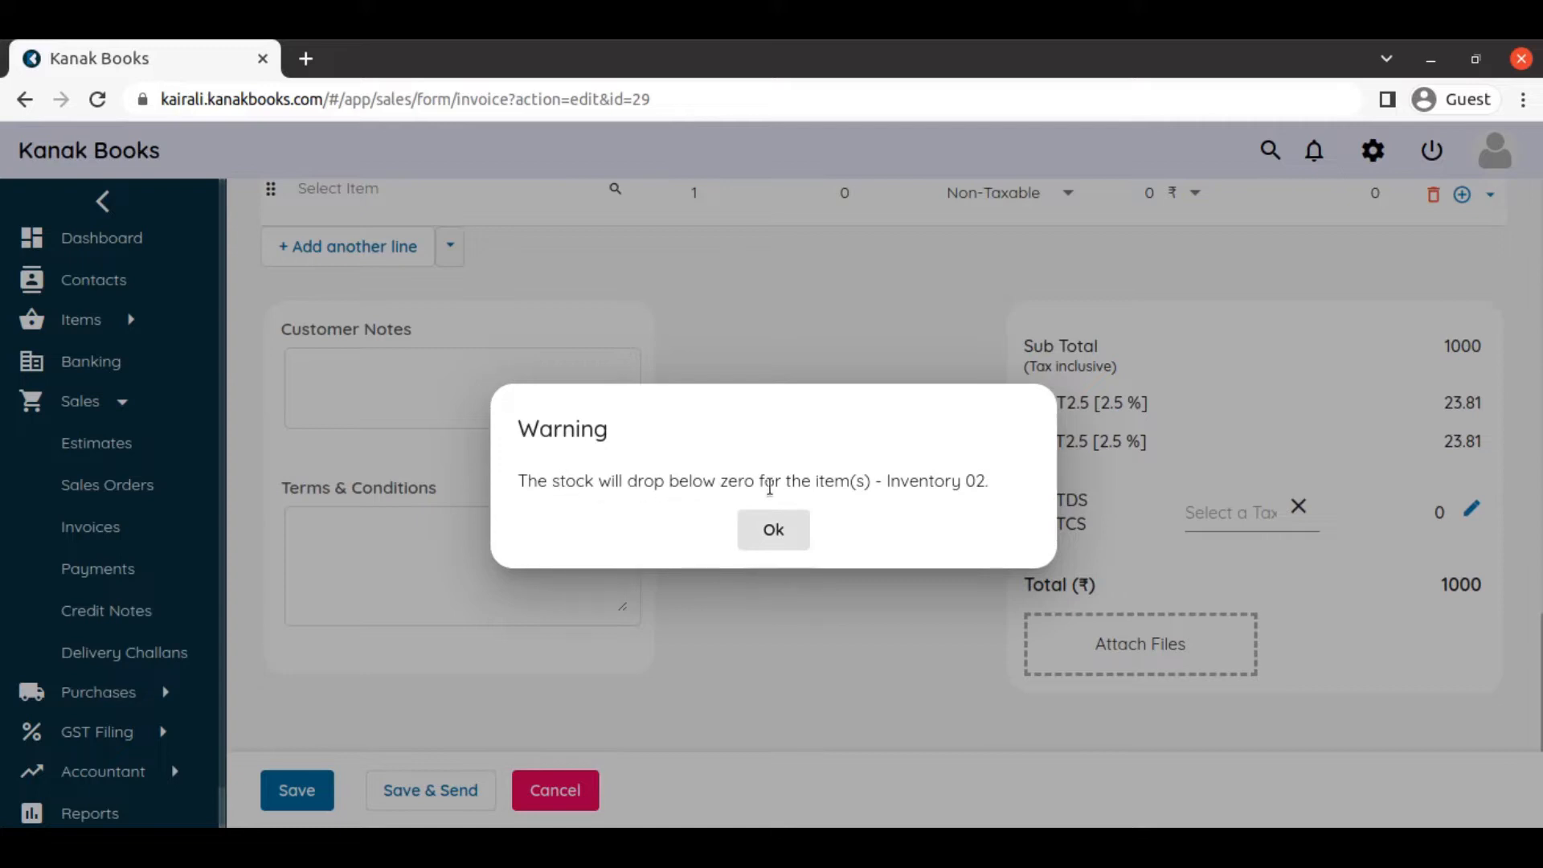
{"action": "left_click", "coordinate": [771, 532]}
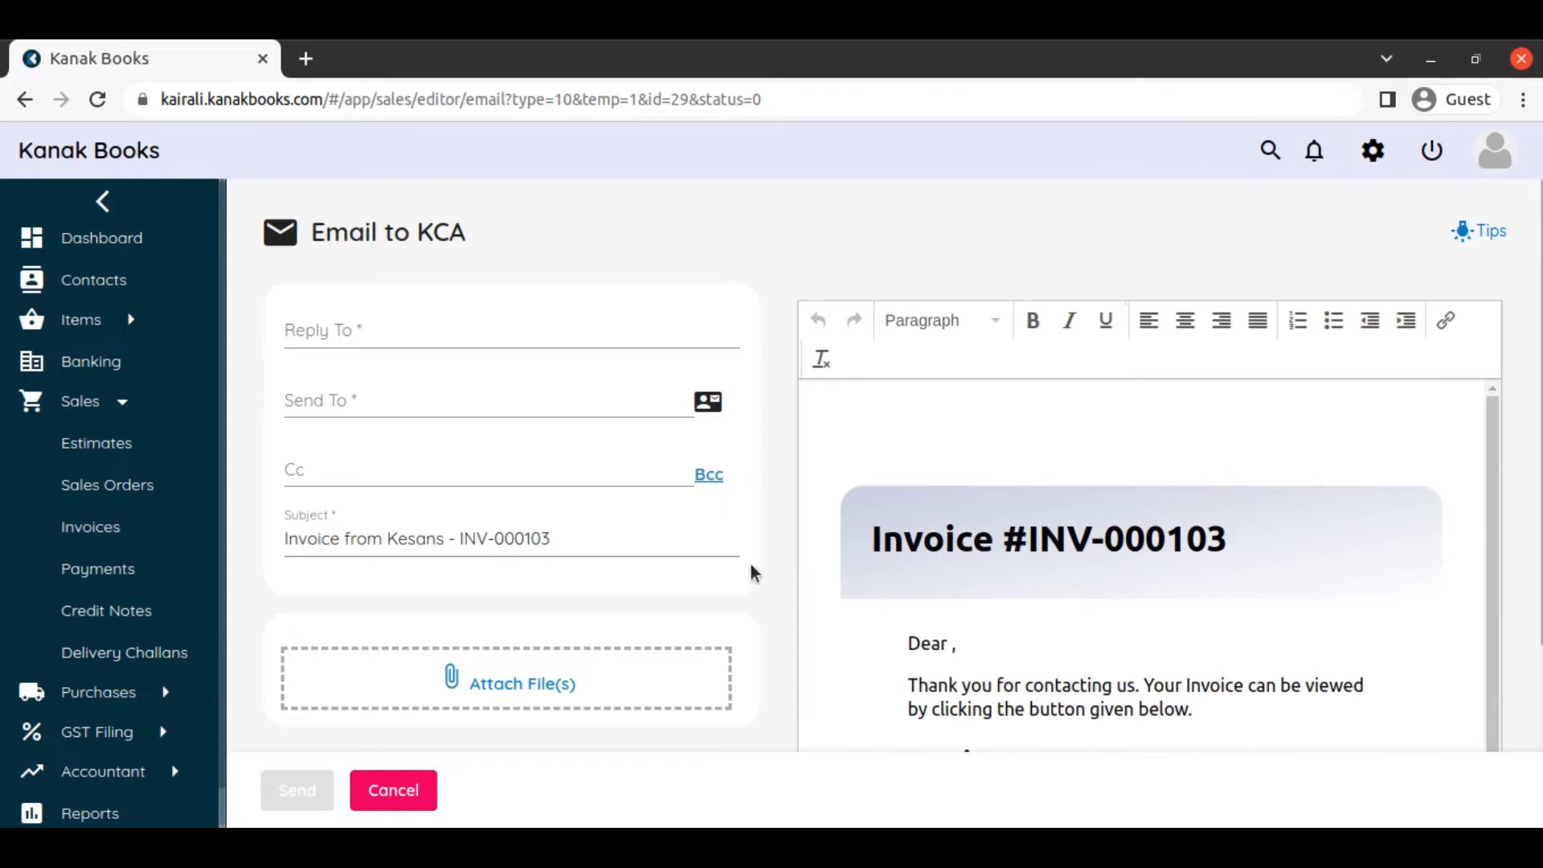
Review the prepared invoice email to KCA, including its message and invoice link, and cancel it without sending.
{"action": "scroll", "coordinate": [750, 562], "scroll_direction": "down", "scroll_amount": 2}
{"action": "scroll", "coordinate": [737, 527], "scroll_direction": "down", "scroll_amount": 1}
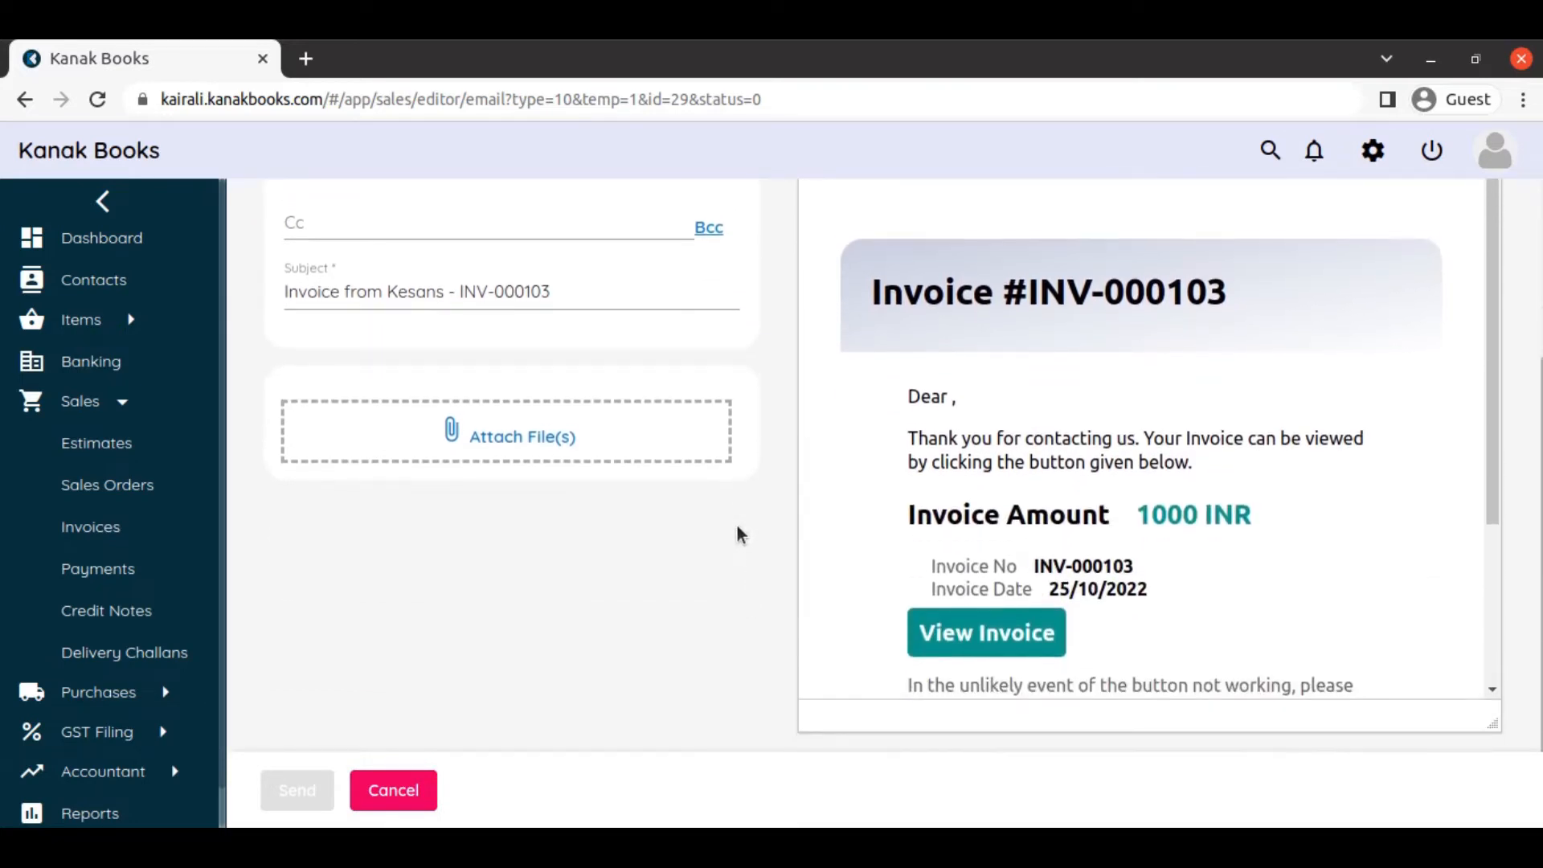
{"action": "scroll", "coordinate": [1025, 540], "scroll_direction": "down", "scroll_amount": 3}
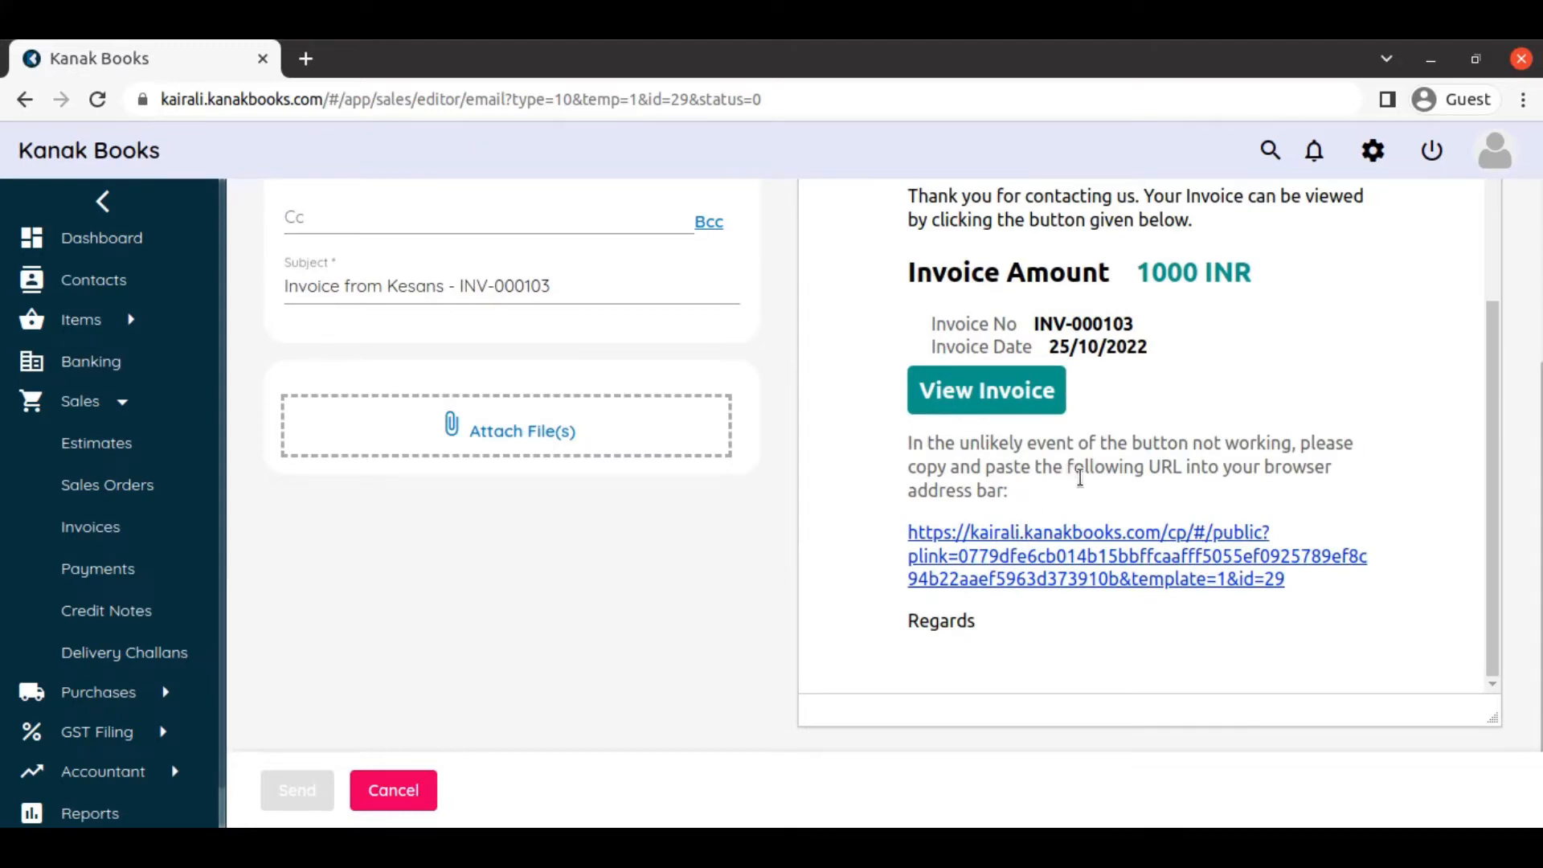
{"action": "scroll", "coordinate": [1080, 477], "scroll_direction": "up", "scroll_amount": 3}
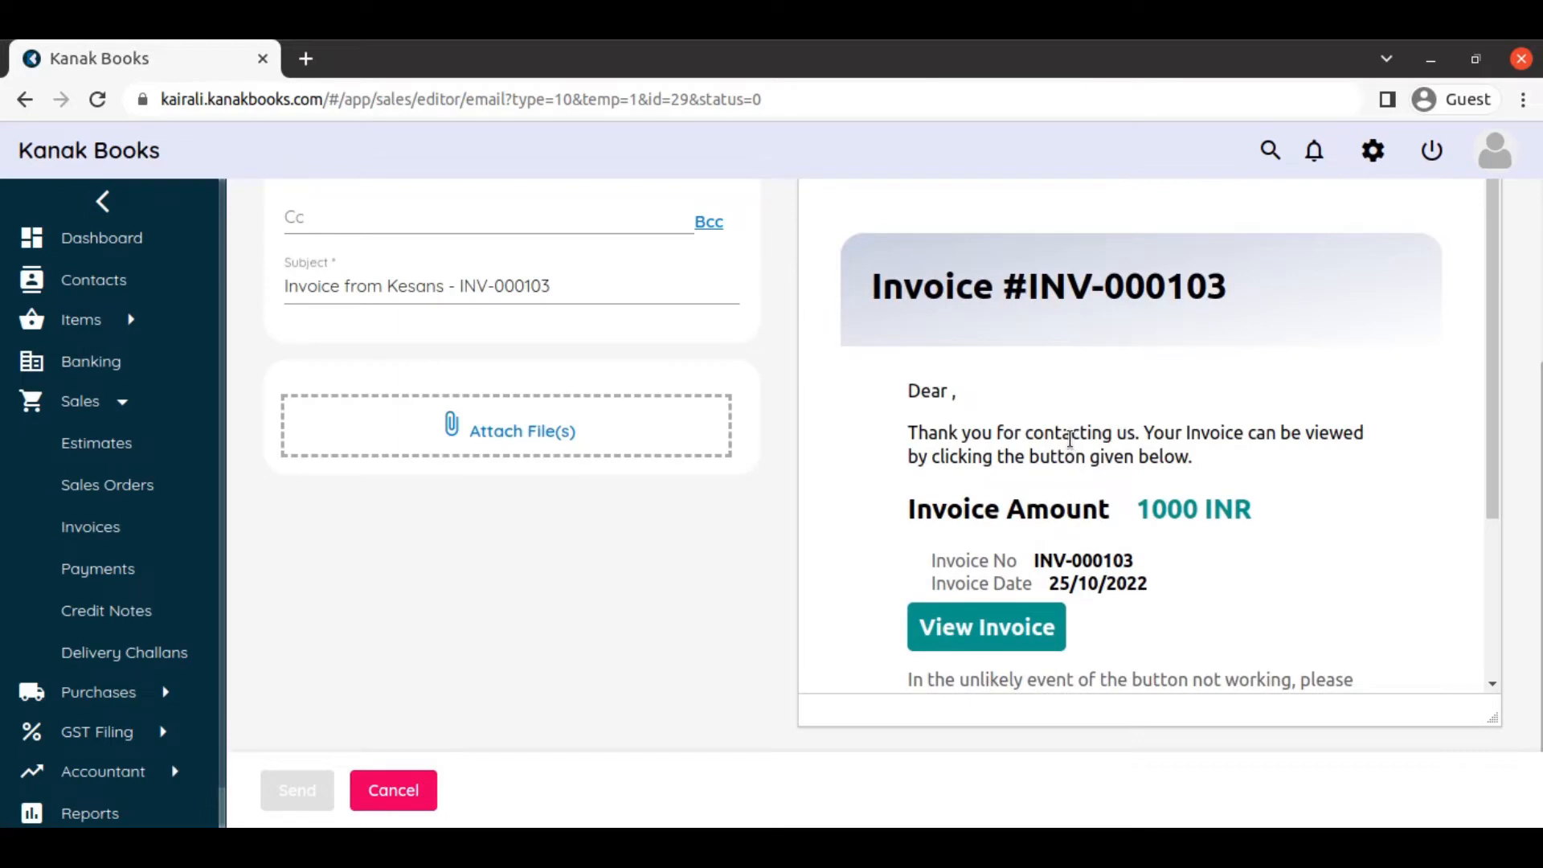
{"action": "scroll", "coordinate": [1069, 438], "scroll_direction": "down", "scroll_amount": 3}
{"action": "scroll", "coordinate": [658, 547], "scroll_direction": "up", "scroll_amount": 3}
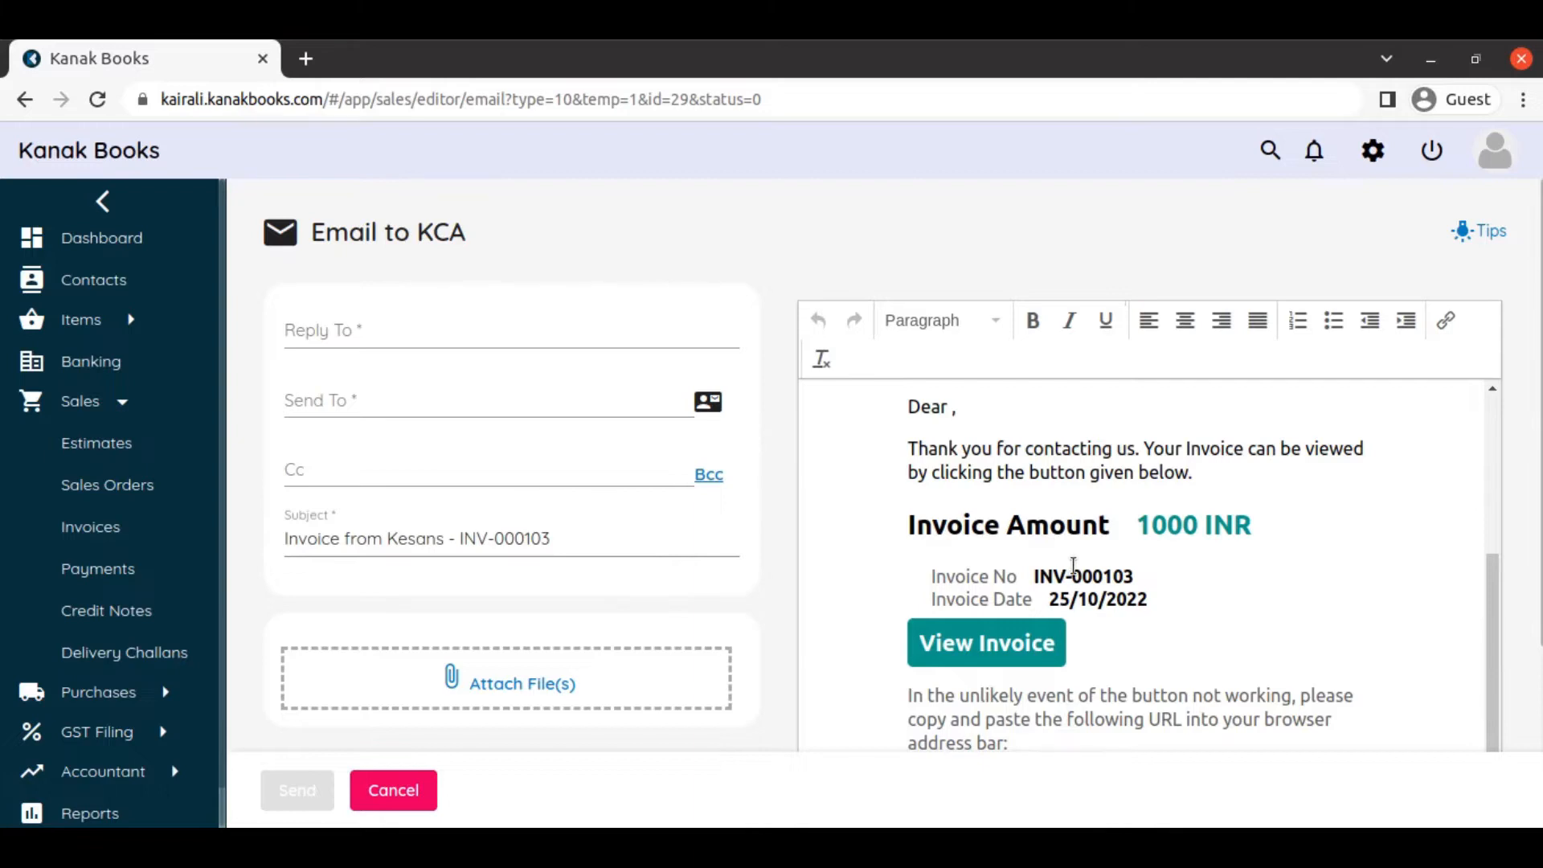
{"action": "left_click", "coordinate": [417, 789]}
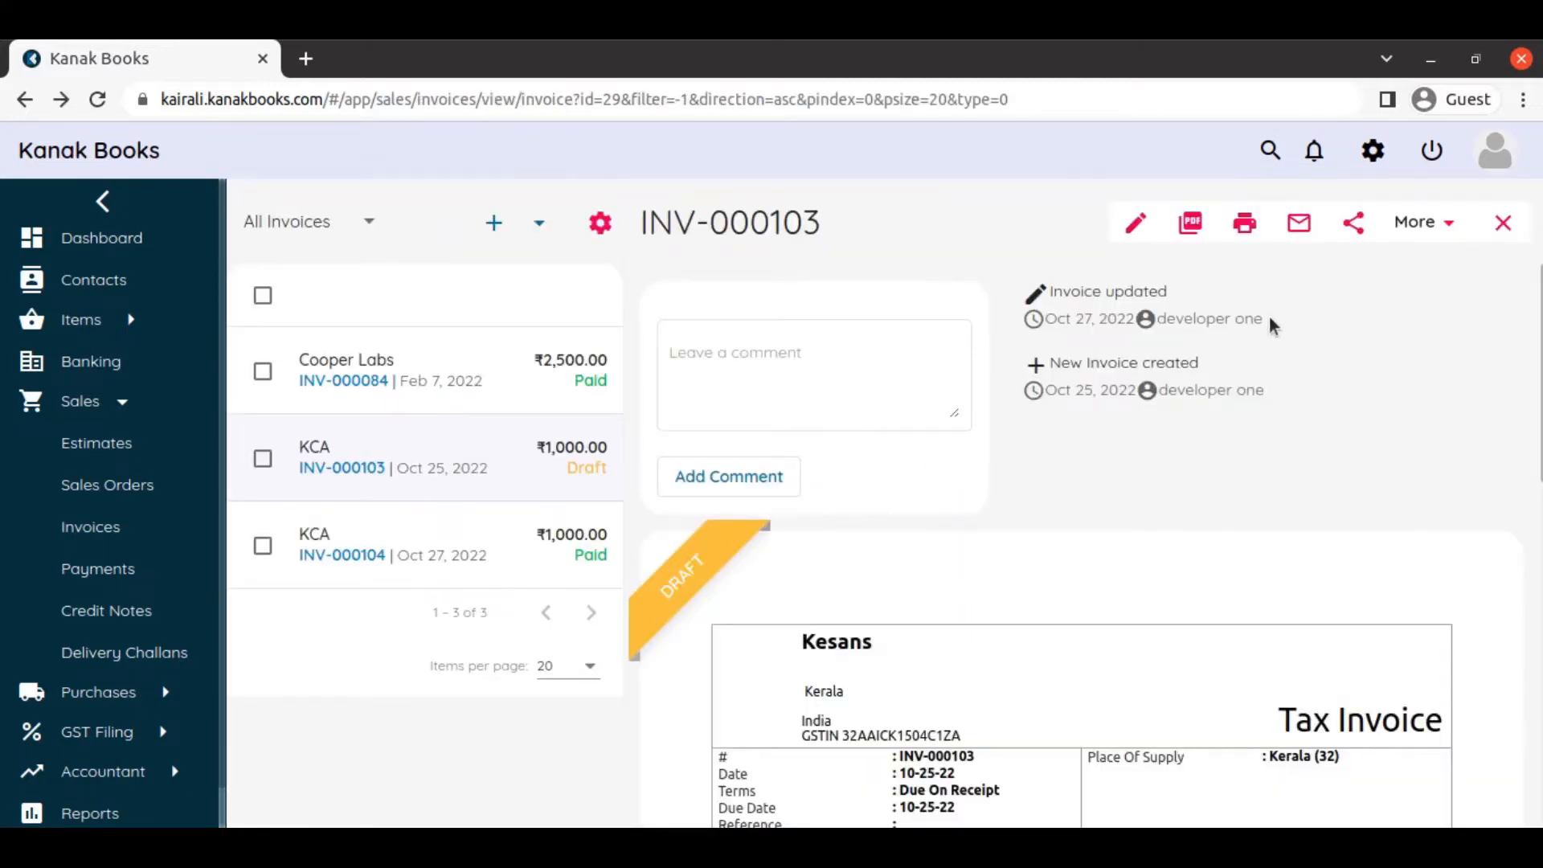
Mark KCA's edited draft invoice as sent.
{"action": "left_click", "coordinate": [1419, 236]}
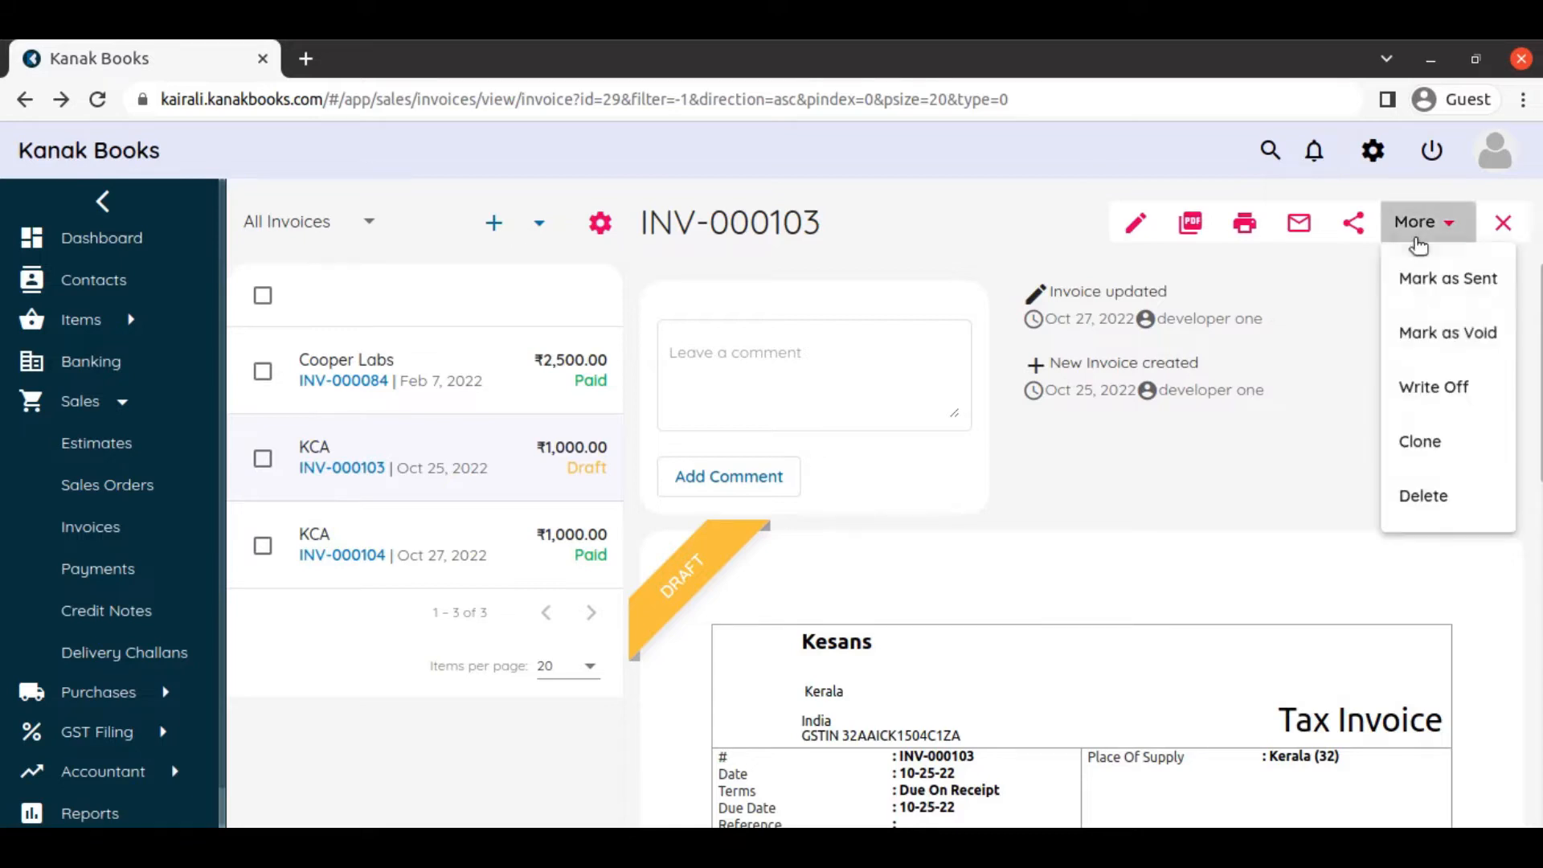
{"action": "left_click", "coordinate": [1454, 333]}
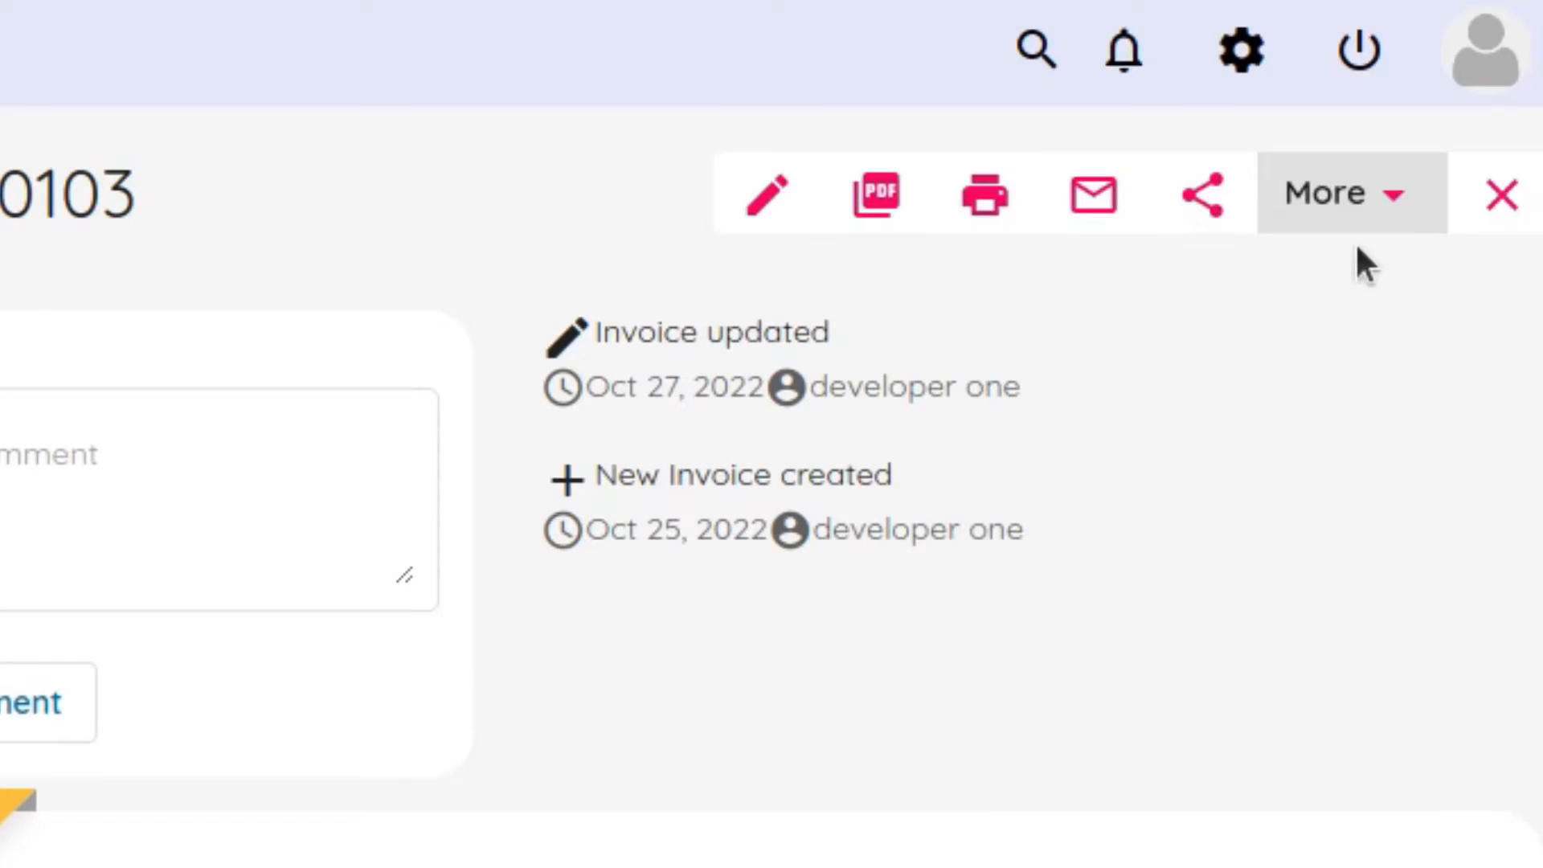
{"action": "left_click", "coordinate": [1357, 215]}
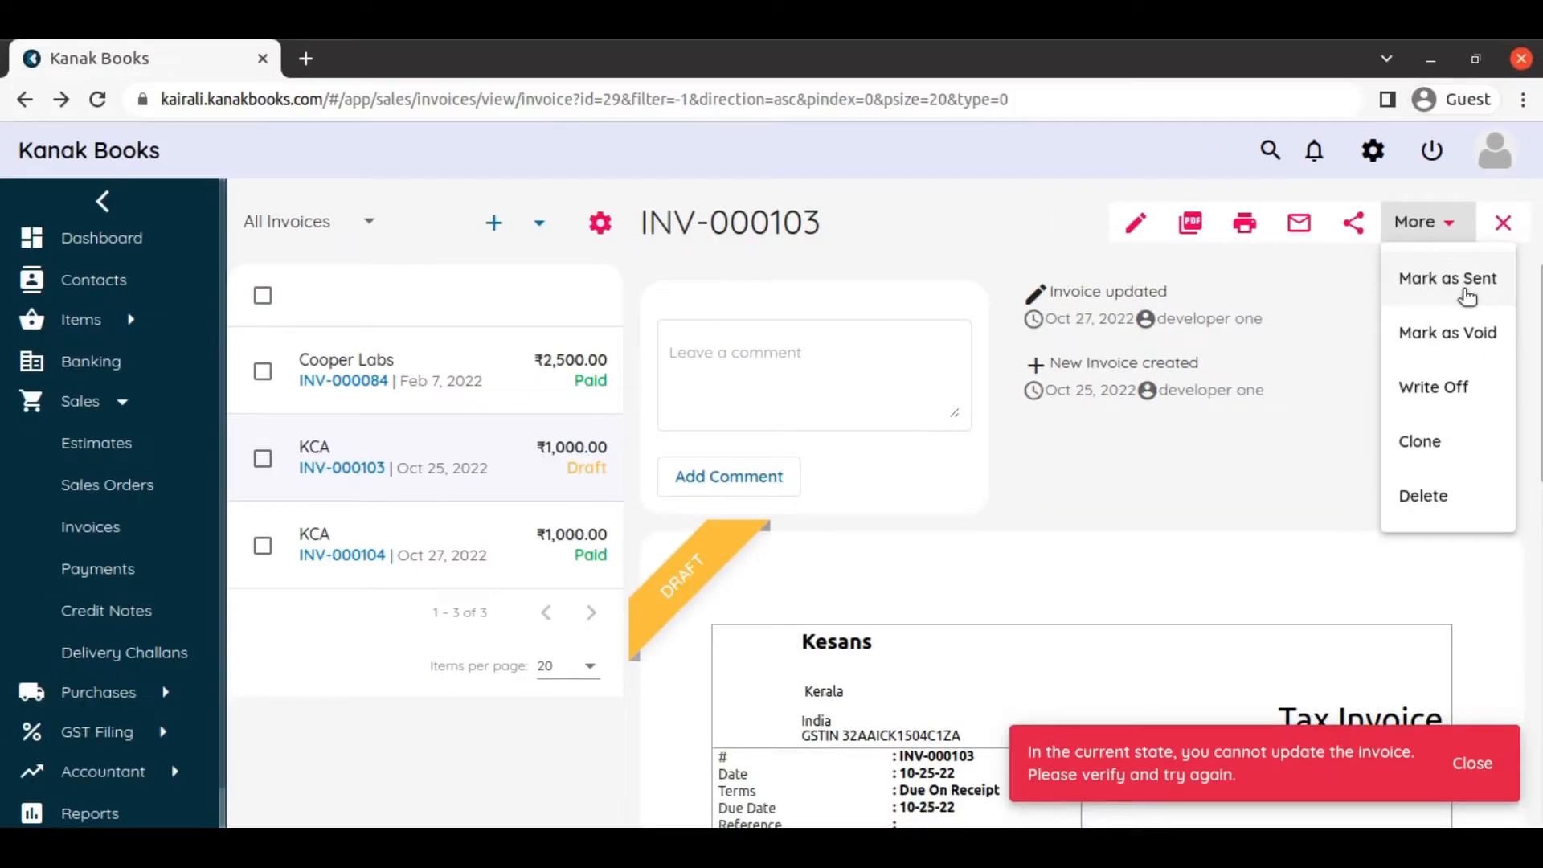
{"action": "left_click", "coordinate": [1418, 331]}
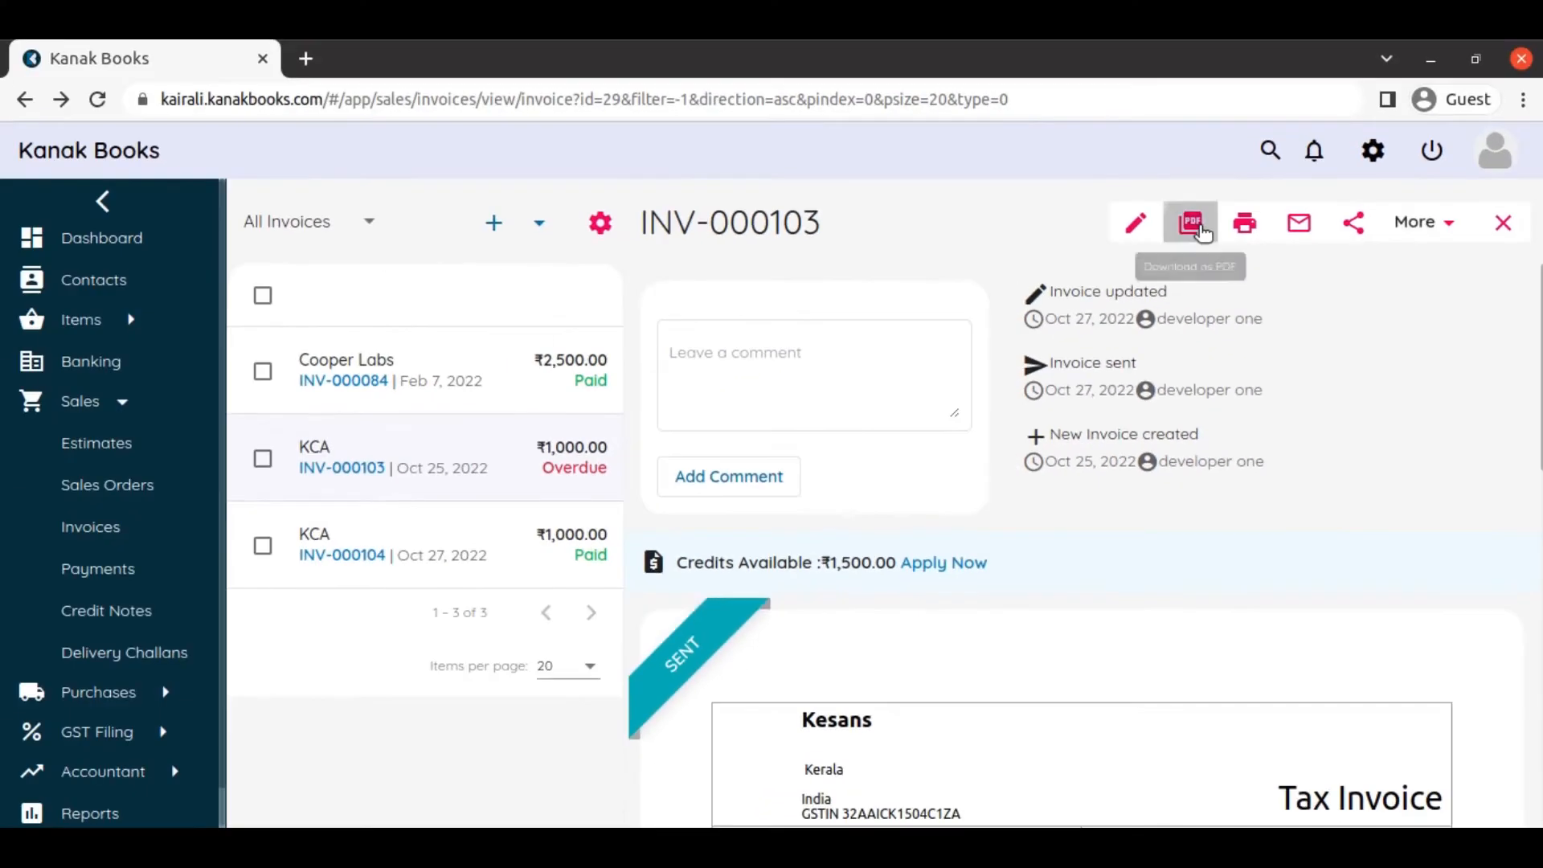
Open the PDF version of the sent invoice, look through the page and close it.
{"action": "left_click", "coordinate": [1093, 200]}
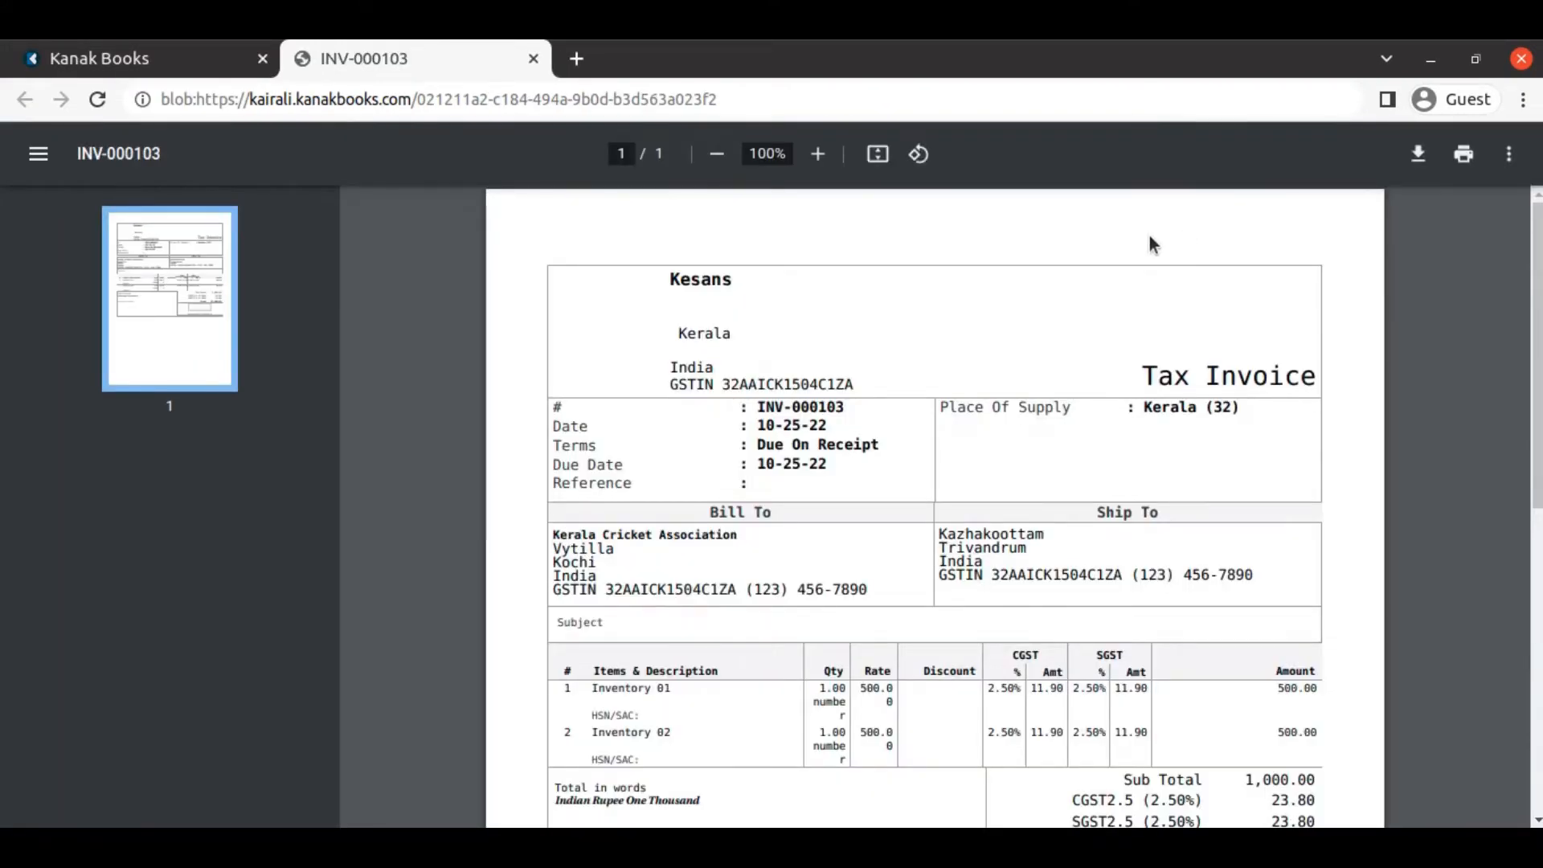
{"action": "scroll", "coordinate": [1150, 241], "scroll_direction": "down", "scroll_amount": 5}
{"action": "scroll", "coordinate": [488, 307], "scroll_direction": "up", "scroll_amount": 5}
{"action": "left_click", "coordinate": [535, 58]}
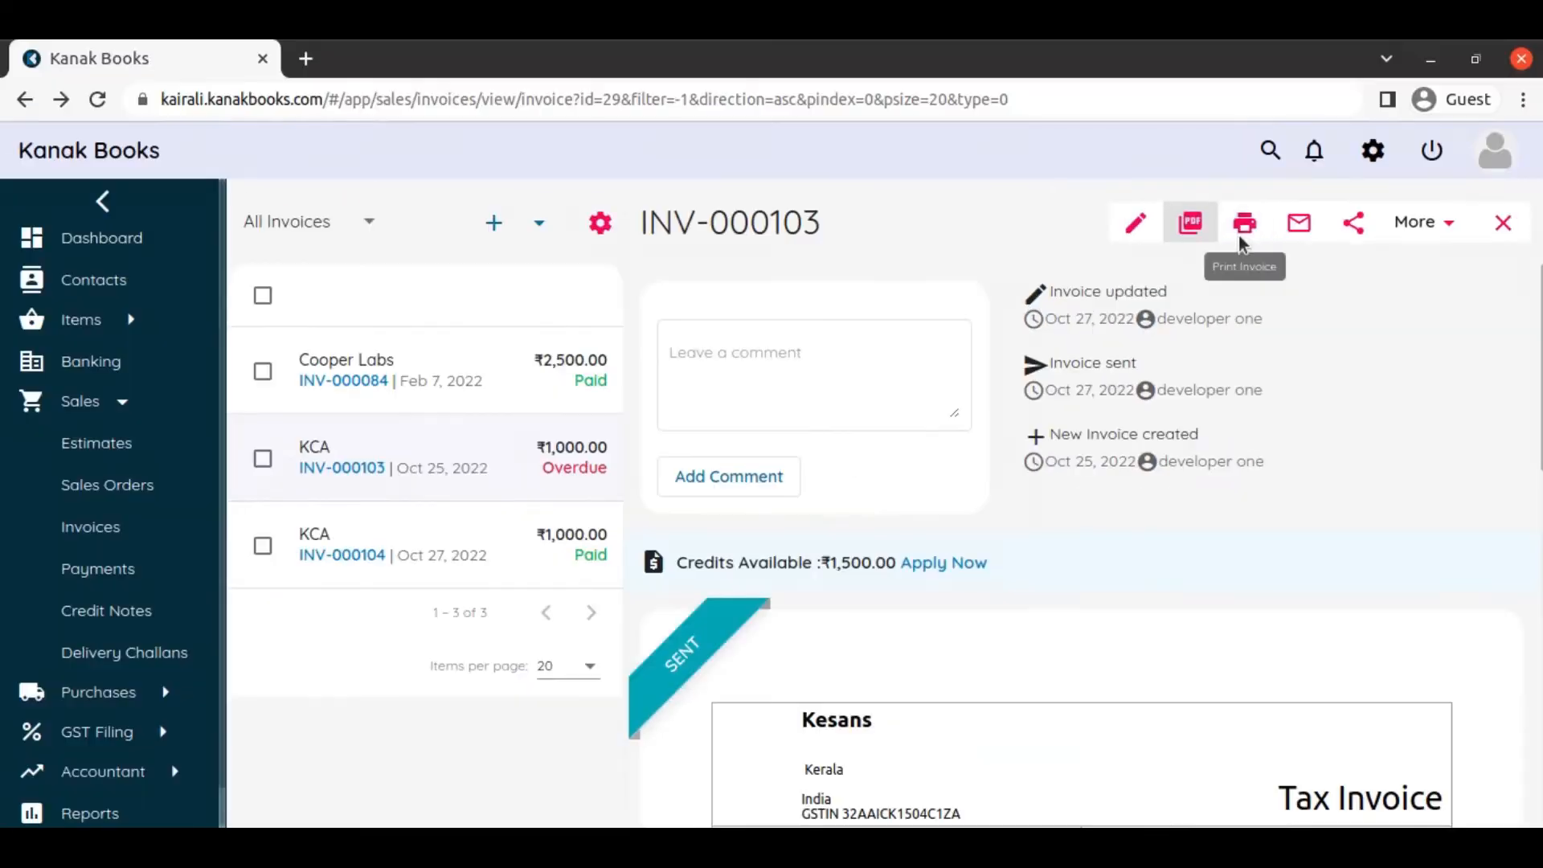
Open the invoice's print preview and look over the document.
{"action": "left_click", "coordinate": [1210, 226]}
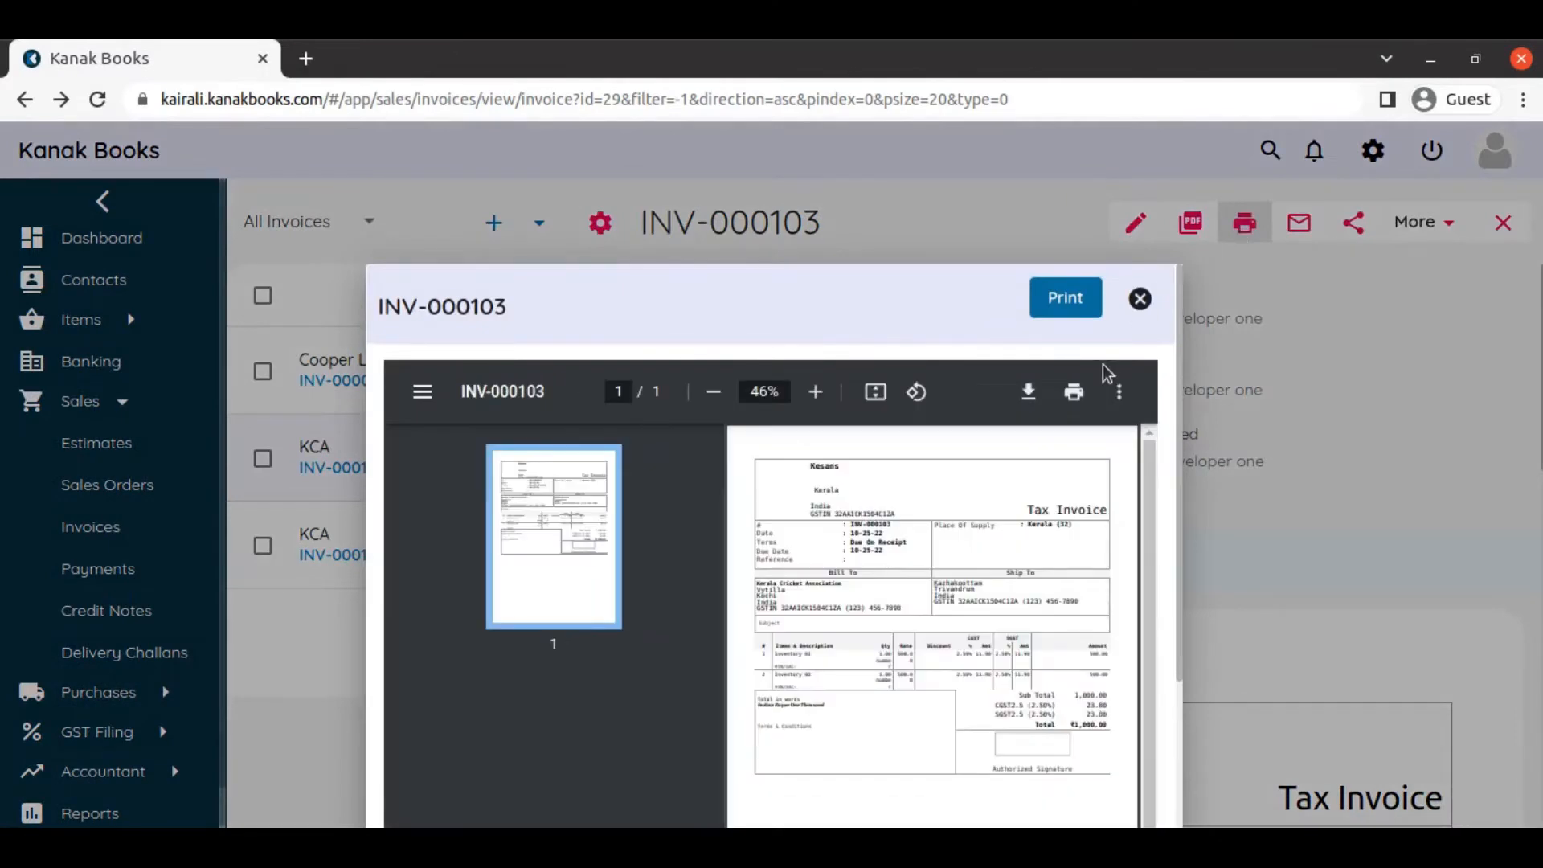
{"action": "scroll", "coordinate": [1088, 354], "scroll_direction": "down", "scroll_amount": 4}
{"action": "scroll", "coordinate": [1088, 353], "scroll_direction": "up", "scroll_amount": 4}
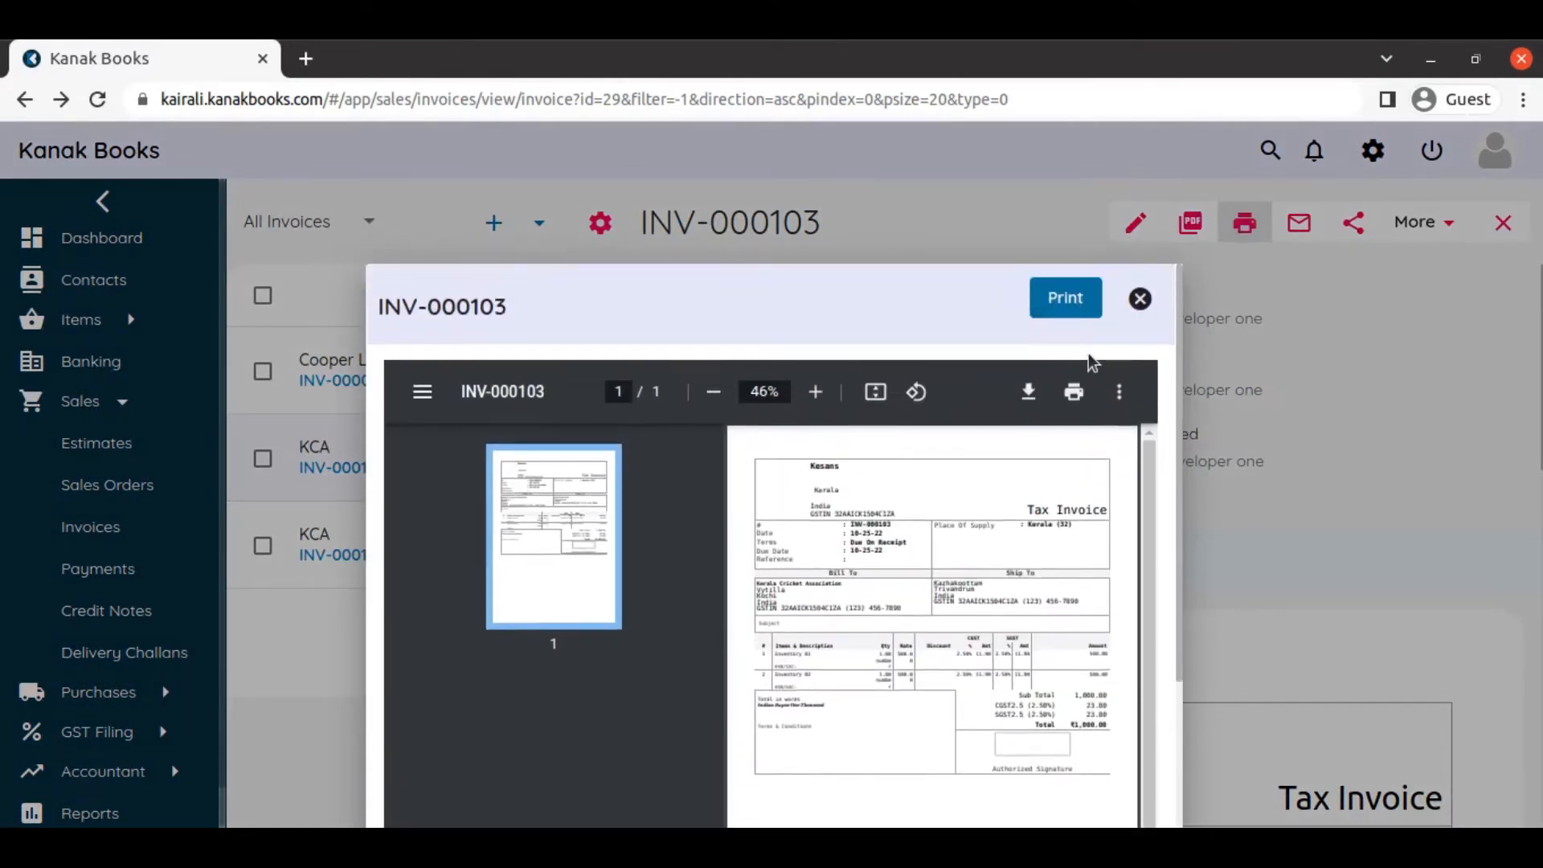
Close the print preview, review the prepared email for invoice INV-000103 and cancel it without sending.
{"action": "left_click", "coordinate": [1147, 298]}
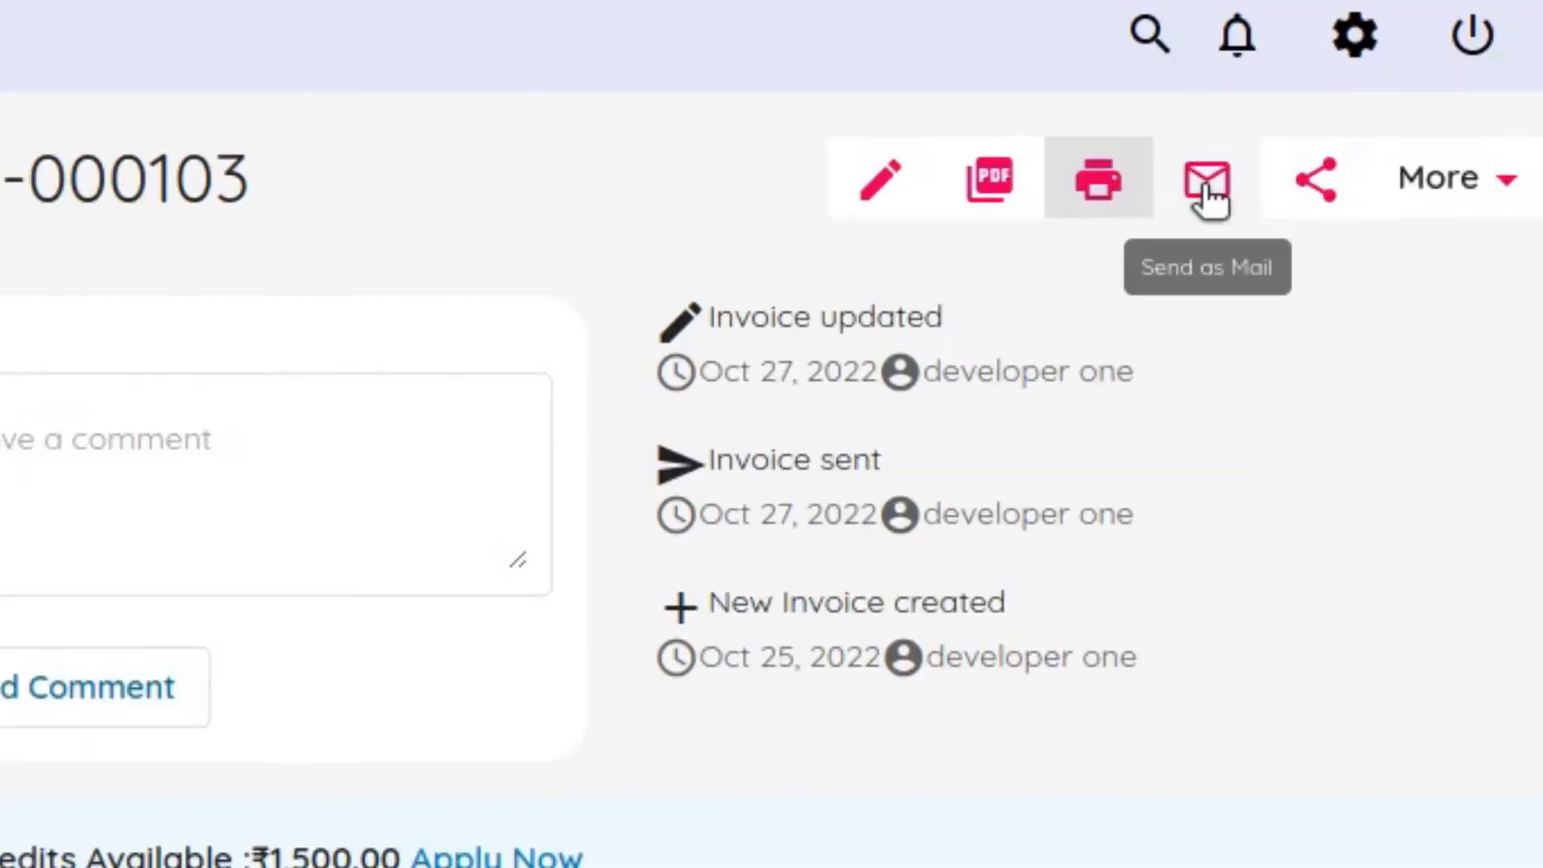
{"action": "left_click", "coordinate": [1213, 183]}
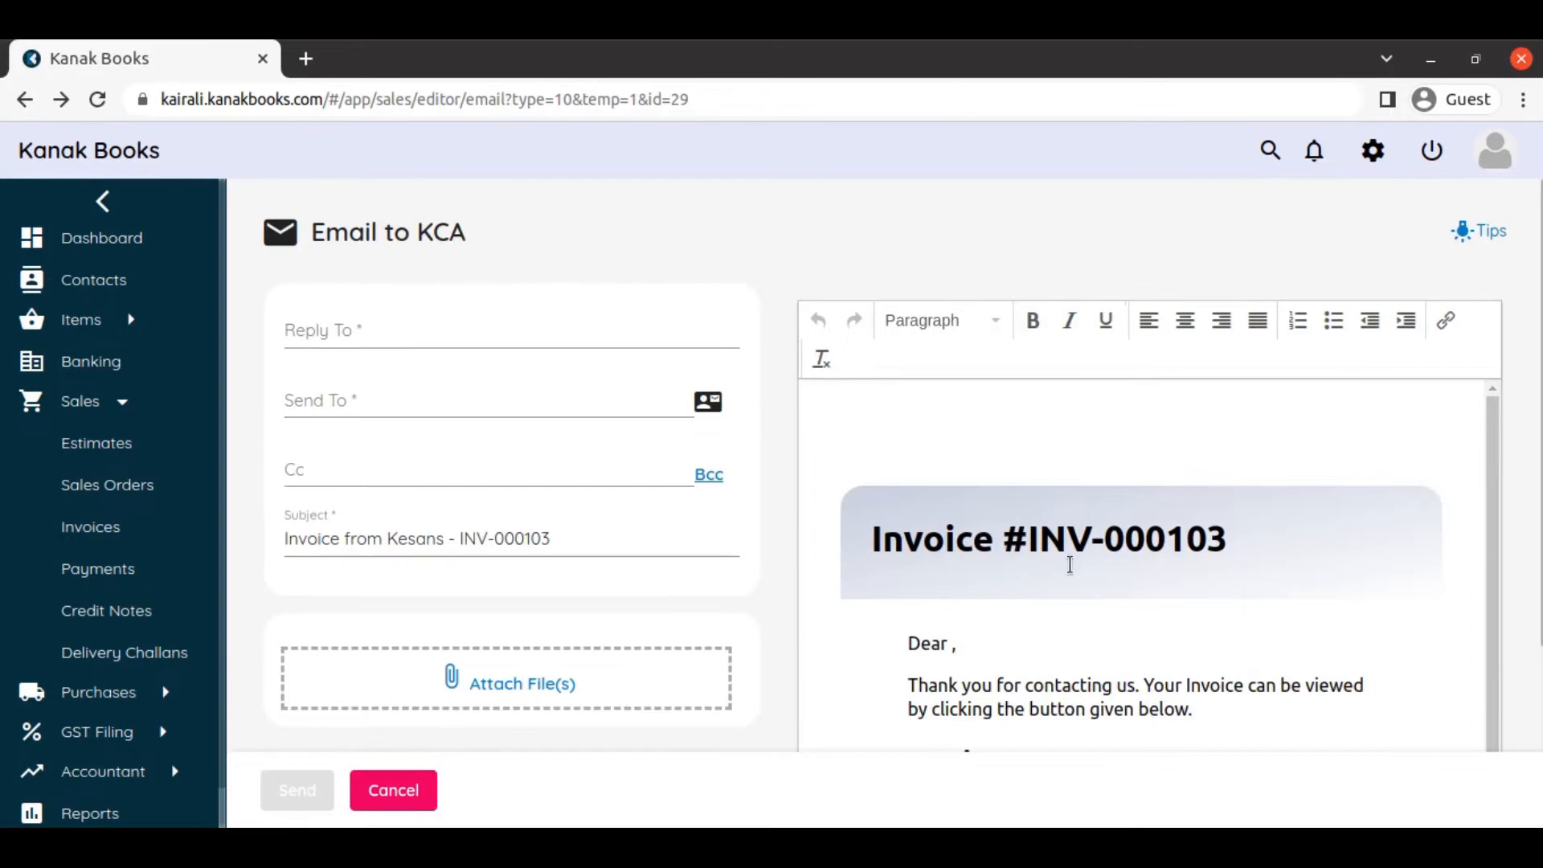
{"action": "scroll", "coordinate": [1068, 563], "scroll_direction": "down", "scroll_amount": 3}
{"action": "scroll", "coordinate": [1239, 570], "scroll_direction": "down", "scroll_amount": 4}
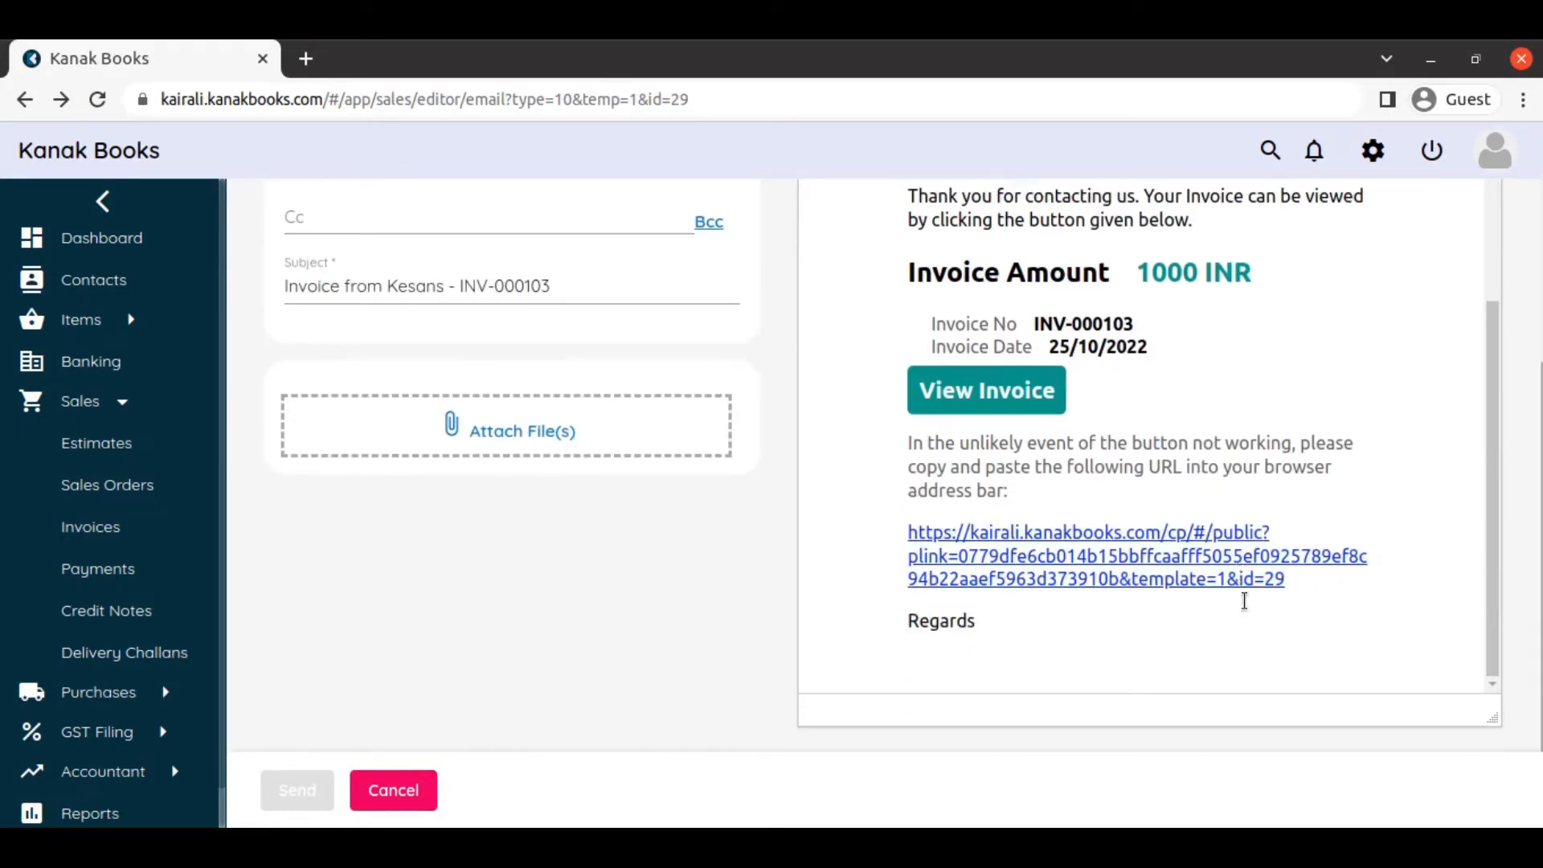
{"action": "scroll", "coordinate": [716, 631], "scroll_direction": "up", "scroll_amount": 4}
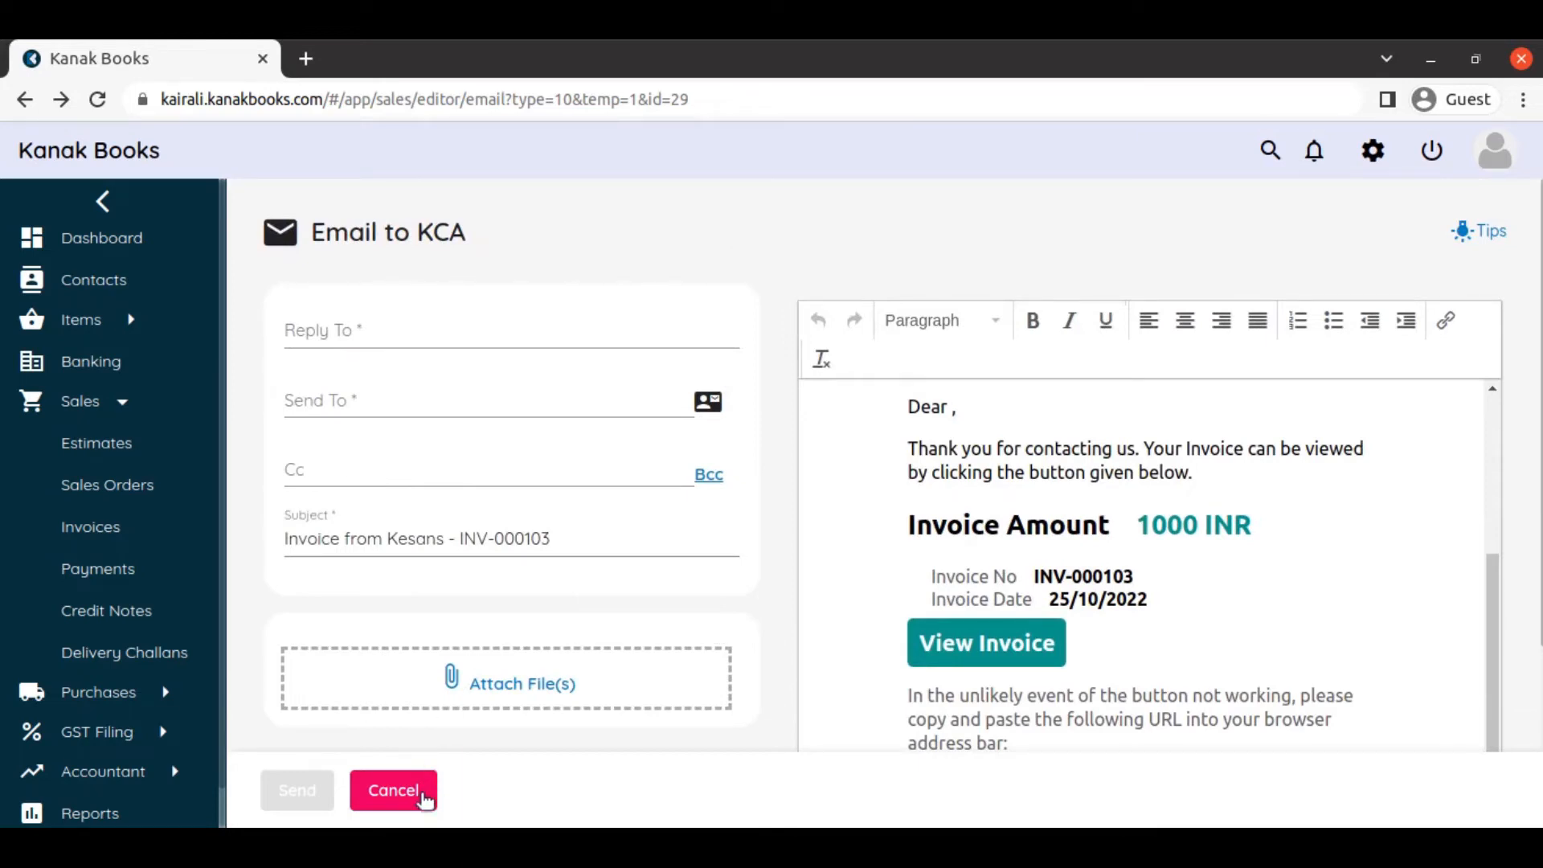
{"action": "left_click", "coordinate": [393, 791]}
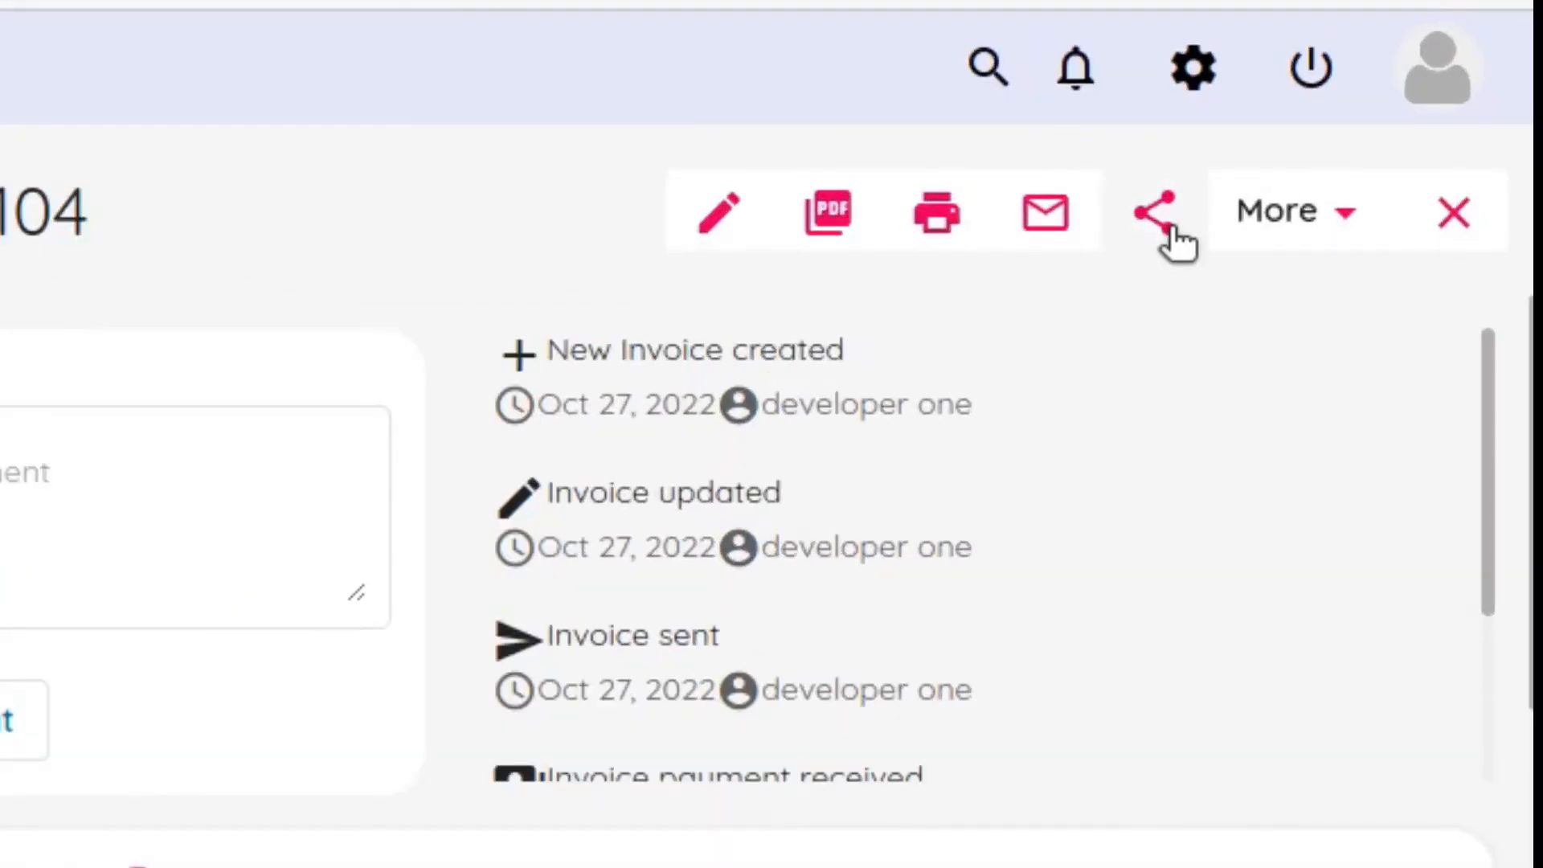
Generate a public link for invoice INV-000104 with the expiration date 01-25-23.
{"action": "left_click", "coordinate": [1358, 228]}
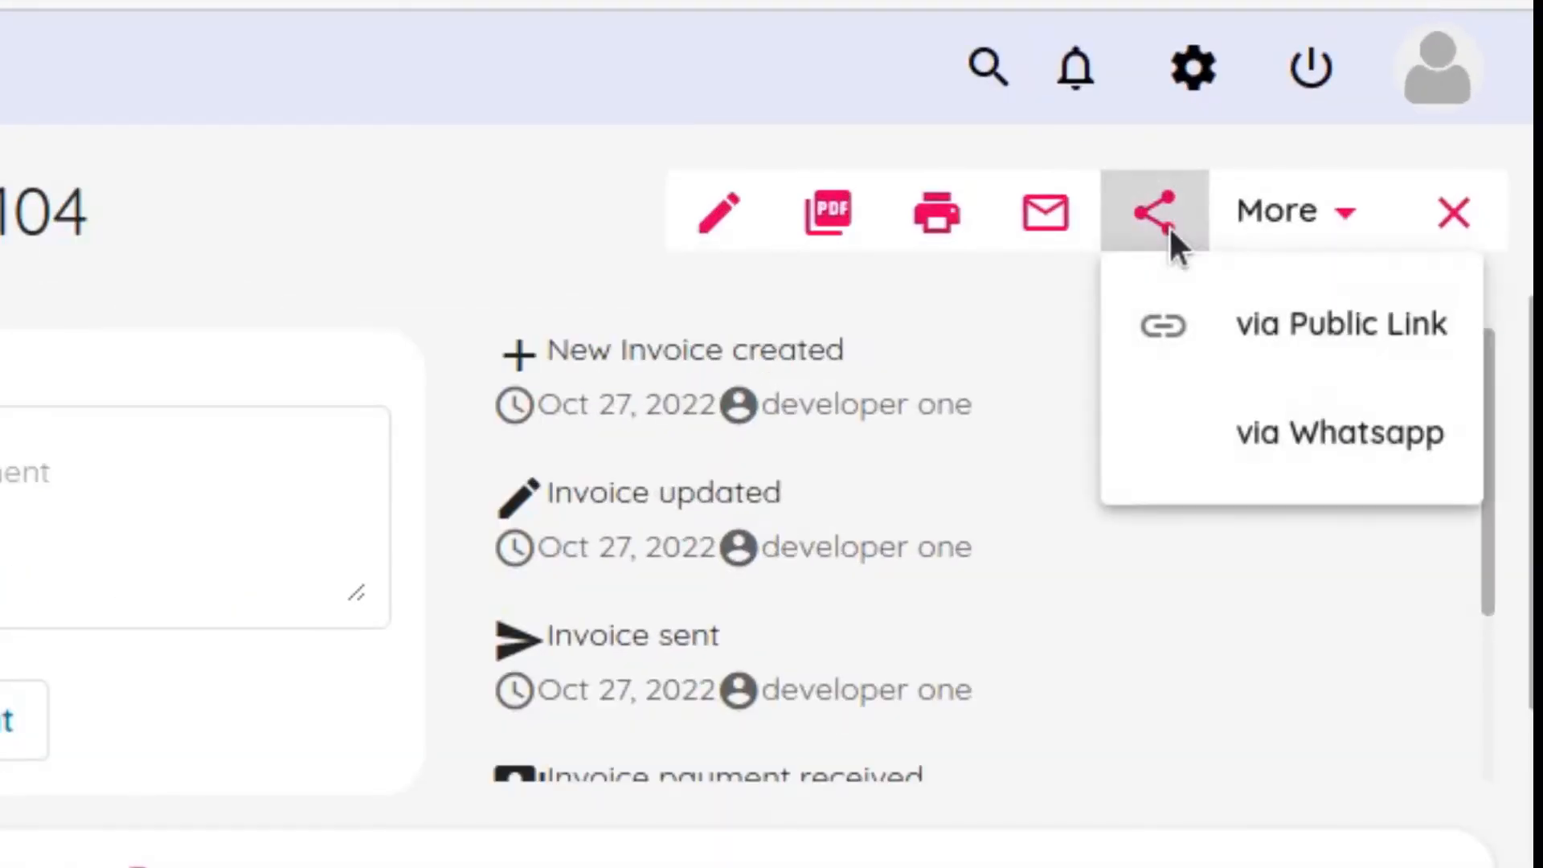
{"action": "left_click", "coordinate": [1284, 331]}
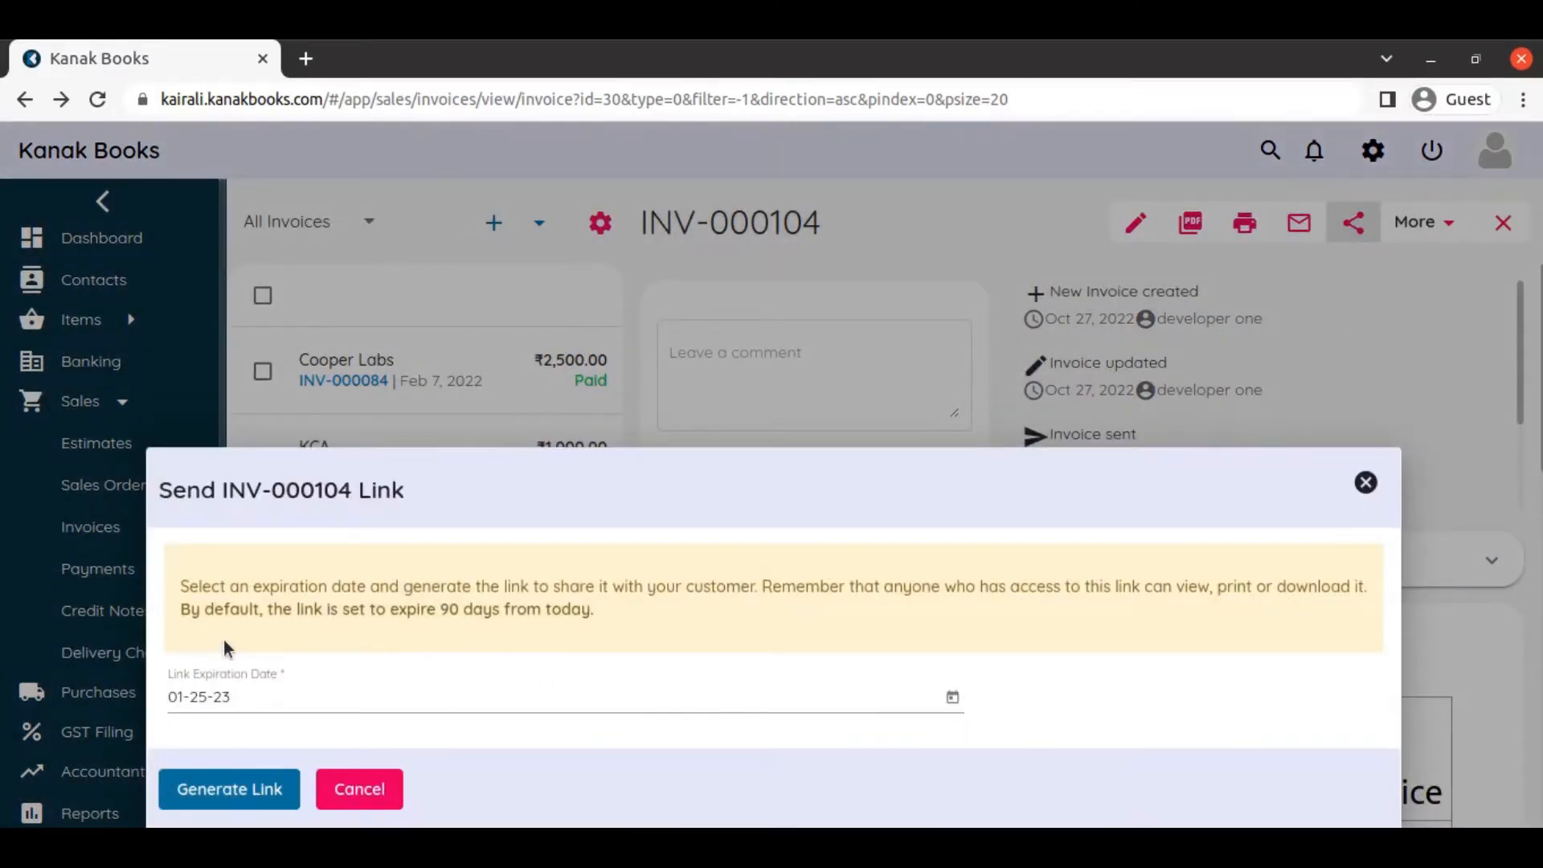
{"action": "left_click", "coordinate": [263, 789]}
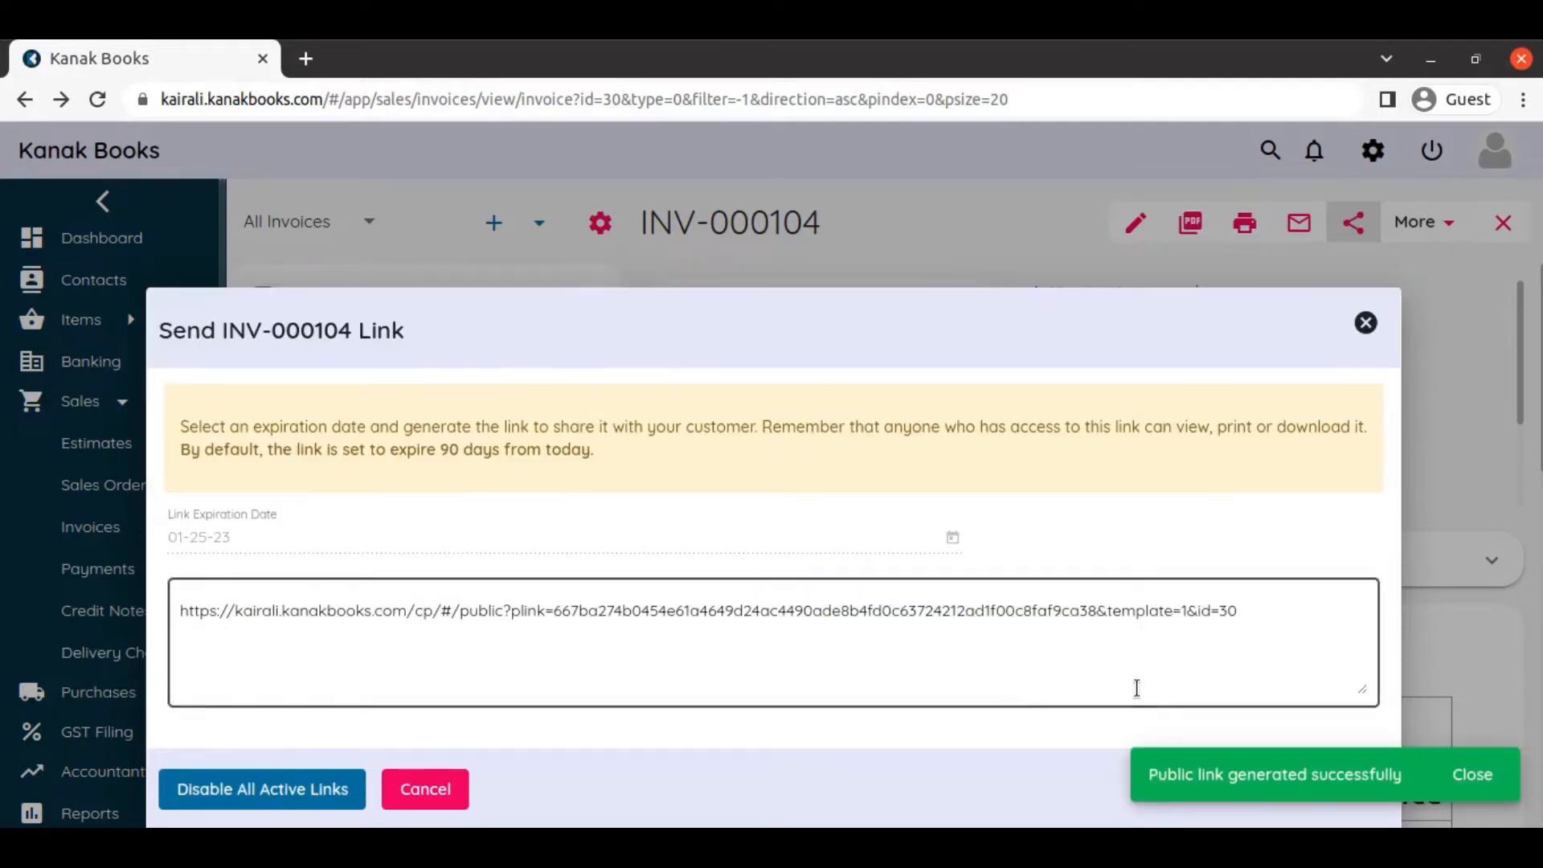
Copy the full public link of invoice INV-000104 and close the link dialog.
{"action": "left_click_drag", "start_coordinate": [1278, 612], "coordinate": [177, 612]}
{"action": "key", "text": "ctrl+c"}
{"action": "right_click", "coordinate": [210, 615]}
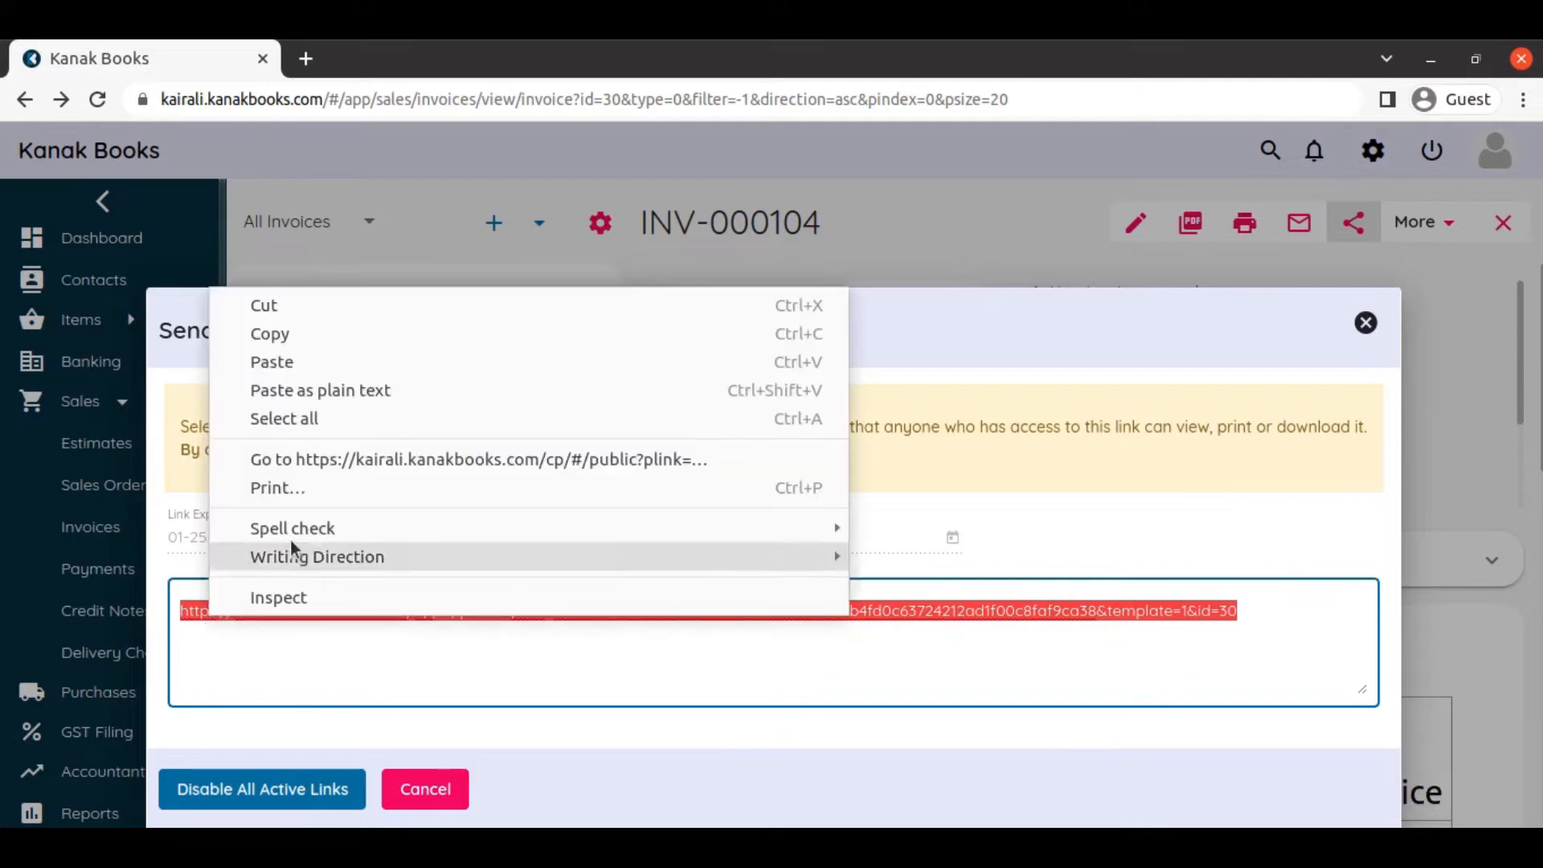
{"action": "left_click", "coordinate": [288, 336]}
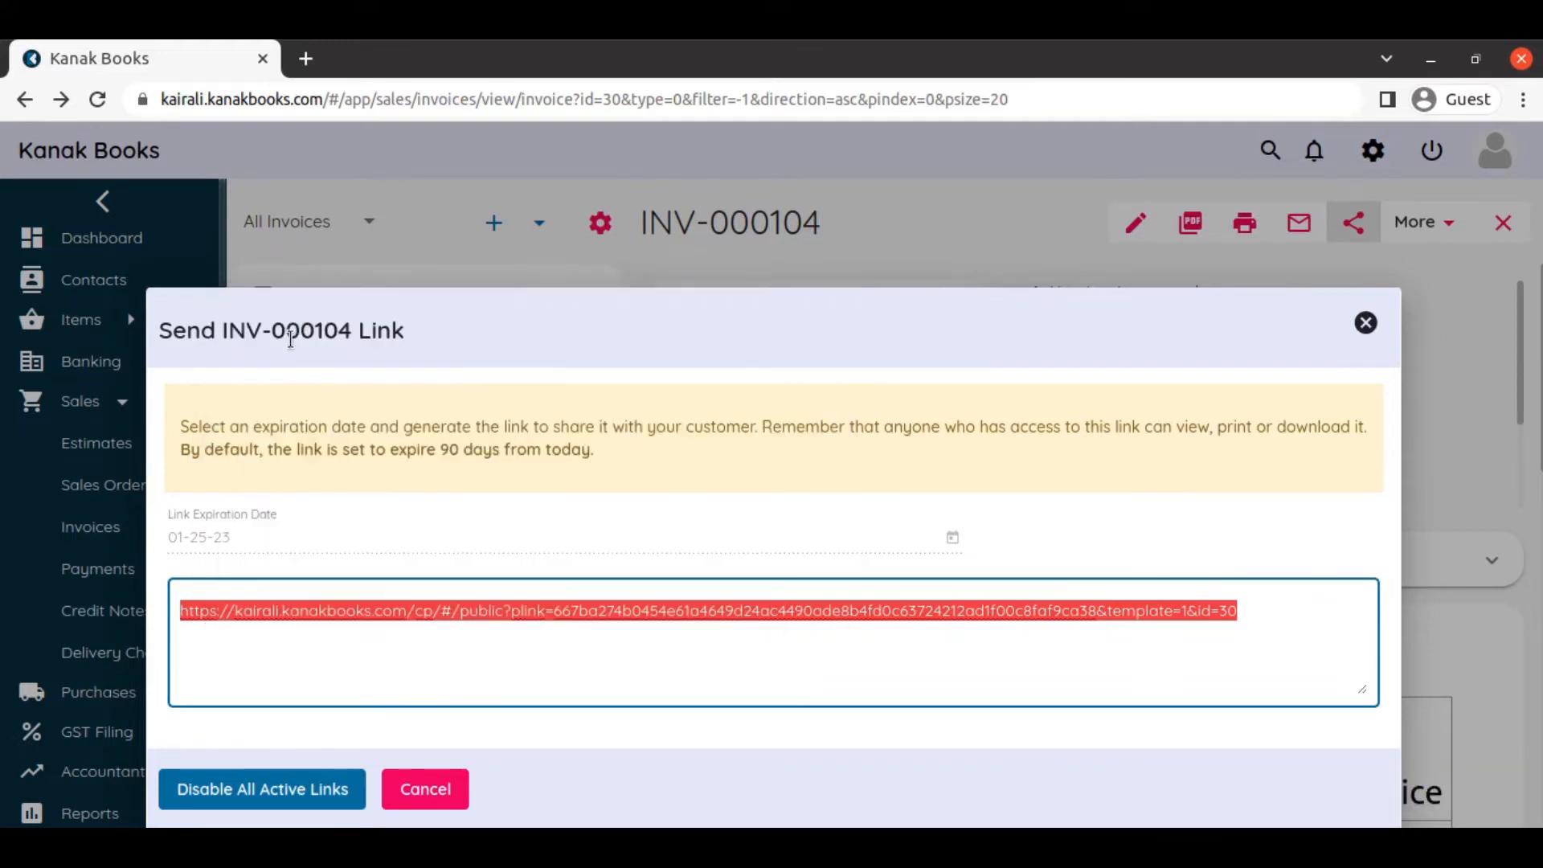
{"action": "left_click", "coordinate": [438, 795]}
Open the copied public link in a new browser tab, look through the customer's view of the invoice and close the tab.
{"action": "left_click", "coordinate": [309, 61]}
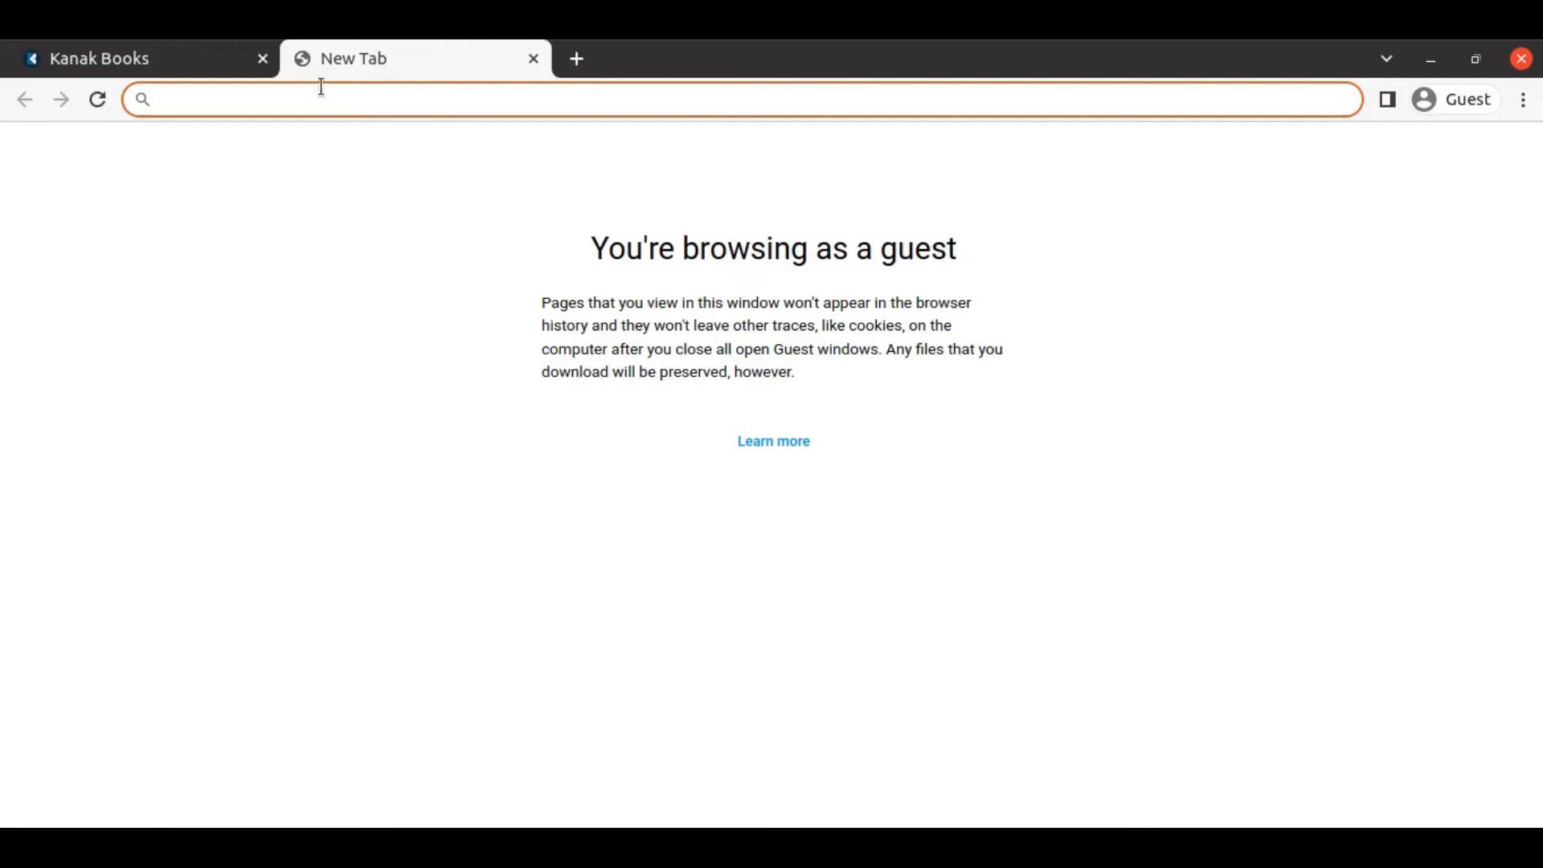
{"action": "key", "text": "ctrl+v"}
{"action": "key", "text": "Return"}
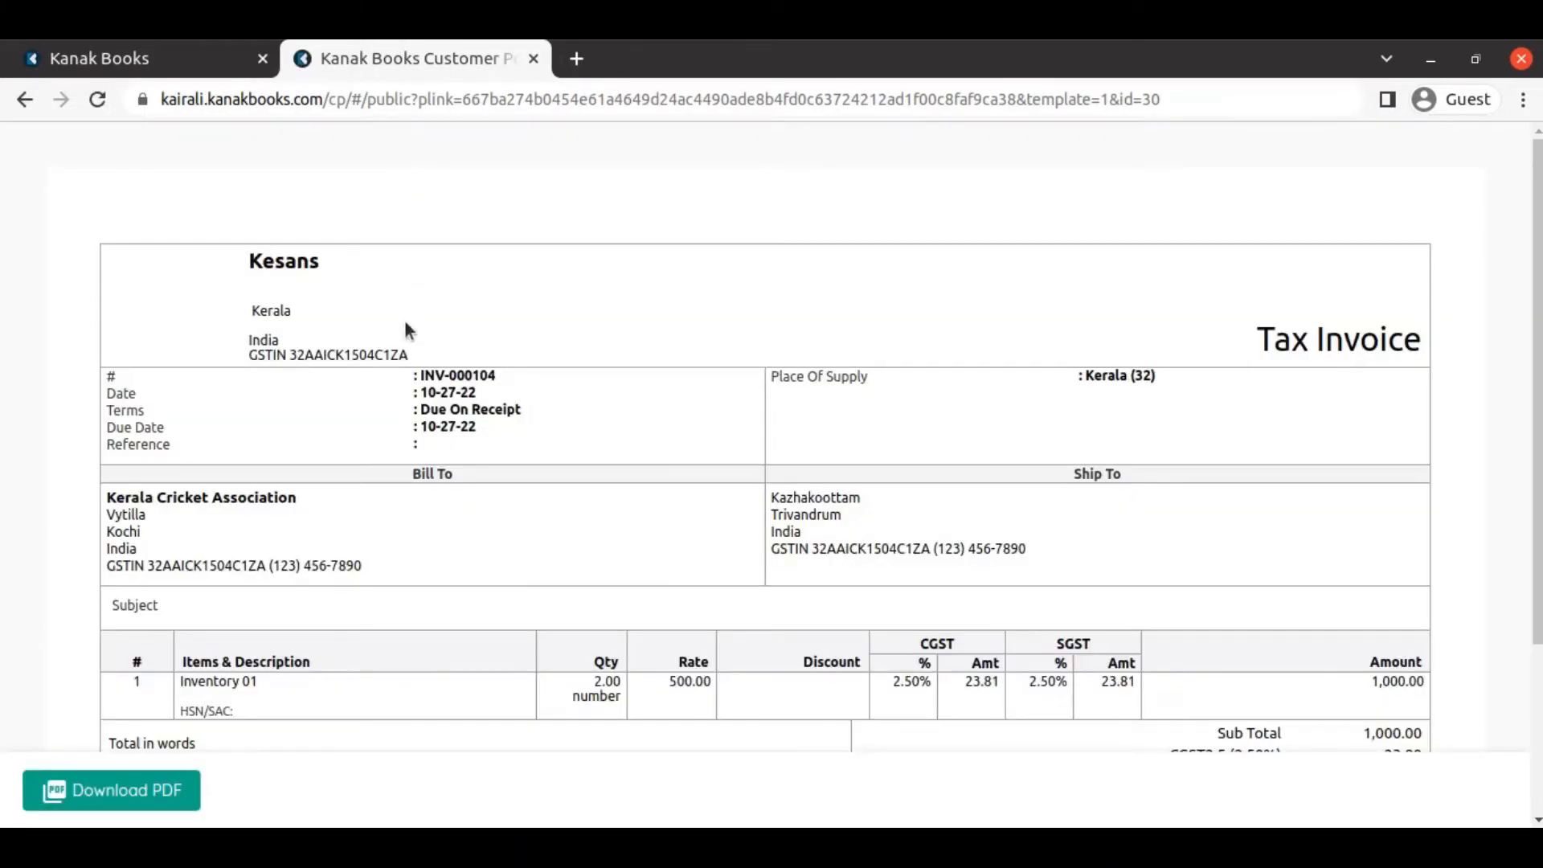
{"action": "scroll", "coordinate": [404, 323], "scroll_direction": "down", "scroll_amount": 3}
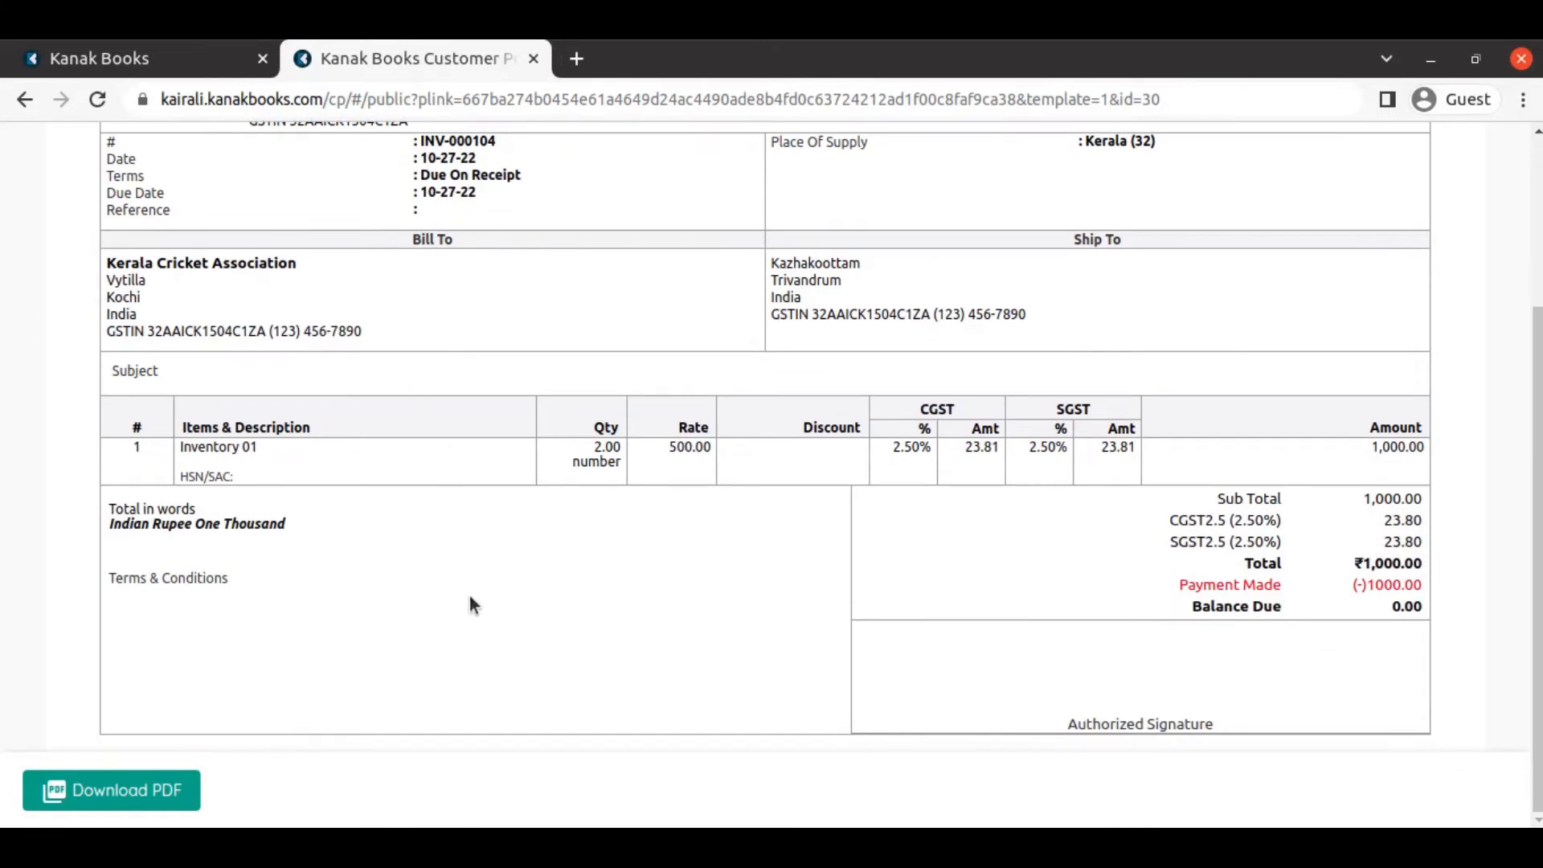
{"action": "scroll", "coordinate": [476, 615], "scroll_direction": "up", "scroll_amount": 3}
{"action": "scroll", "coordinate": [474, 612], "scroll_direction": "down", "scroll_amount": 3}
{"action": "left_click", "coordinate": [534, 59]}
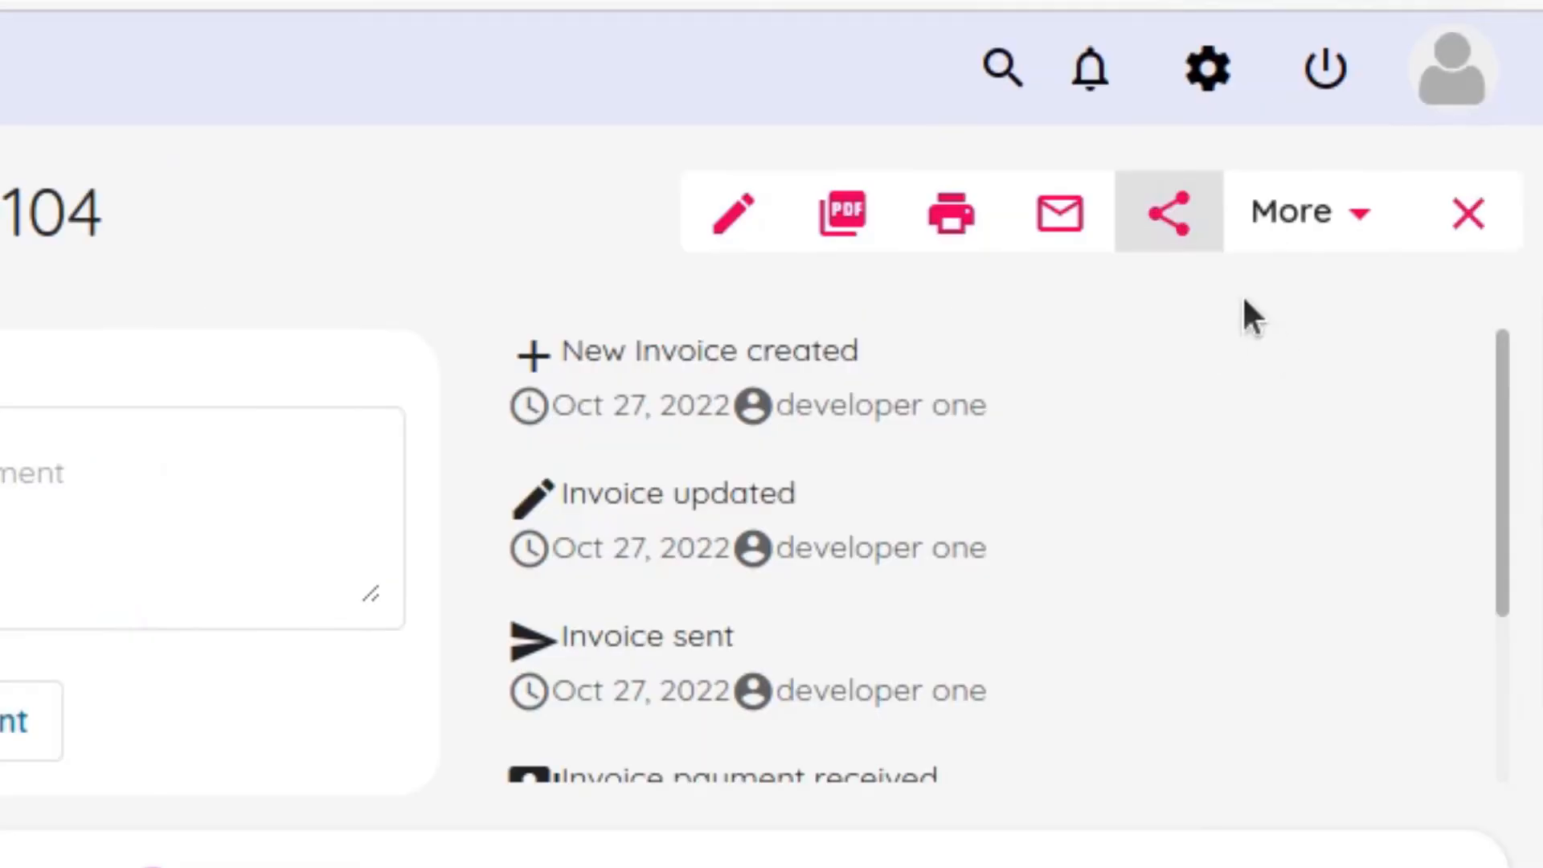
Review the prepared WhatsApp message for sharing invoice INV-000104 and close it without sending.
{"action": "left_click", "coordinate": [1175, 215]}
{"action": "left_click", "coordinate": [1301, 438]}
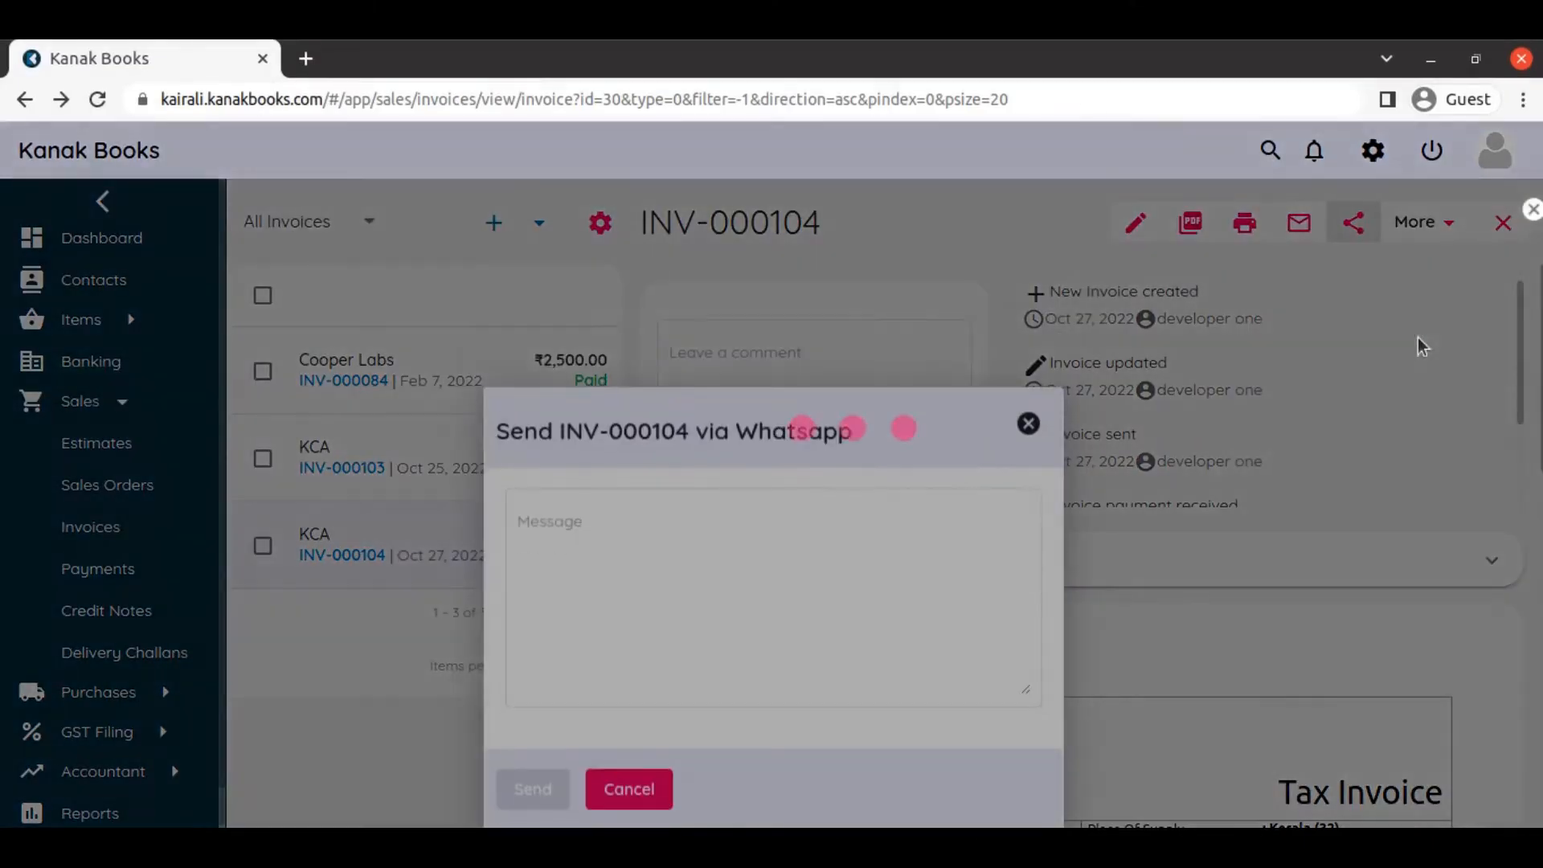
{"action": "left_click", "coordinate": [1006, 608]}
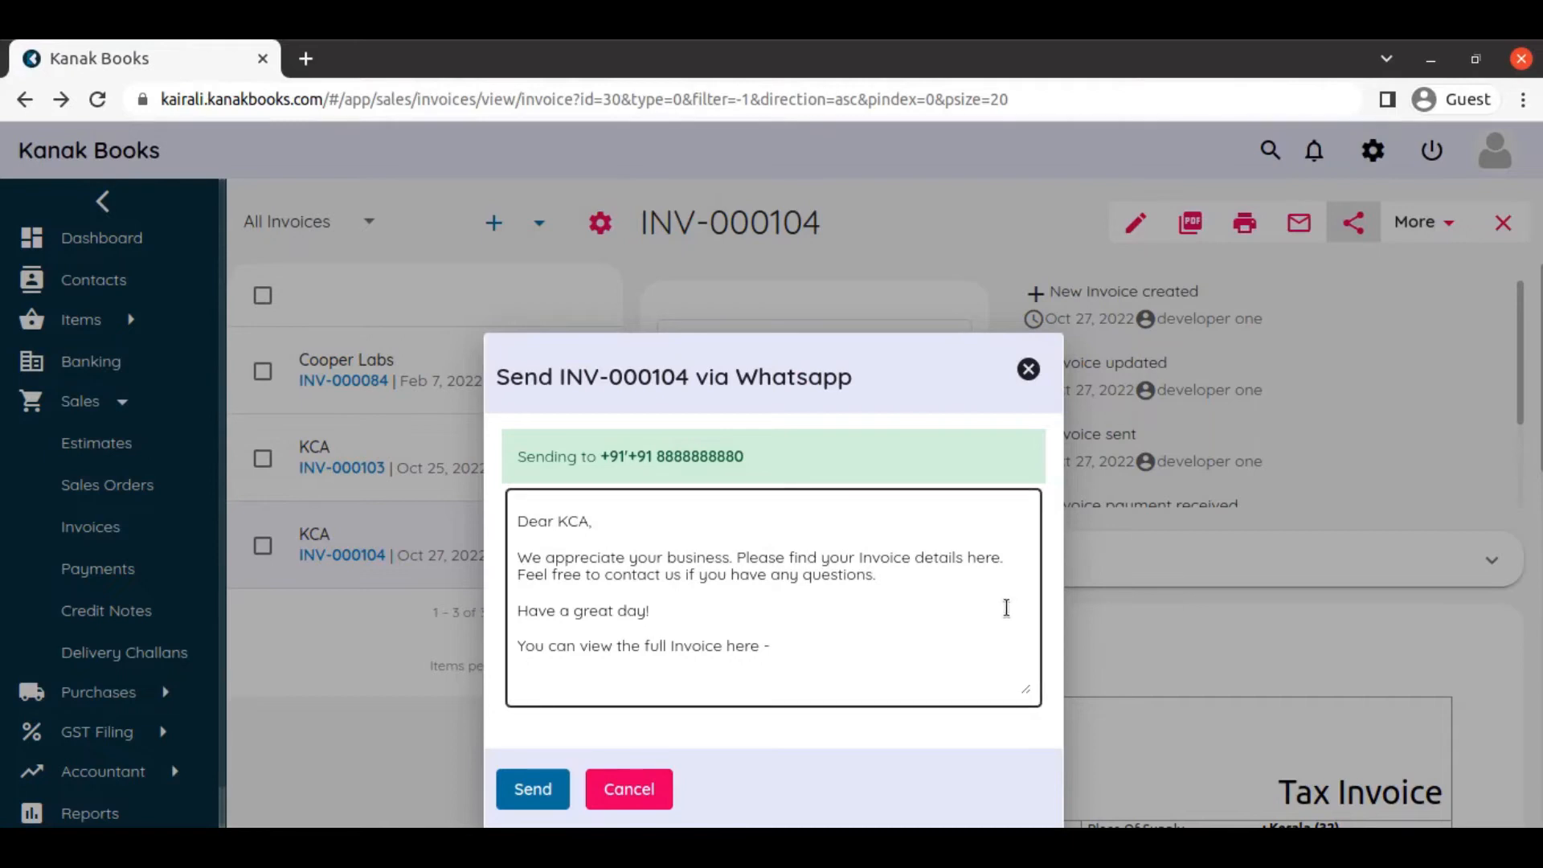
{"action": "left_click", "coordinate": [988, 715]}
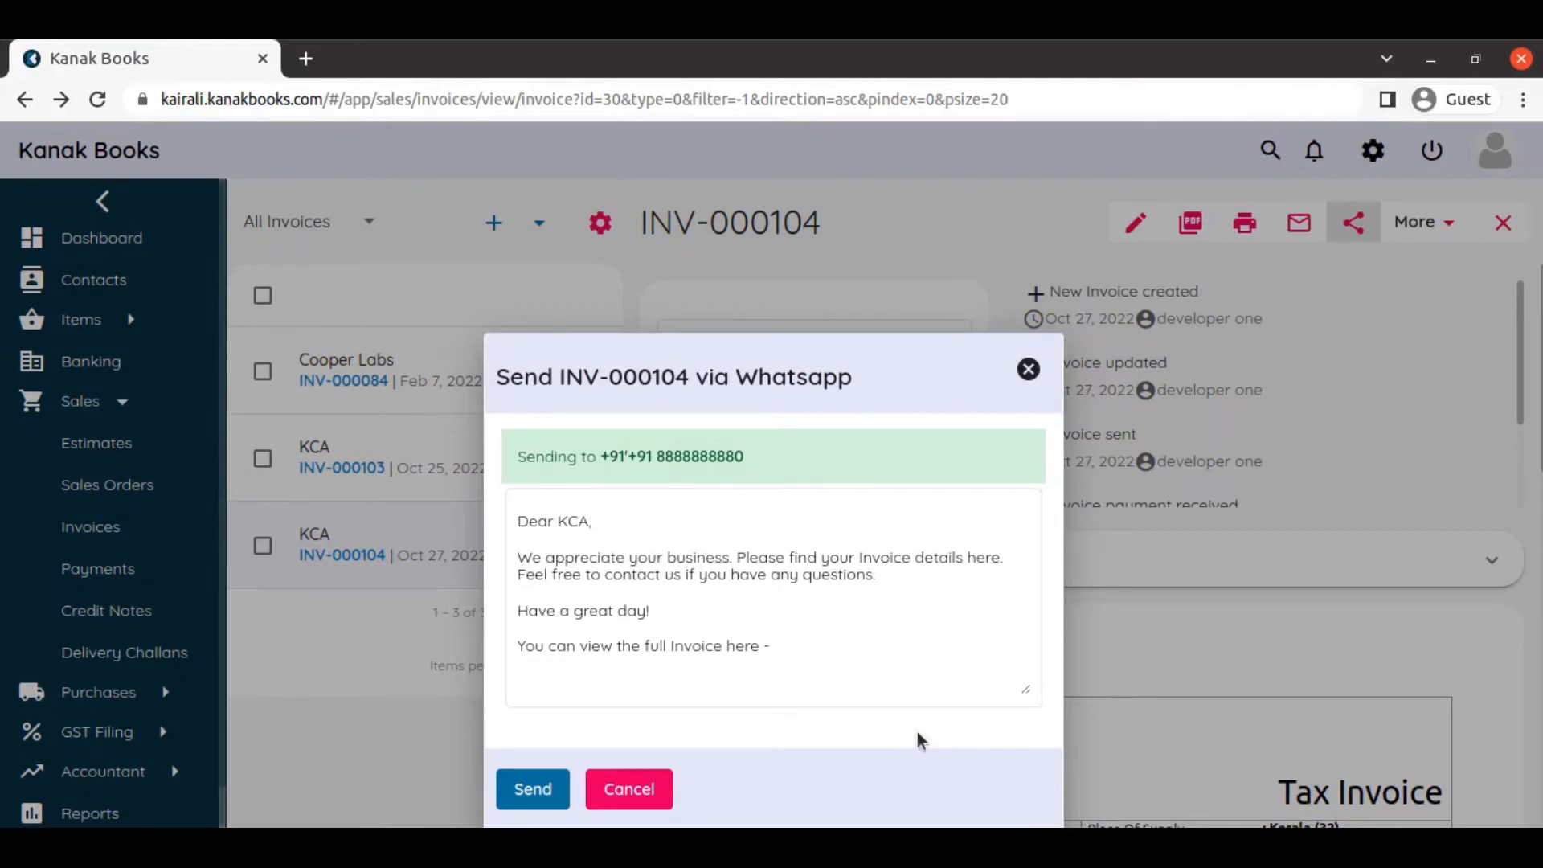
{"action": "left_click", "coordinate": [1029, 370]}
Mark KCA's overdue invoice INV-000103 as void and check its activity history.
{"action": "left_click", "coordinate": [543, 463]}
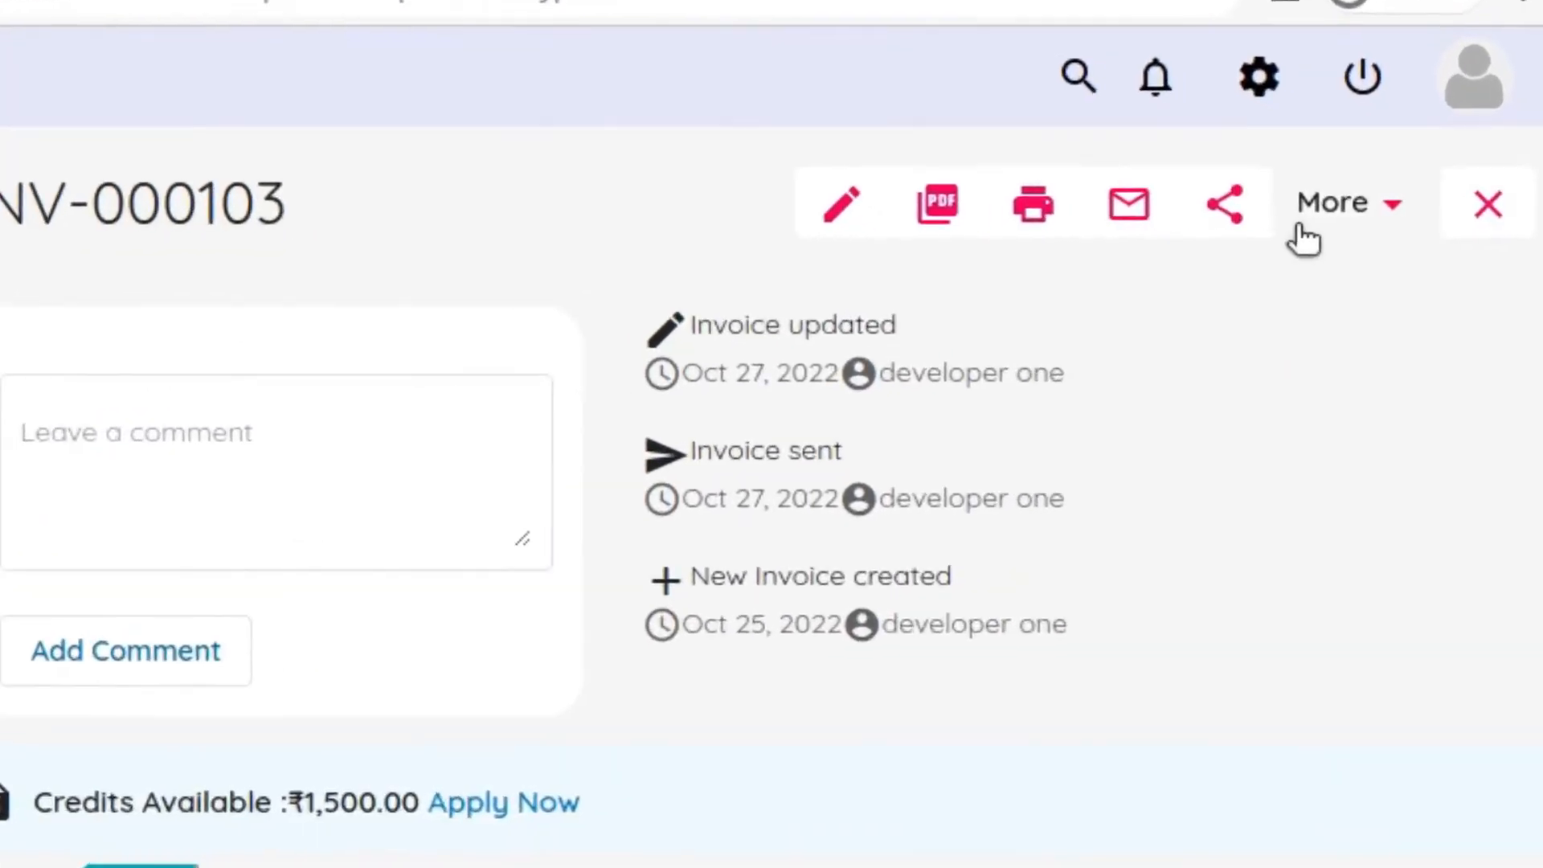
{"action": "left_click", "coordinate": [1410, 233]}
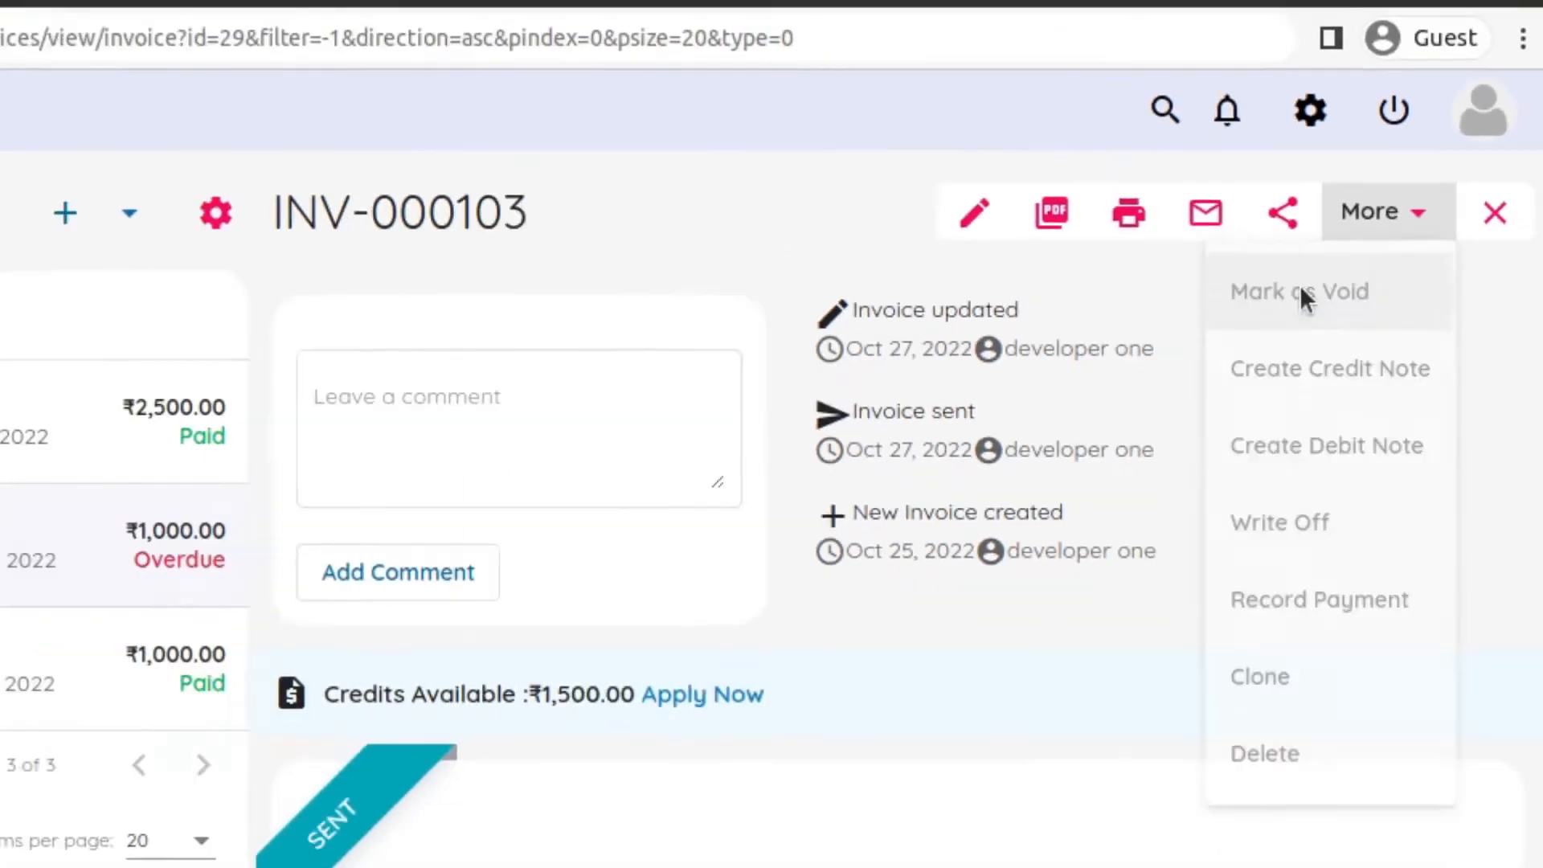
{"action": "left_click", "coordinate": [1217, 314]}
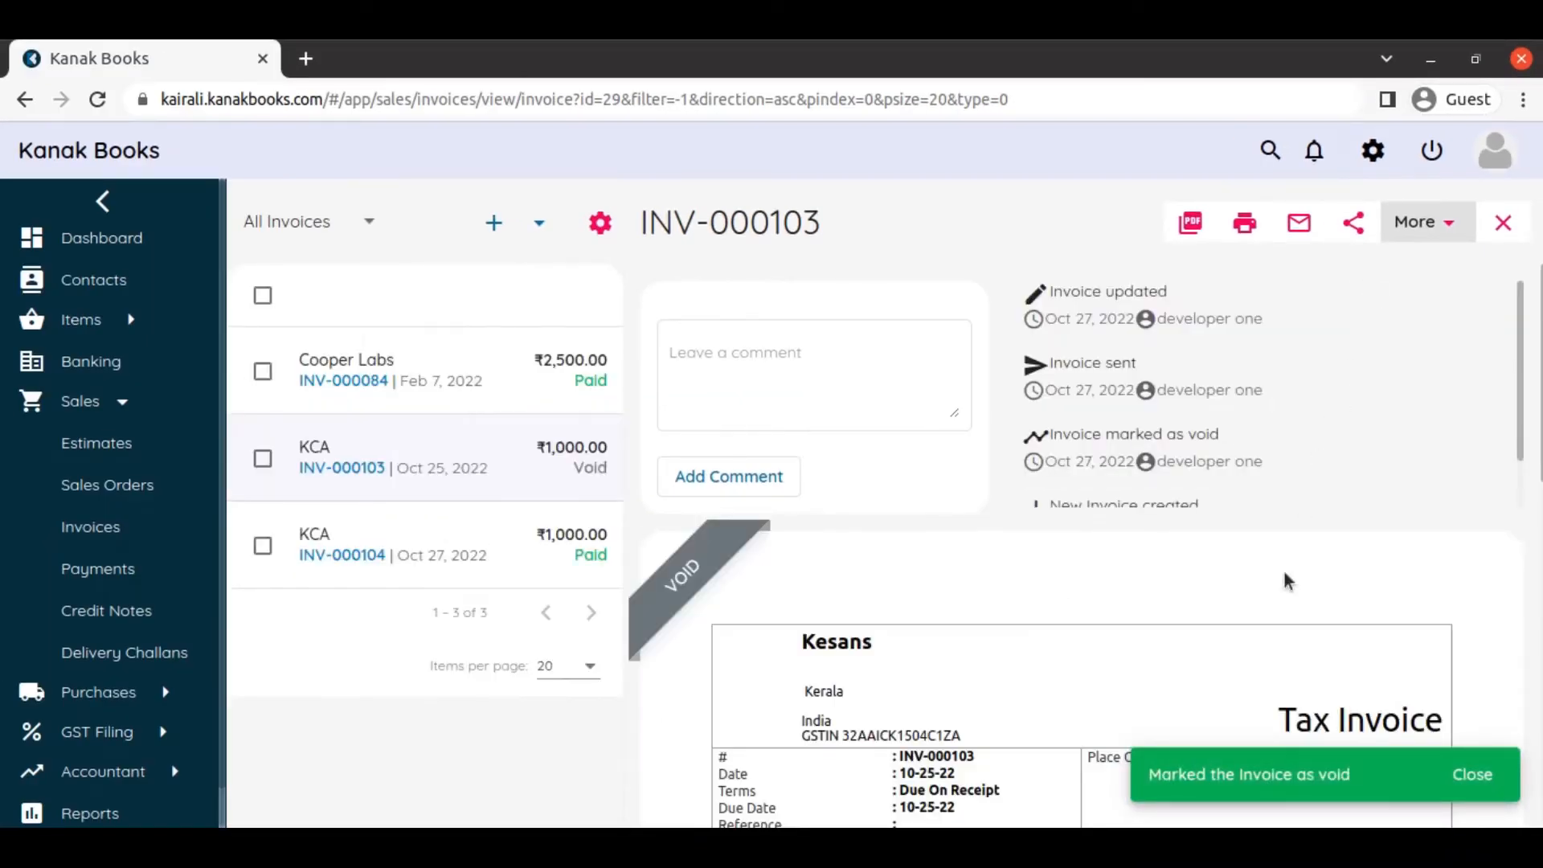
{"action": "scroll", "coordinate": [1365, 361], "scroll_direction": "down", "scroll_amount": 2}
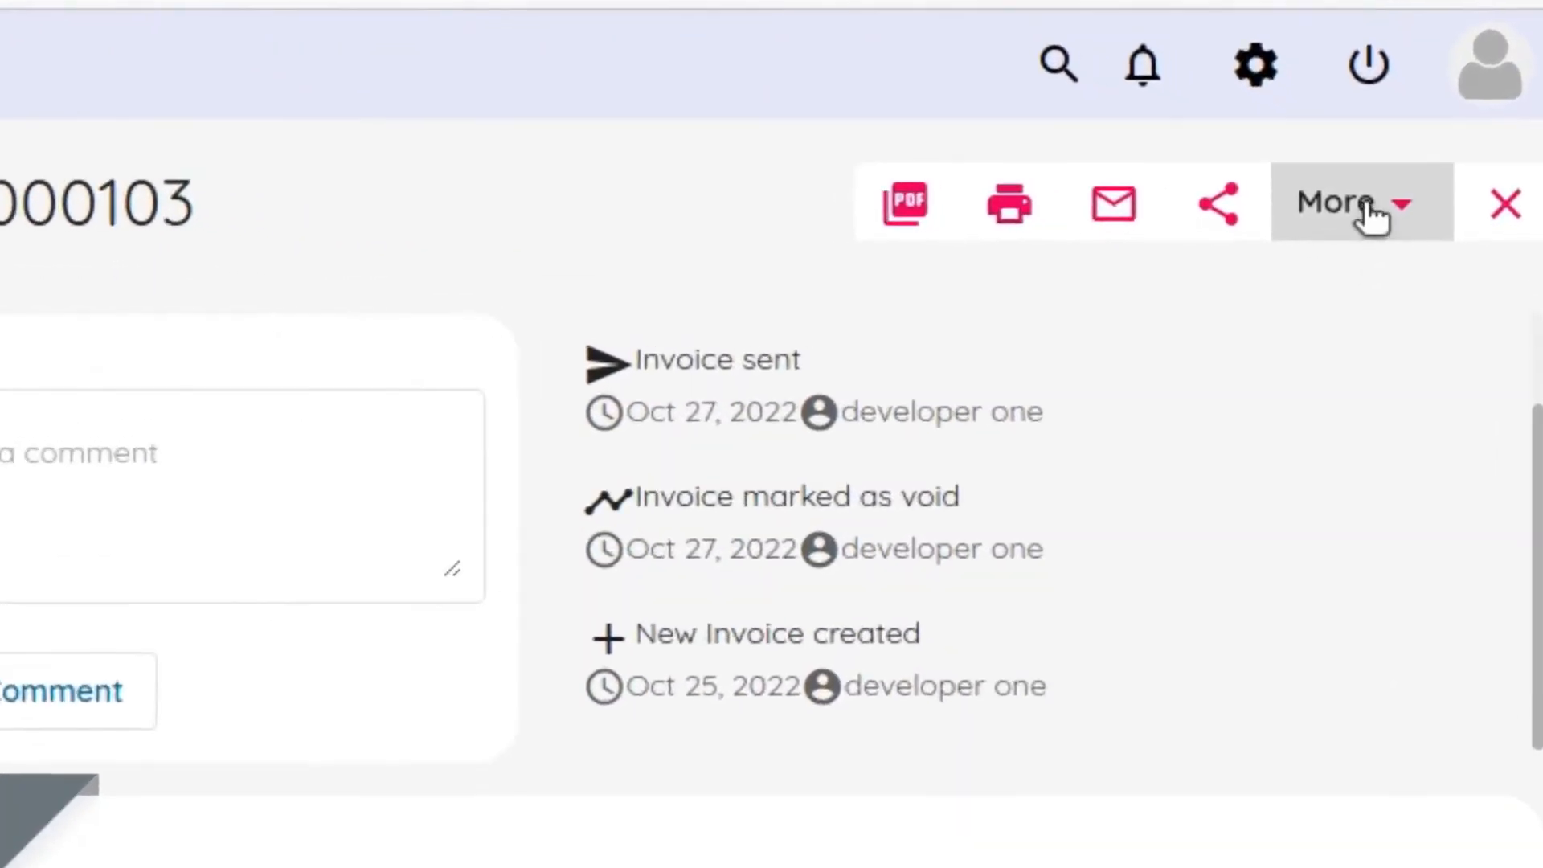
Mark the voided invoice INV-000103 as draft and check its activity history.
{"action": "left_click", "coordinate": [1428, 224]}
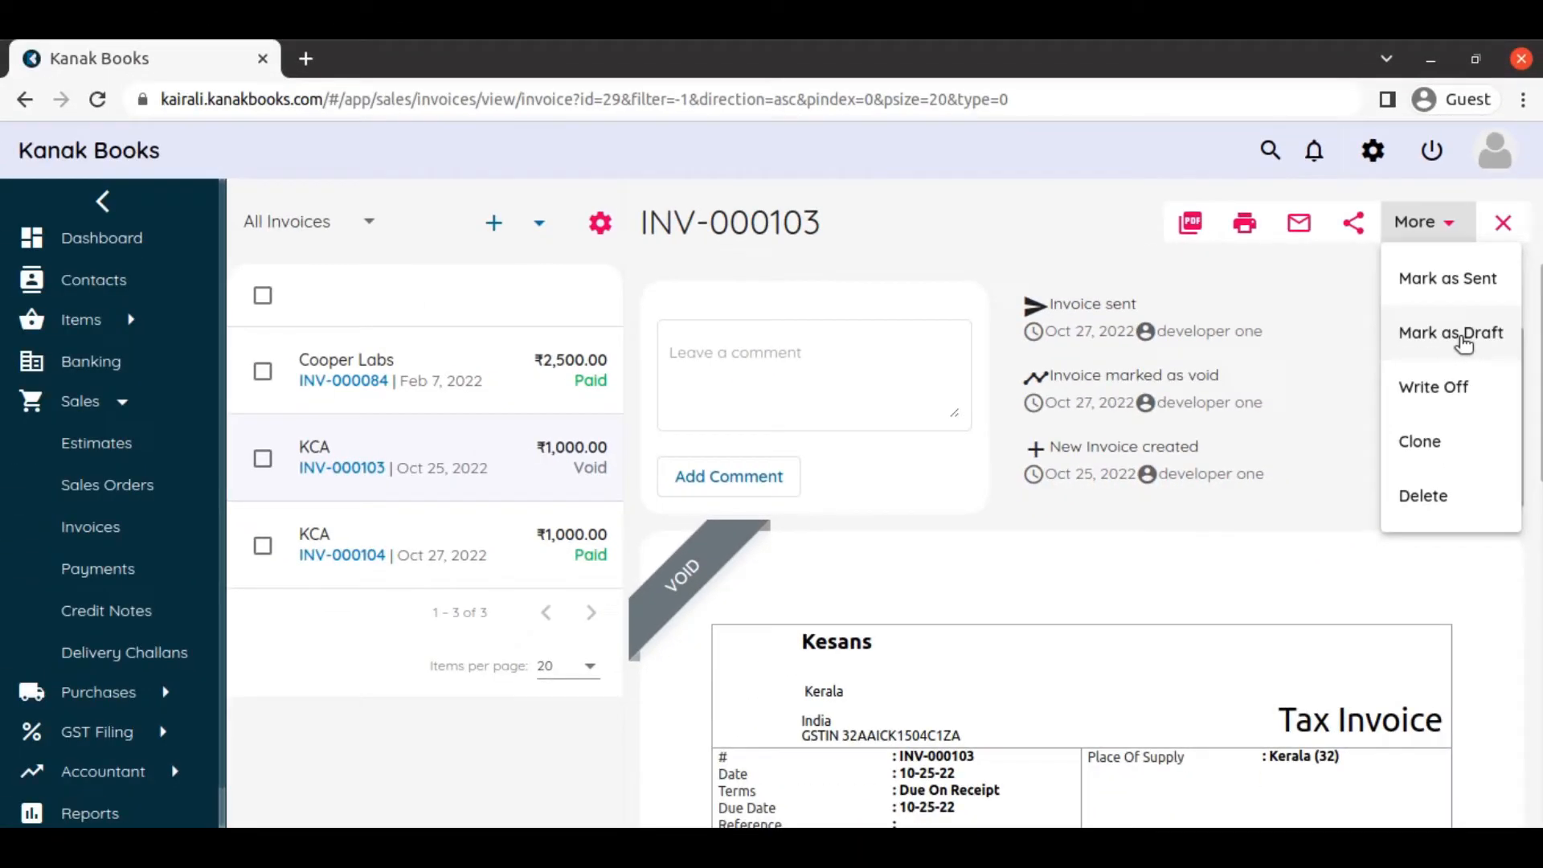
{"action": "left_click", "coordinate": [1422, 434]}
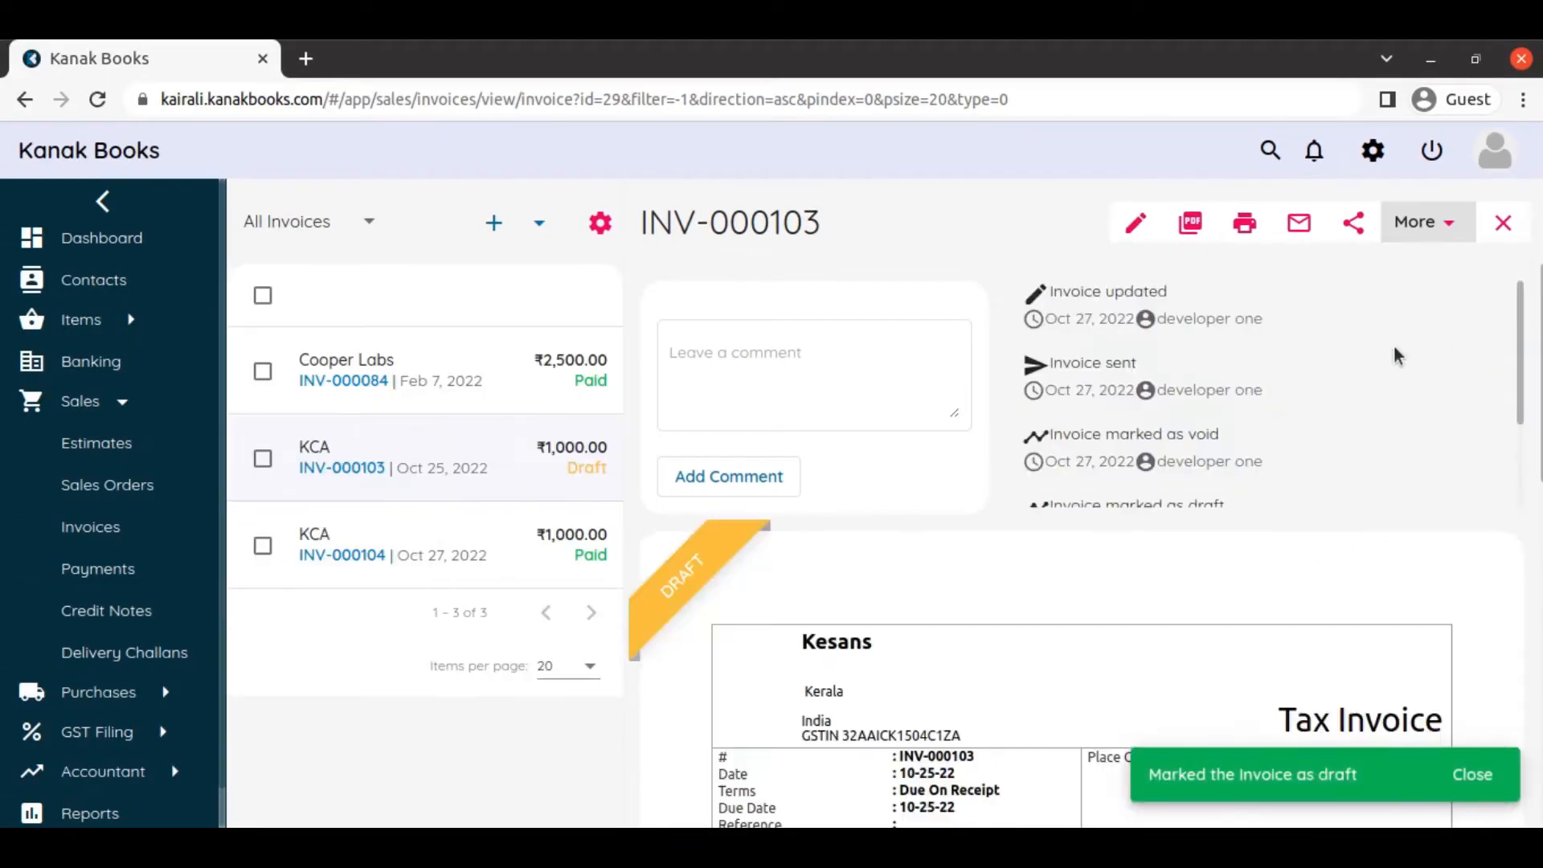
{"action": "scroll", "coordinate": [1294, 454], "scroll_direction": "down", "scroll_amount": 2}
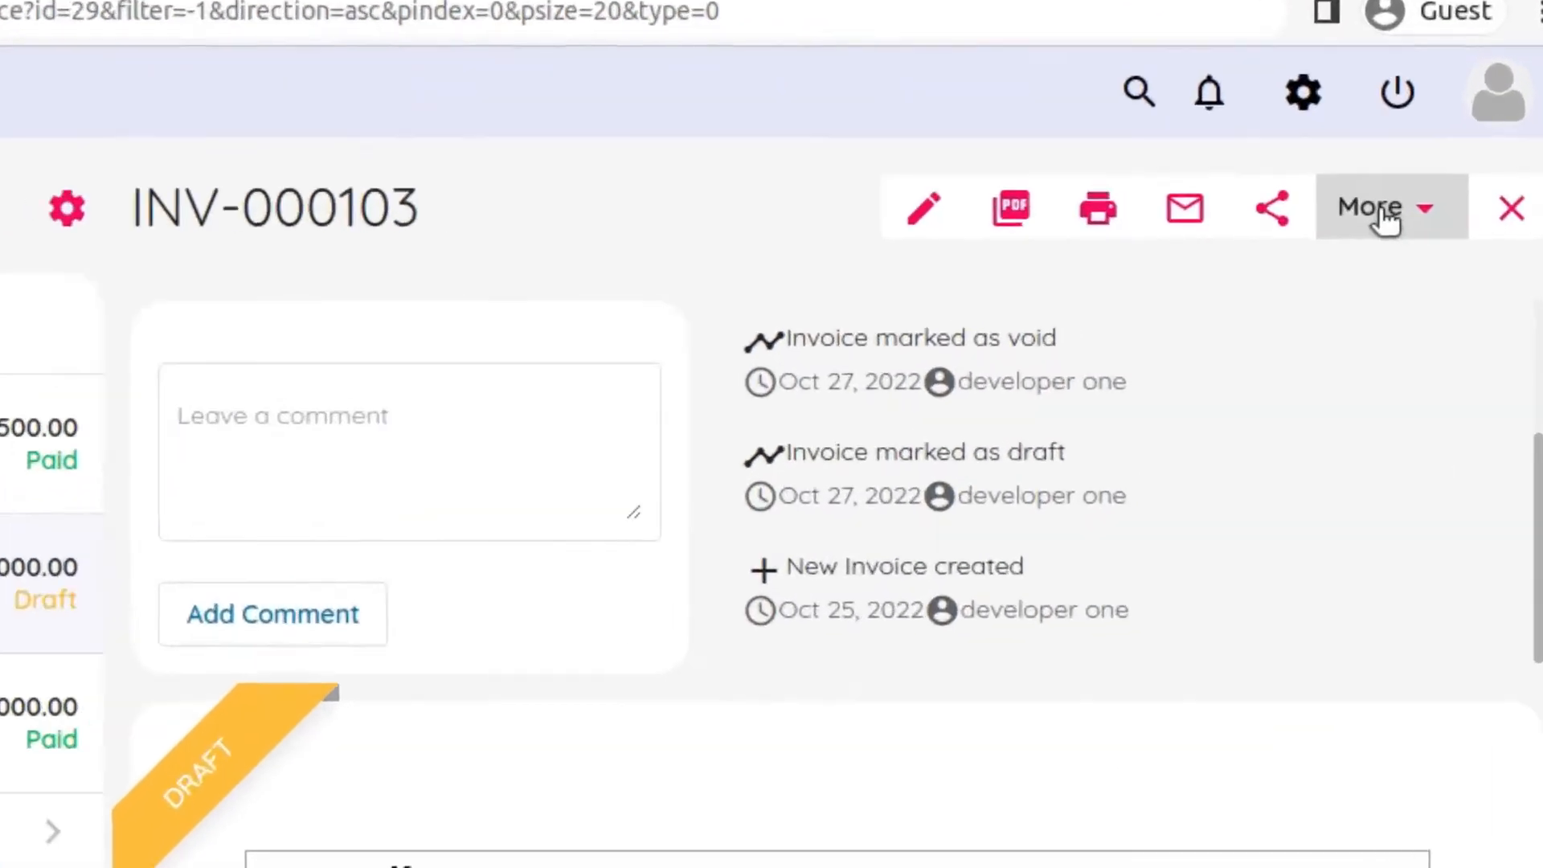
Delete KCA's draft invoice INV-000103 and confirm the deletion.
{"action": "left_click", "coordinate": [1388, 219]}
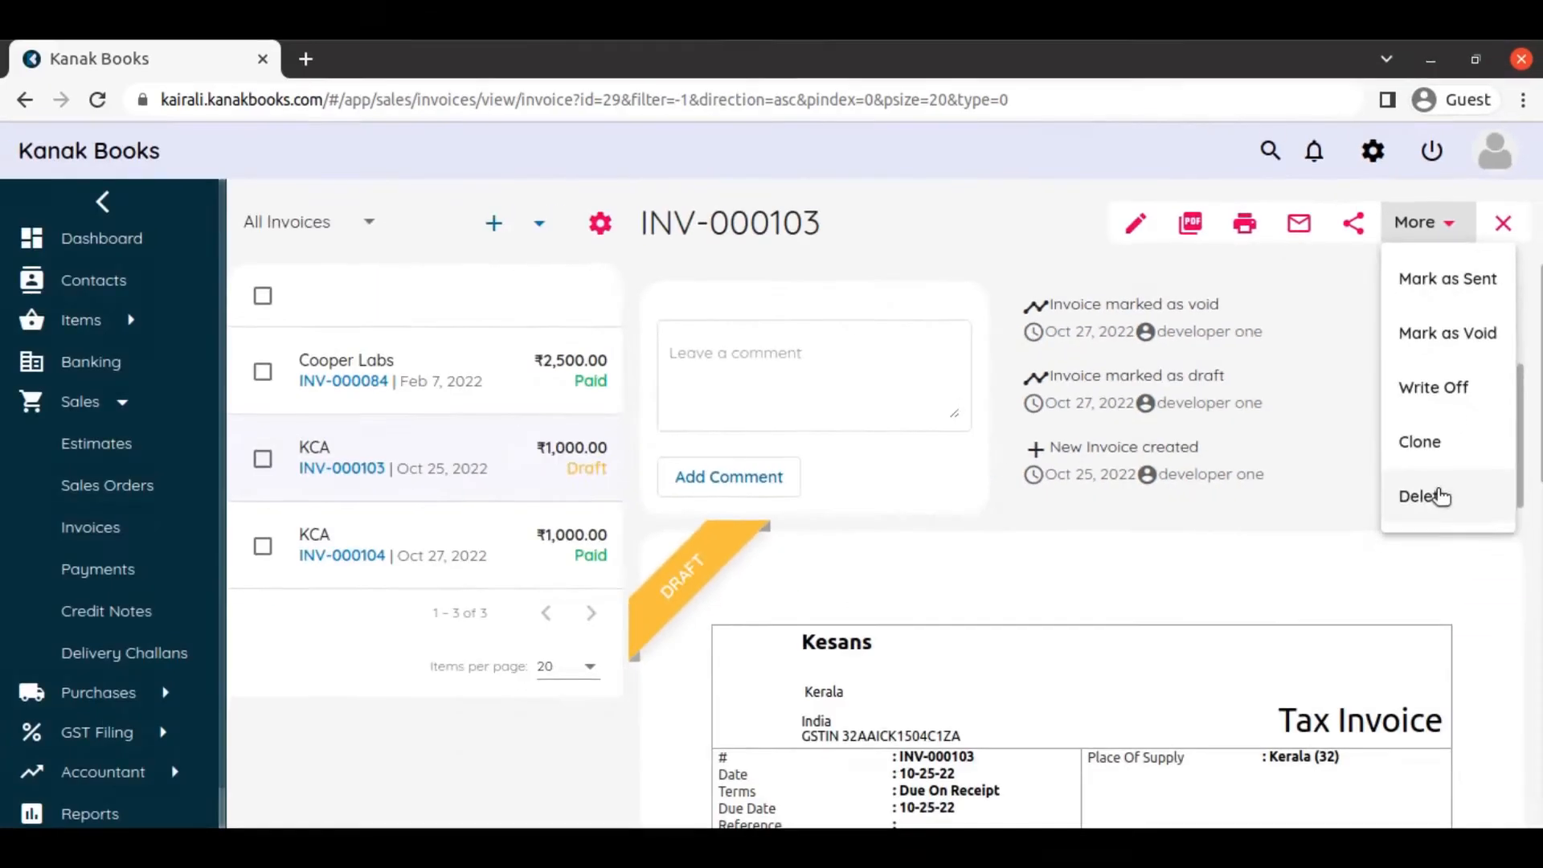
{"action": "left_click", "coordinate": [1398, 745]}
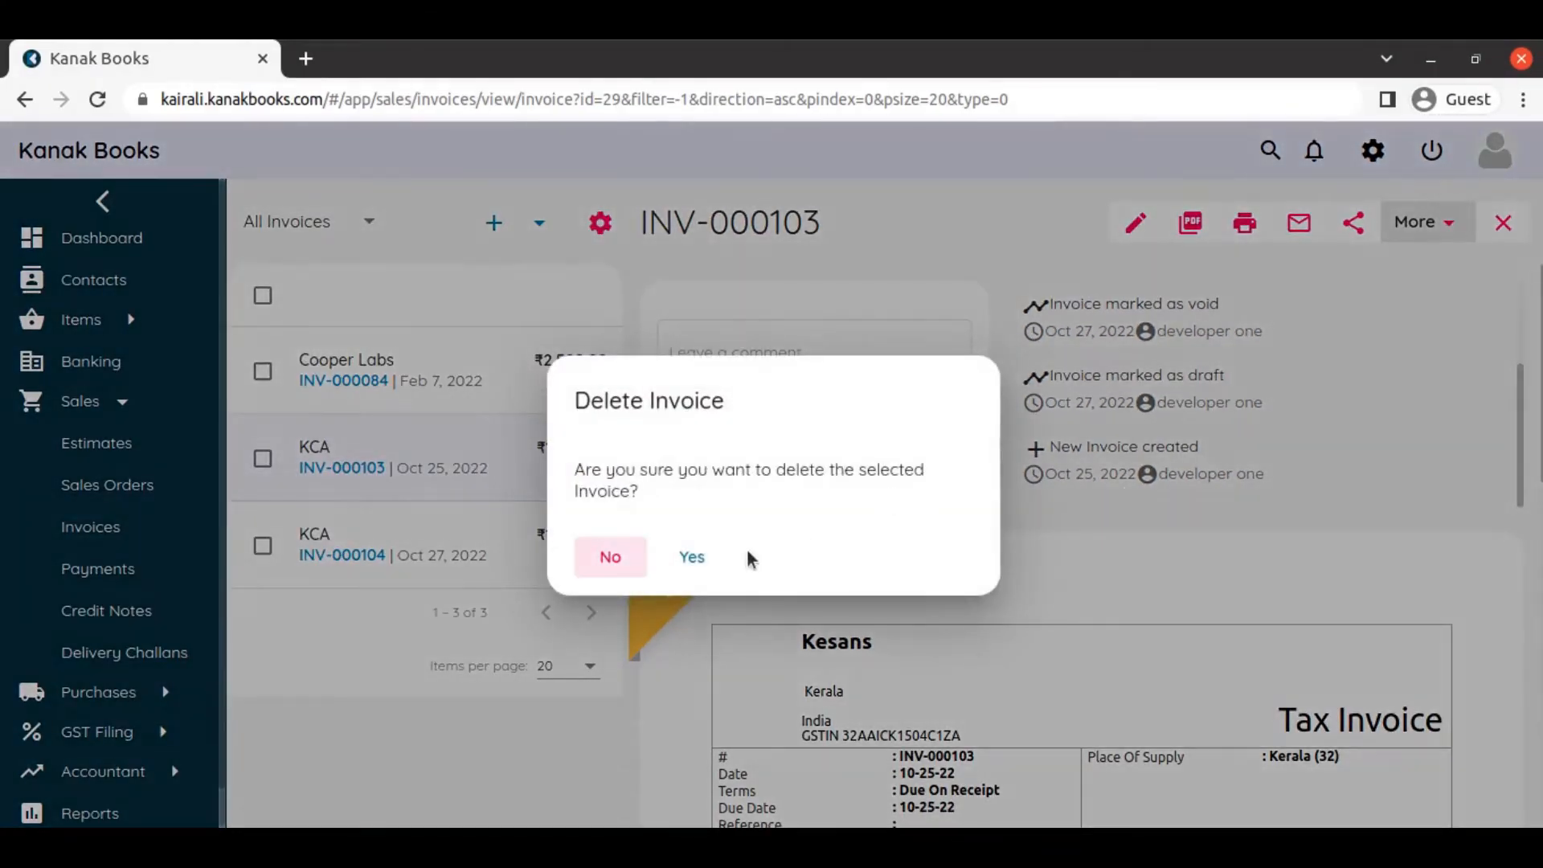
{"action": "left_click", "coordinate": [692, 557]}
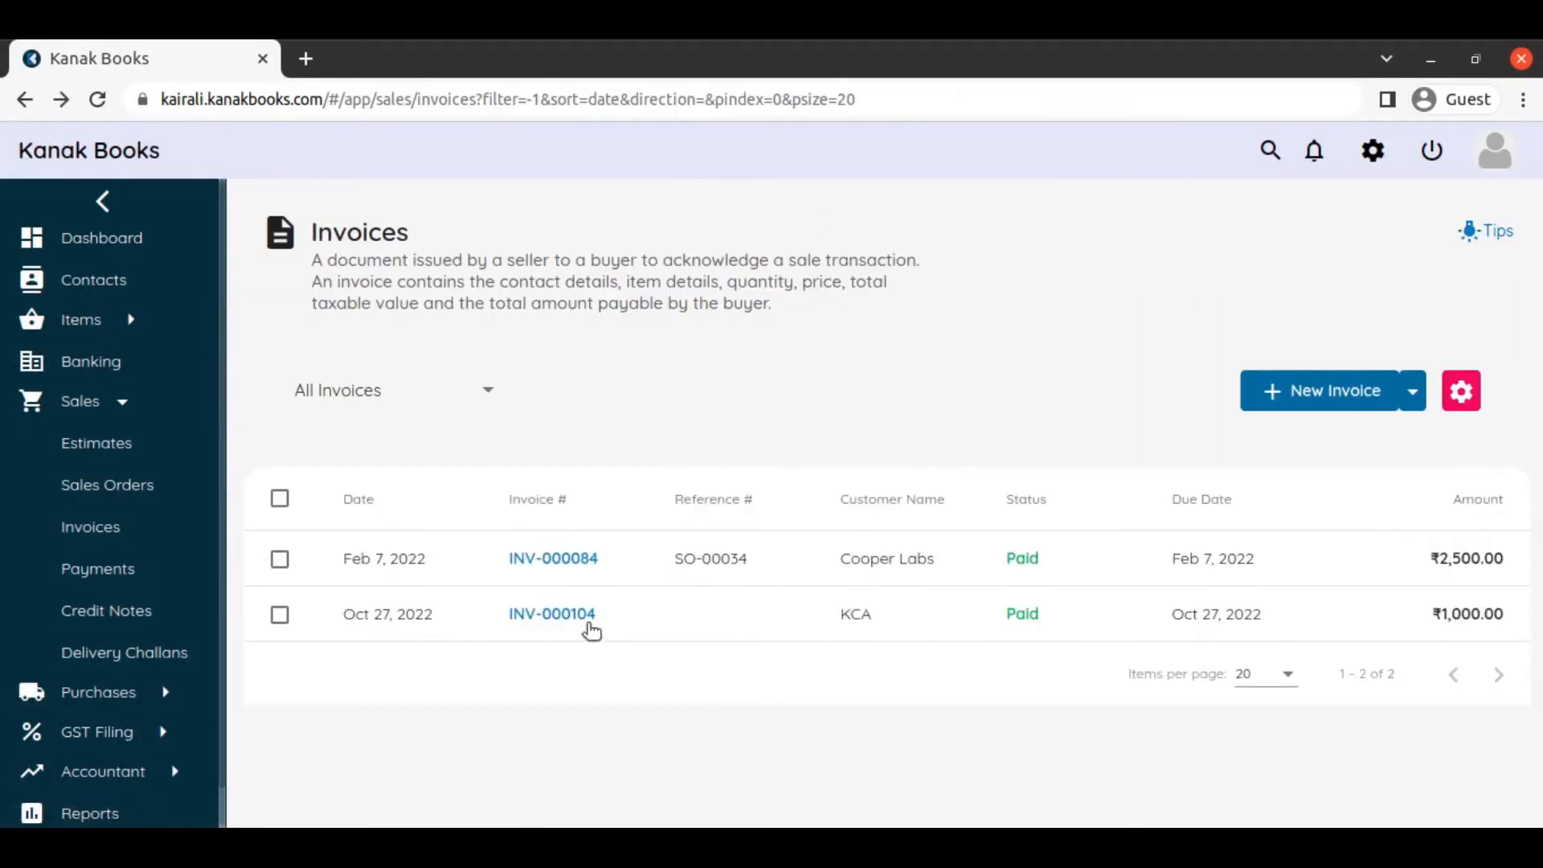
Clone KCA's paid invoice INV-000104, check the copied details and save the copy as a new invoice.
{"action": "left_click", "coordinate": [566, 611]}
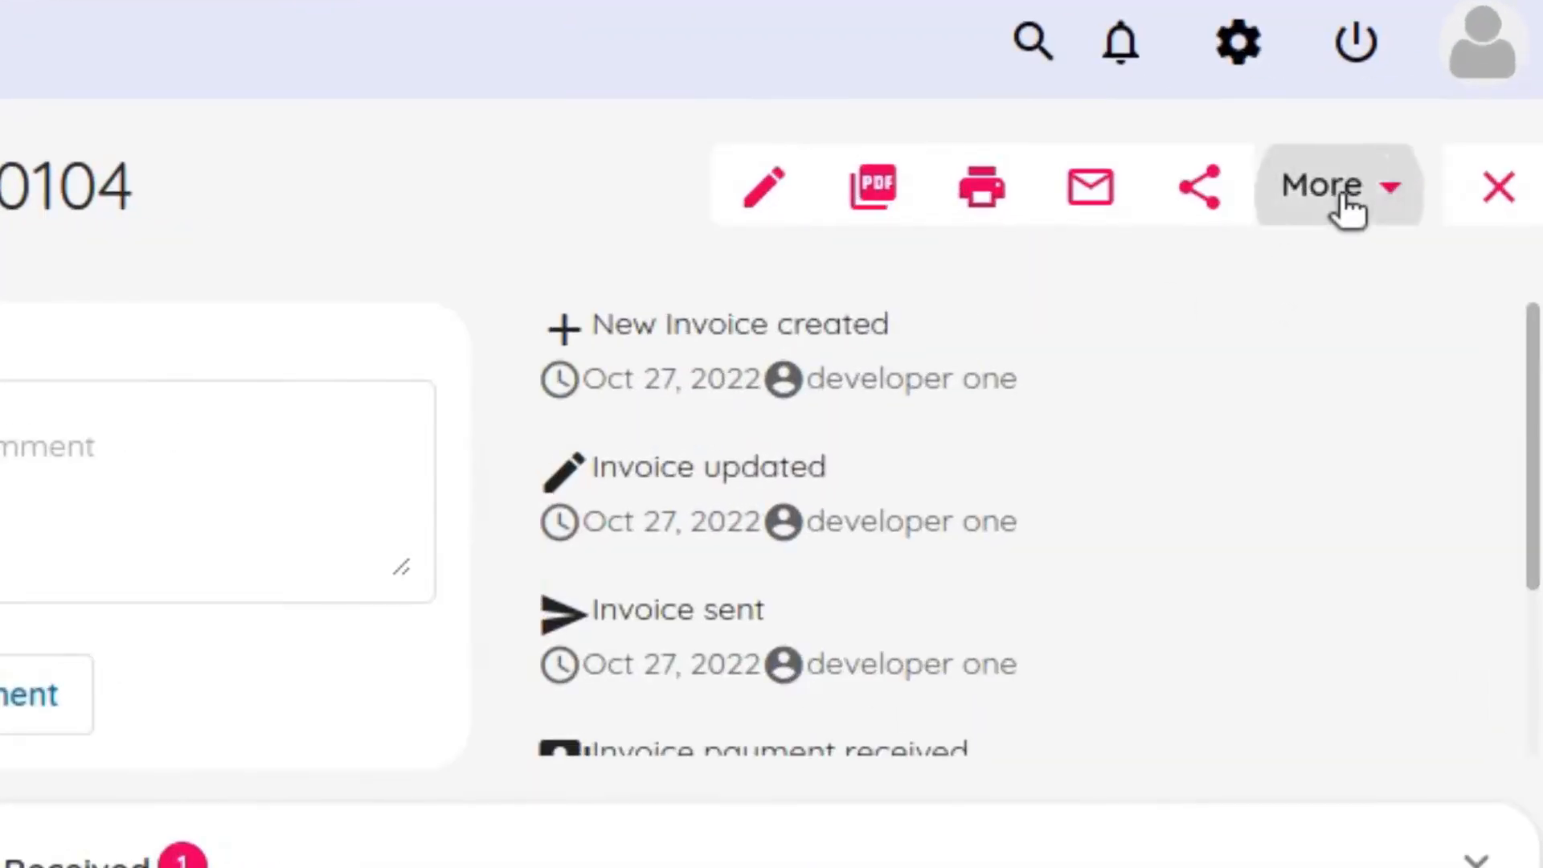
{"action": "left_click", "coordinate": [1419, 228]}
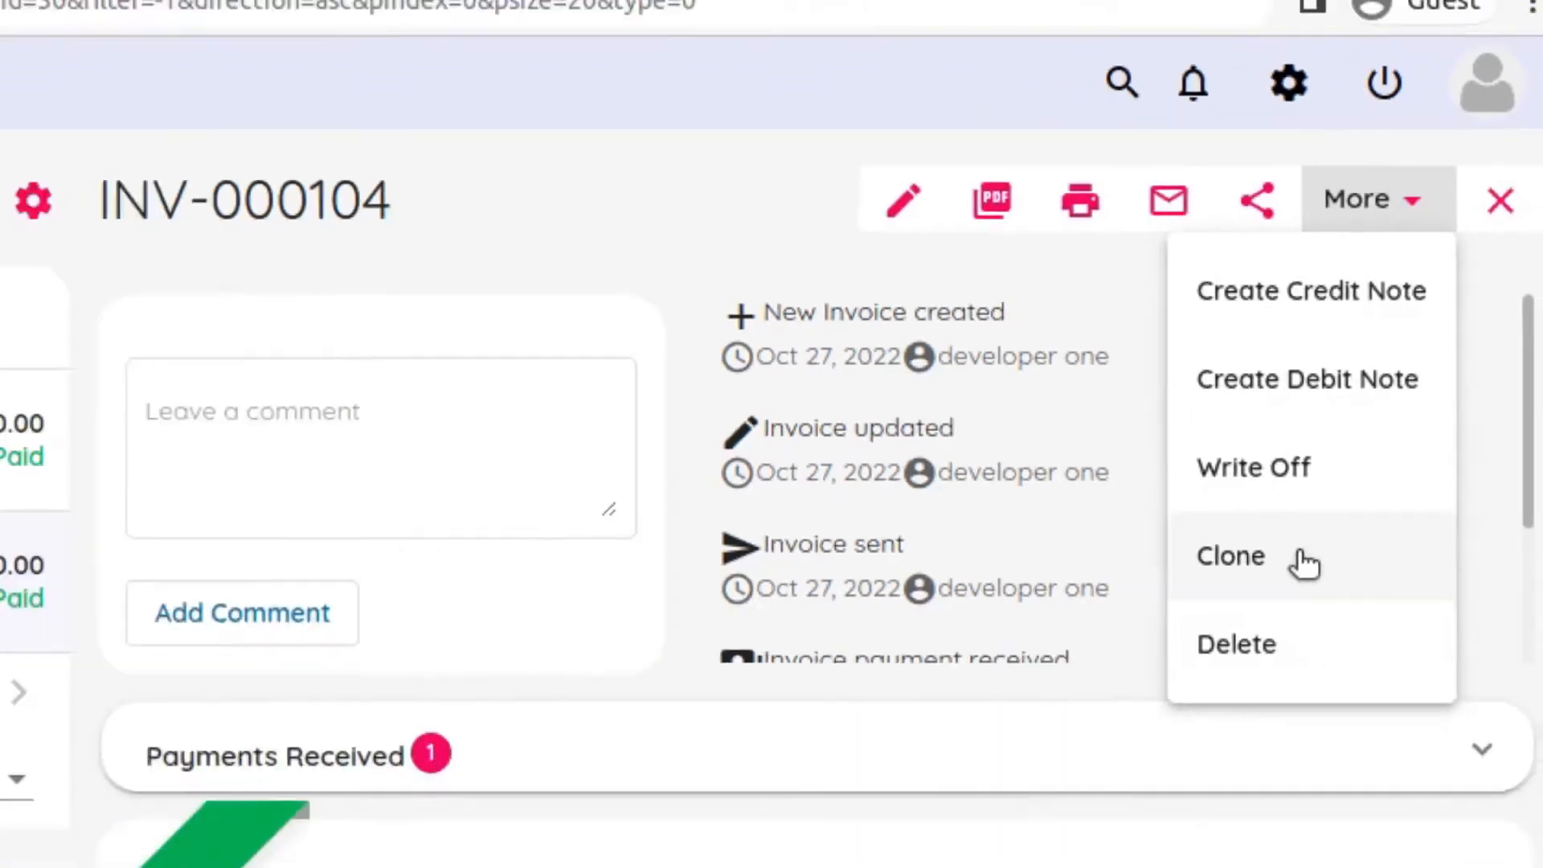
{"action": "left_click", "coordinate": [1254, 626]}
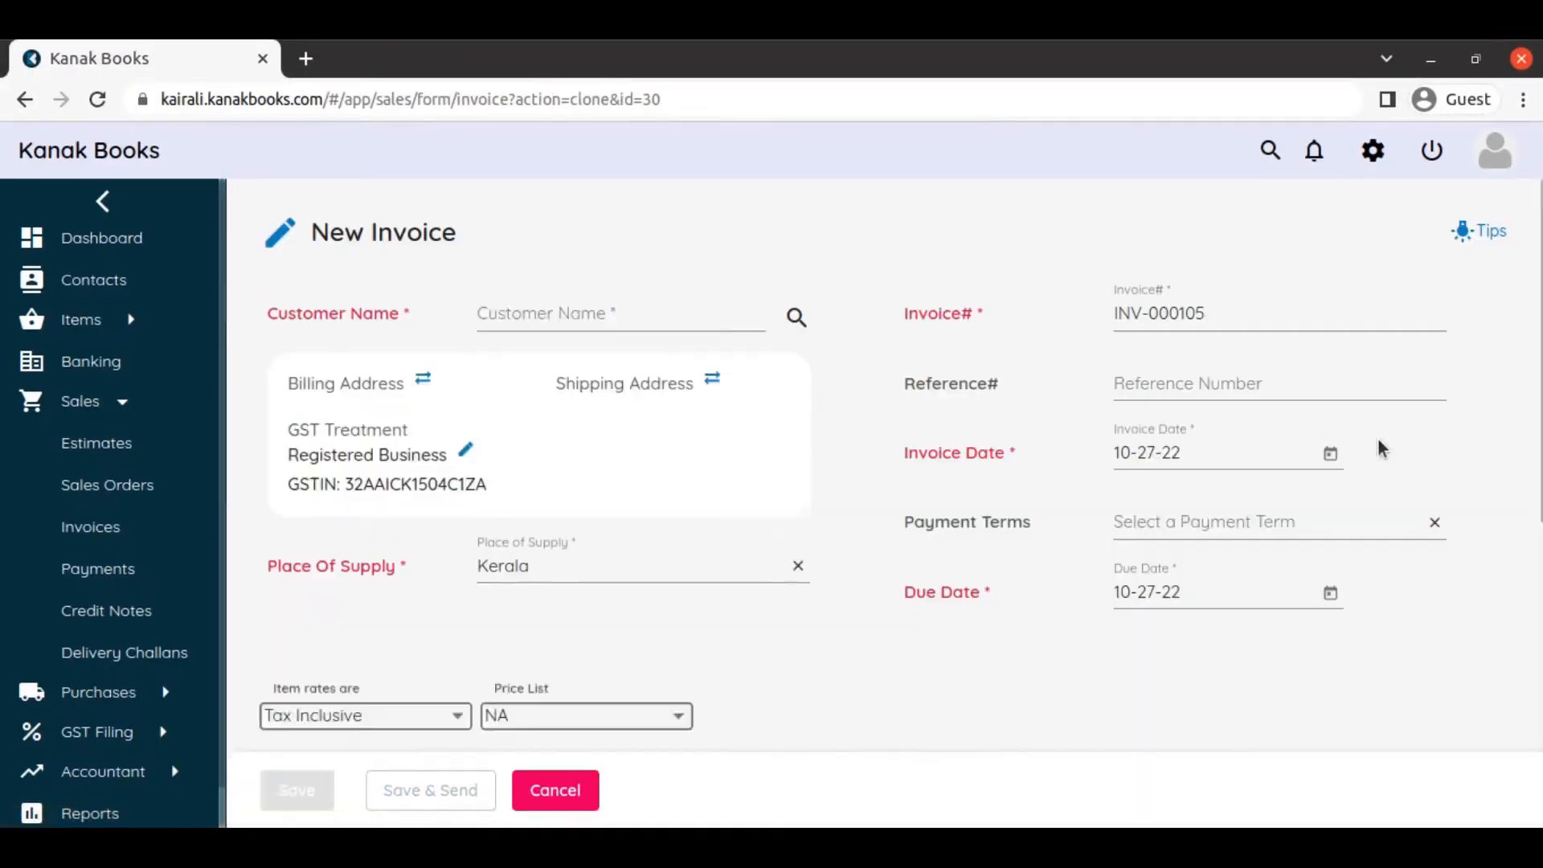
{"action": "scroll", "coordinate": [903, 572], "scroll_direction": "down", "scroll_amount": 7}
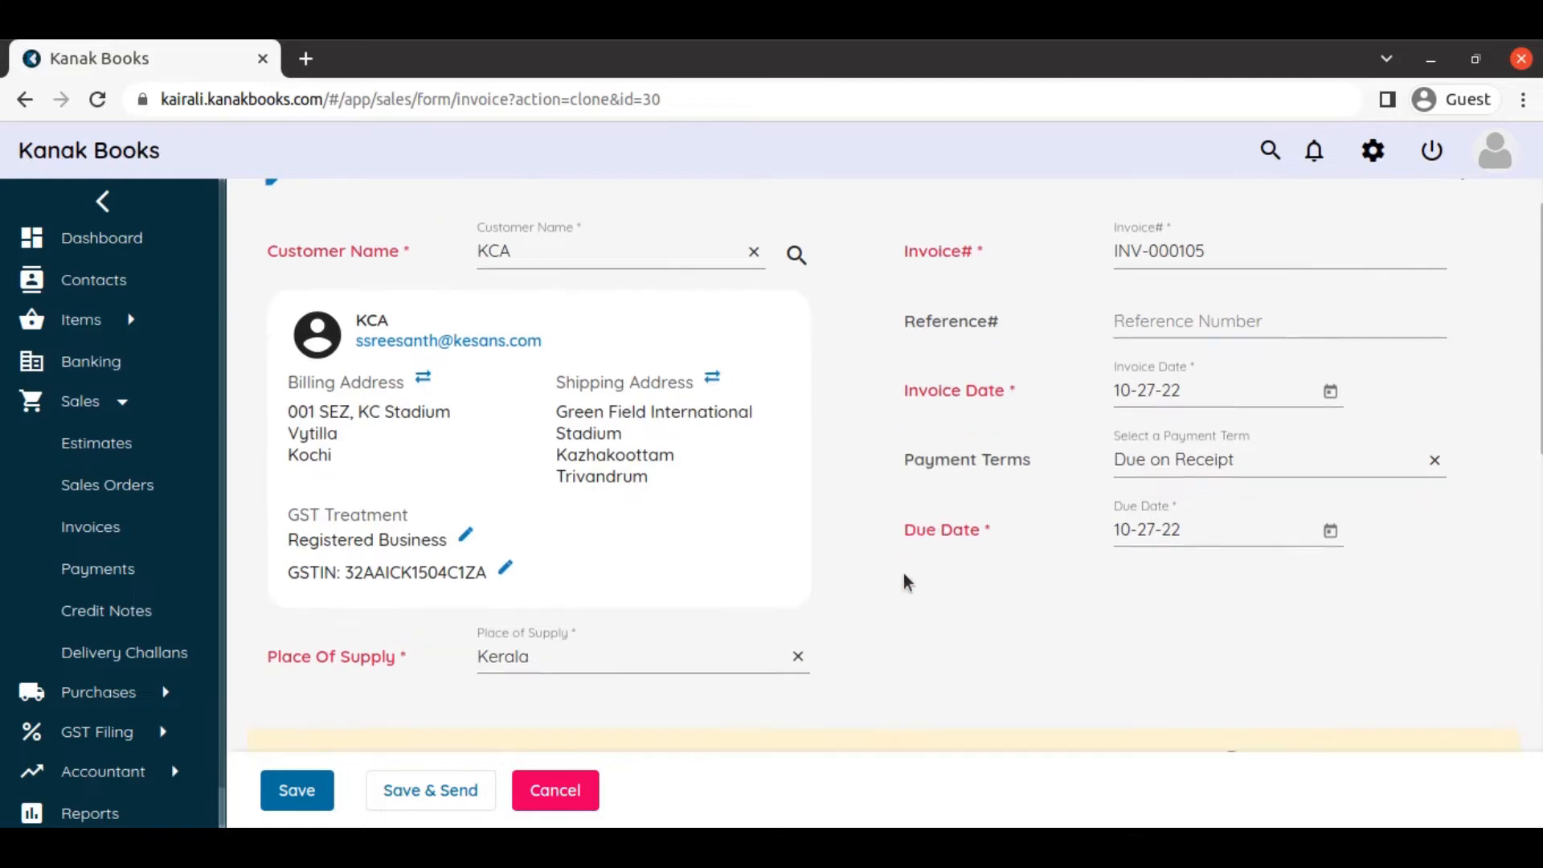
{"action": "scroll", "coordinate": [895, 549], "scroll_direction": "down", "scroll_amount": 3}
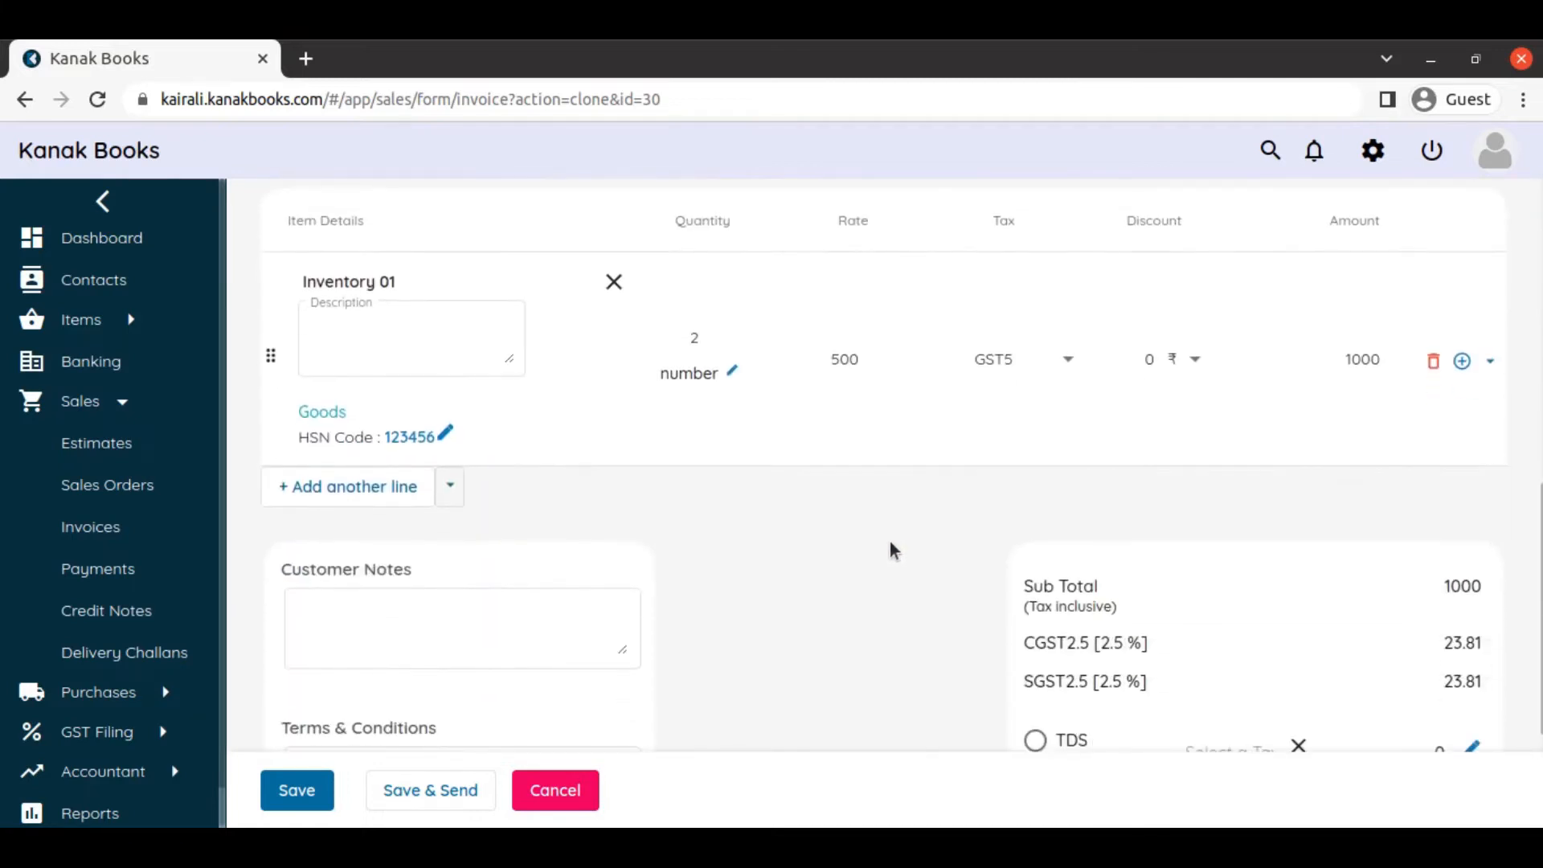
{"action": "scroll", "coordinate": [886, 528], "scroll_direction": "down", "scroll_amount": 3}
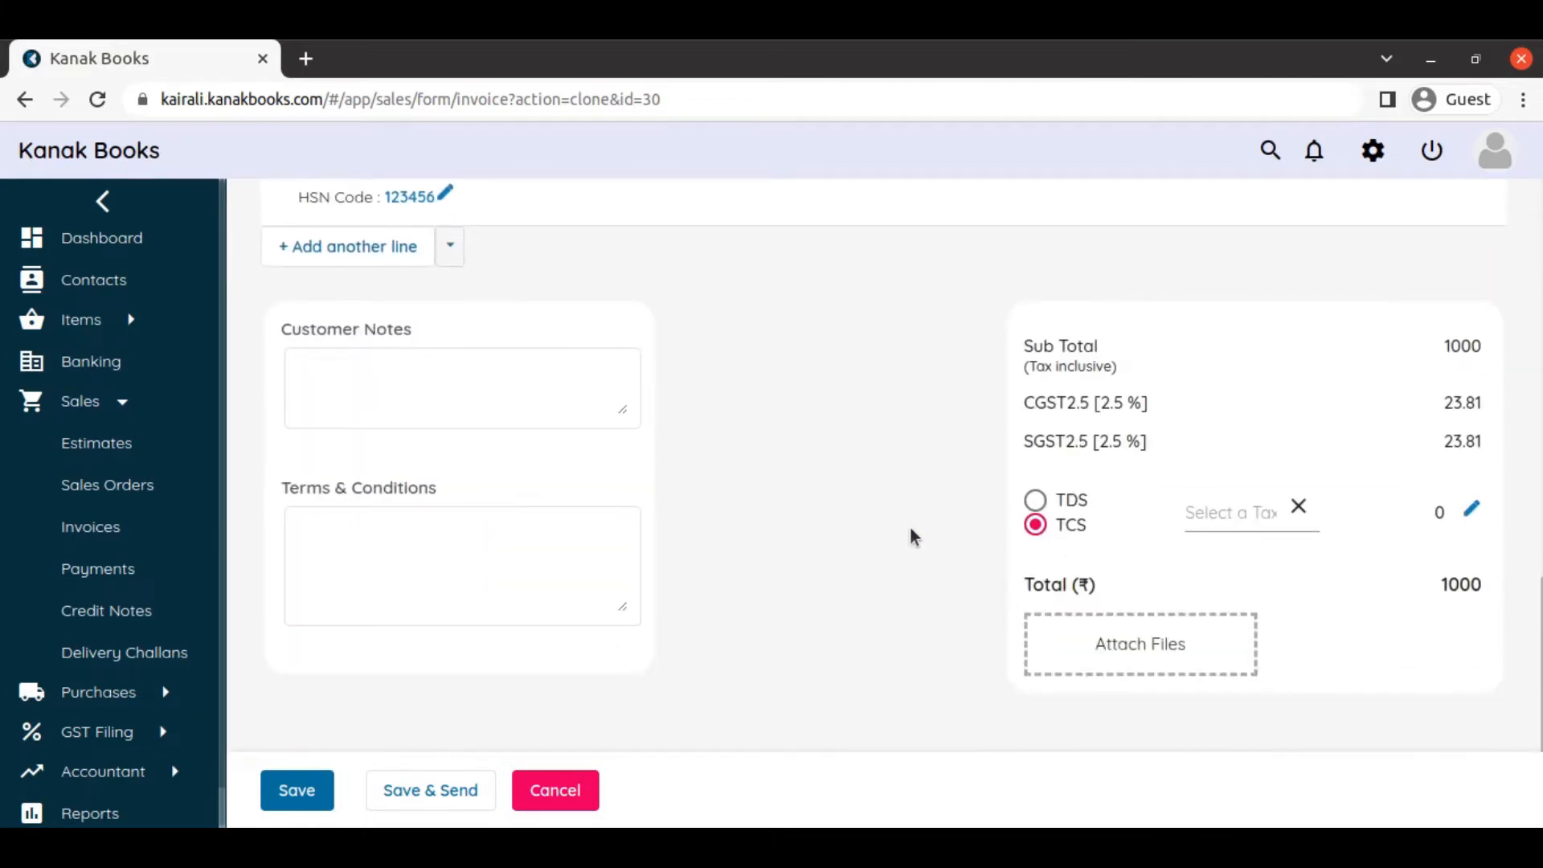
{"action": "left_click", "coordinate": [315, 792]}
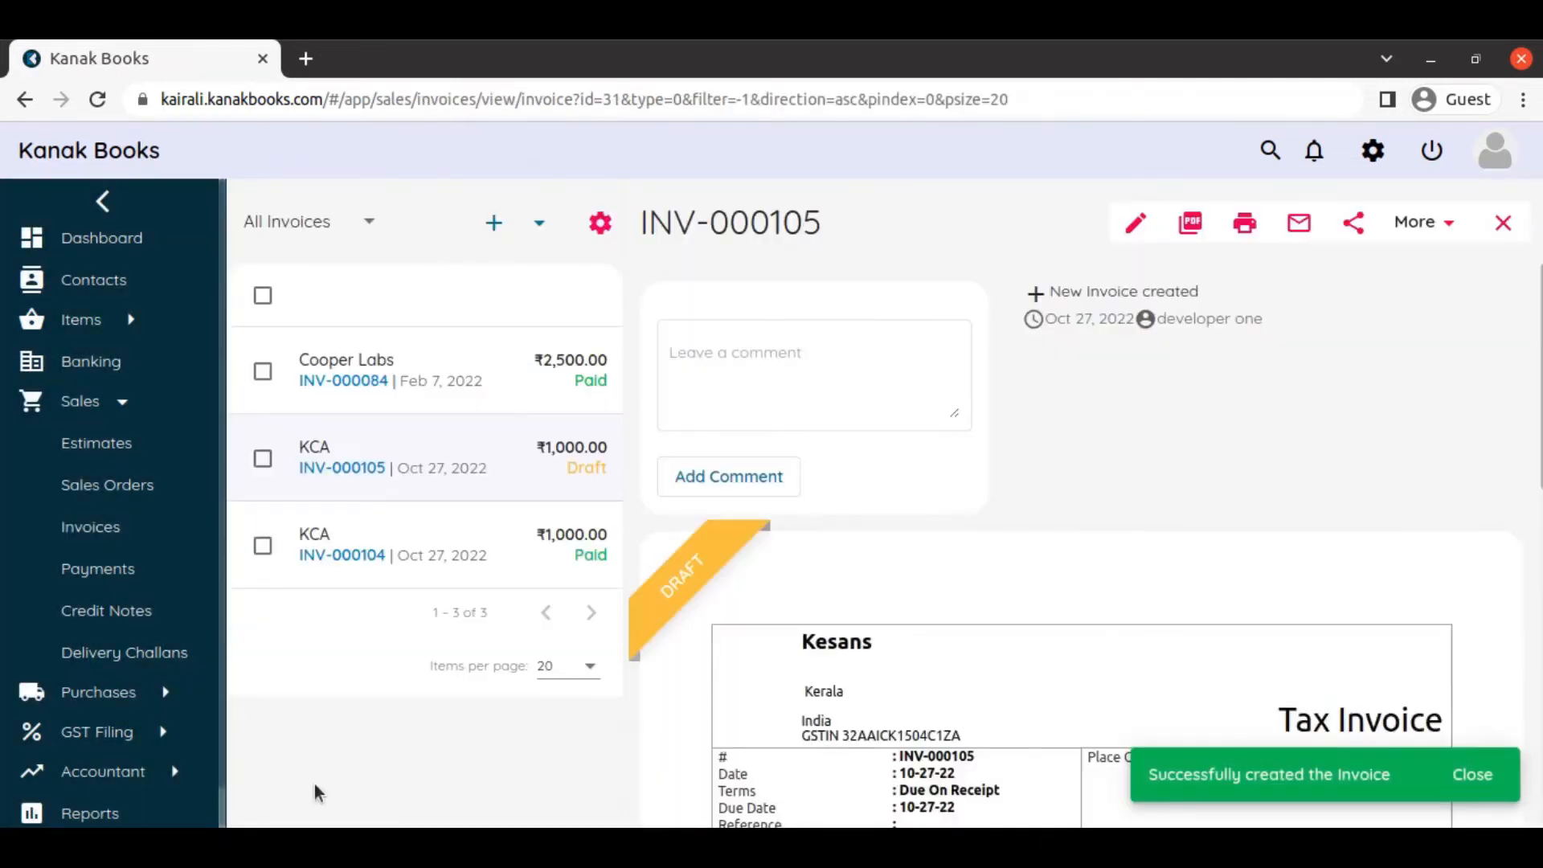
Mark KCA's draft invoice INV-000105 as sent.
{"action": "left_click", "coordinate": [1424, 223]}
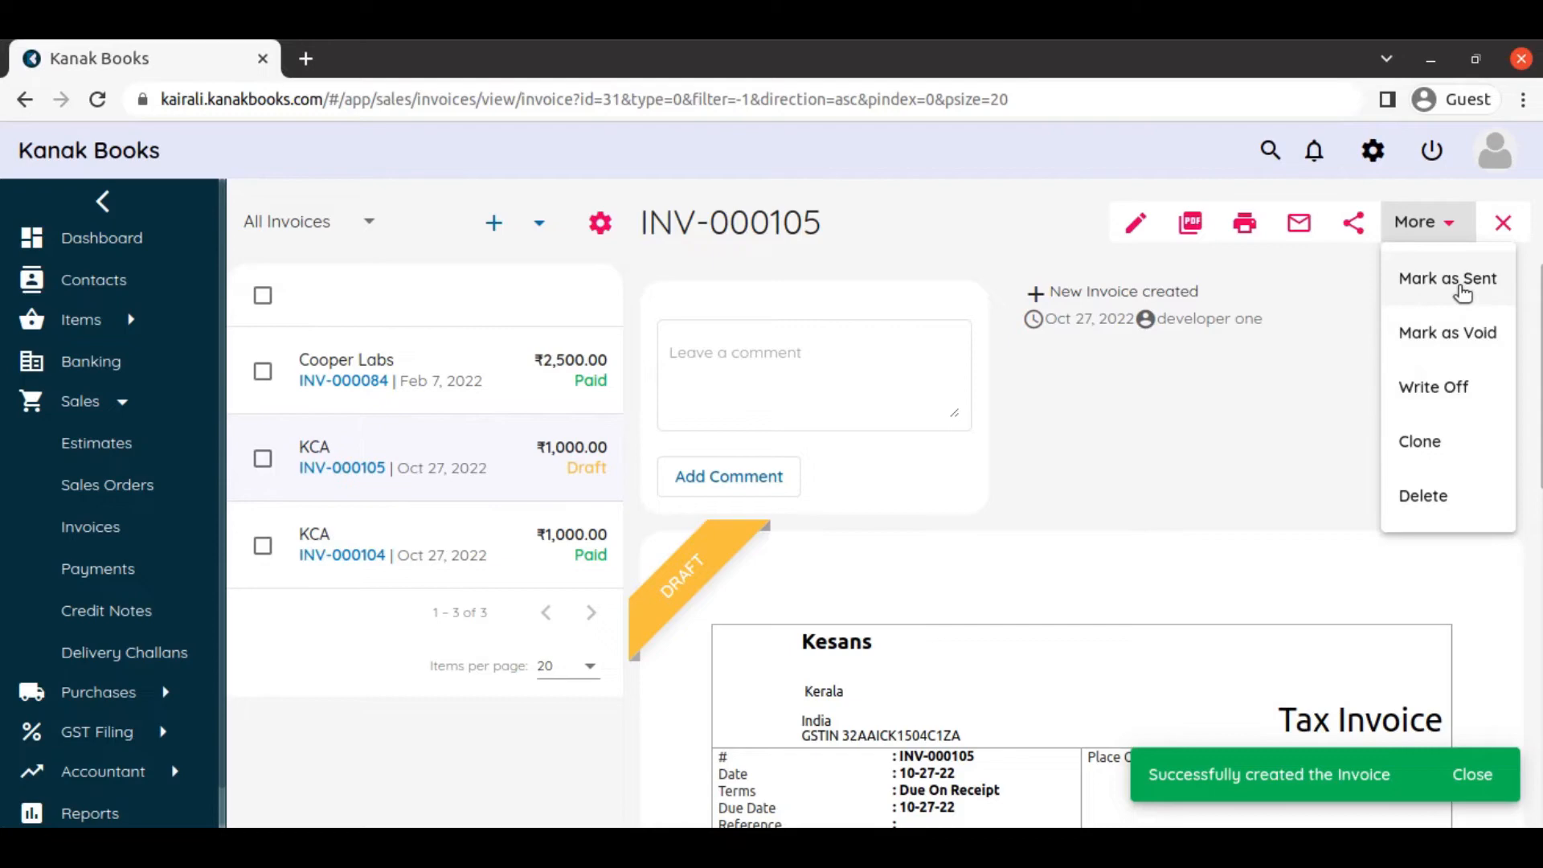
{"action": "left_click", "coordinate": [1462, 283]}
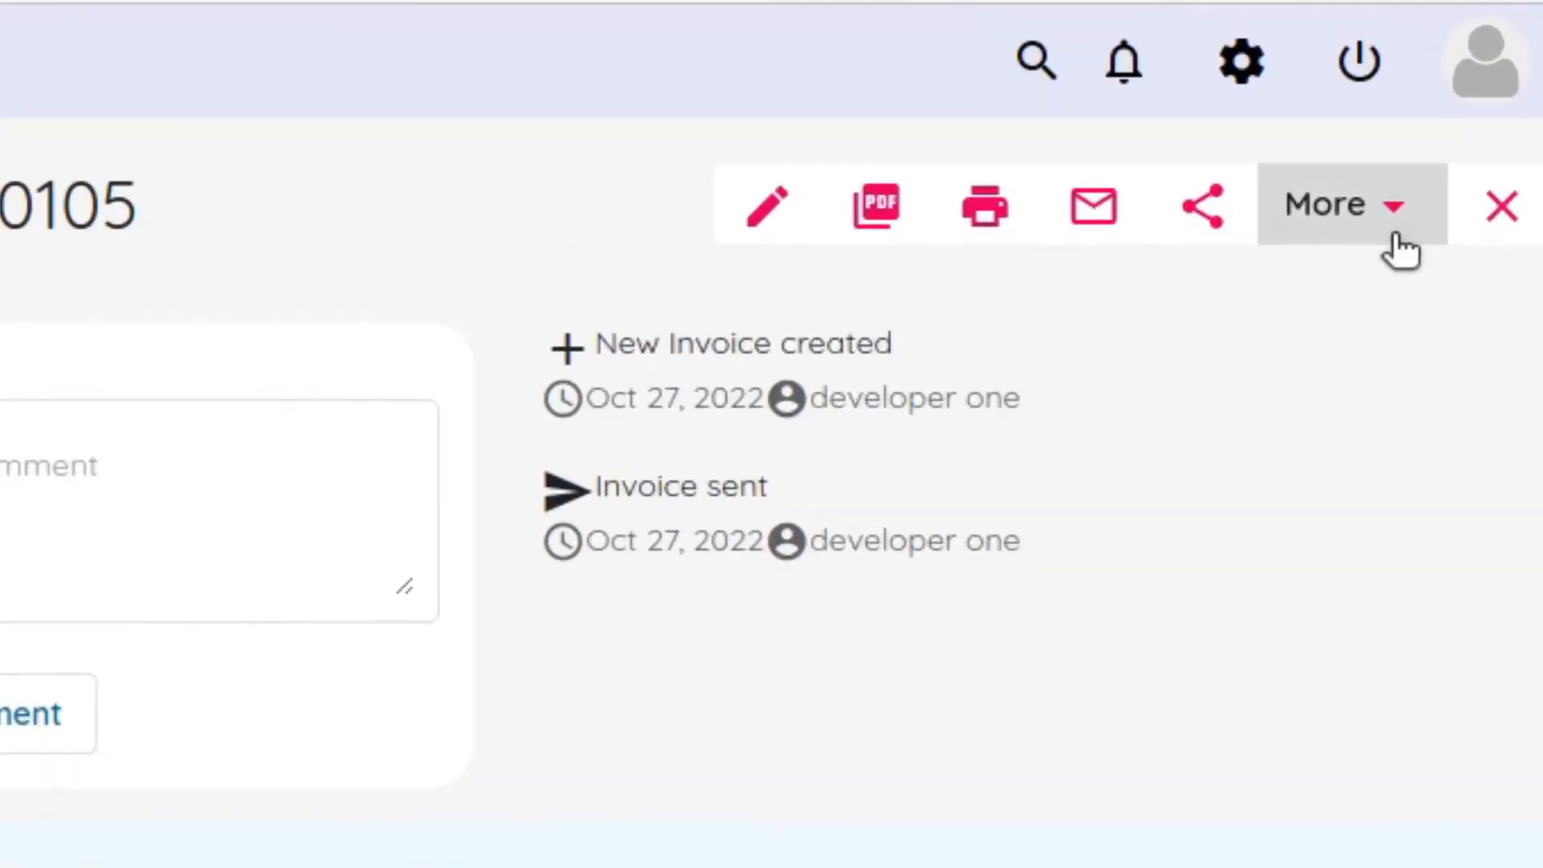
Write off KCA's sent invoice INV-000105 with the reason "Writing OFF" and check the write-off in its totals.
{"action": "left_click", "coordinate": [1398, 237]}
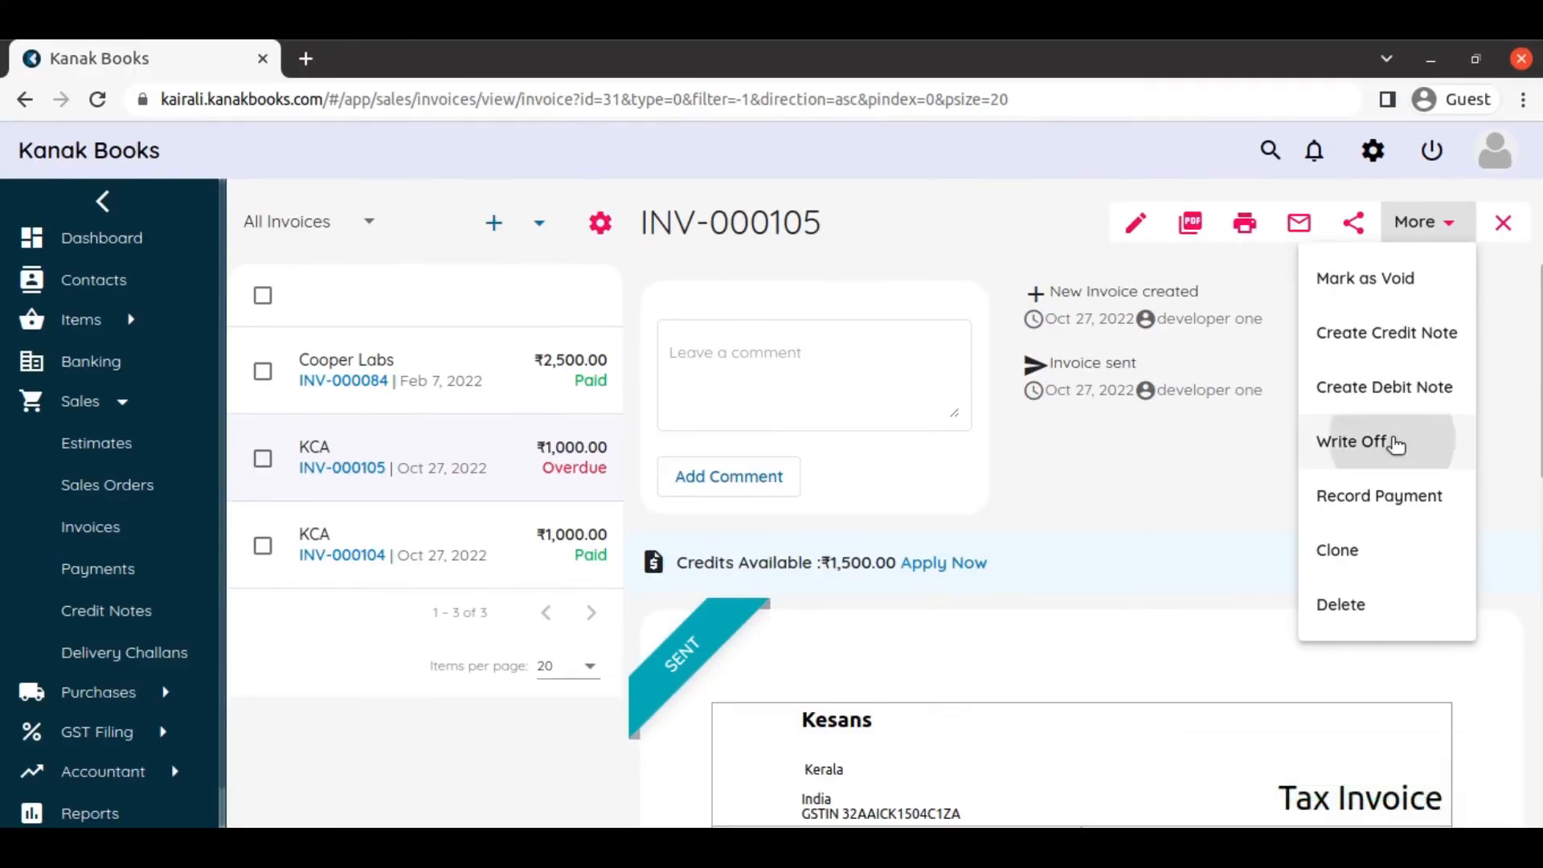
{"action": "left_click", "coordinate": [1394, 441]}
{"action": "left_click", "coordinate": [768, 654]}
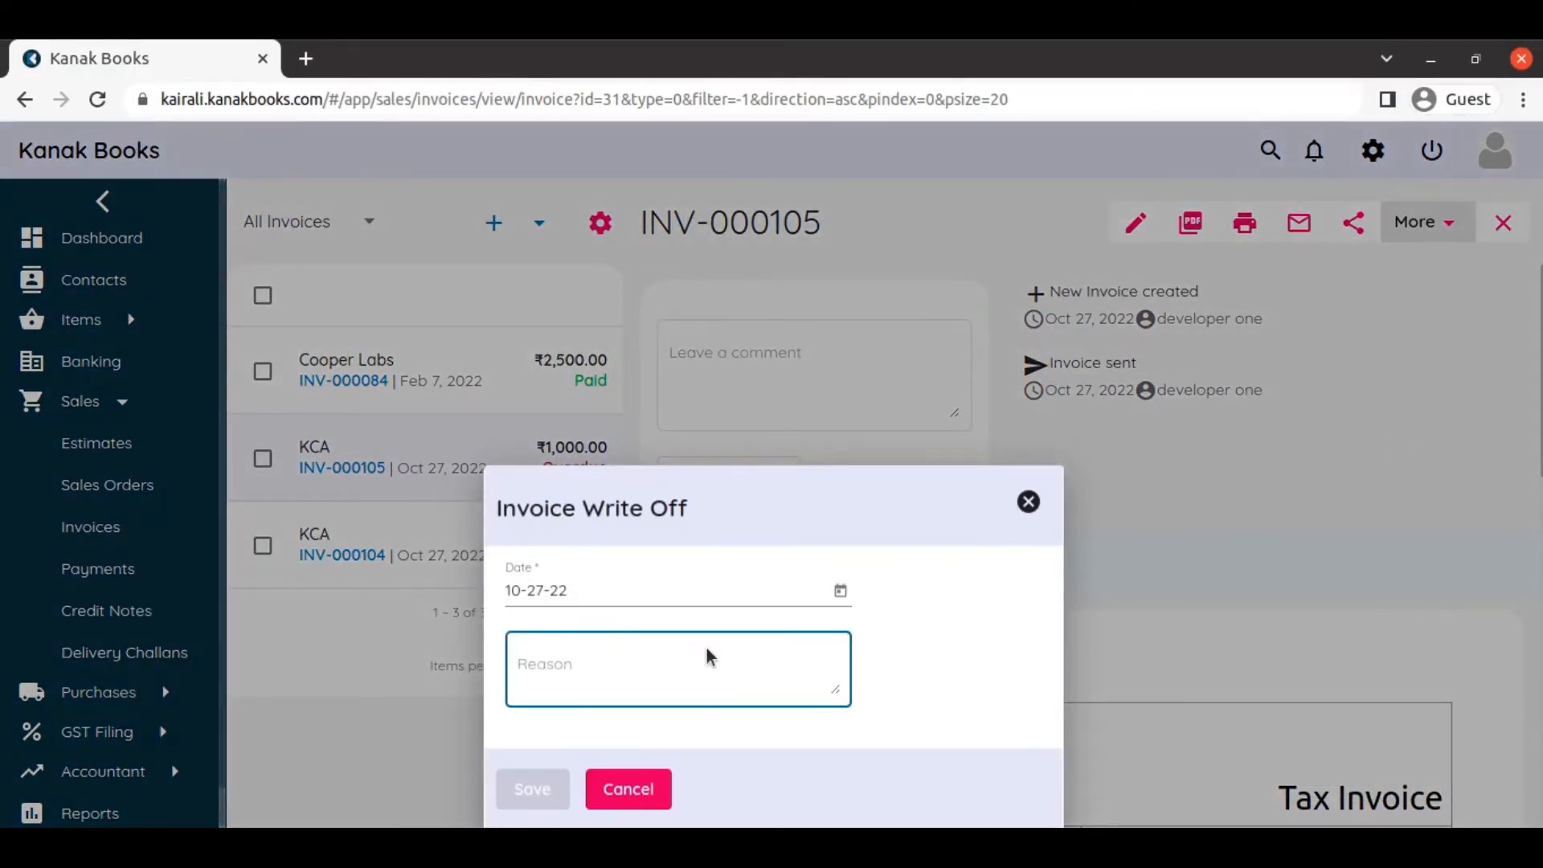
{"action": "type", "text": "Writing OFF"}
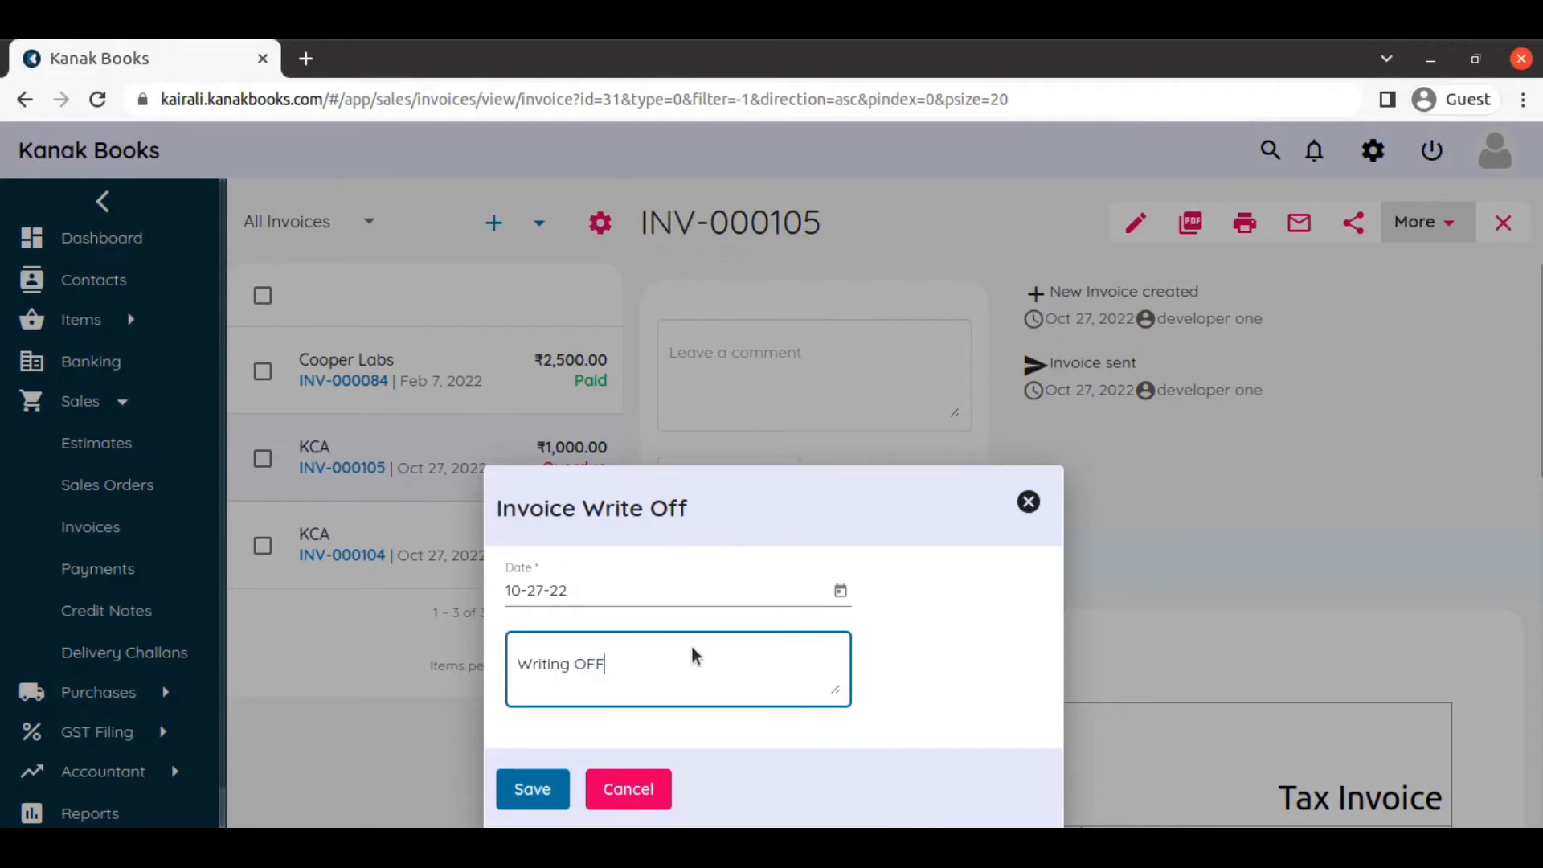
{"action": "left_click", "coordinate": [536, 792]}
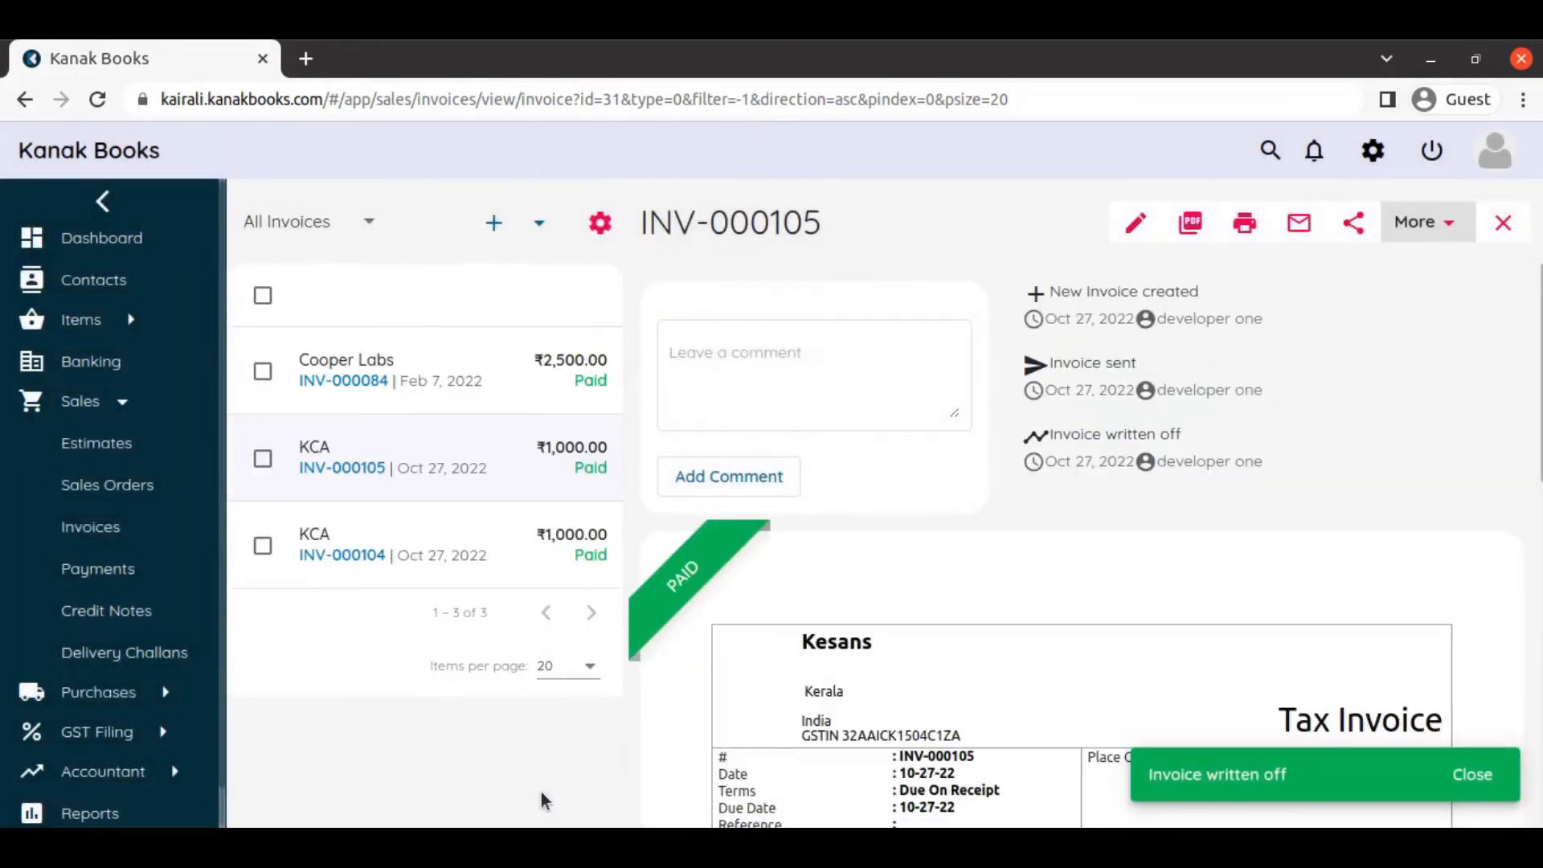
{"action": "scroll", "coordinate": [1249, 514], "scroll_direction": "down", "scroll_amount": 5}
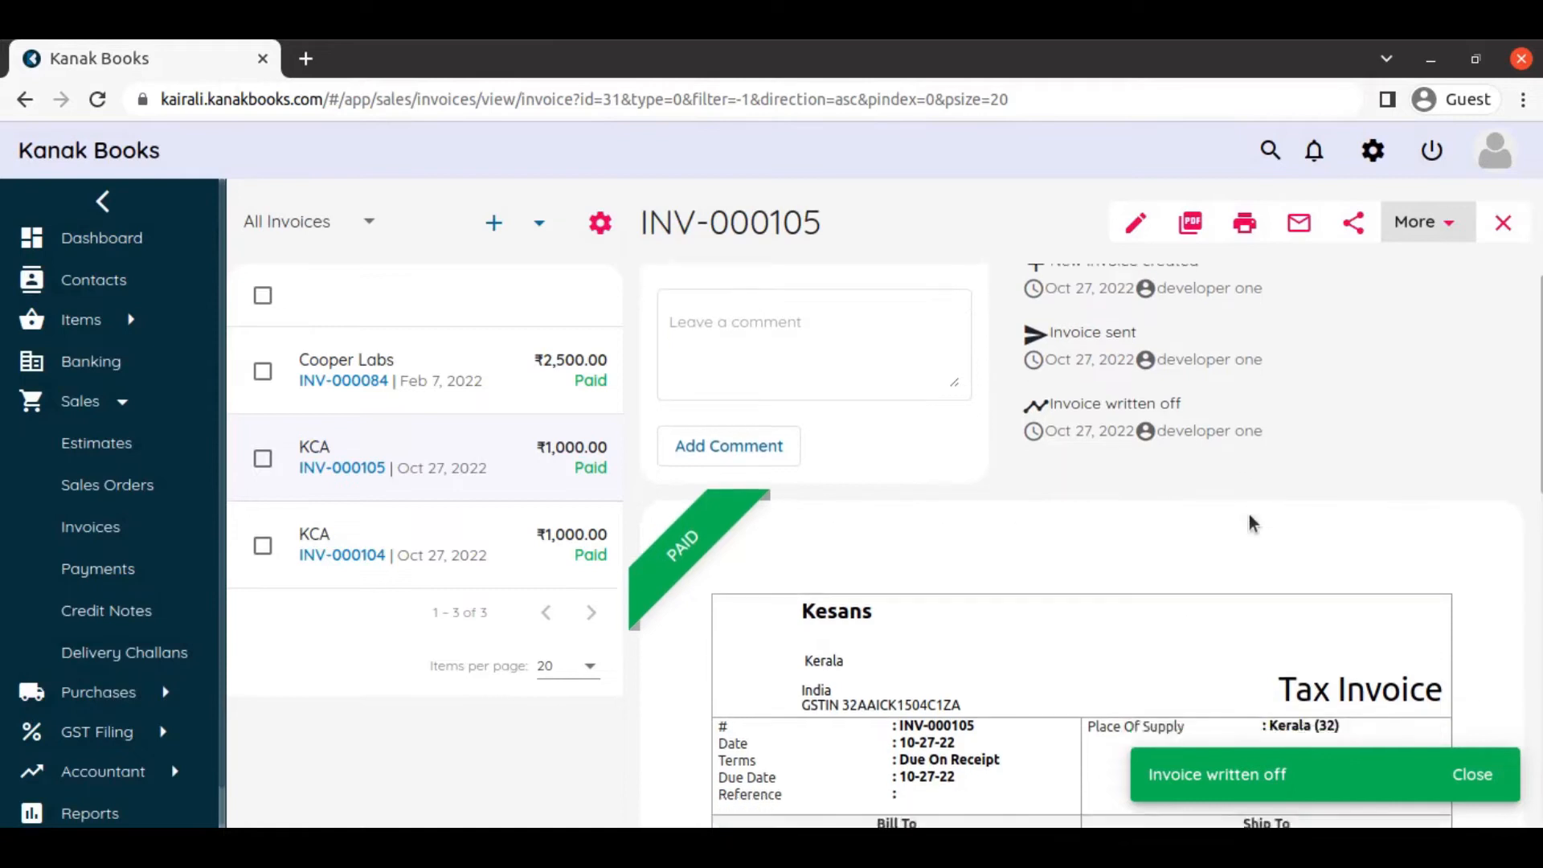
{"action": "scroll", "coordinate": [1248, 523], "scroll_direction": "down", "scroll_amount": 5}
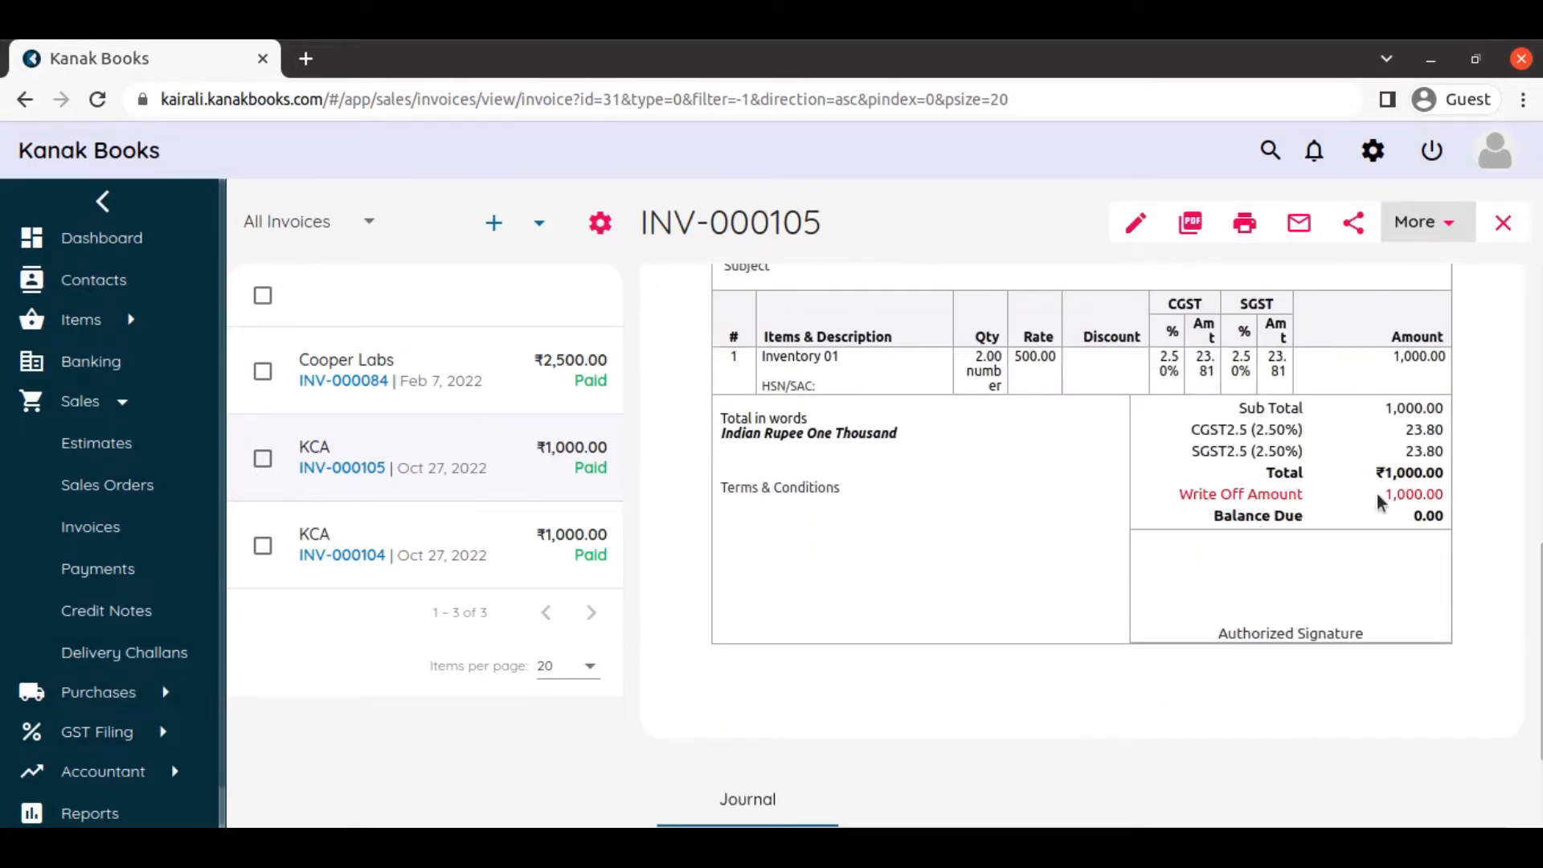
{"action": "scroll", "coordinate": [1443, 494], "scroll_direction": "up", "scroll_amount": 10}
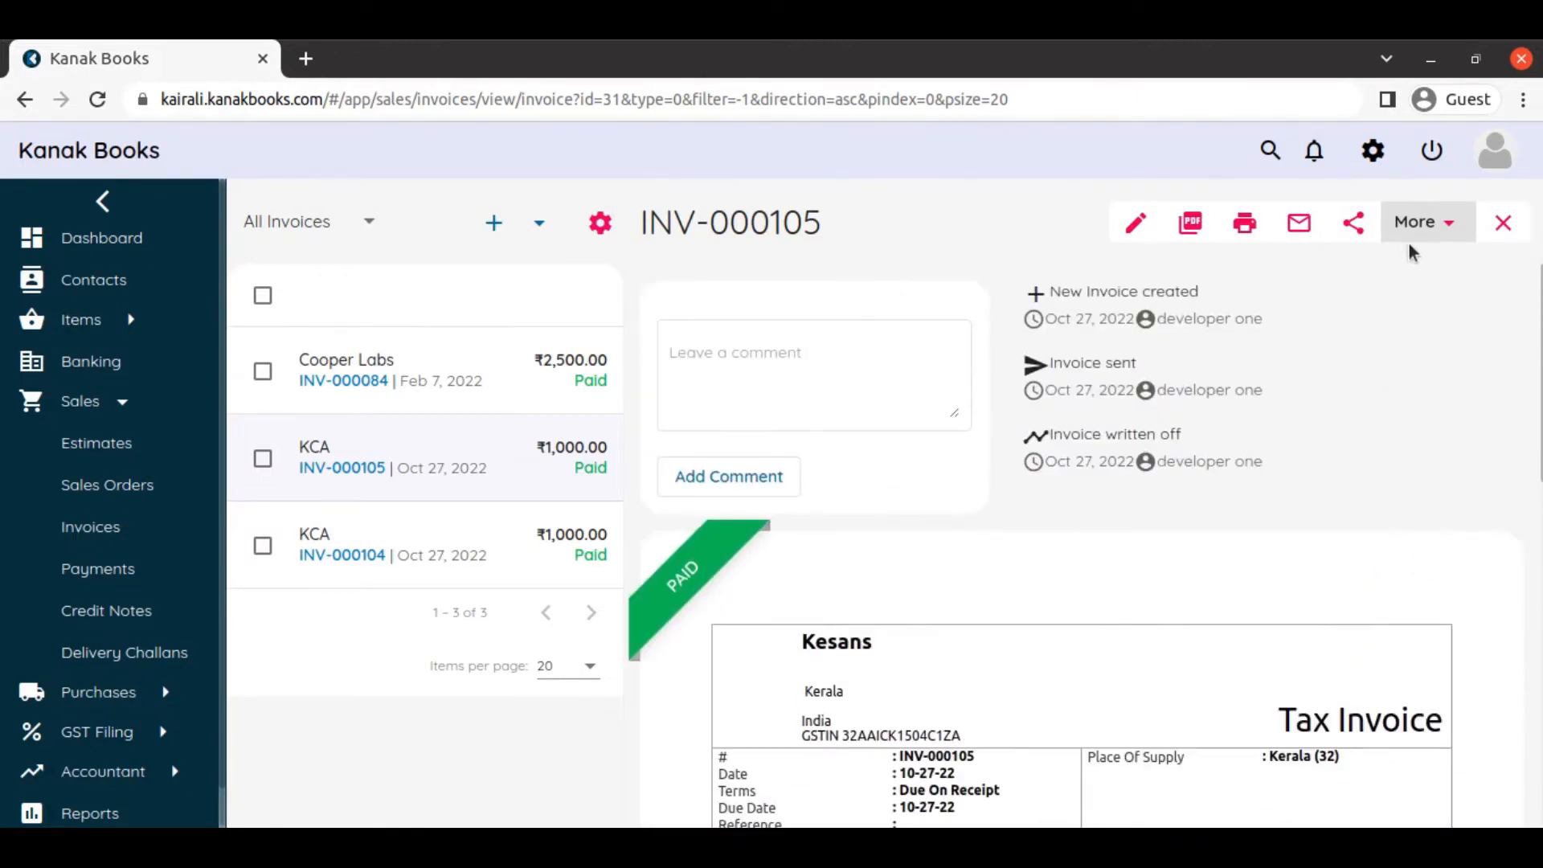
Cancel the write-off of KCA's invoice INV-000105 and check its details and activity history.
{"action": "left_click", "coordinate": [1412, 223]}
{"action": "left_click", "coordinate": [1402, 384]}
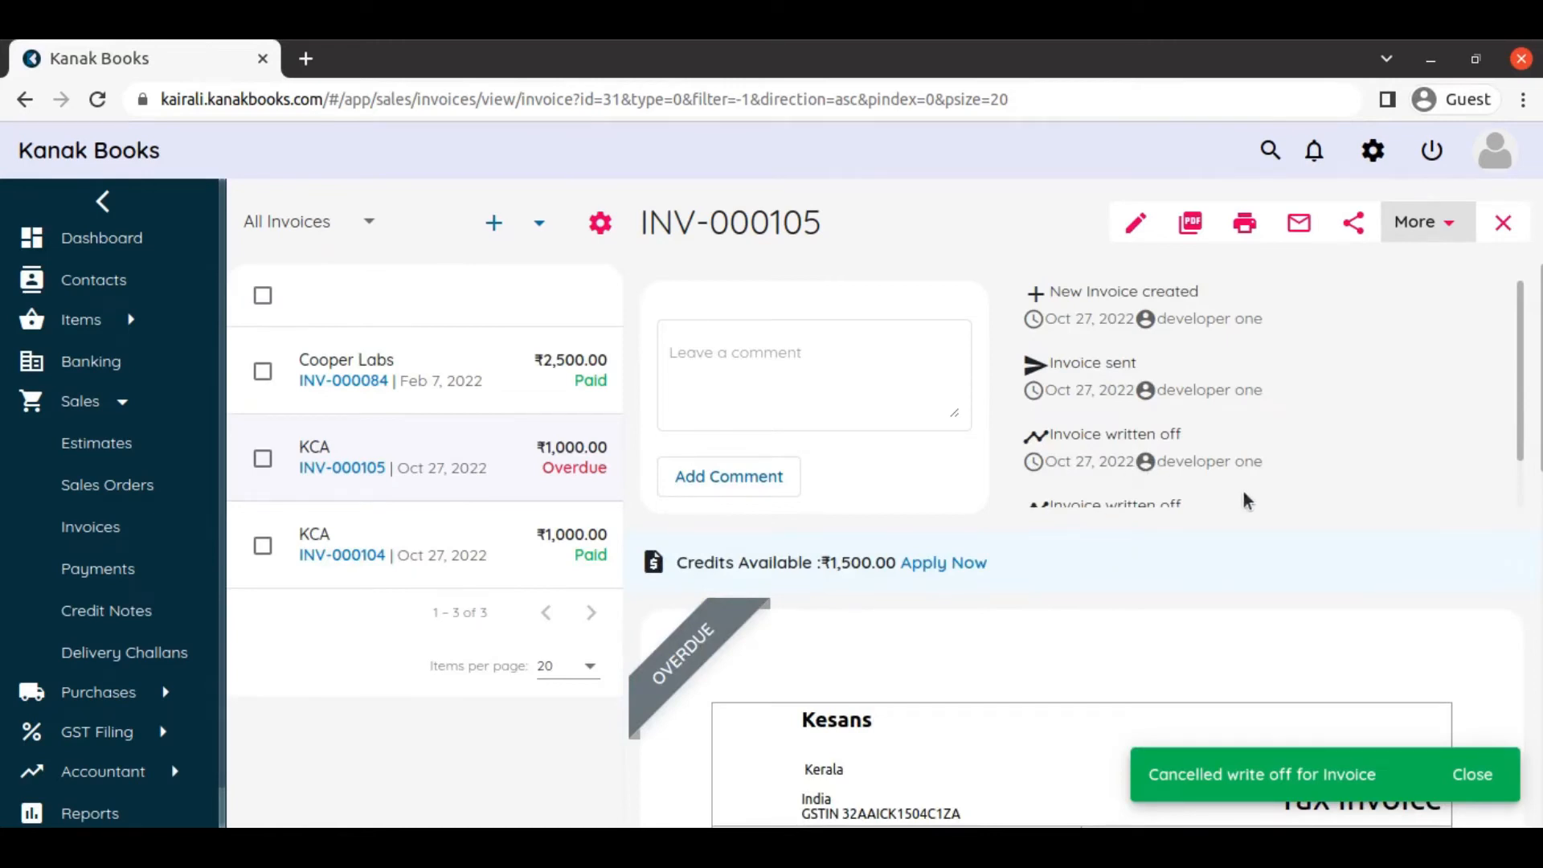
{"action": "scroll", "coordinate": [1183, 540], "scroll_direction": "down", "scroll_amount": 10}
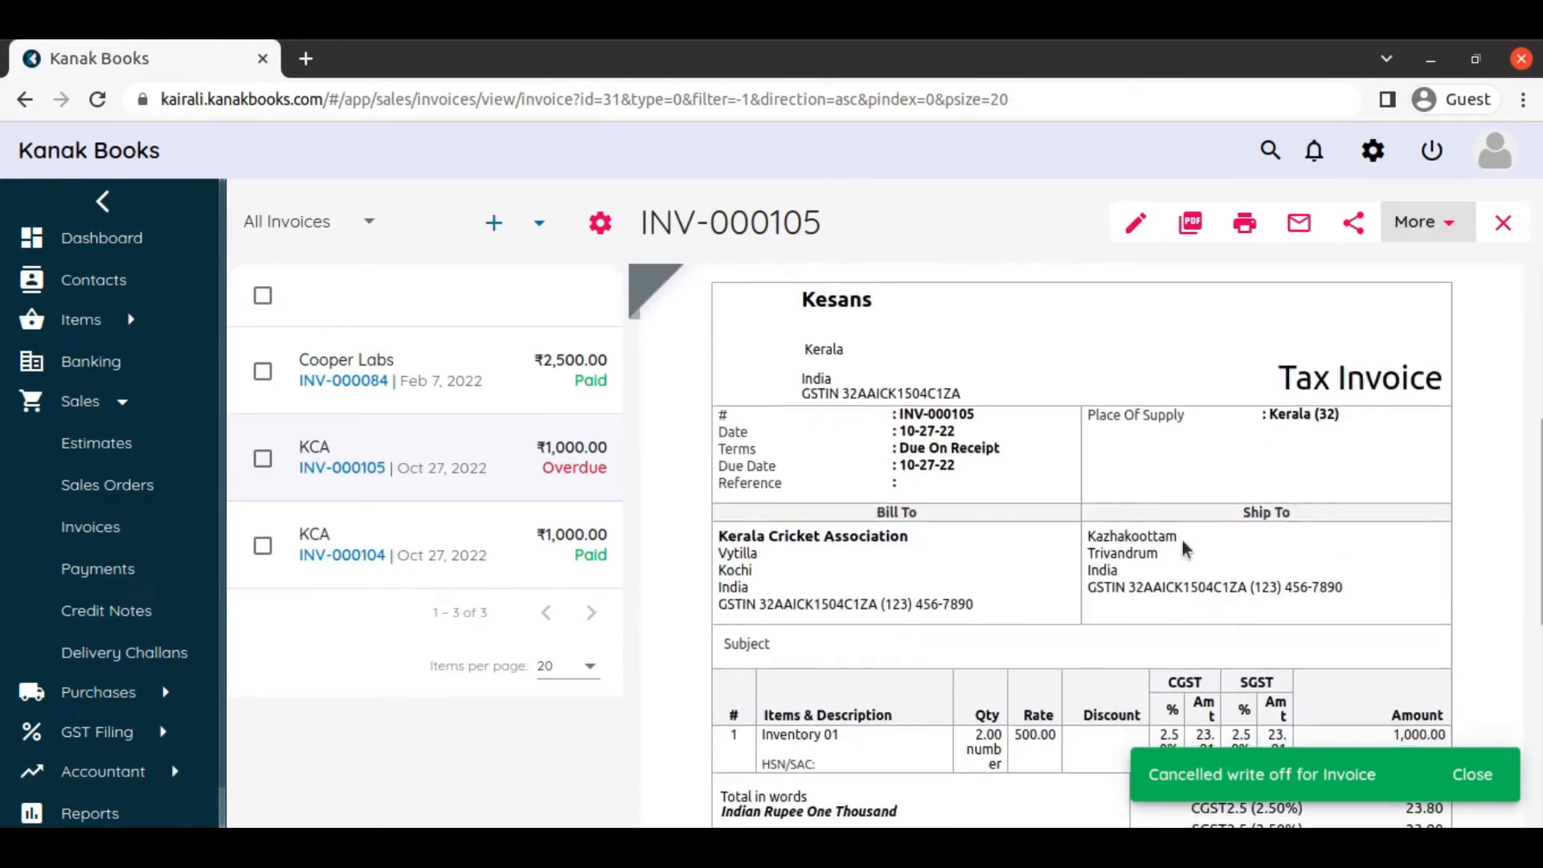
{"action": "scroll", "coordinate": [1188, 526], "scroll_direction": "up", "scroll_amount": 10}
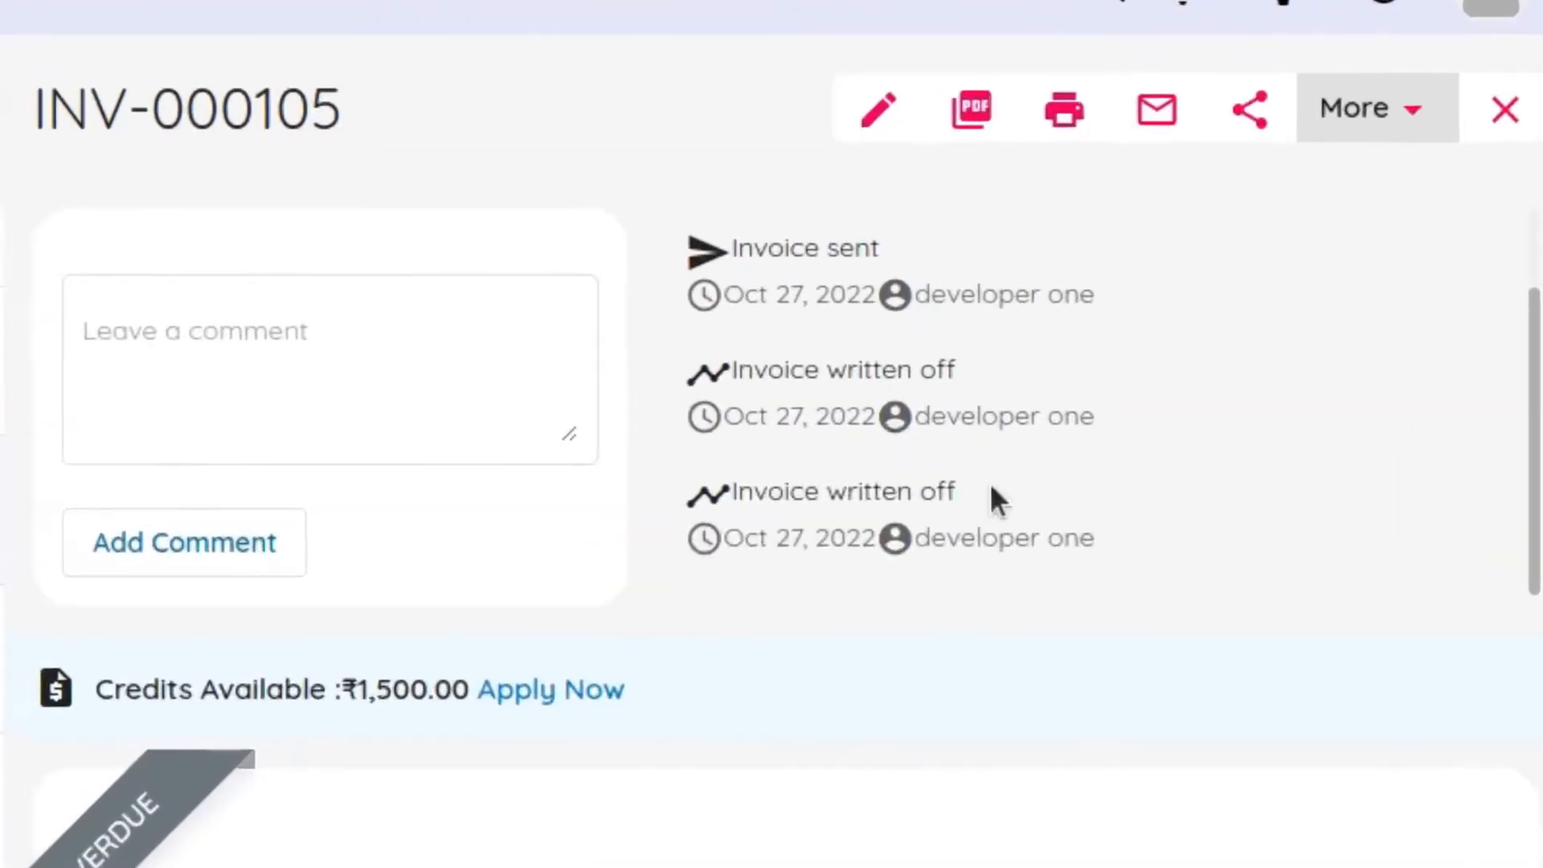
Record a cash payment of 1000 for KCA's overdue invoice INV-000105, deposited to Petty Cash and dated 10-27-22.
{"action": "left_click", "coordinate": [1376, 97]}
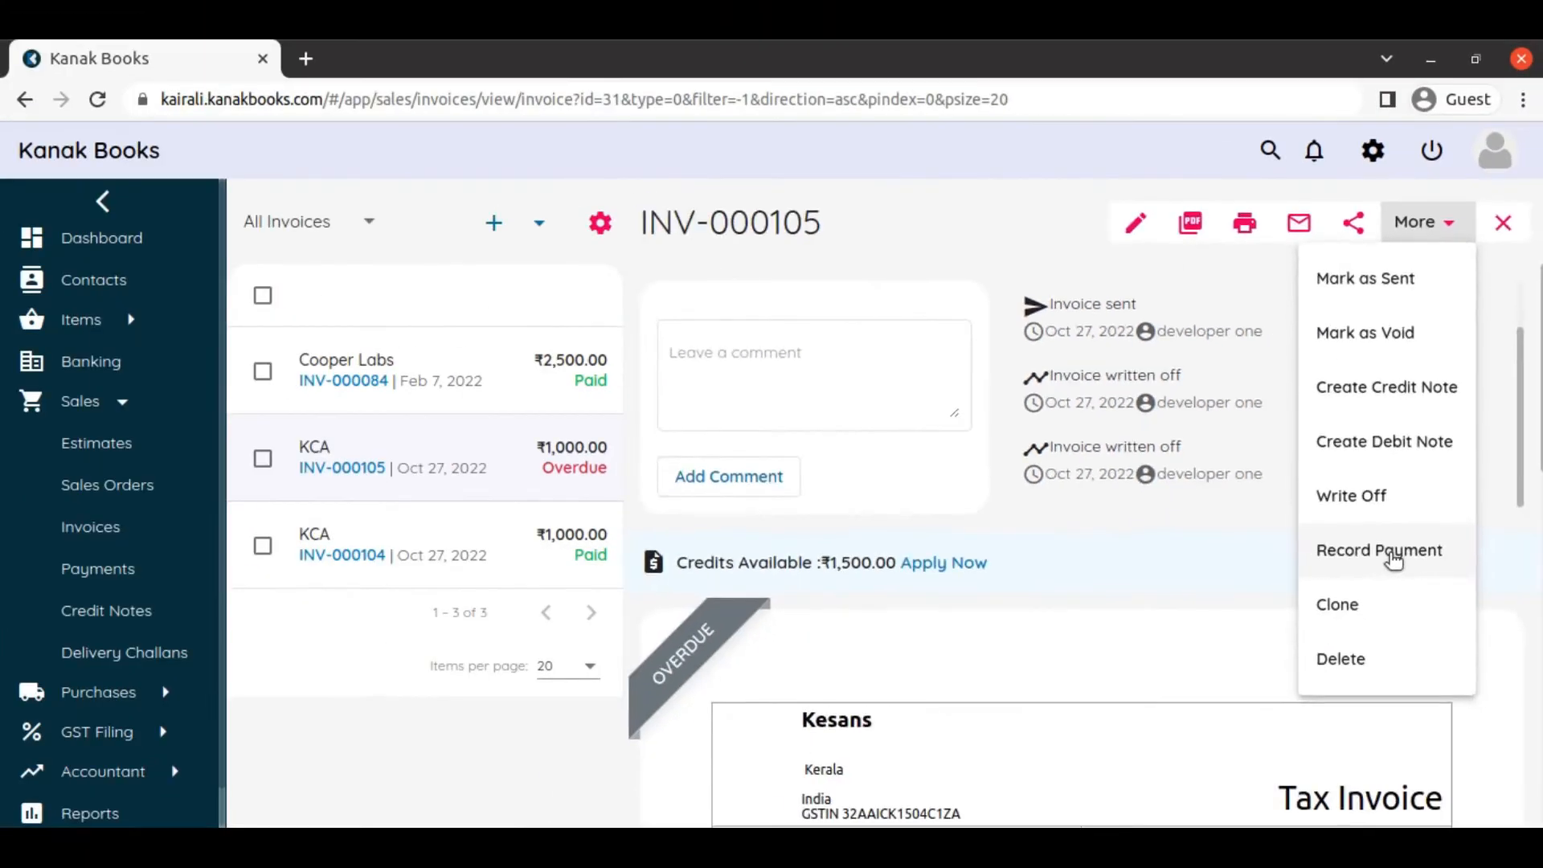
{"action": "left_click", "coordinate": [1285, 717]}
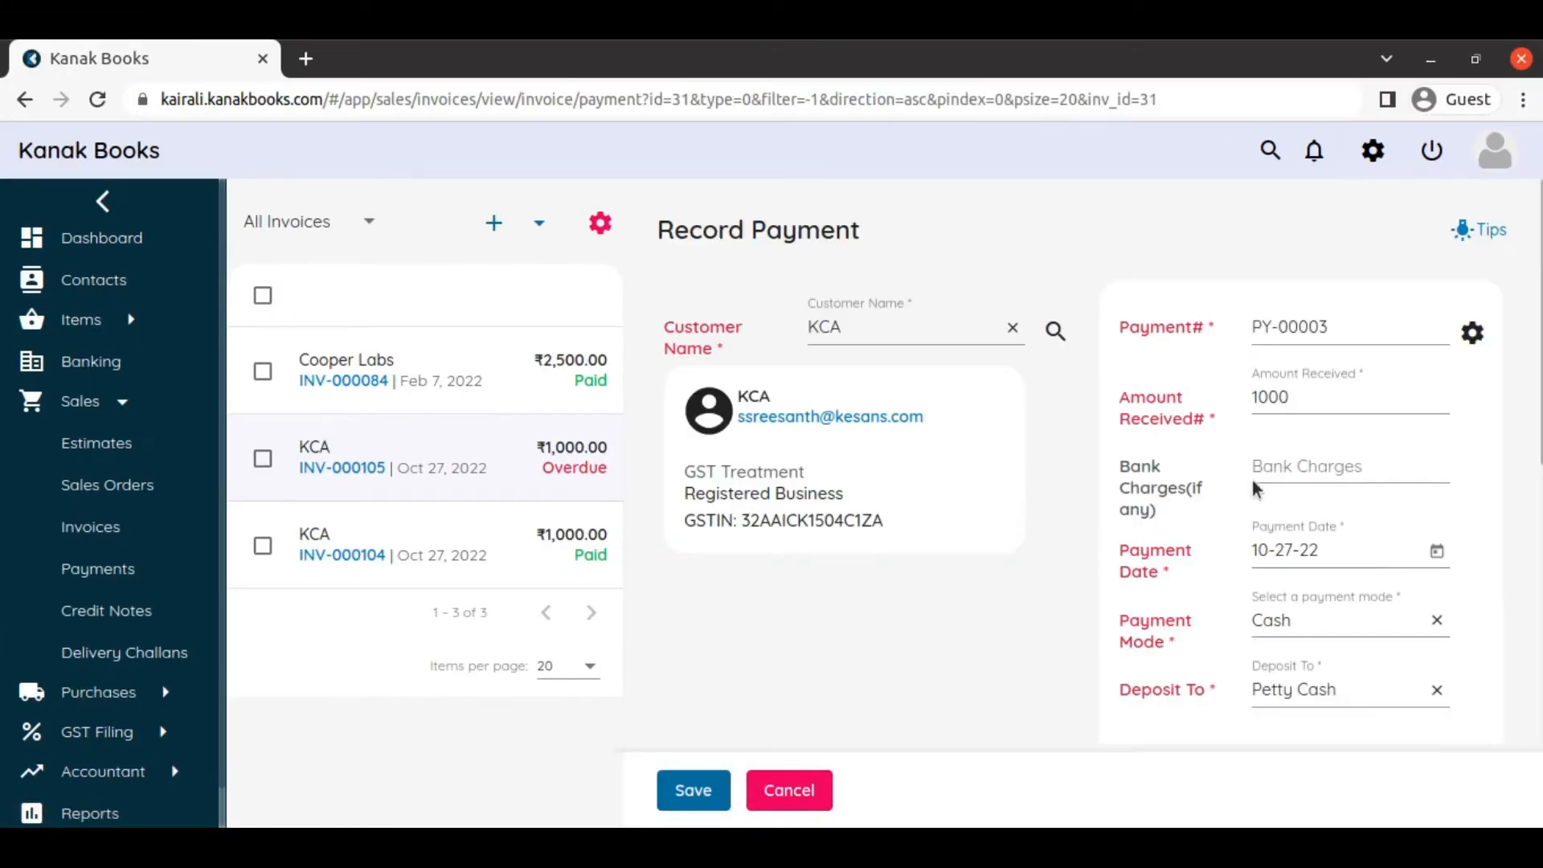
{"action": "scroll", "coordinate": [1289, 459], "scroll_direction": "down", "scroll_amount": 4}
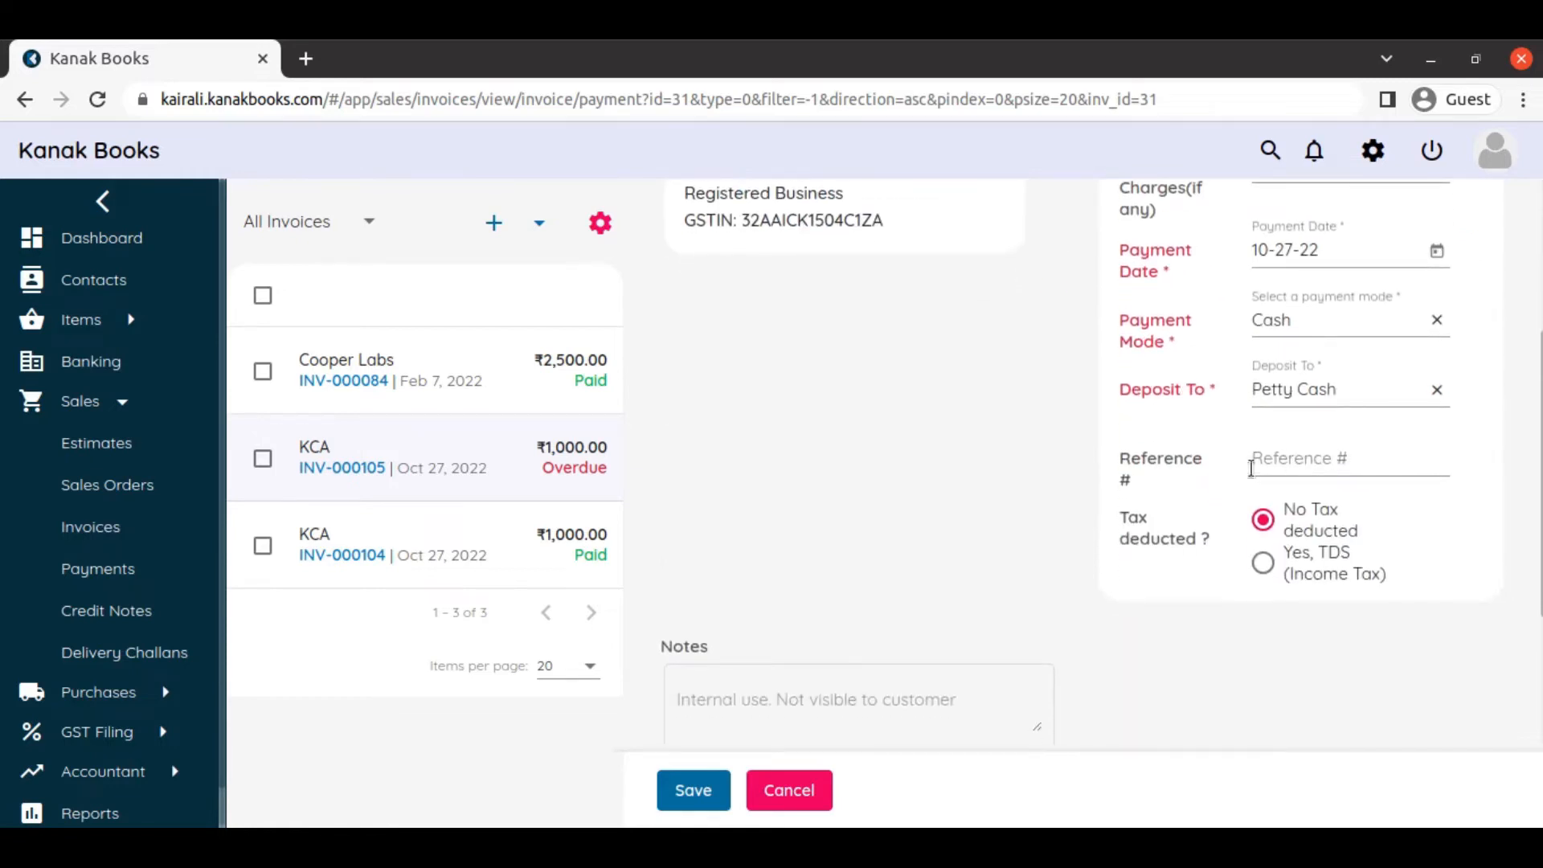
{"action": "scroll", "coordinate": [802, 492], "scroll_direction": "up", "scroll_amount": 4}
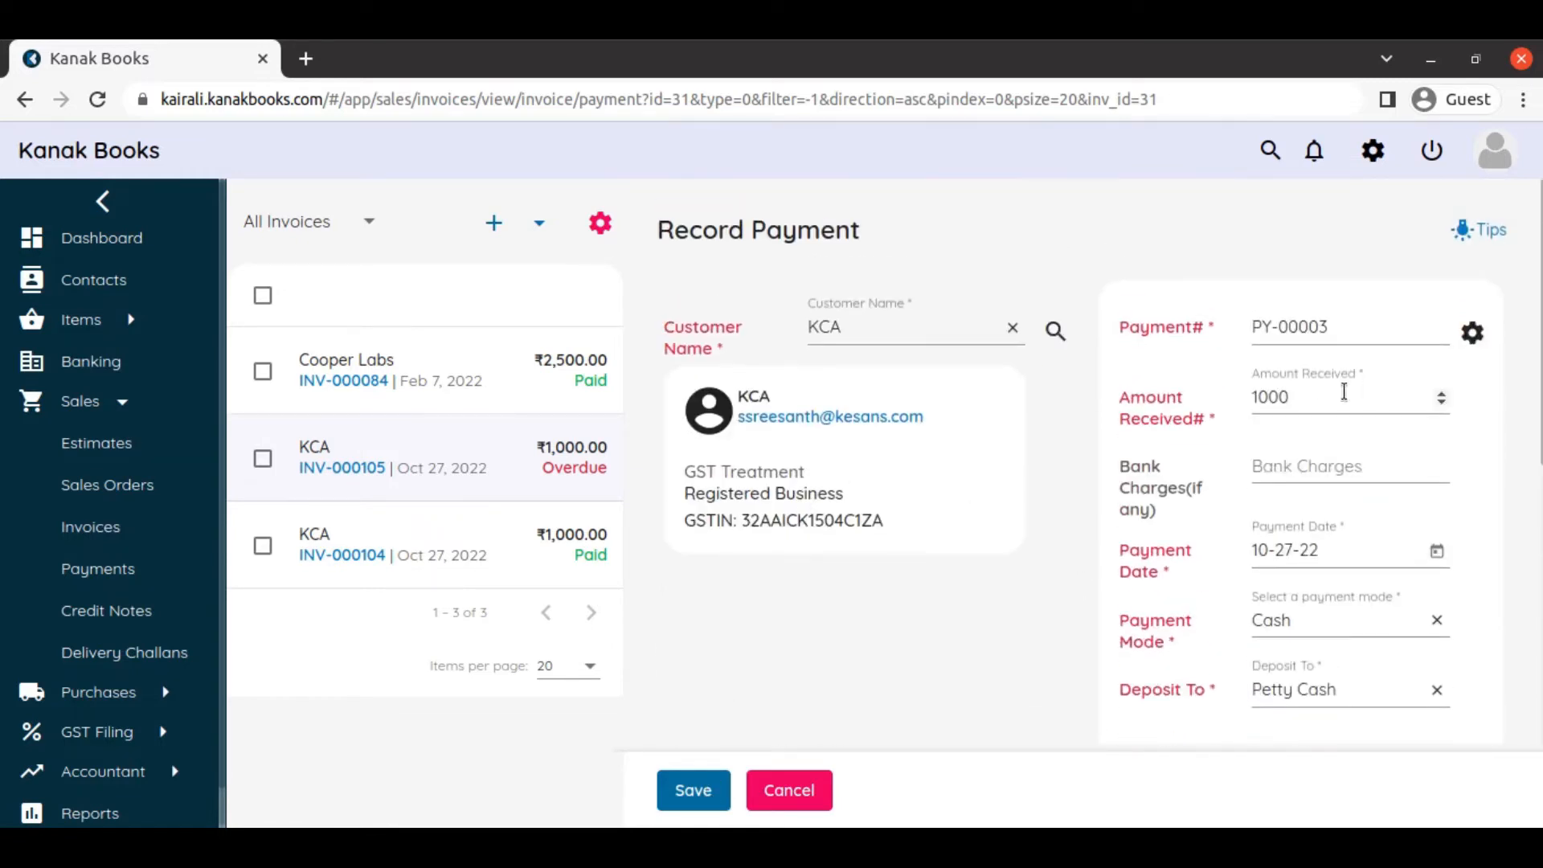
{"action": "left_click", "coordinate": [696, 793]}
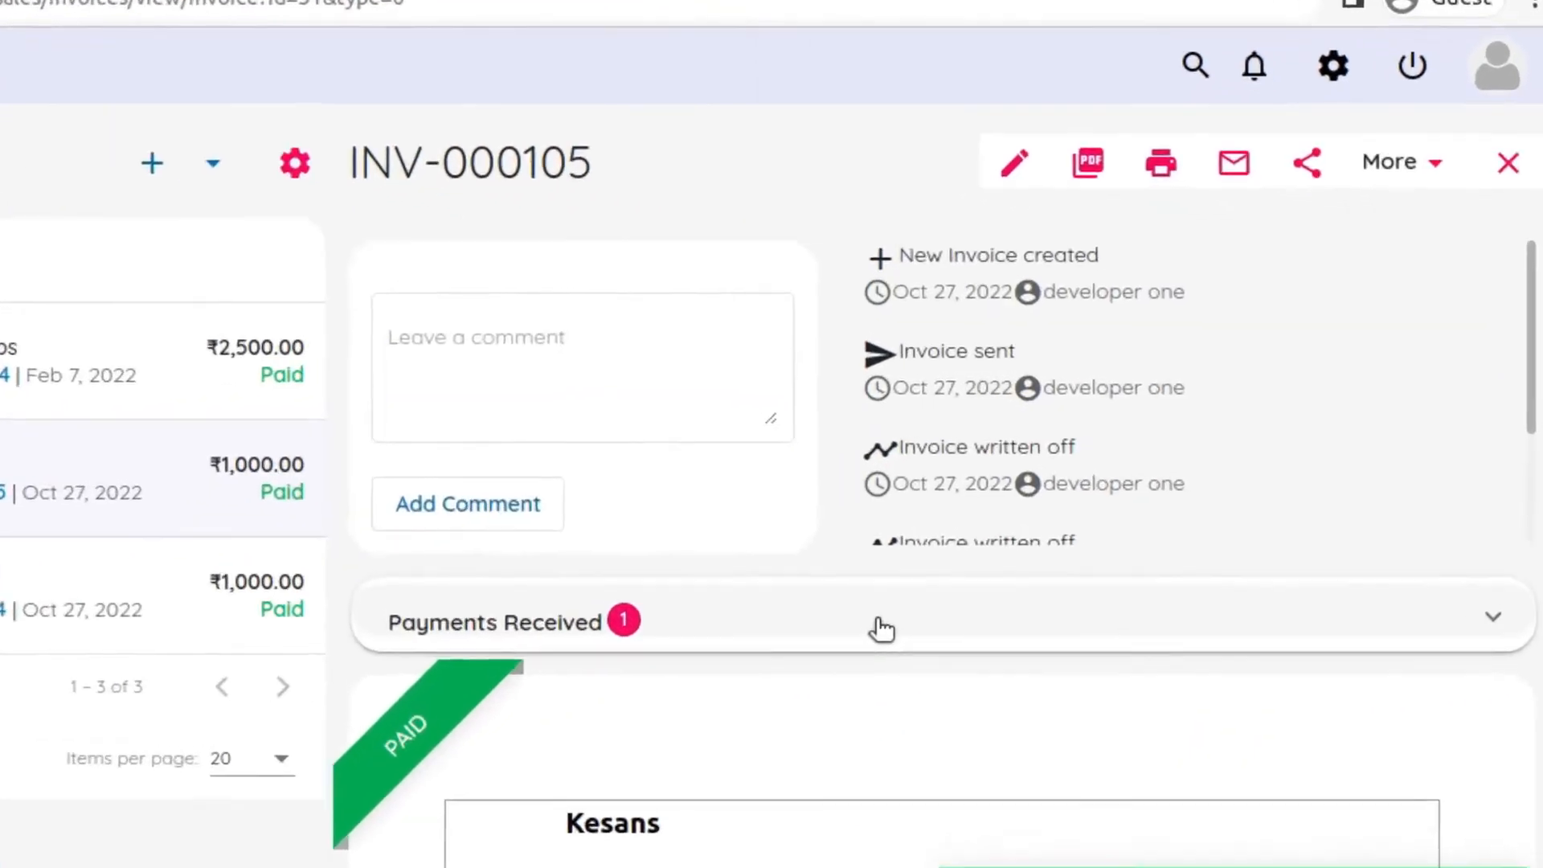
Open payment PY-00003 from the invoice's received payments, check its applied invoices and return to INV-000105.
{"action": "left_click", "coordinate": [1036, 569]}
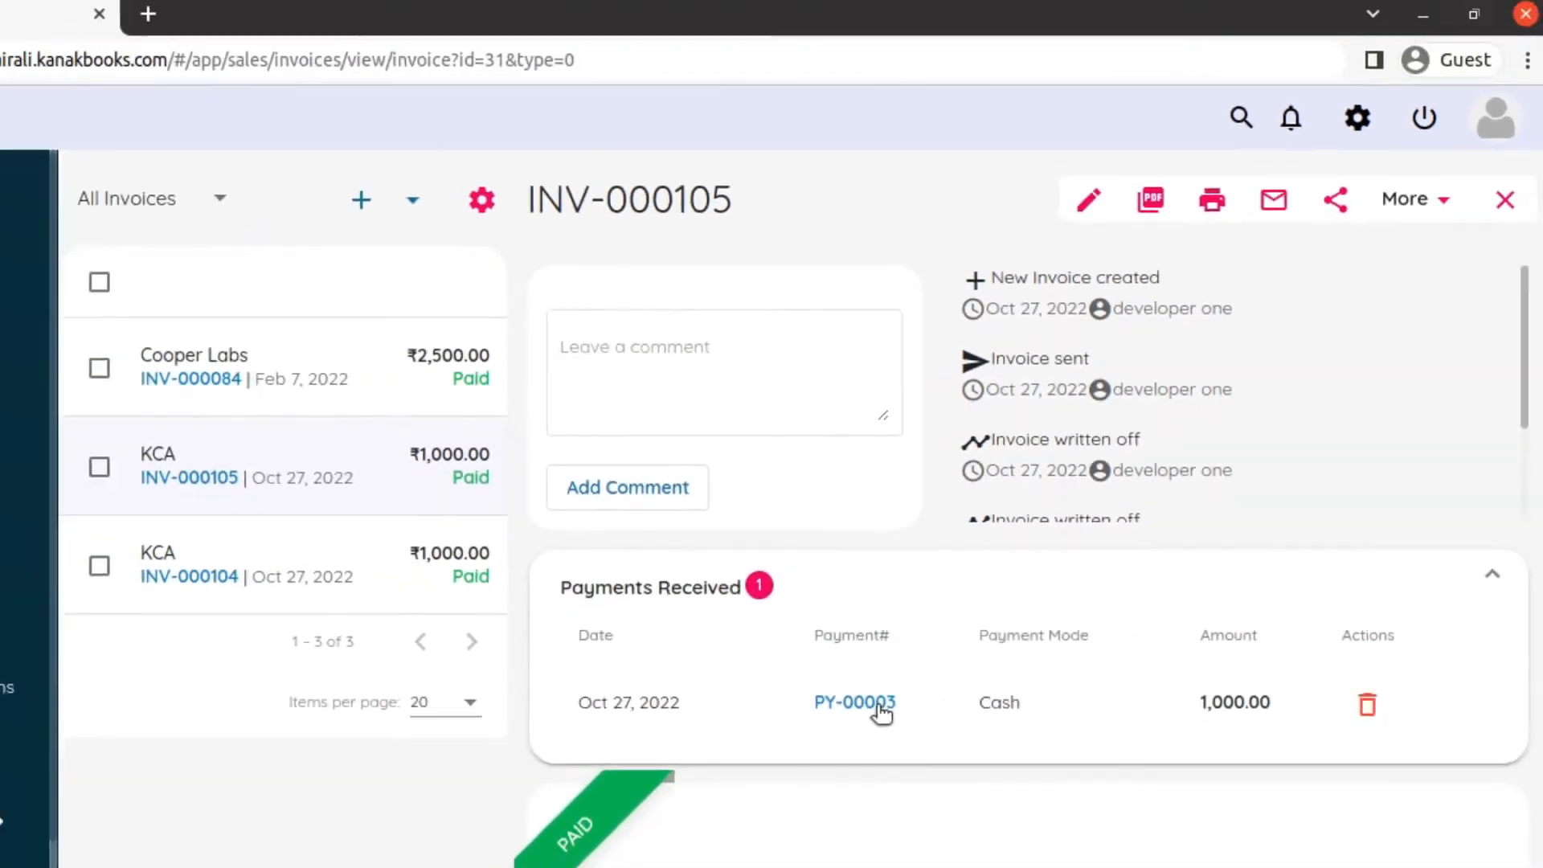
{"action": "left_click", "coordinate": [689, 800]}
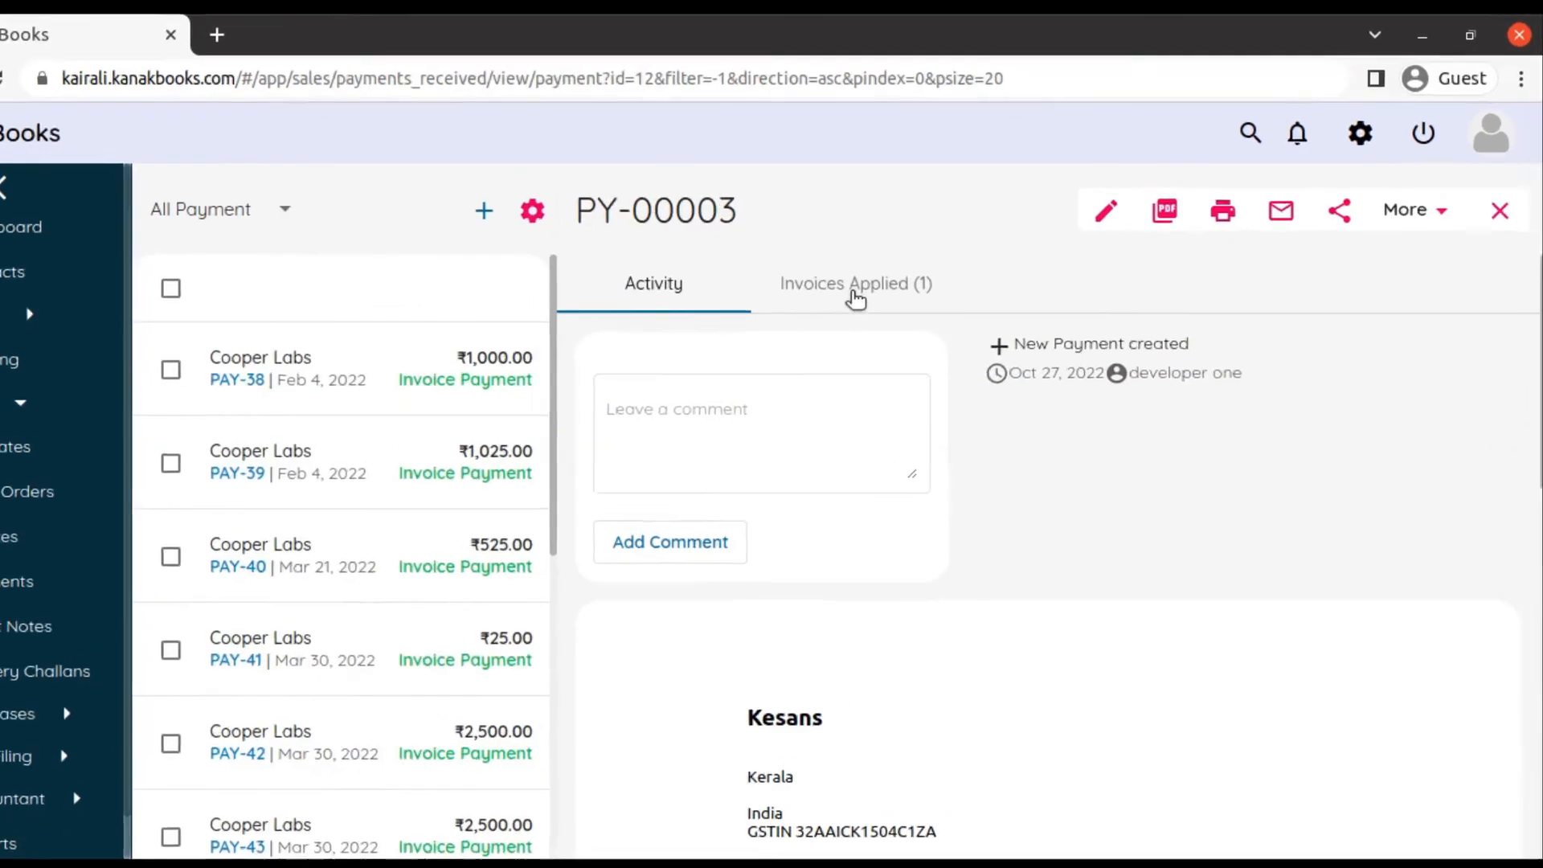
{"action": "left_click", "coordinate": [899, 300]}
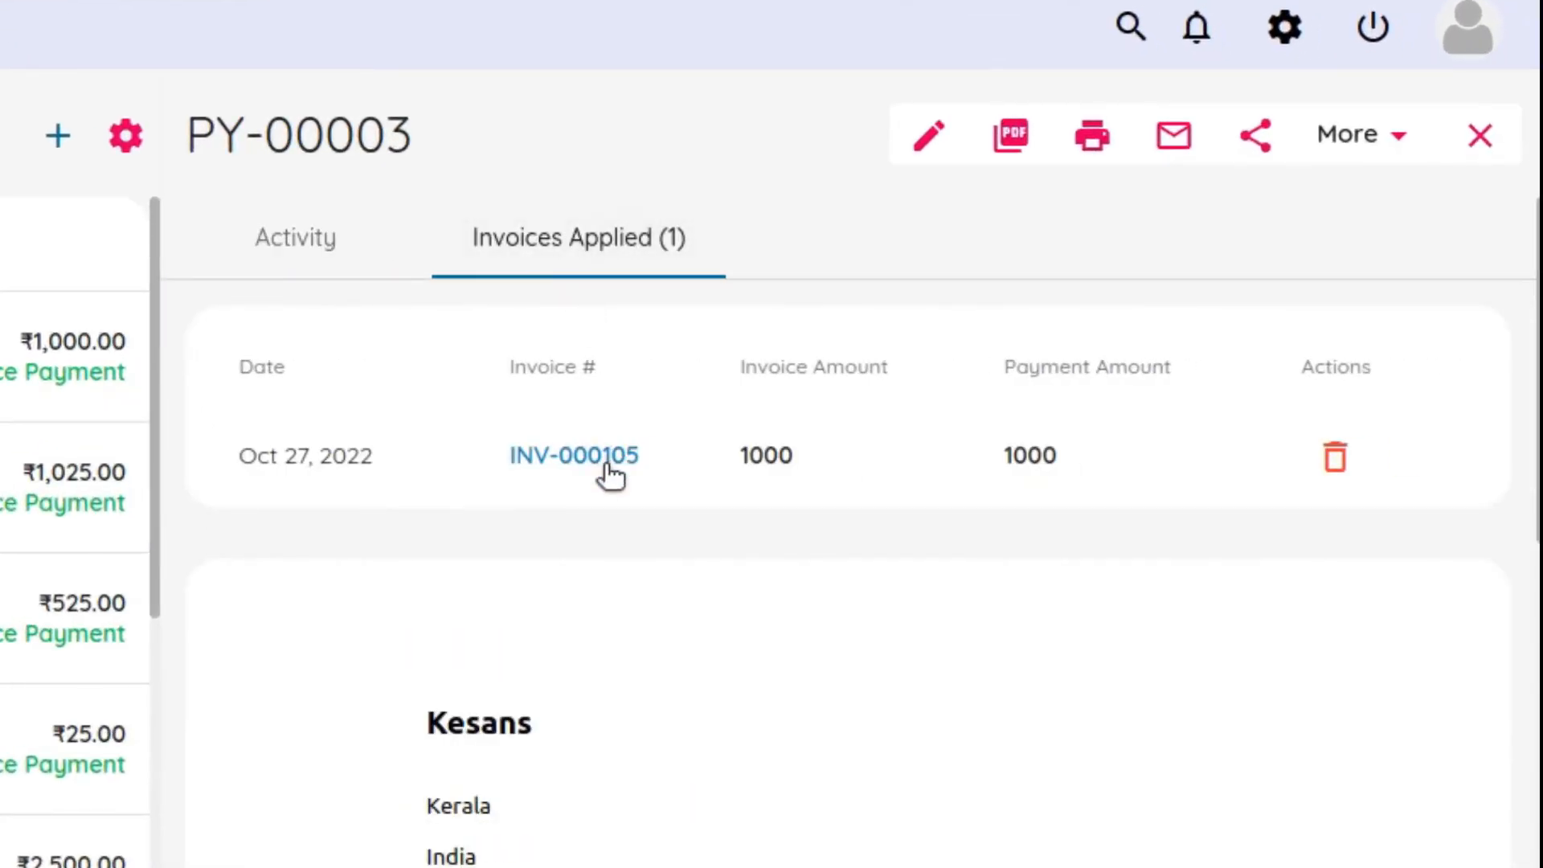
{"action": "left_click", "coordinate": [606, 466]}
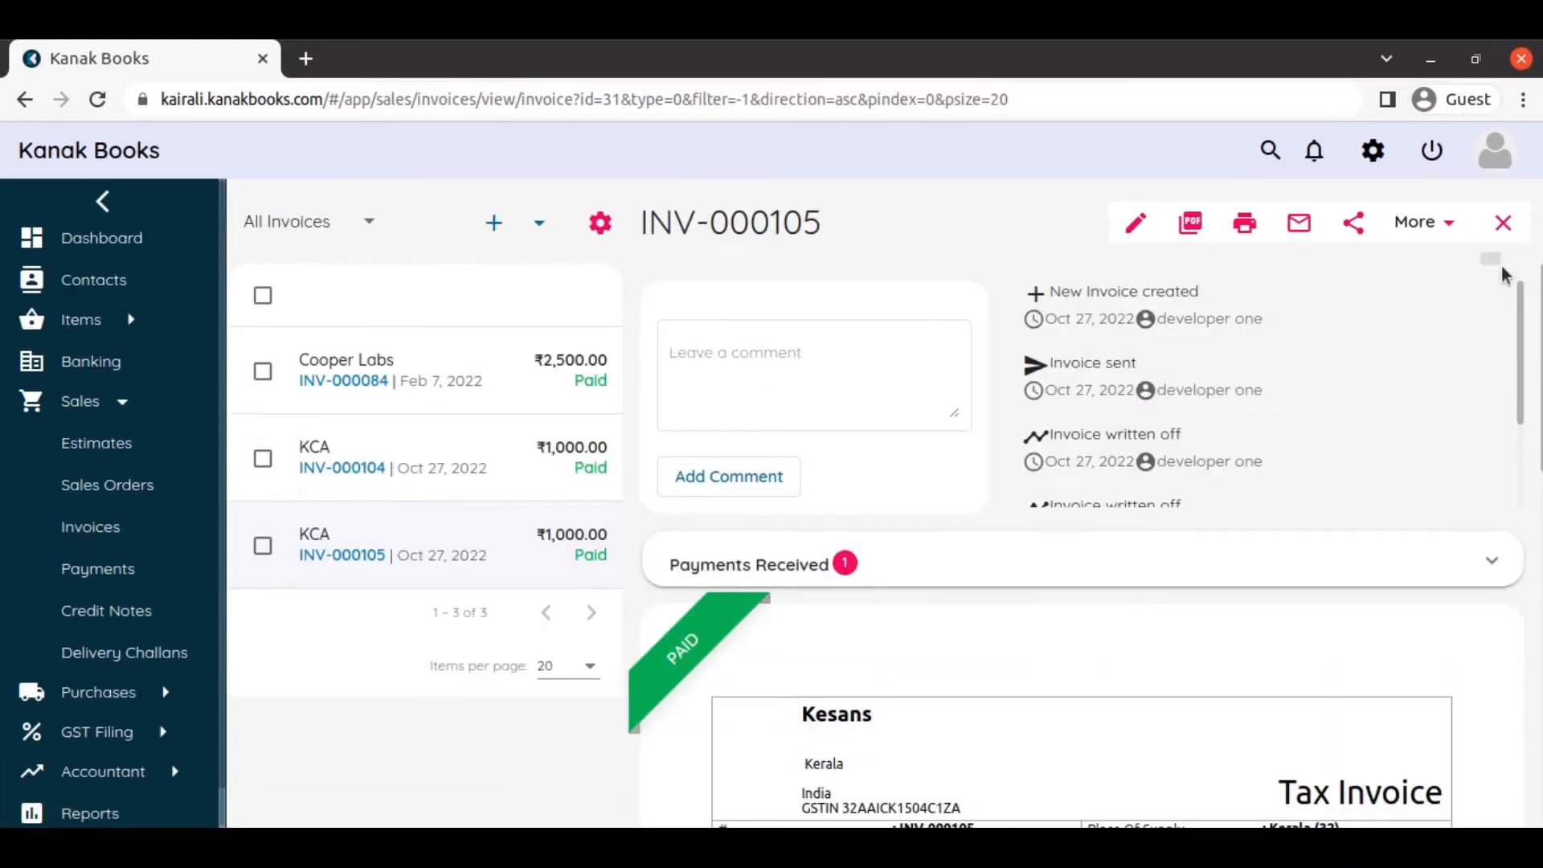
Clone KCA's paid invoice INV-000105, check the copied details and save the copy as a new invoice.
{"action": "left_click", "coordinate": [1444, 236]}
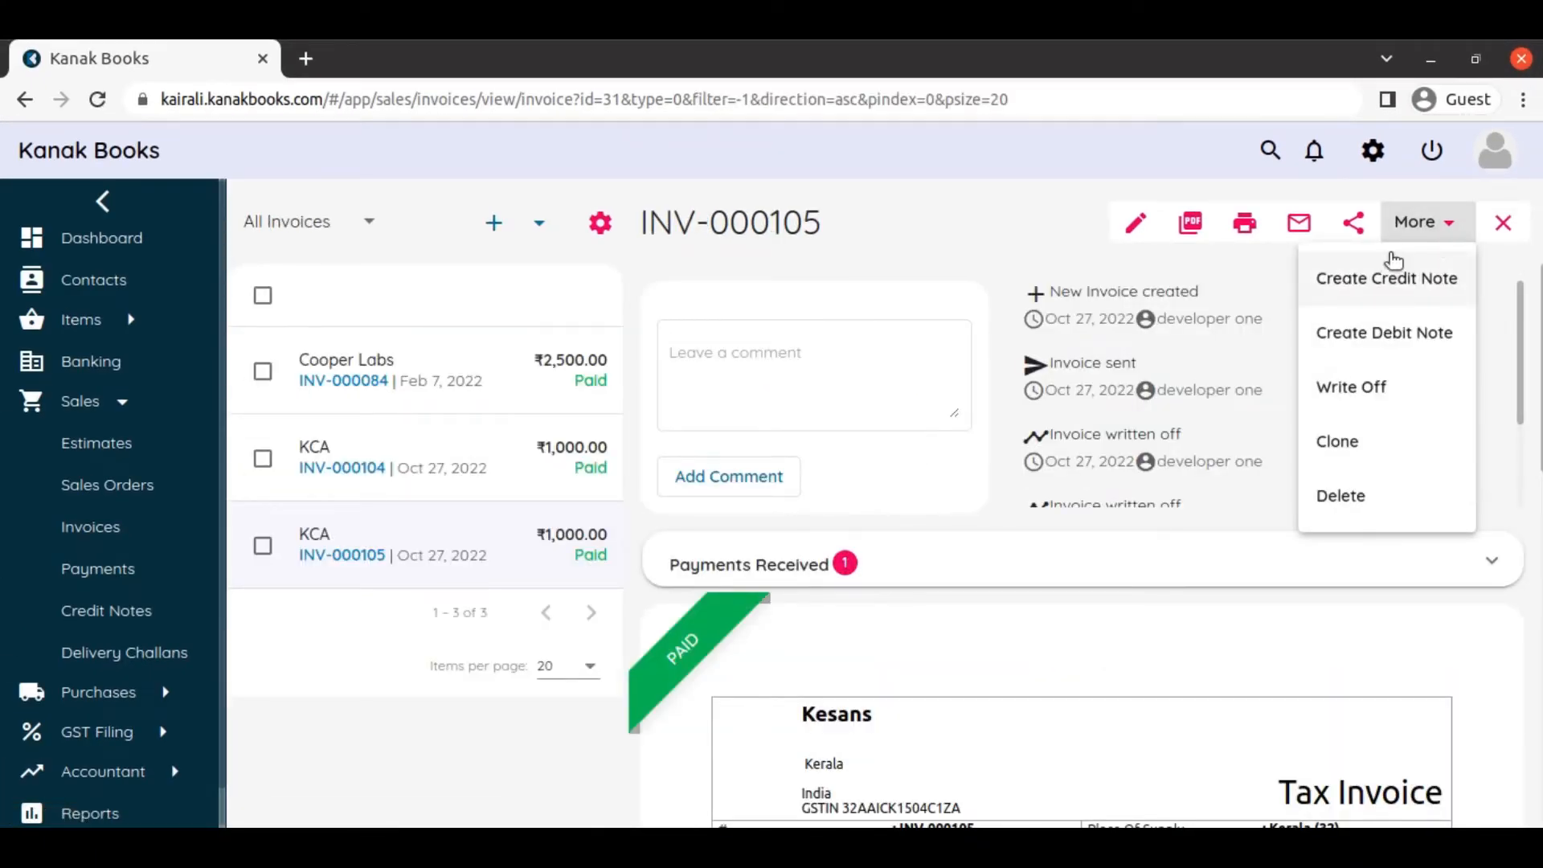
{"action": "left_click", "coordinate": [1275, 261]}
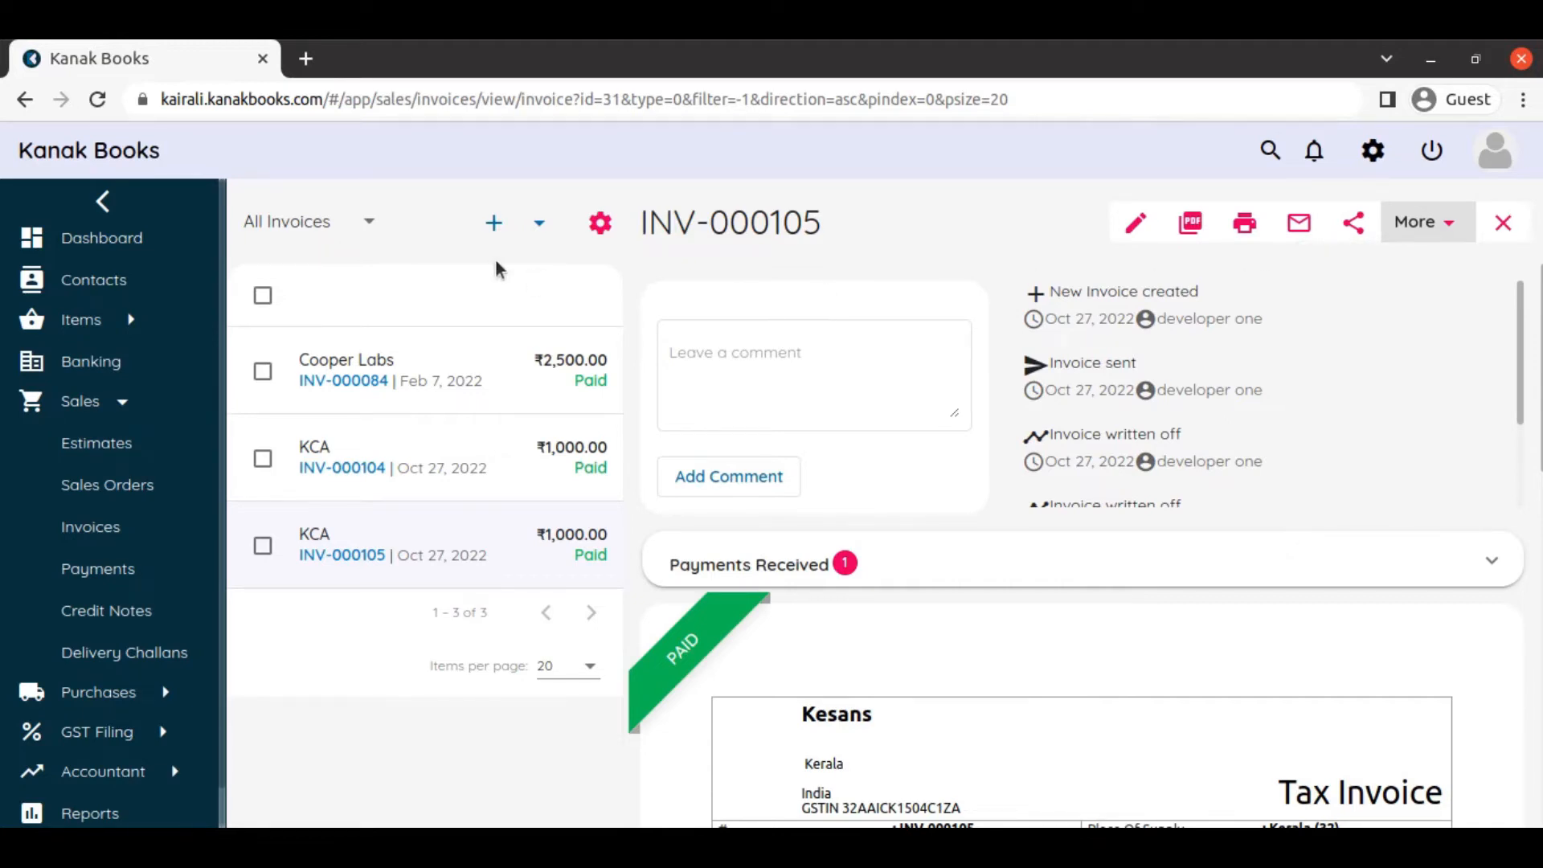
{"action": "left_click", "coordinate": [1418, 223]}
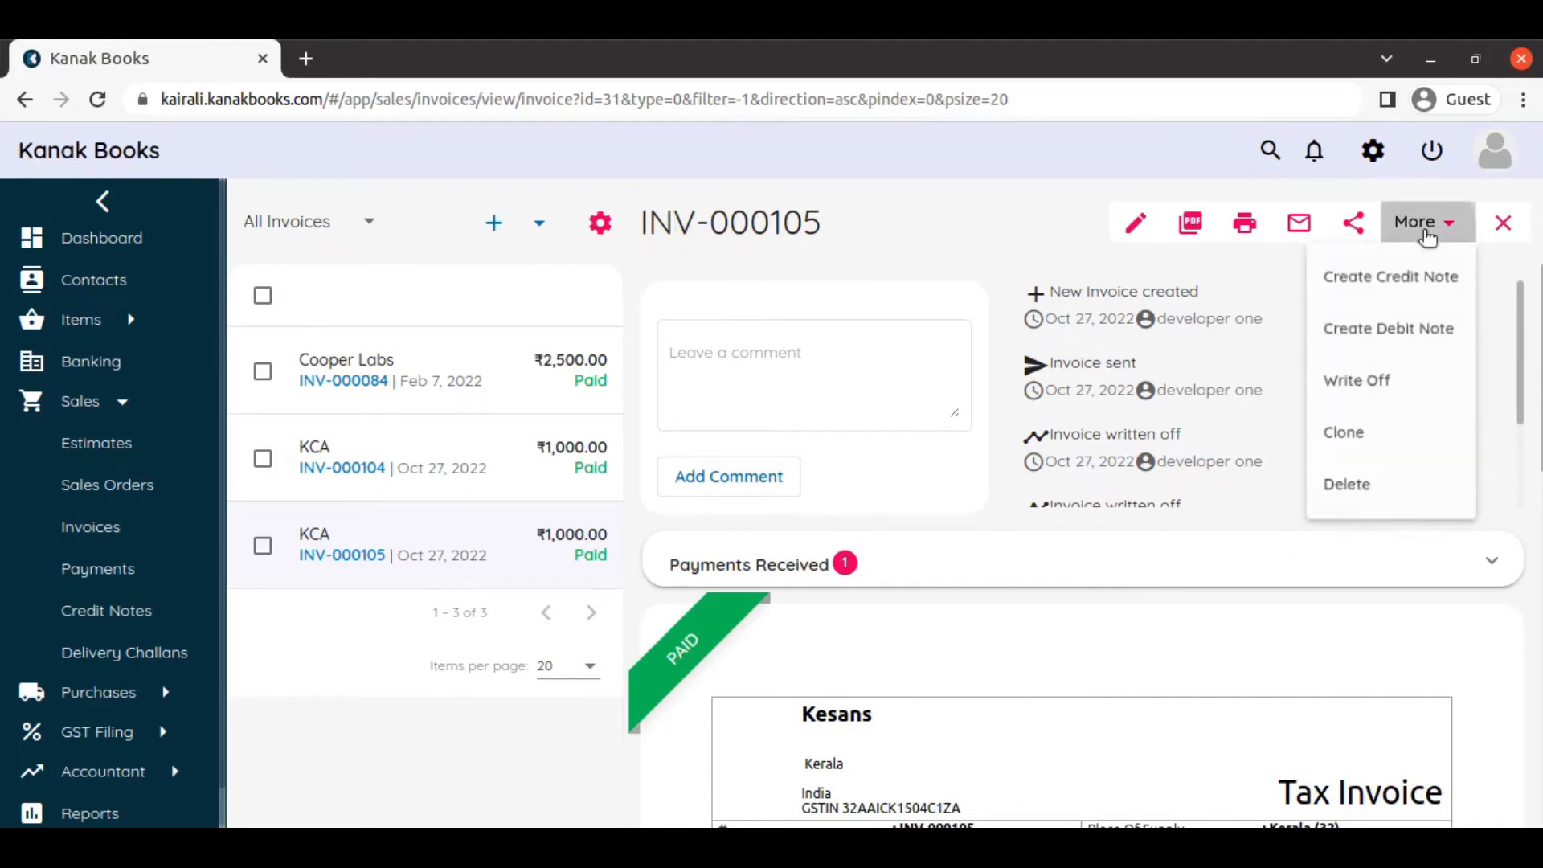
{"action": "left_click", "coordinate": [1385, 438]}
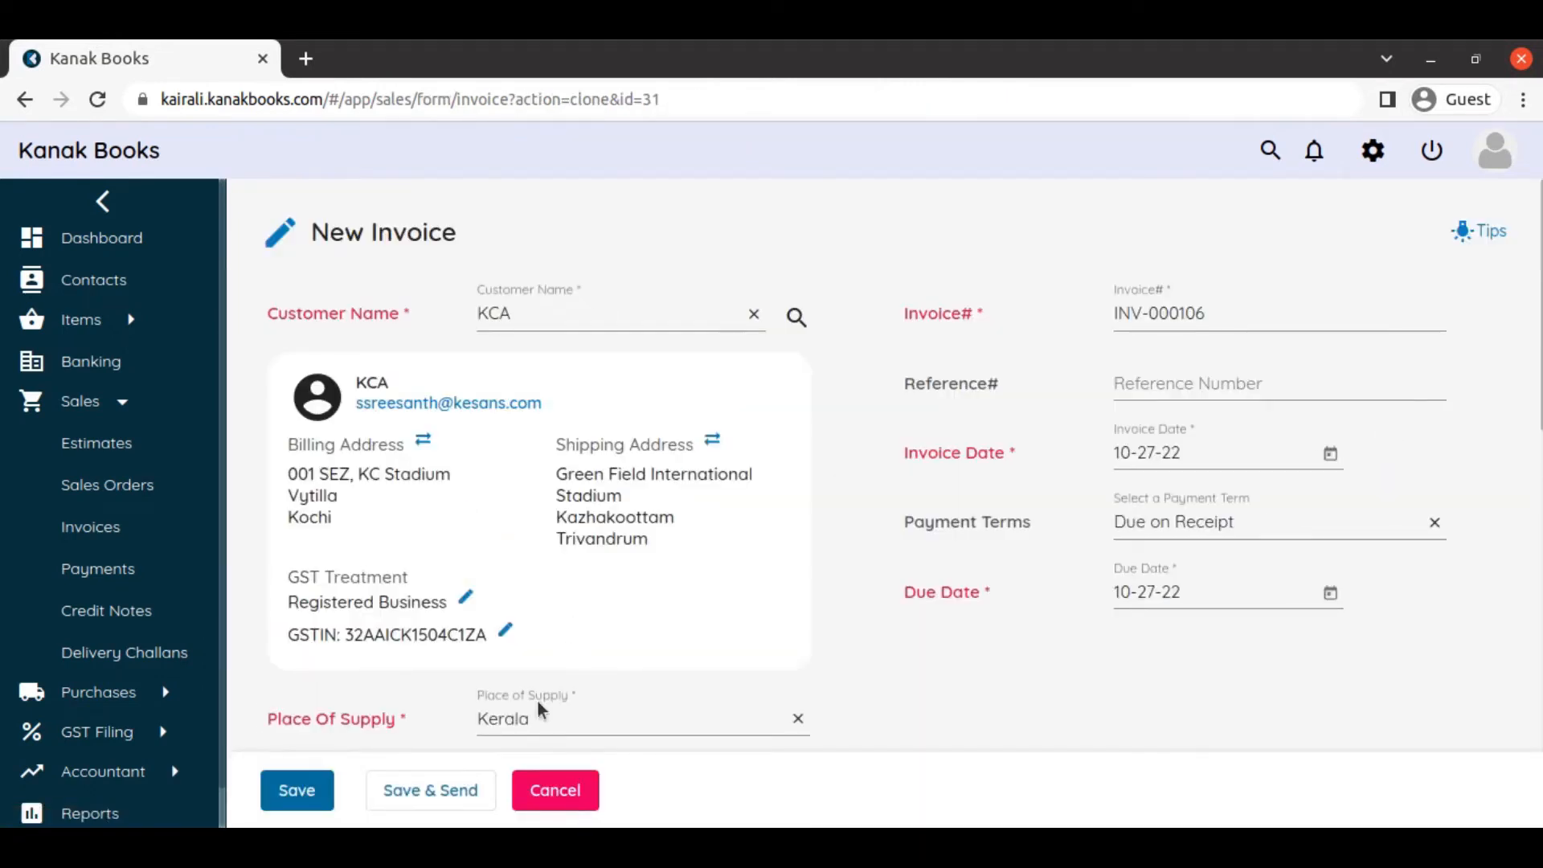
{"action": "scroll", "coordinate": [470, 461], "scroll_direction": "down", "scroll_amount": 8}
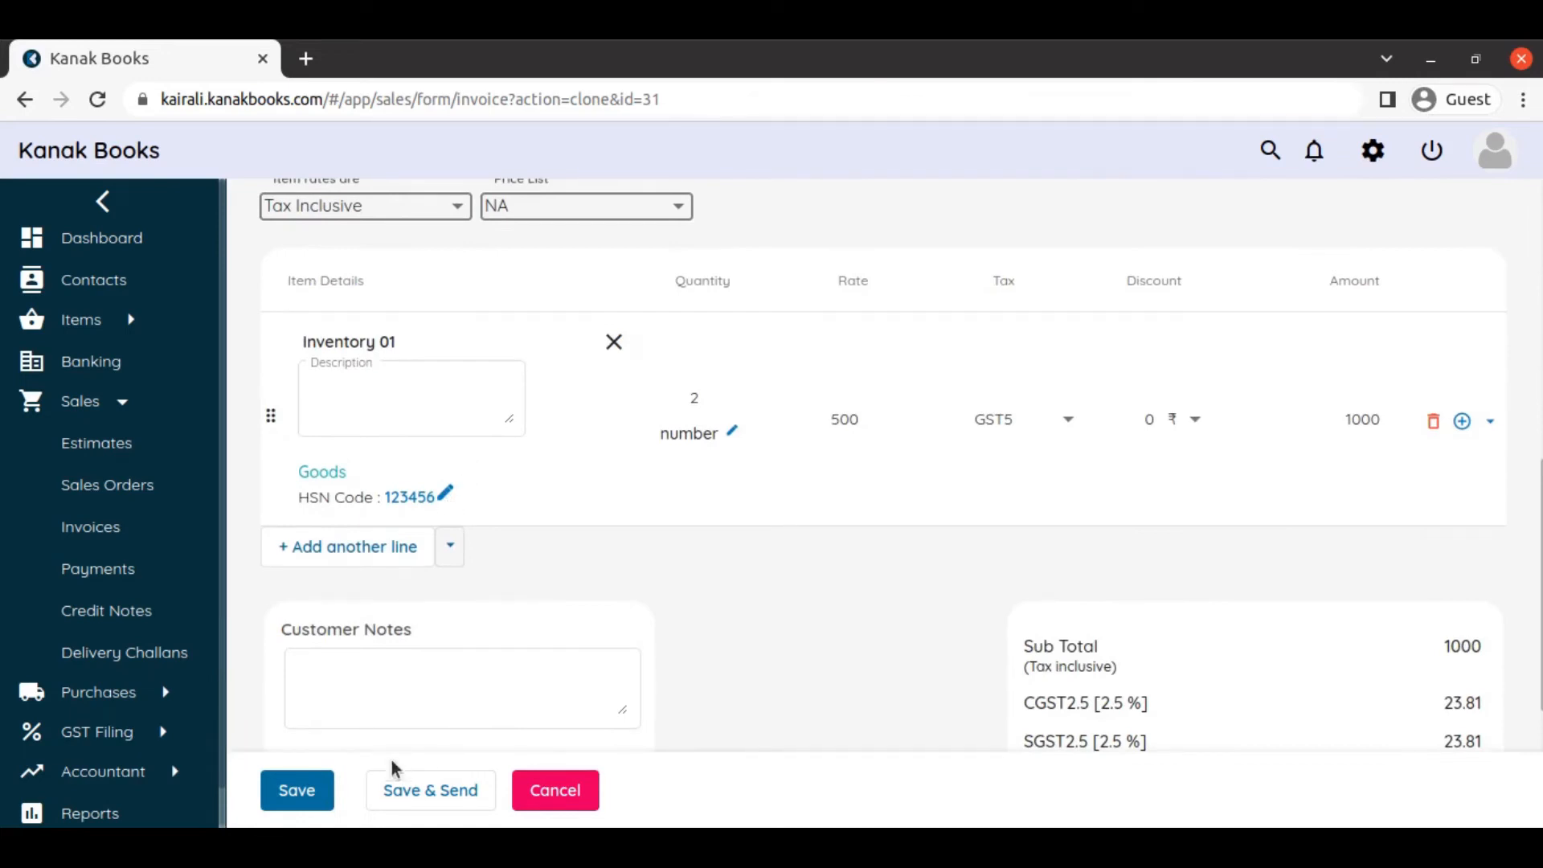
{"action": "left_click", "coordinate": [314, 792]}
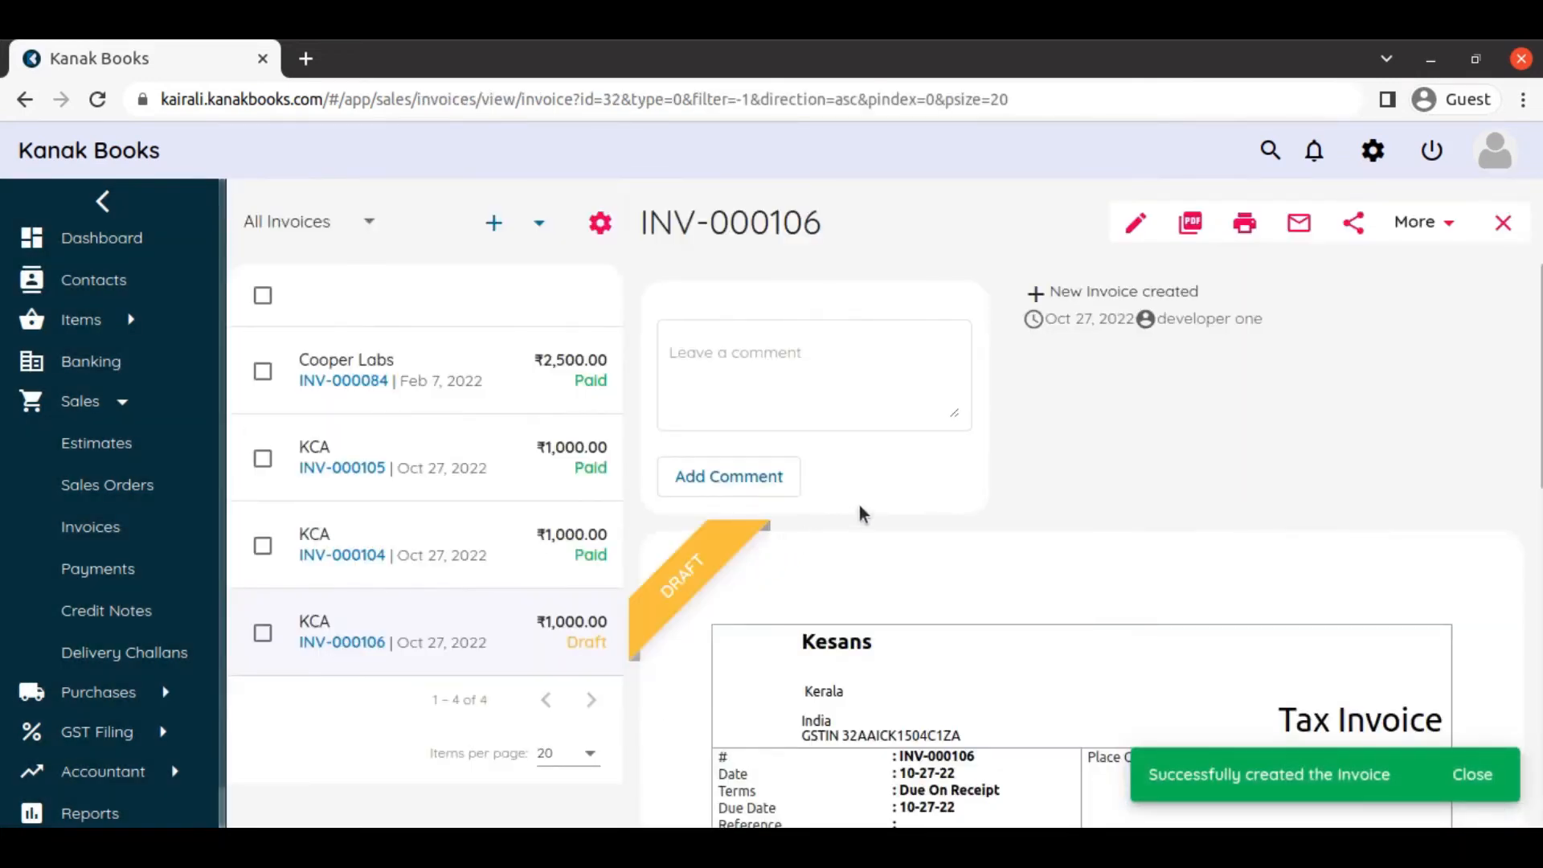
Mark KCA's draft invoice INV-000106 as sent and start a credit note from it.
{"action": "left_click", "coordinate": [1410, 225]}
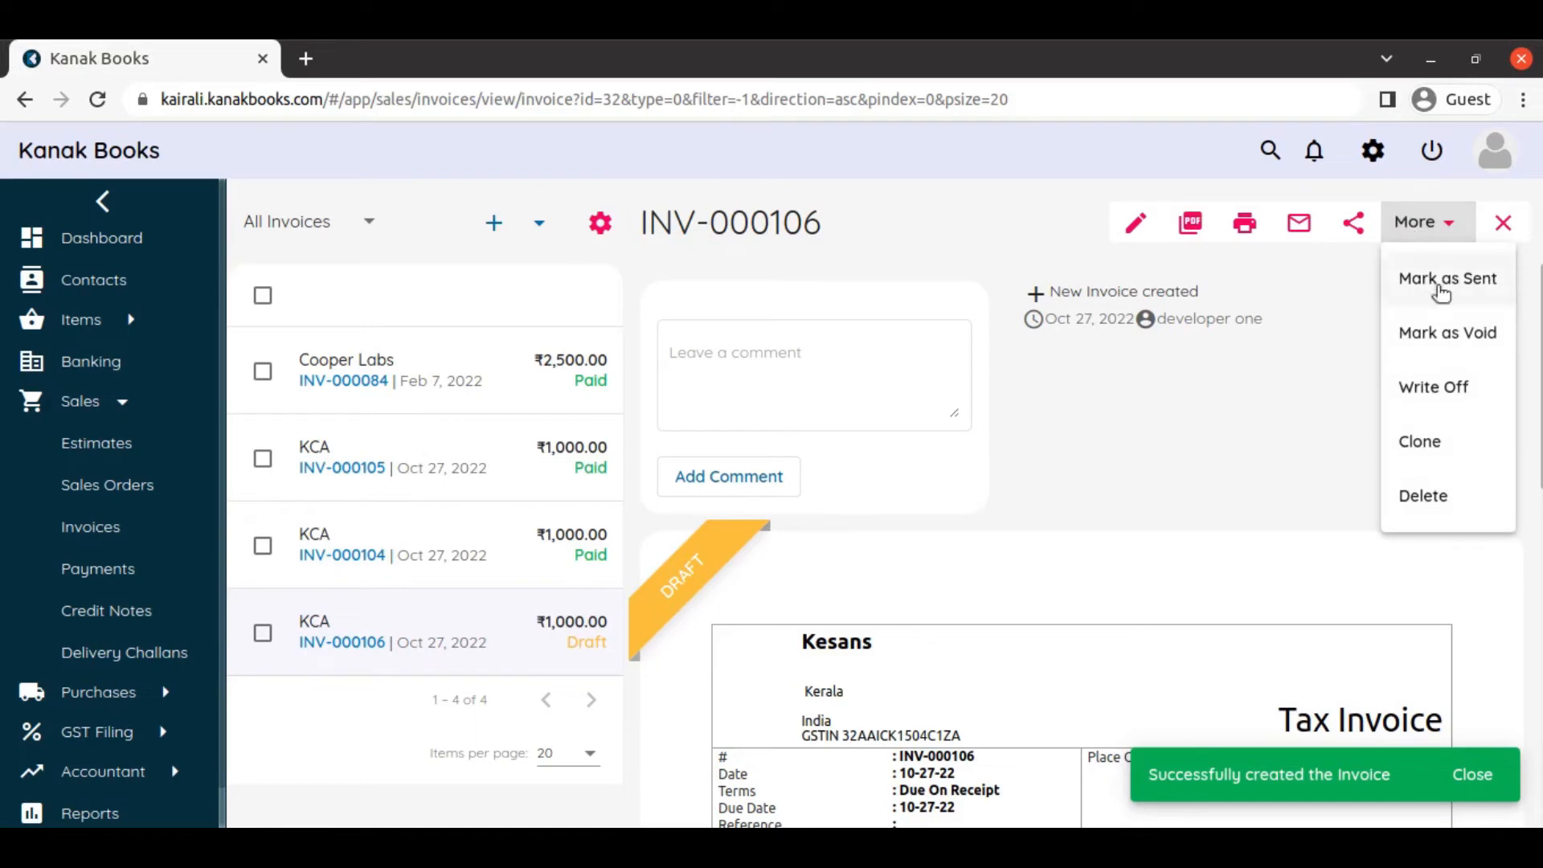
{"action": "left_click", "coordinate": [1458, 277]}
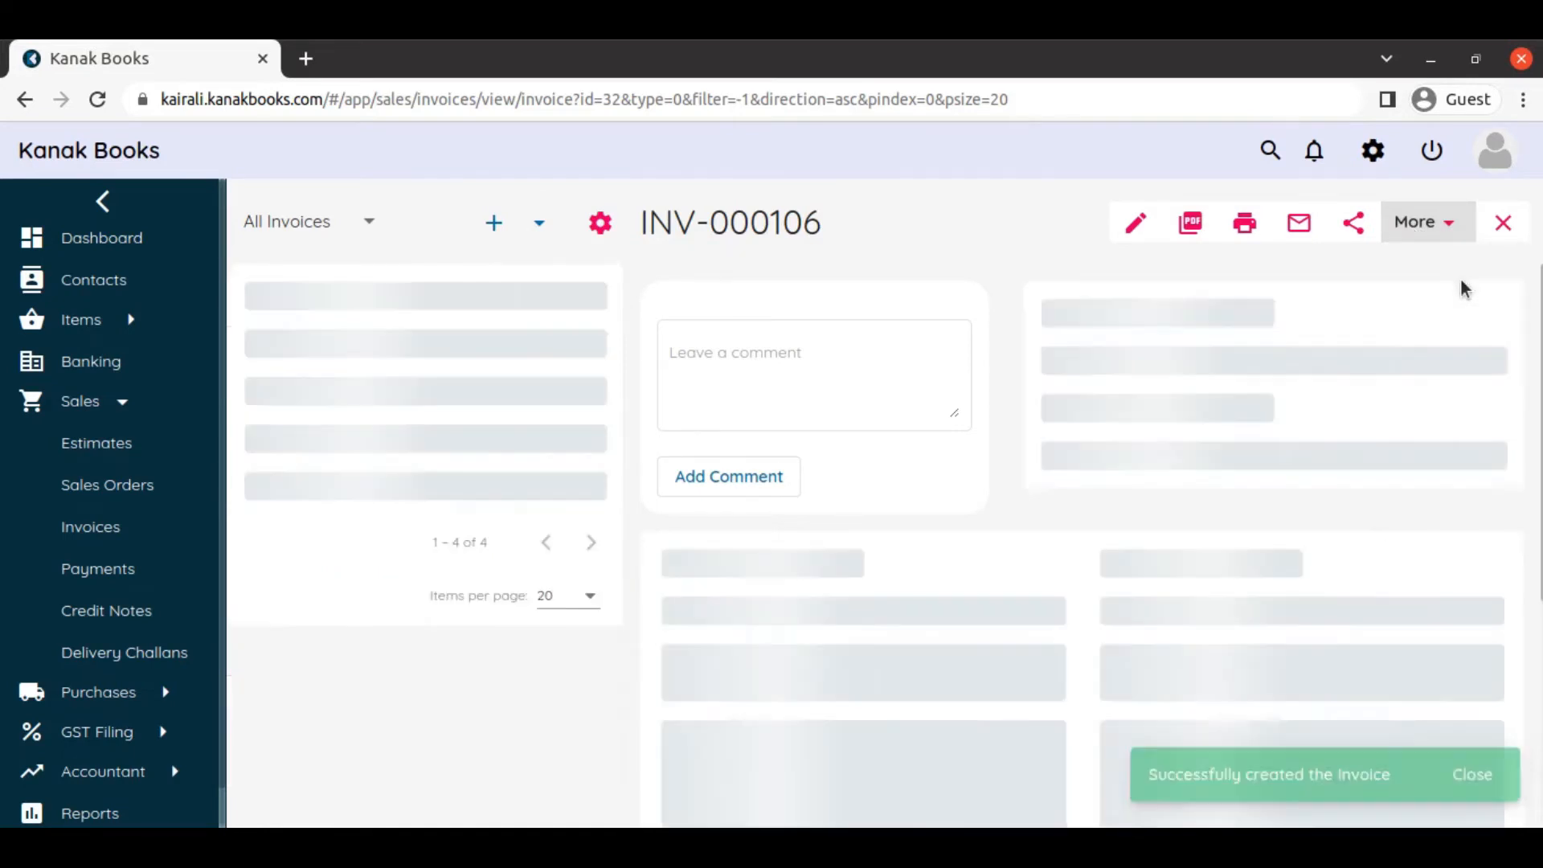
{"action": "left_click", "coordinate": [1434, 225]}
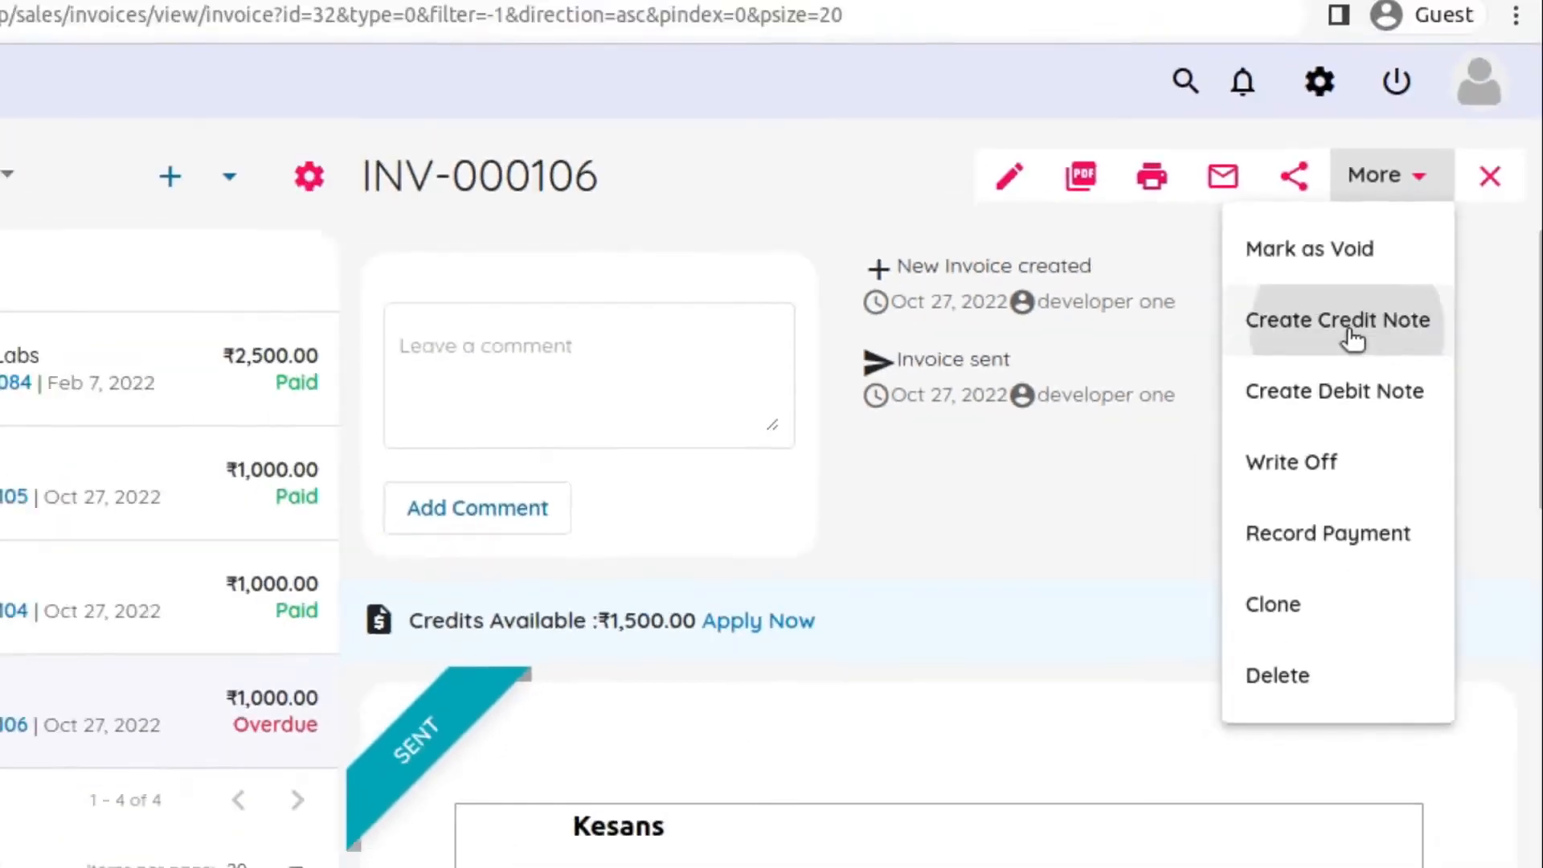
{"action": "left_click", "coordinate": [1247, 310]}
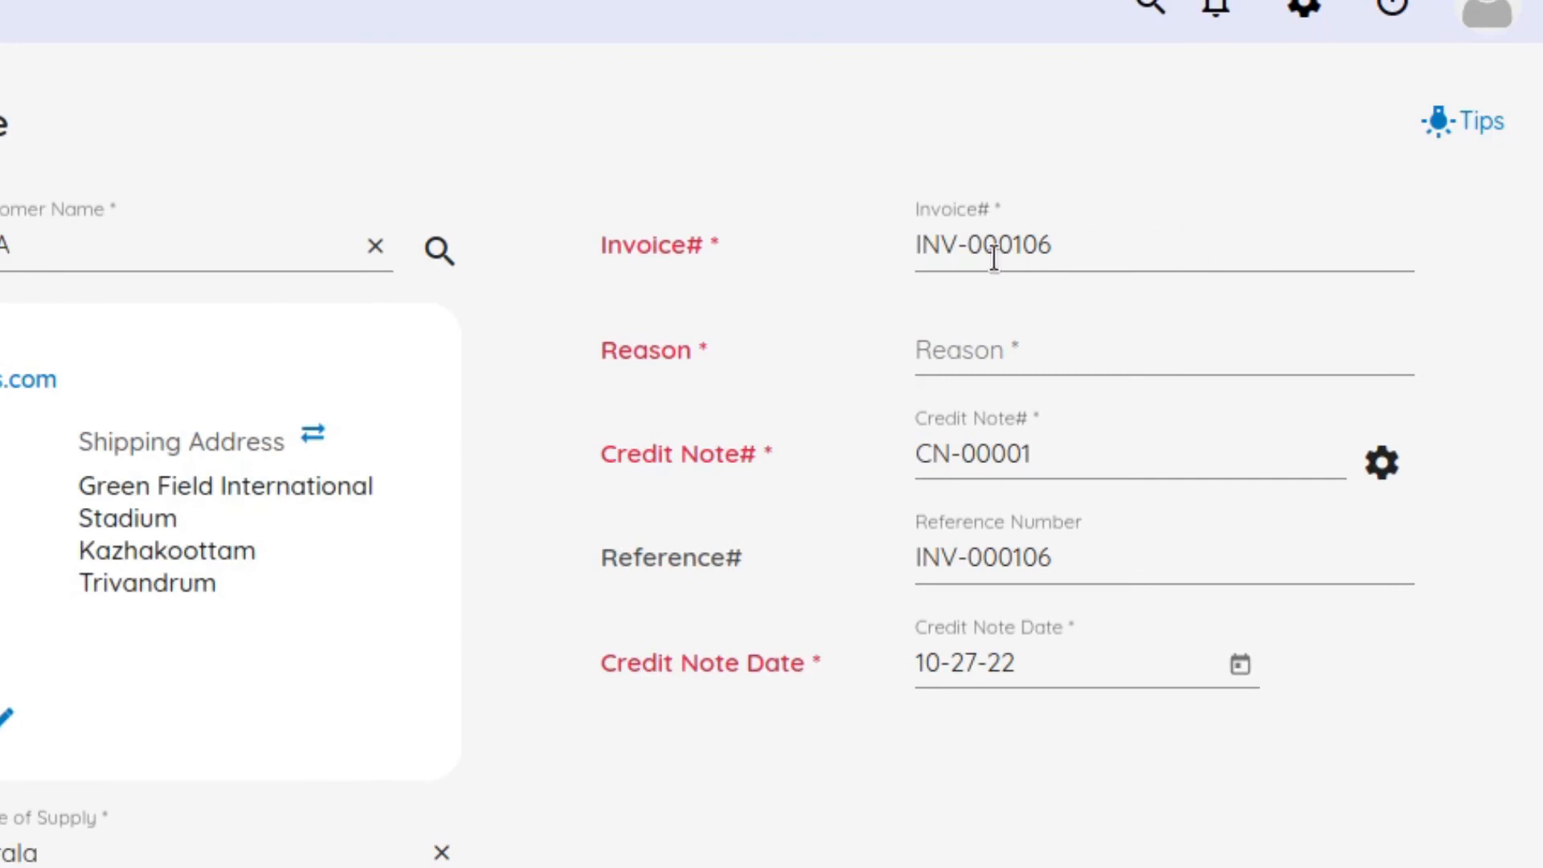
Set the credit note's reason to Correction and the quantity of Inventory 01 to 1.
{"action": "left_click", "coordinate": [1005, 357]}
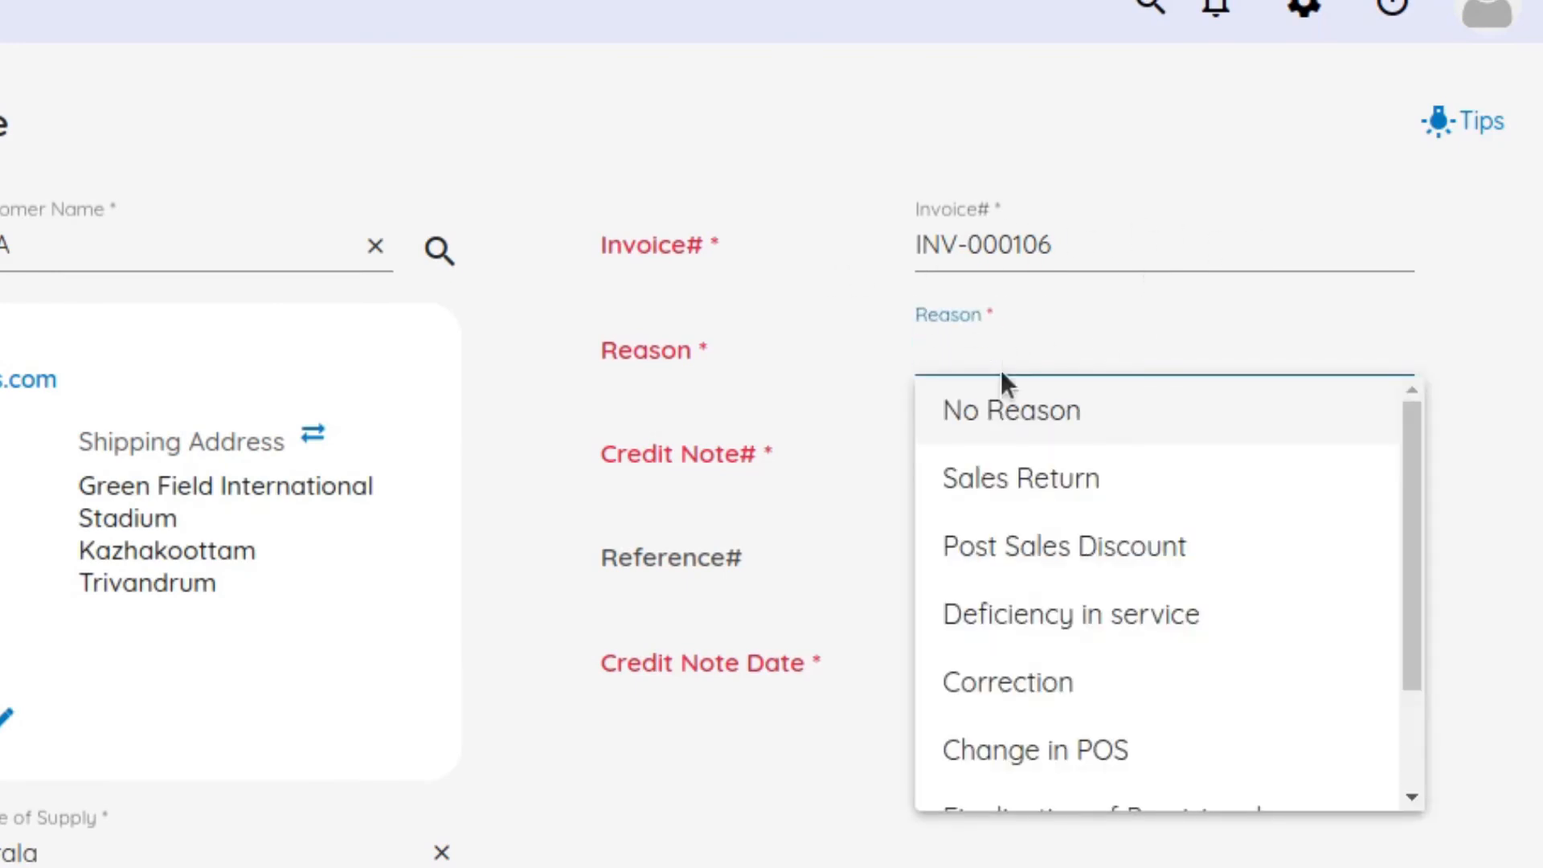
{"action": "left_click", "coordinate": [1023, 689]}
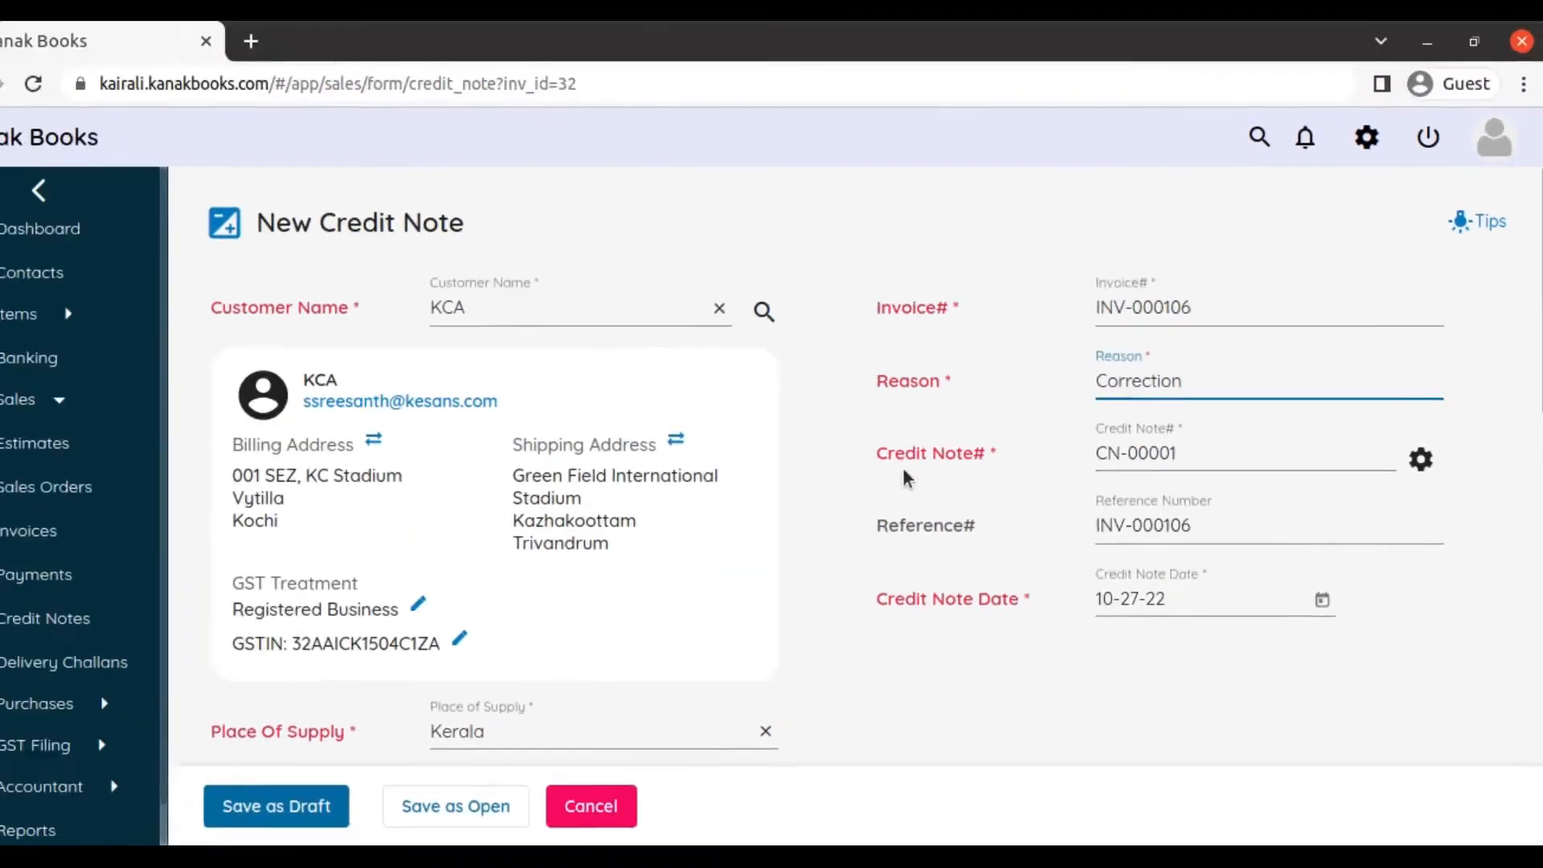
{"action": "scroll", "coordinate": [904, 470], "scroll_direction": "down", "scroll_amount": 5}
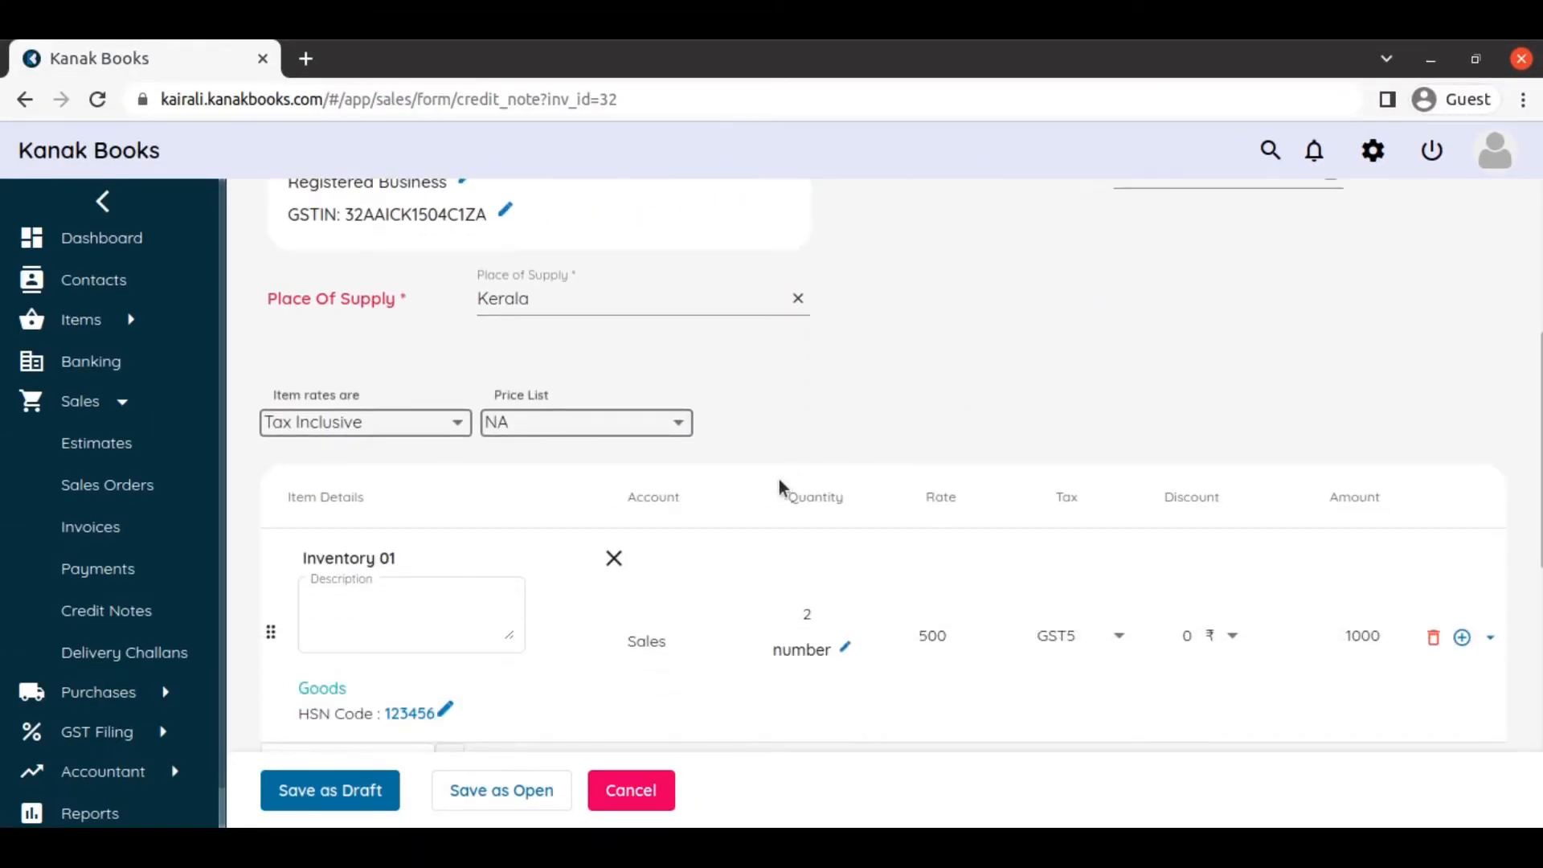
{"action": "scroll", "coordinate": [779, 479], "scroll_direction": "down", "scroll_amount": 2}
{"action": "left_click", "coordinate": [853, 499]}
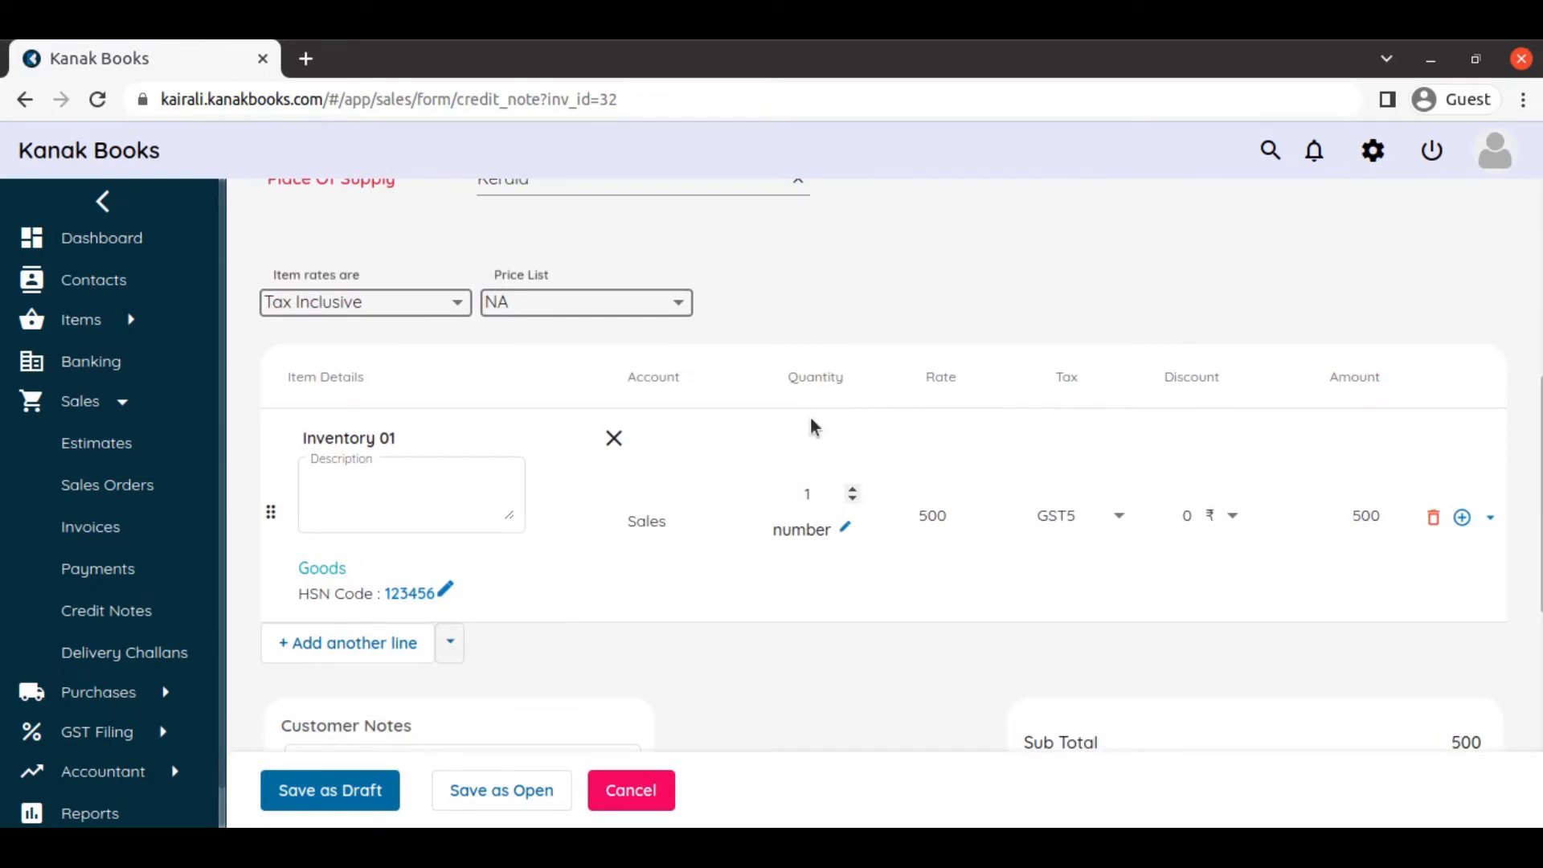
Save KCA's credit note as a draft and mark it as open.
{"action": "scroll", "coordinate": [810, 427], "scroll_direction": "down", "scroll_amount": 5}
{"action": "scroll", "coordinate": [799, 445], "scroll_direction": "down", "scroll_amount": 3}
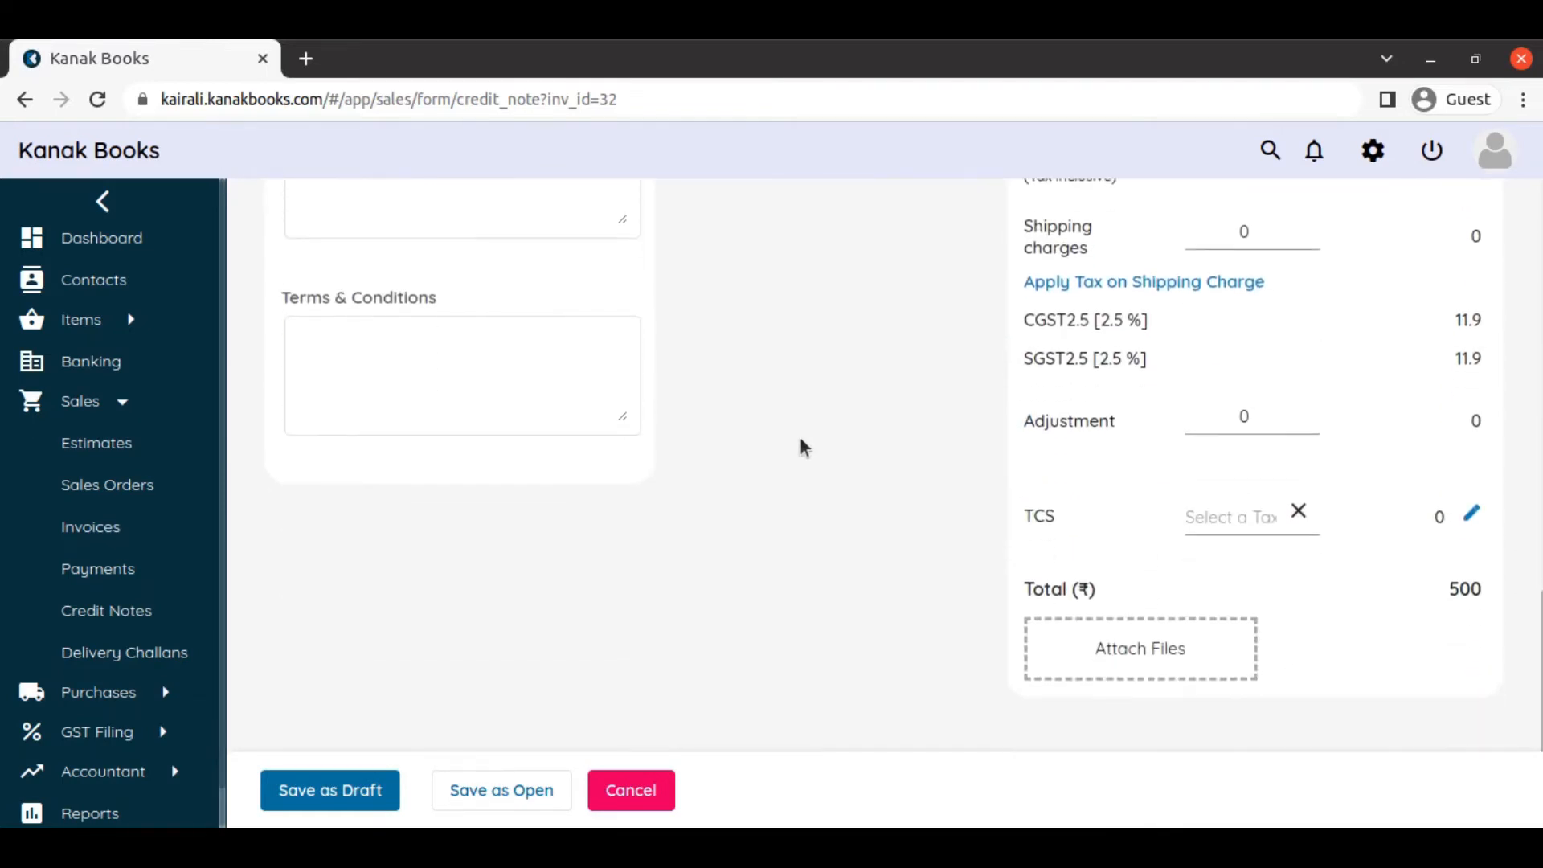
{"action": "left_click", "coordinate": [356, 801]}
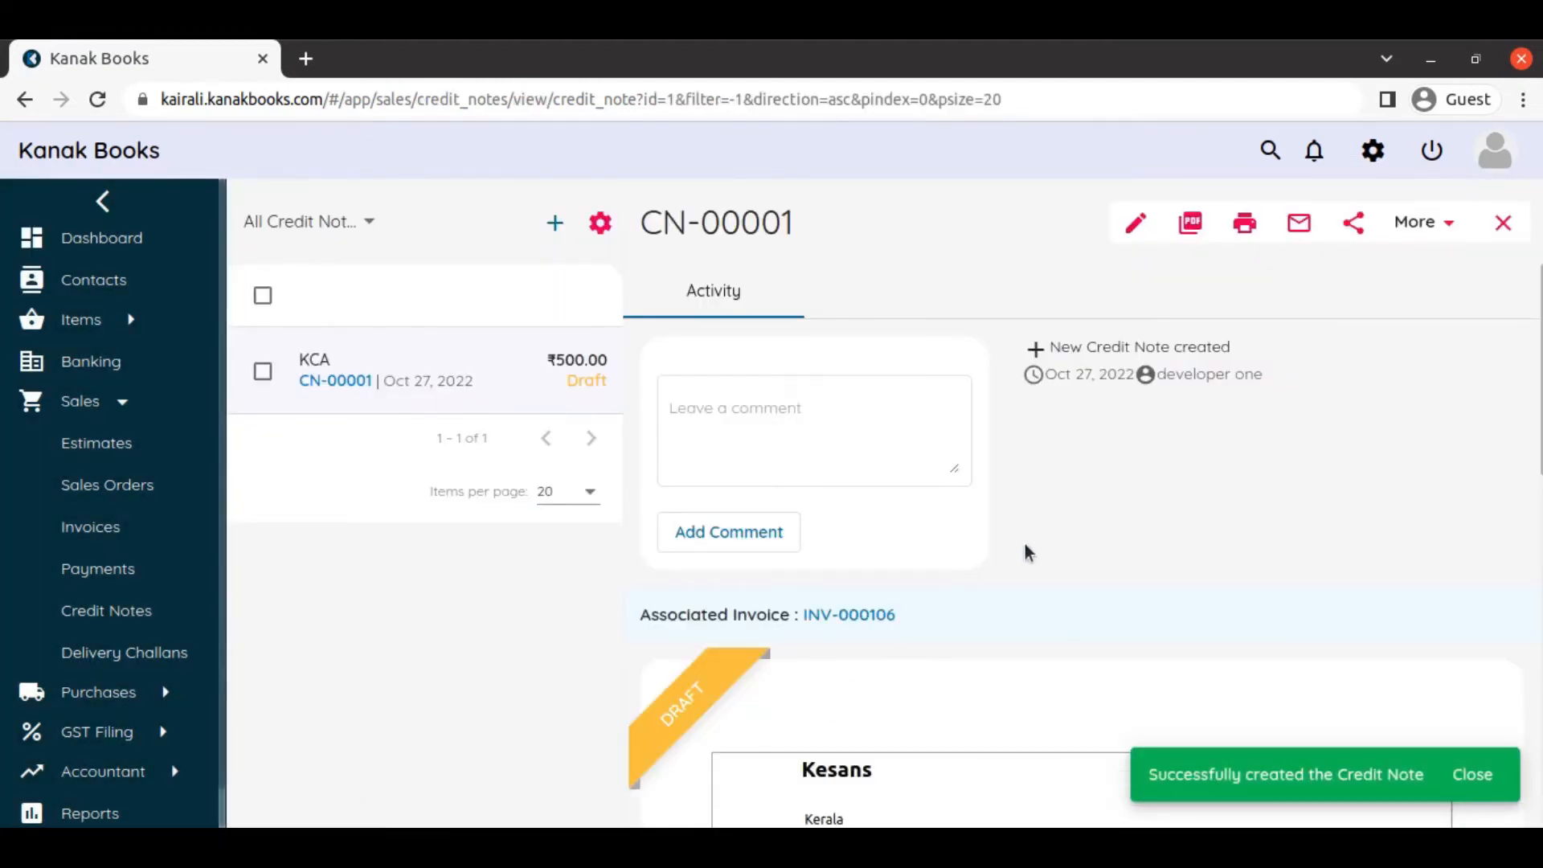
{"action": "left_click", "coordinate": [1412, 224]}
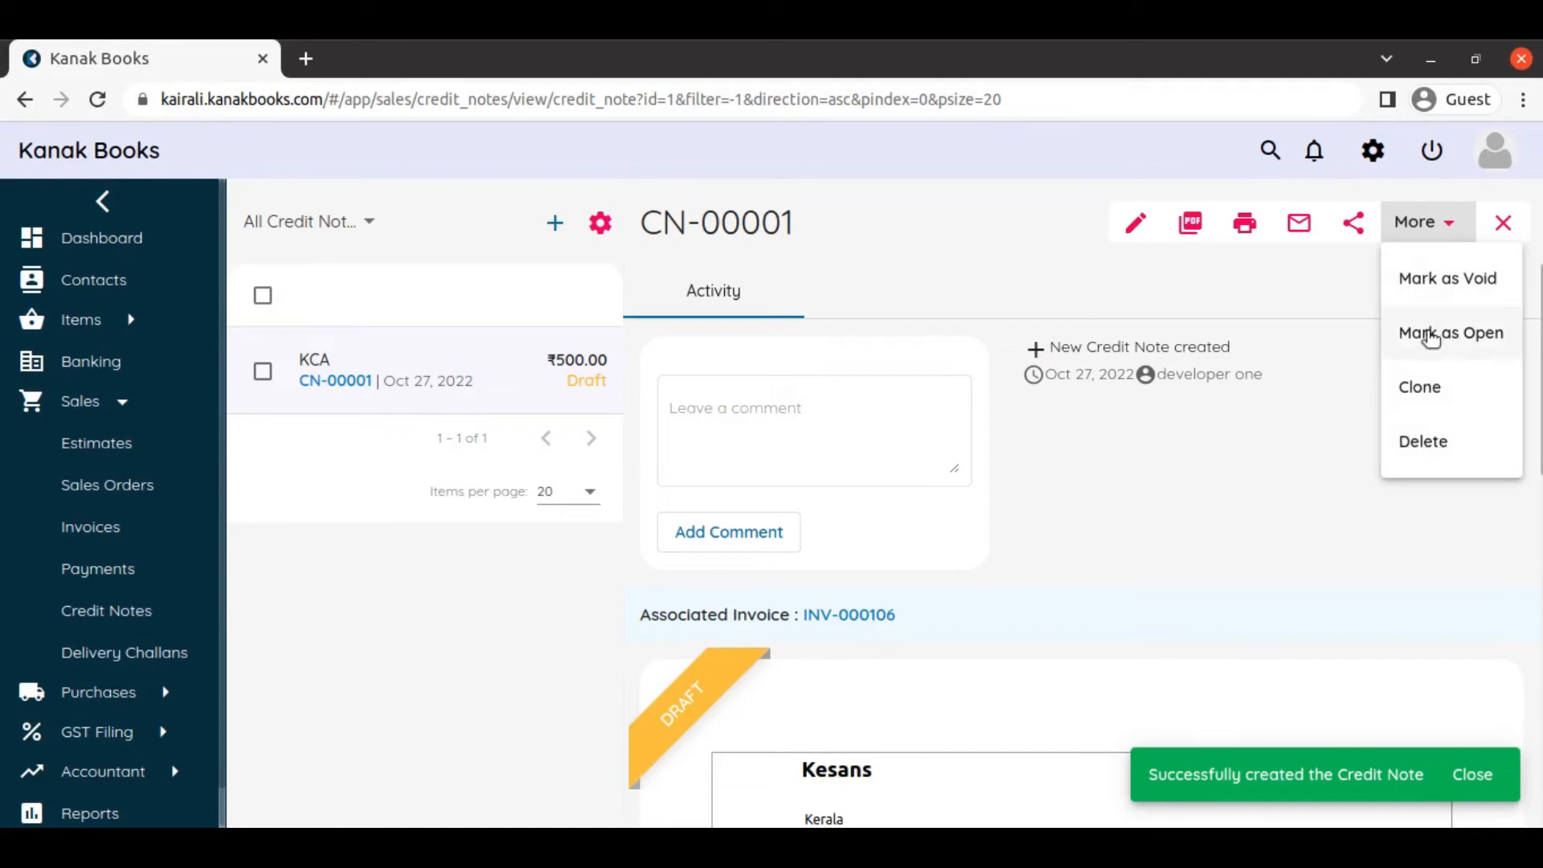
{"action": "left_click", "coordinate": [1427, 334]}
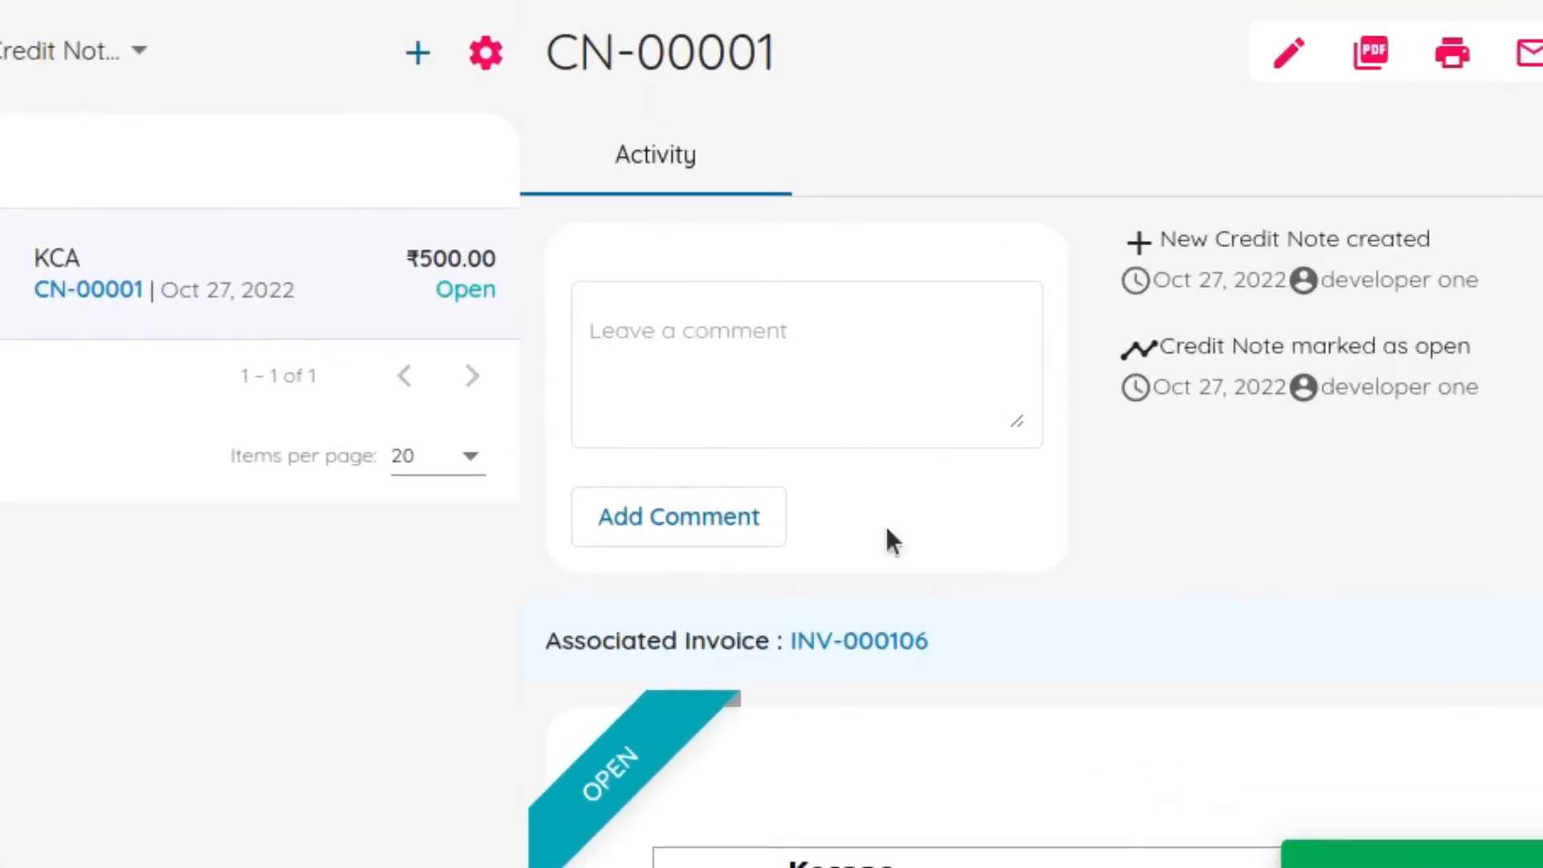
Open the associated invoice INV-000106, check the credits that can be applied and open credit note CN-00001 from them.
{"action": "left_click", "coordinate": [855, 640]}
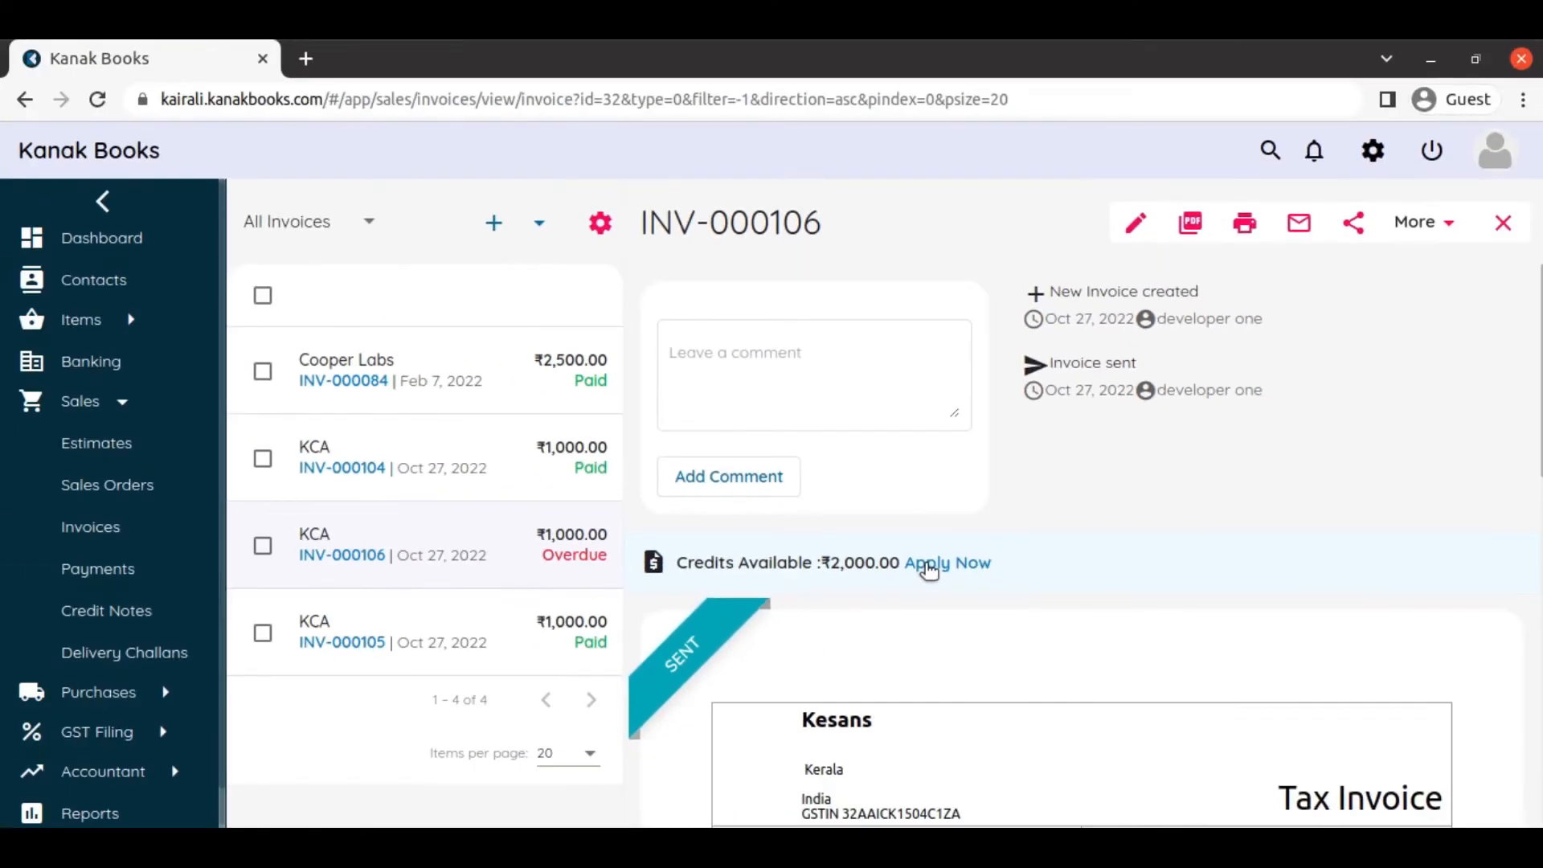
{"action": "left_click", "coordinate": [929, 567]}
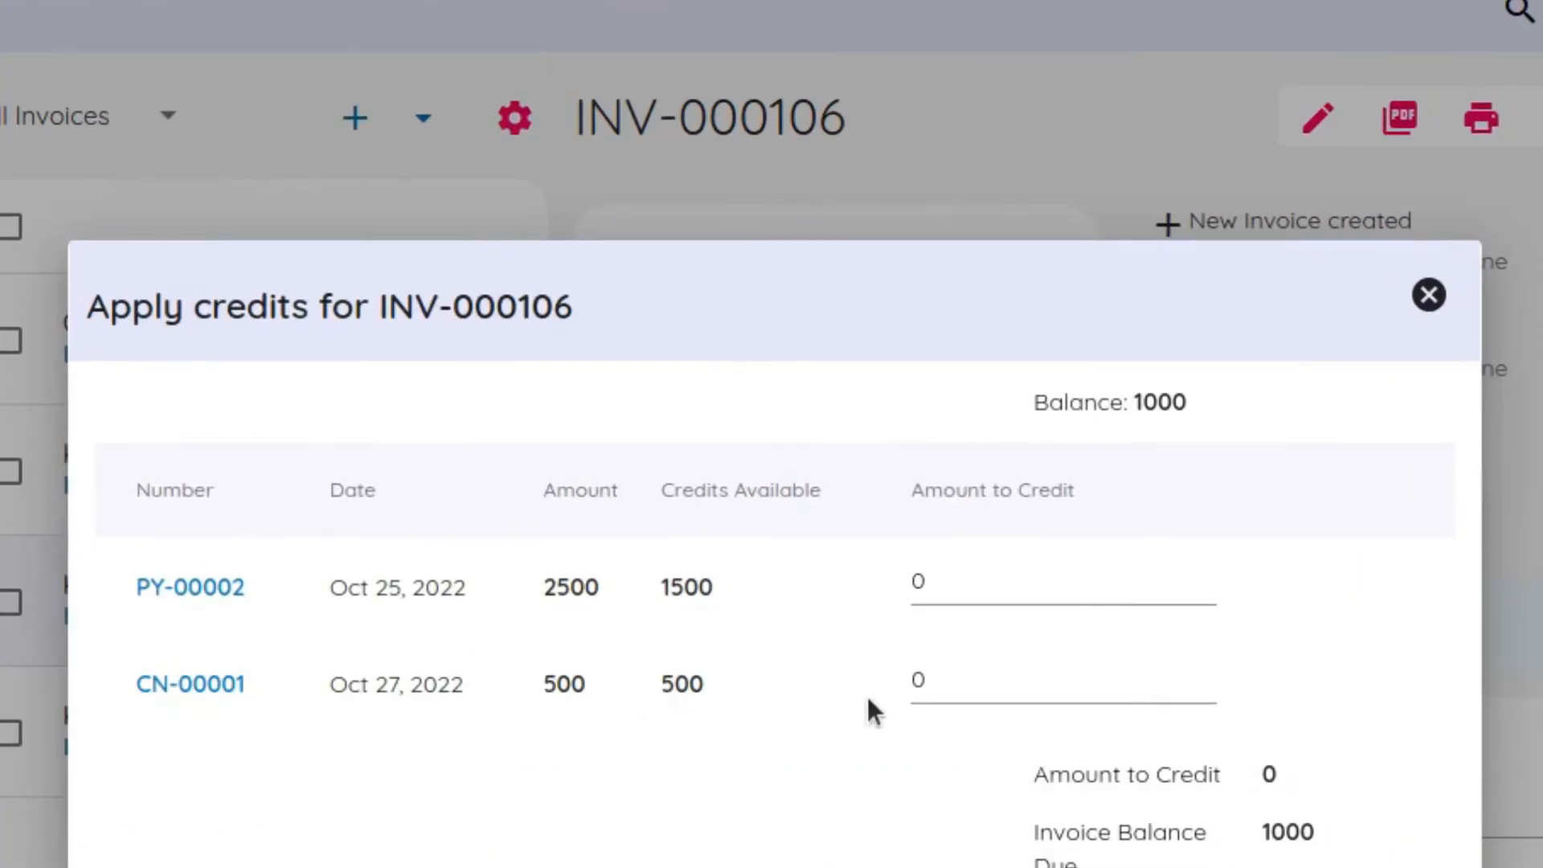
{"action": "left_click", "coordinate": [166, 684]}
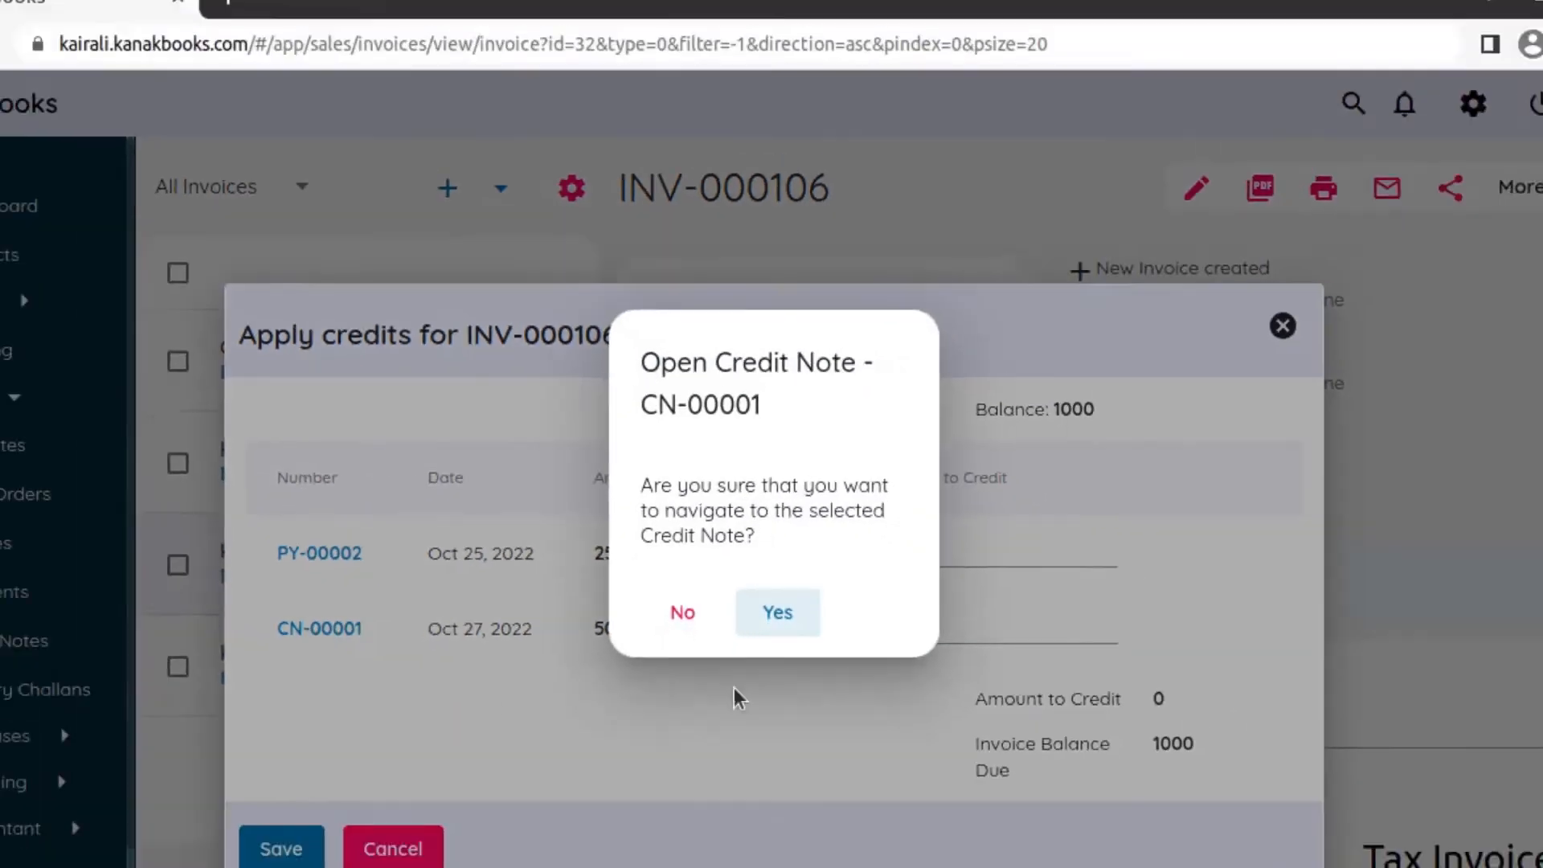
{"action": "left_click", "coordinate": [776, 612]}
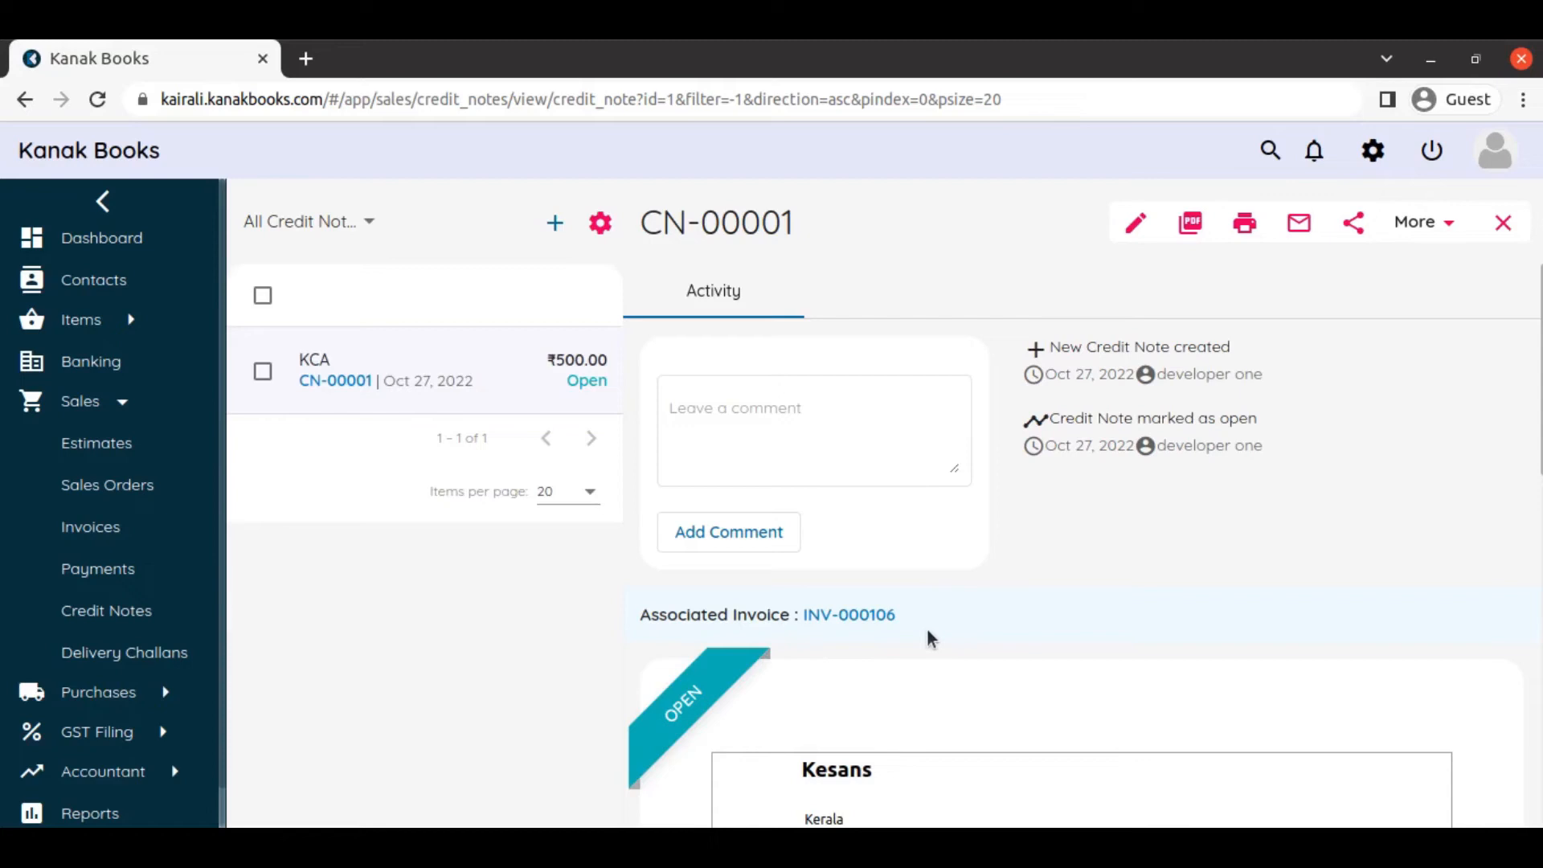
Review the credit note's totals and remaining credits, and return to its associated invoice INV-000106.
{"action": "scroll", "coordinate": [1029, 543], "scroll_direction": "down", "scroll_amount": 8}
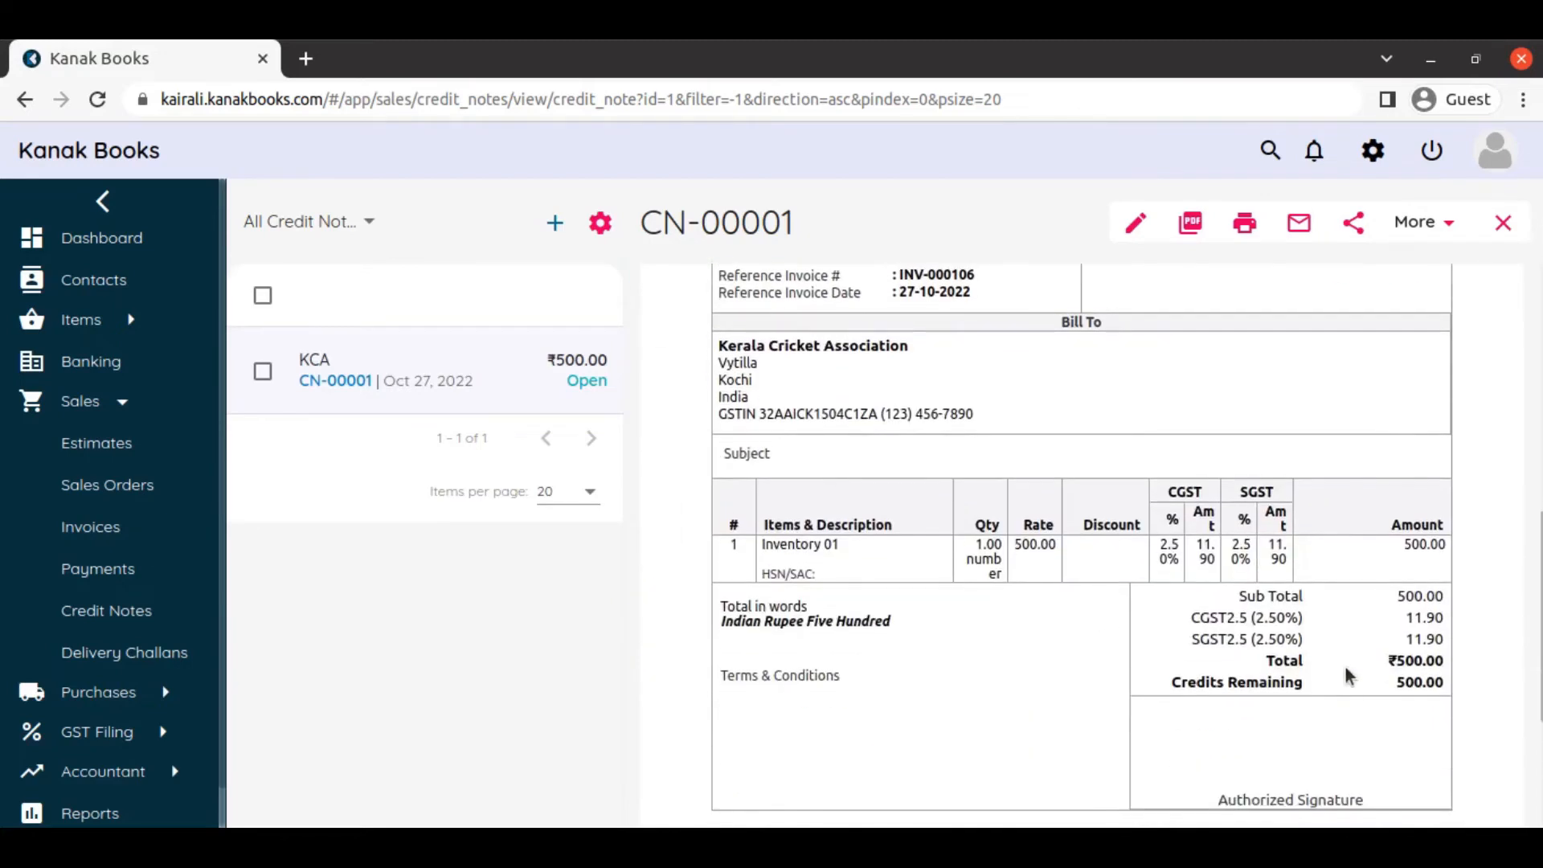
{"action": "scroll", "coordinate": [904, 577], "scroll_direction": "up", "scroll_amount": 8}
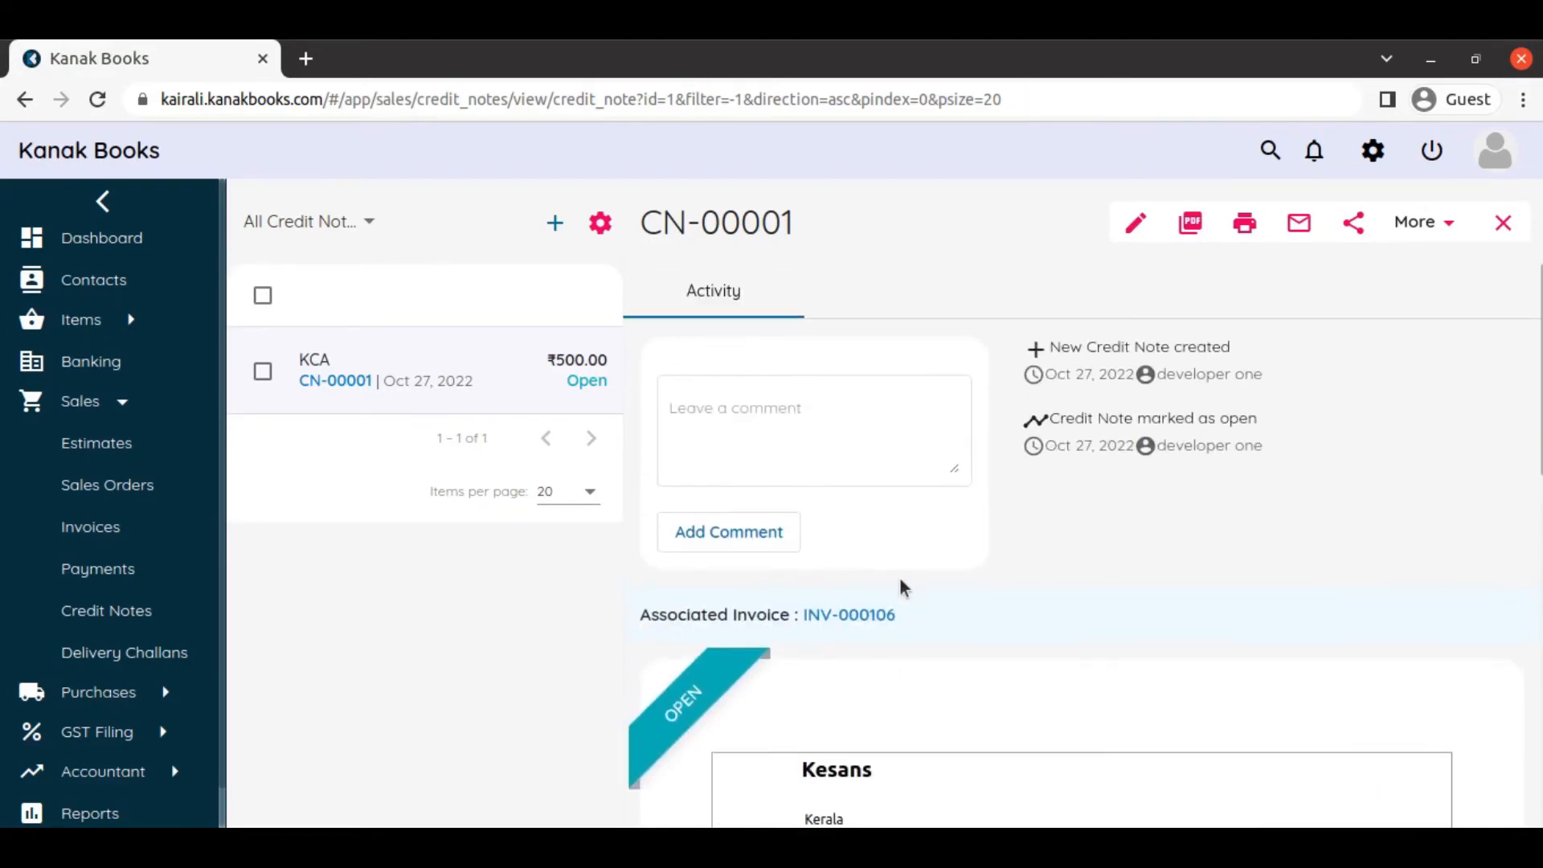
{"action": "left_click", "coordinate": [858, 615]}
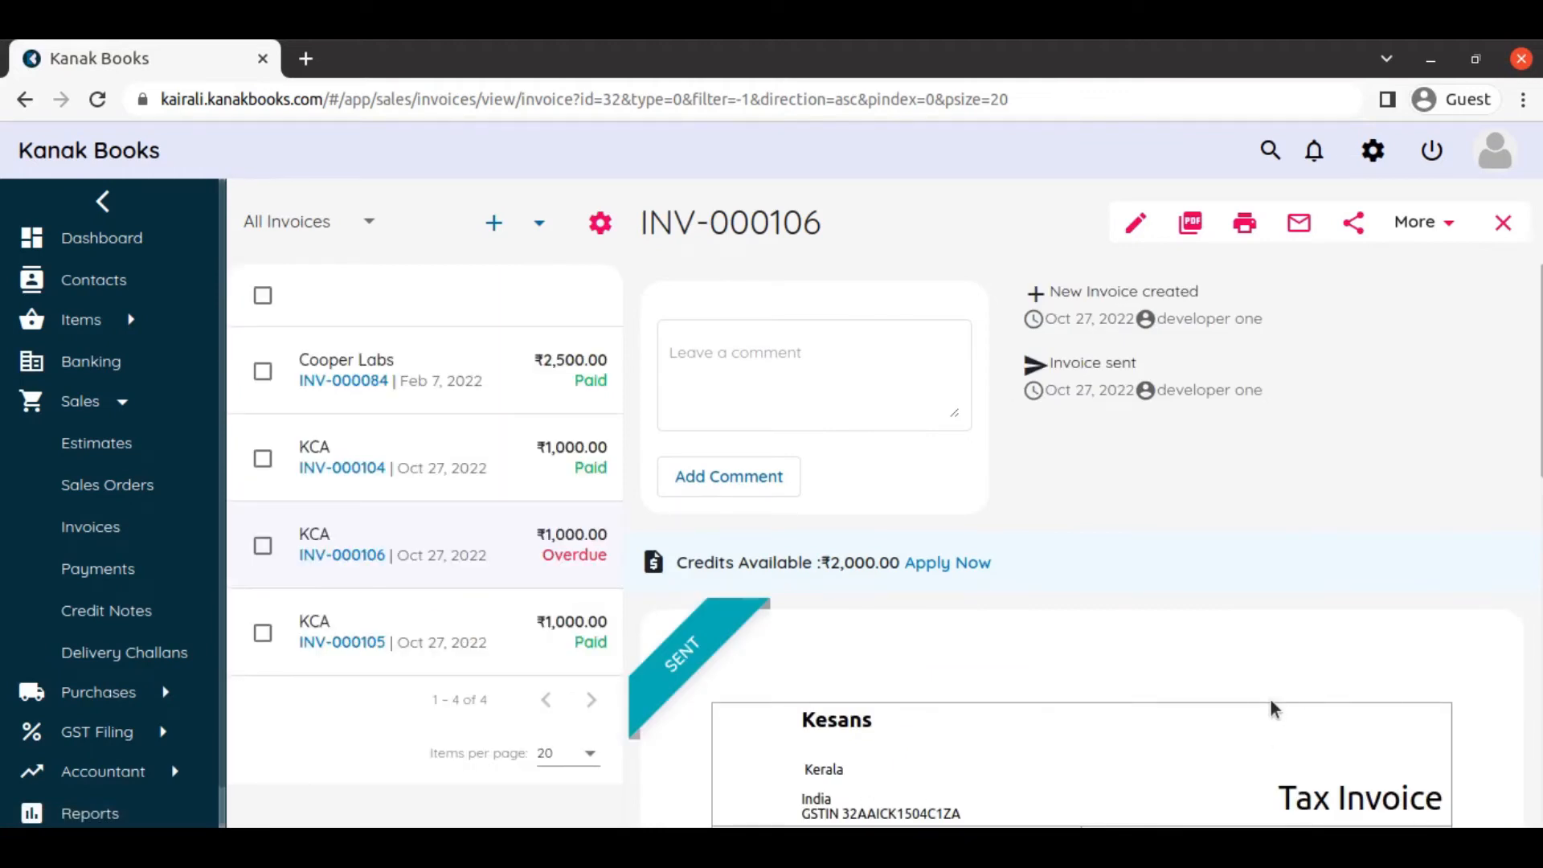
Clone KCA's invoice INV-000106, check the copied item details and save the copy as a new invoice.
{"action": "left_click", "coordinate": [1424, 233]}
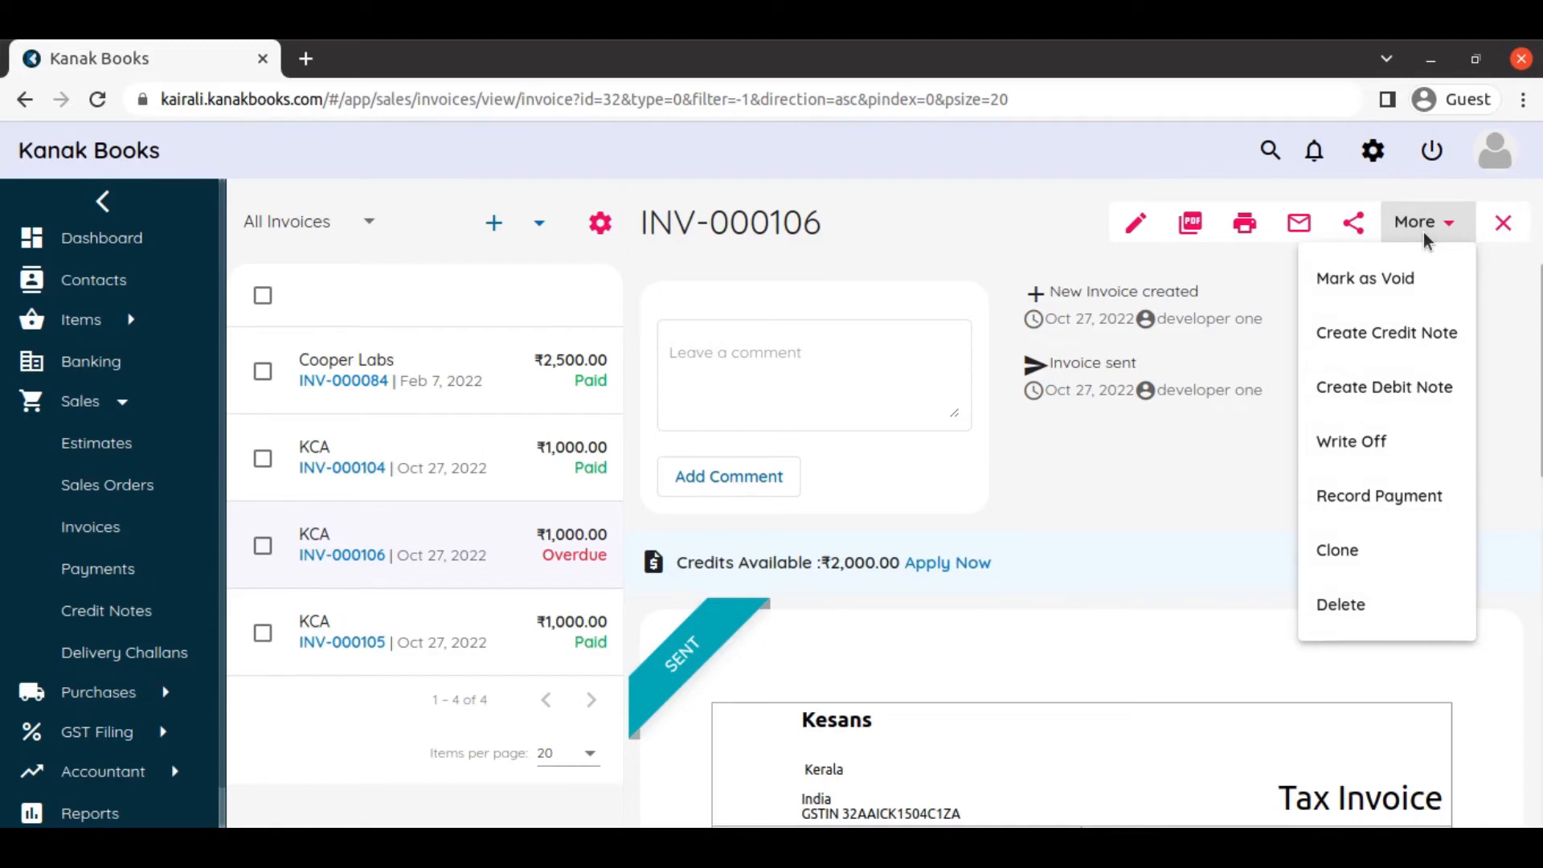
{"action": "left_click", "coordinate": [1366, 546]}
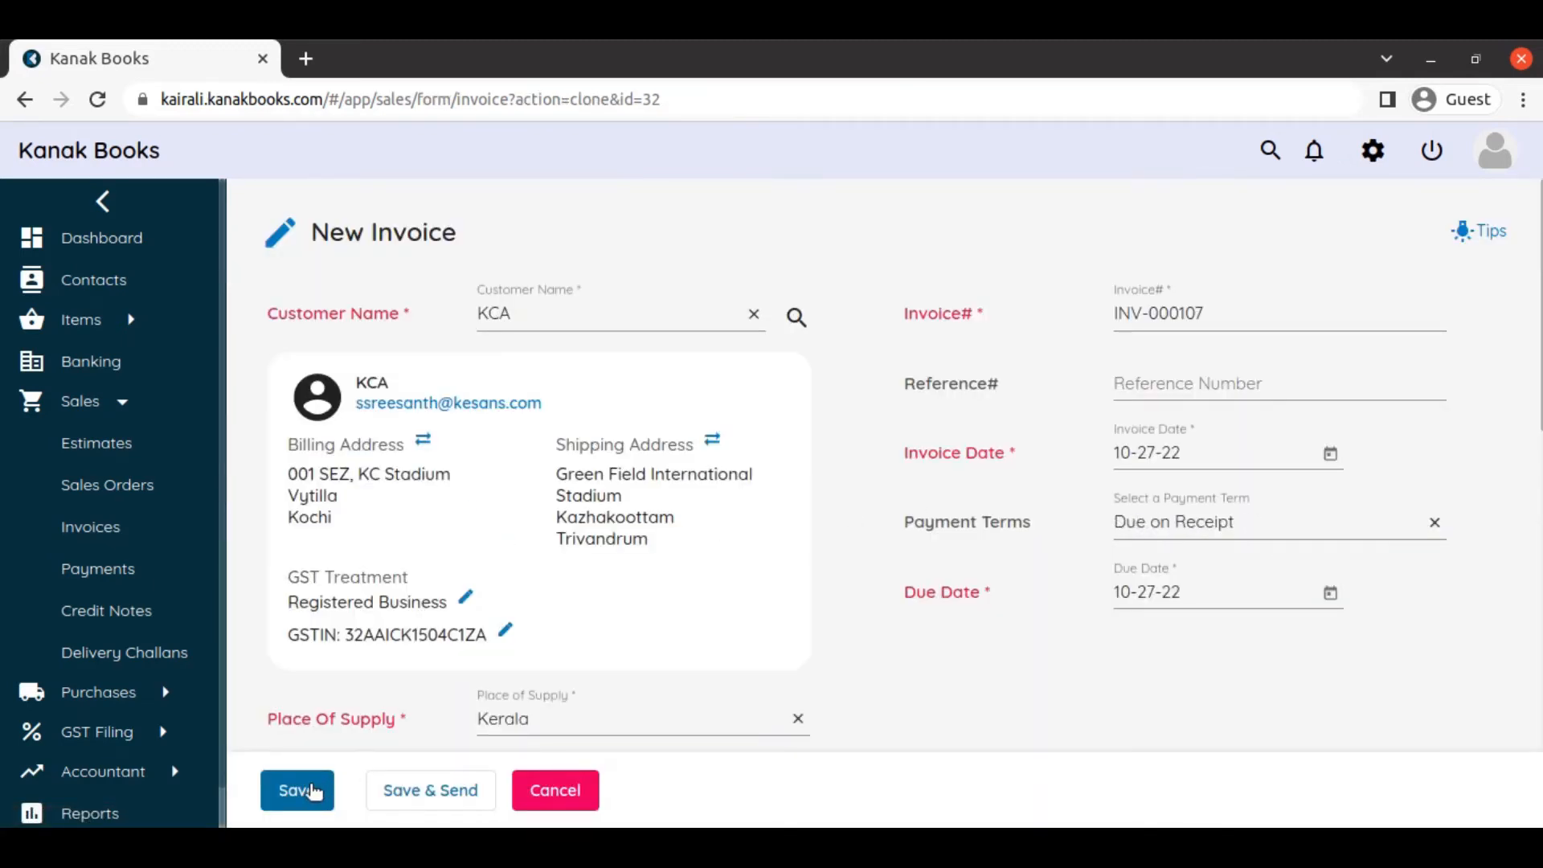
{"action": "scroll", "coordinate": [595, 522], "scroll_direction": "down", "scroll_amount": 5}
{"action": "scroll", "coordinate": [445, 599], "scroll_direction": "down", "scroll_amount": 6}
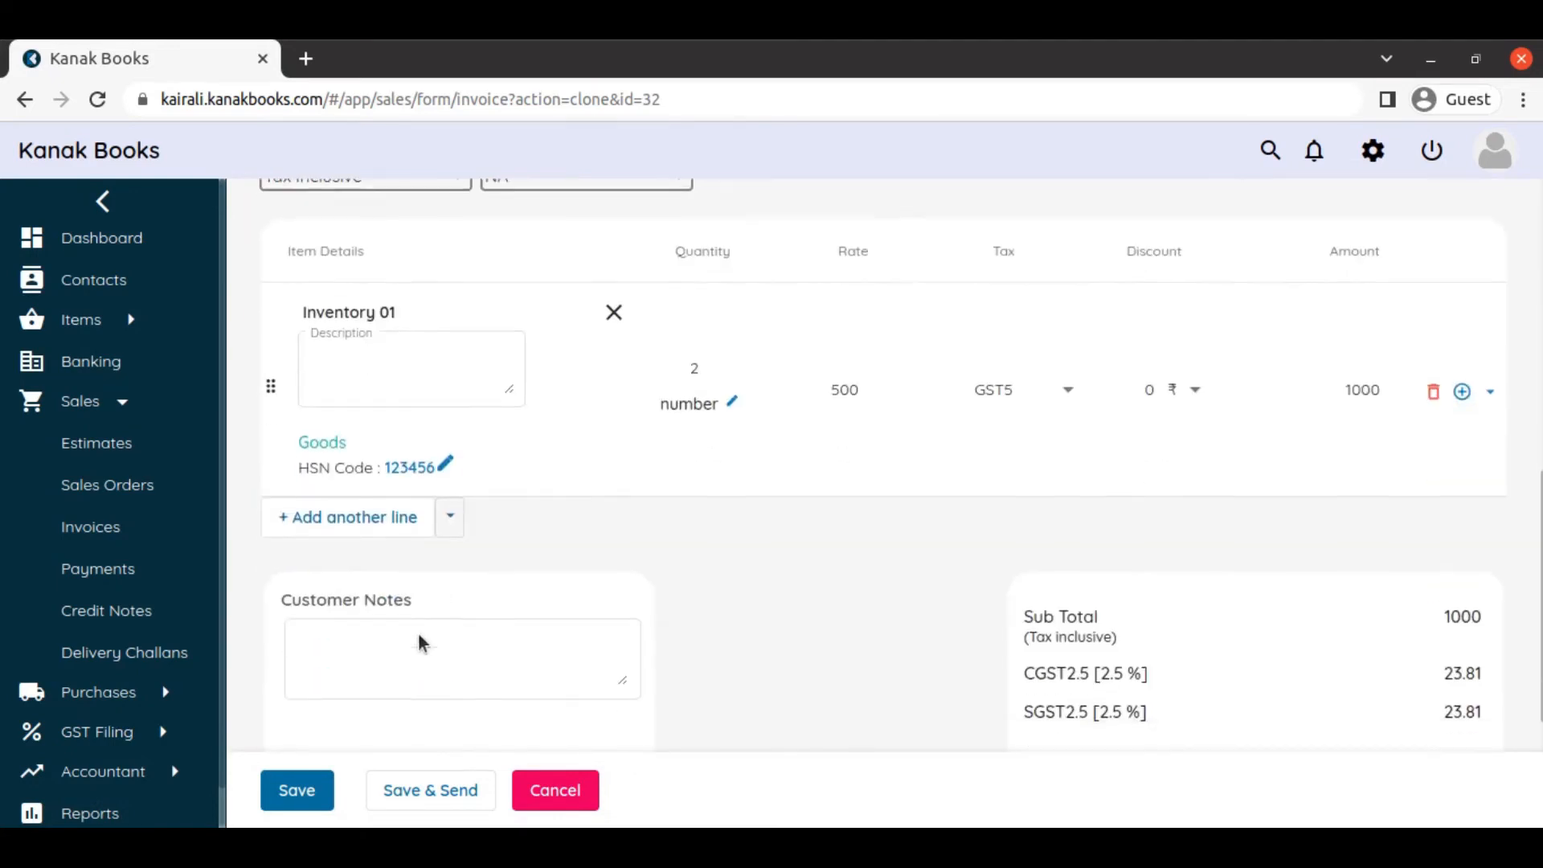
{"action": "left_click", "coordinate": [299, 791]}
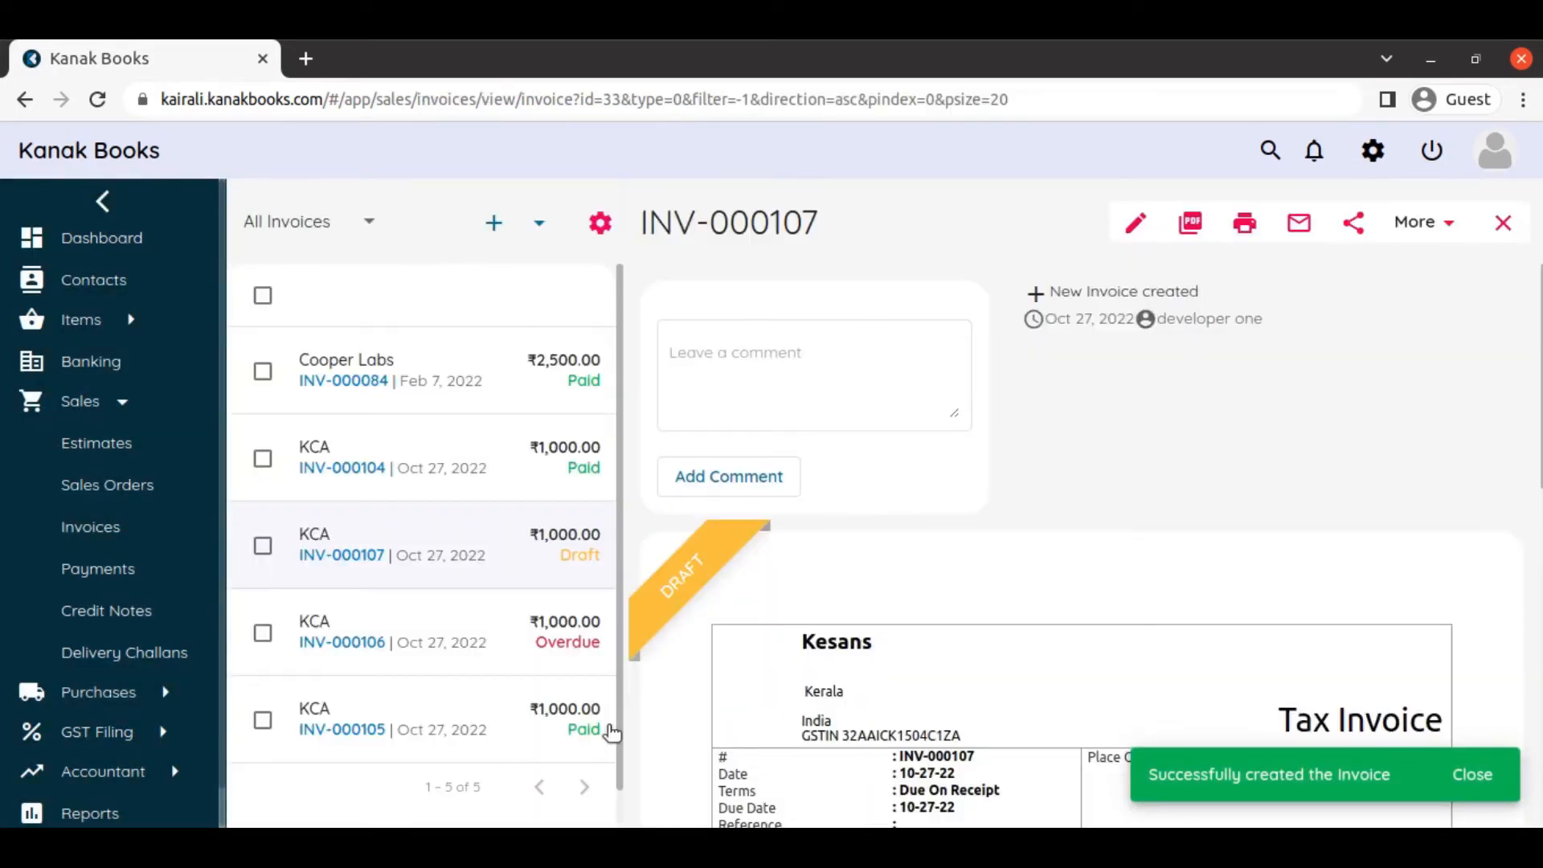
Mark KCA's draft invoice INV-000107 as sent and start a debit note from it.
{"action": "left_click", "coordinate": [1423, 224]}
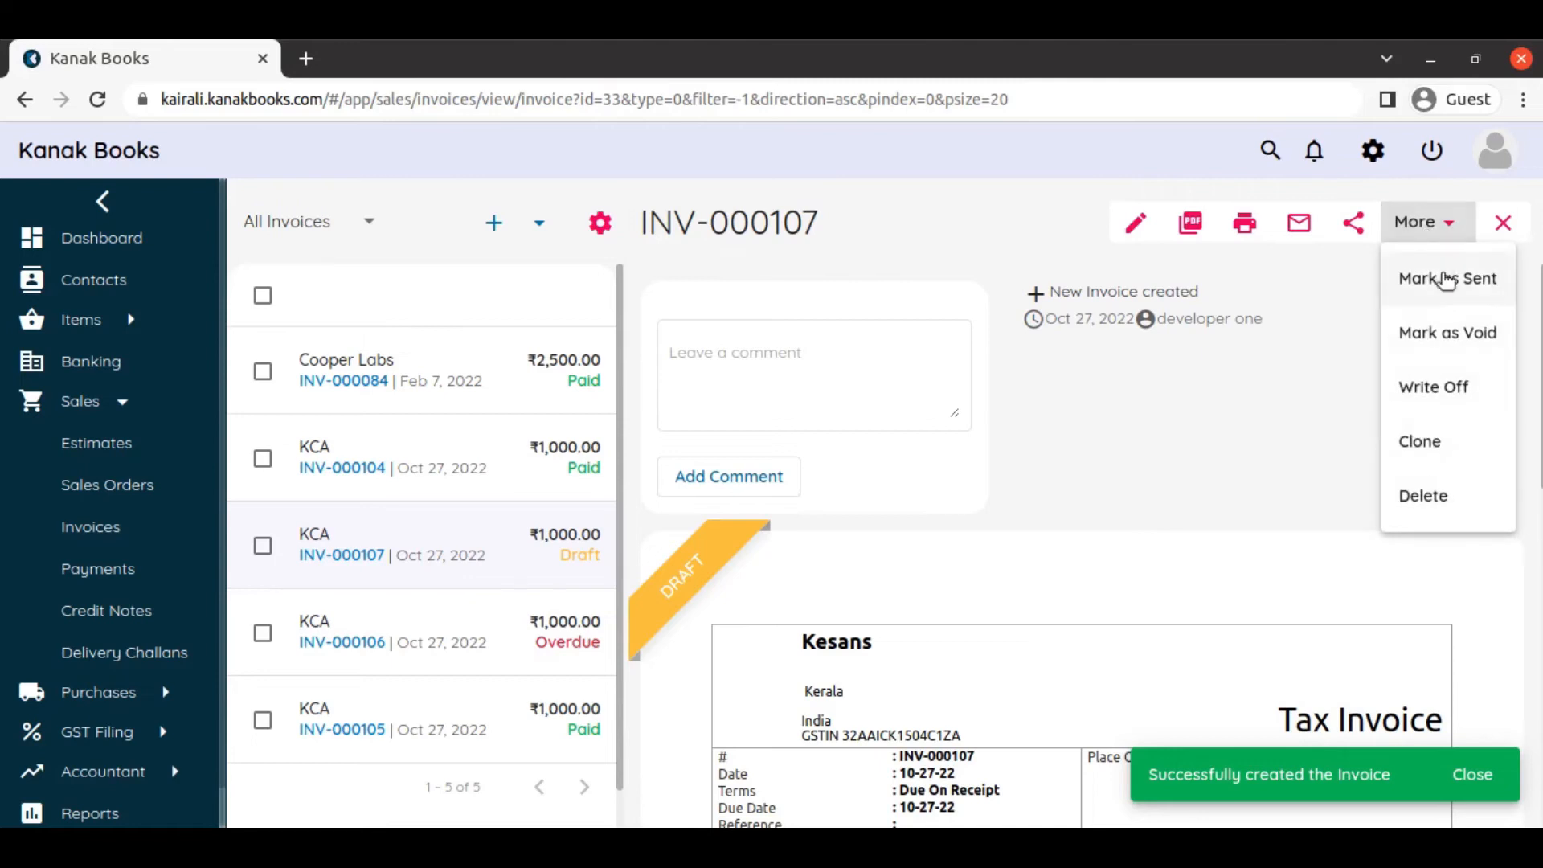
{"action": "left_click", "coordinate": [1446, 280]}
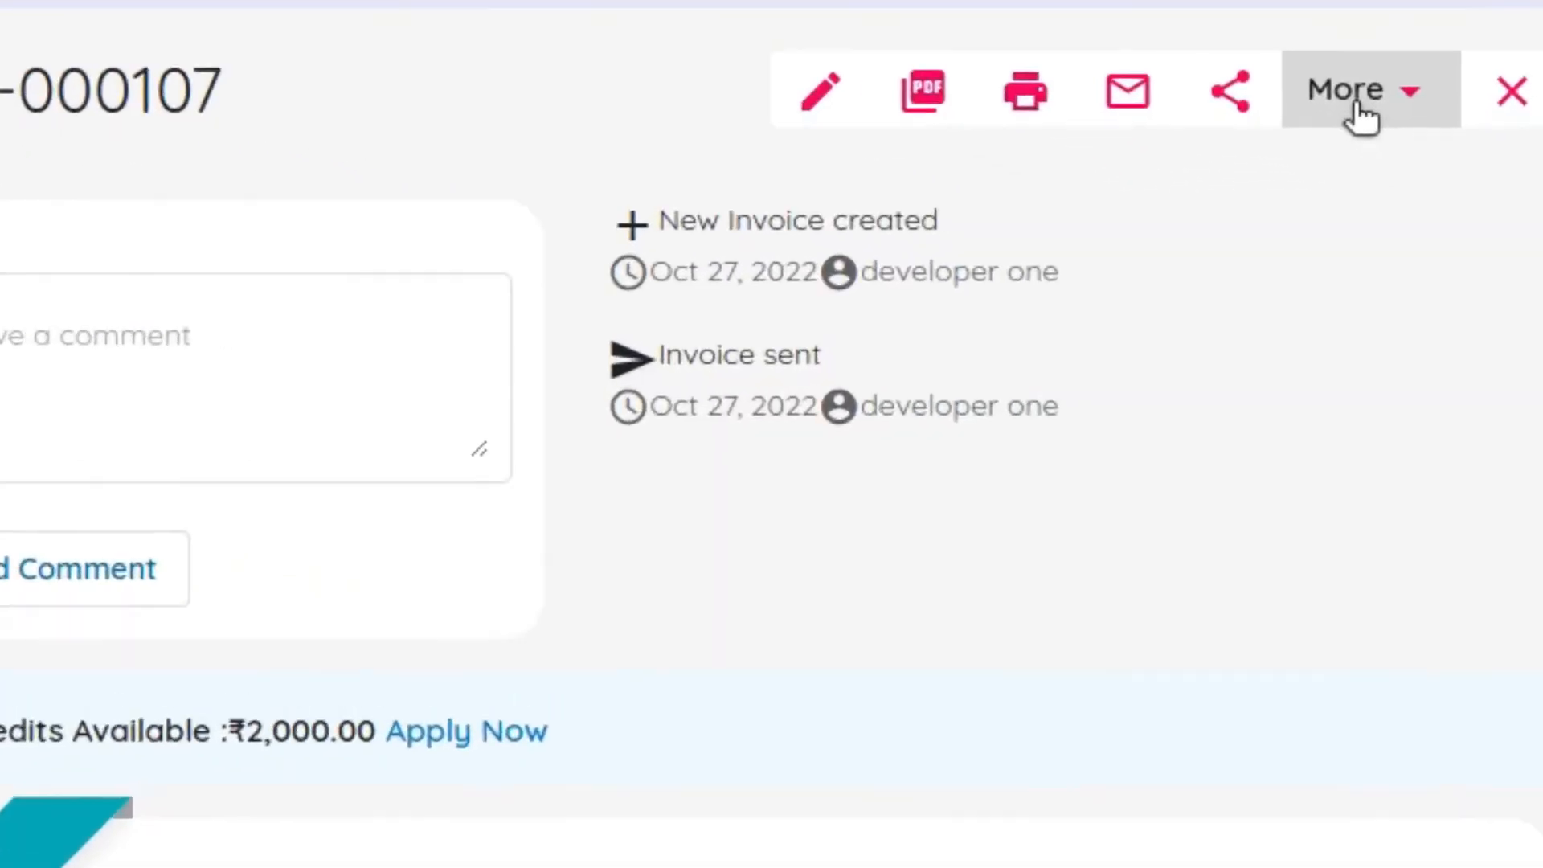
{"action": "left_click", "coordinate": [1354, 106]}
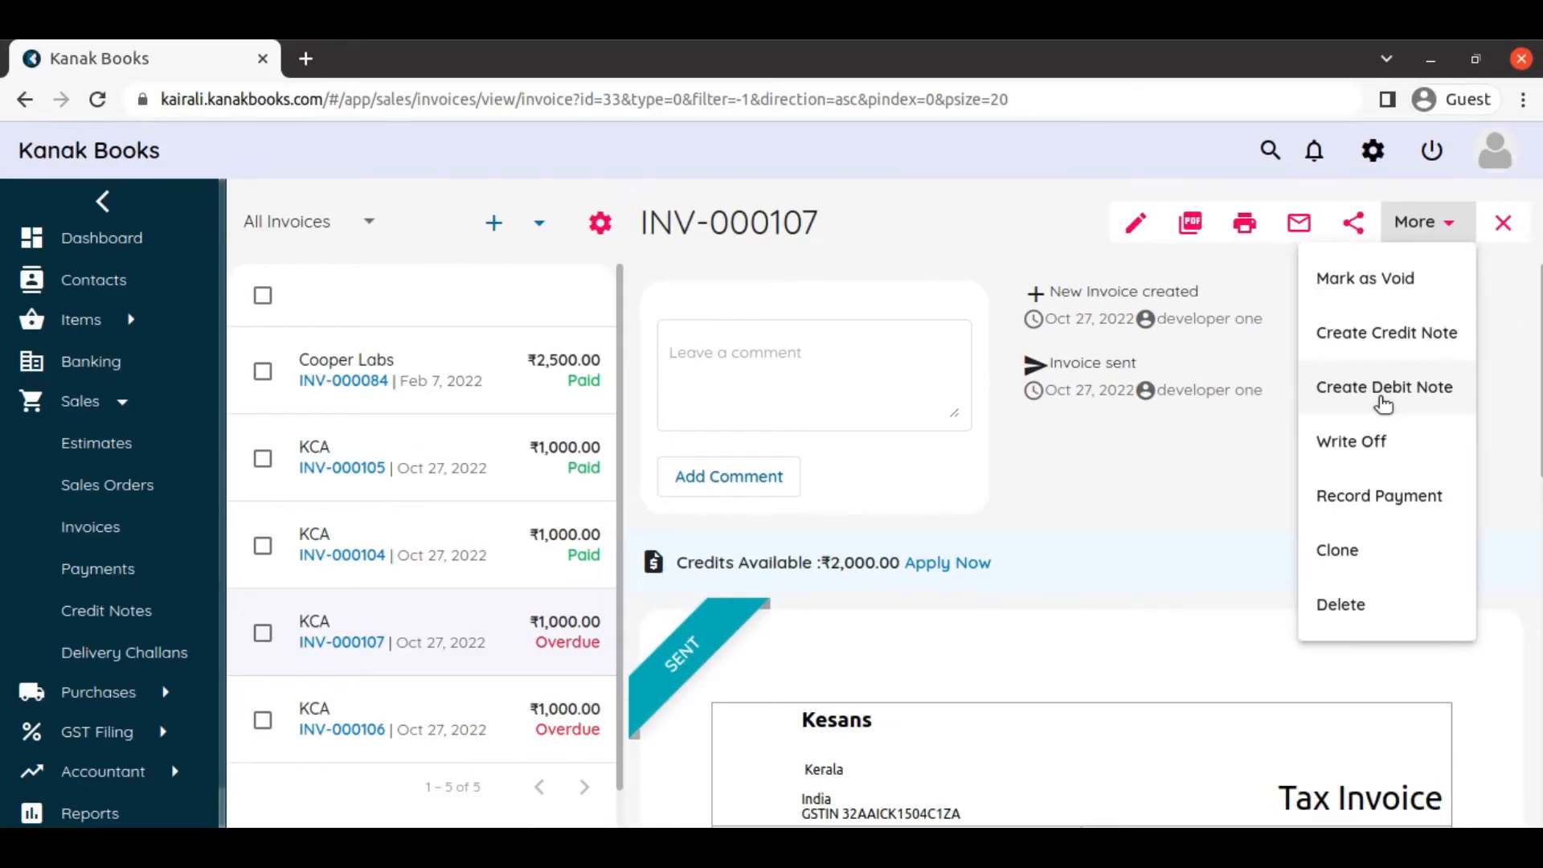
{"action": "left_click", "coordinate": [1383, 393]}
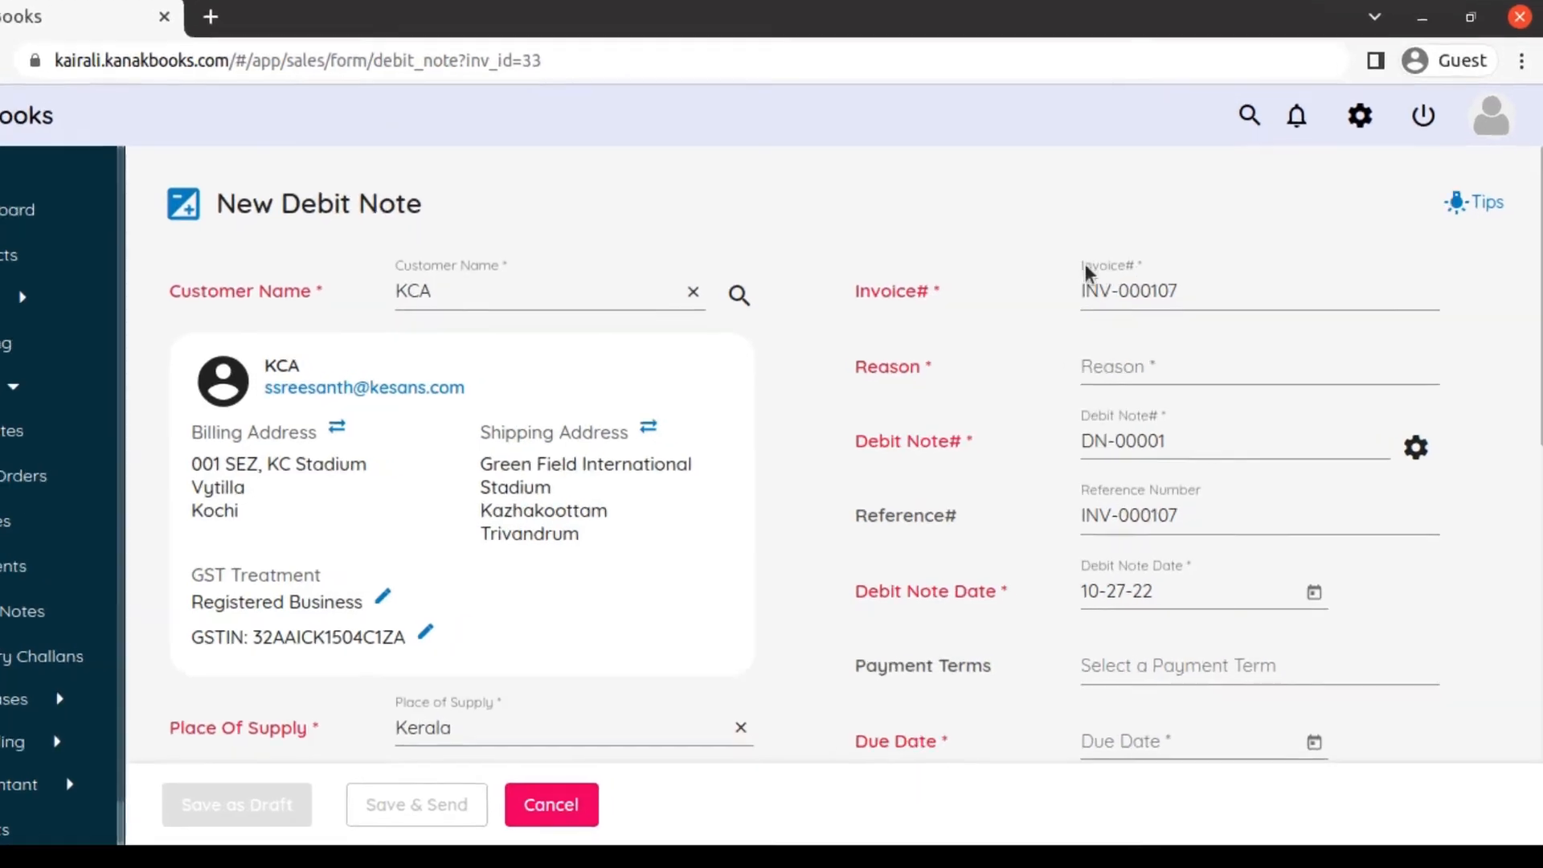
Set the debit note's reason to Correction in invoice and its due date to 10-31-22.
{"action": "scroll", "coordinate": [1005, 257], "scroll_direction": "down", "scroll_amount": 2}
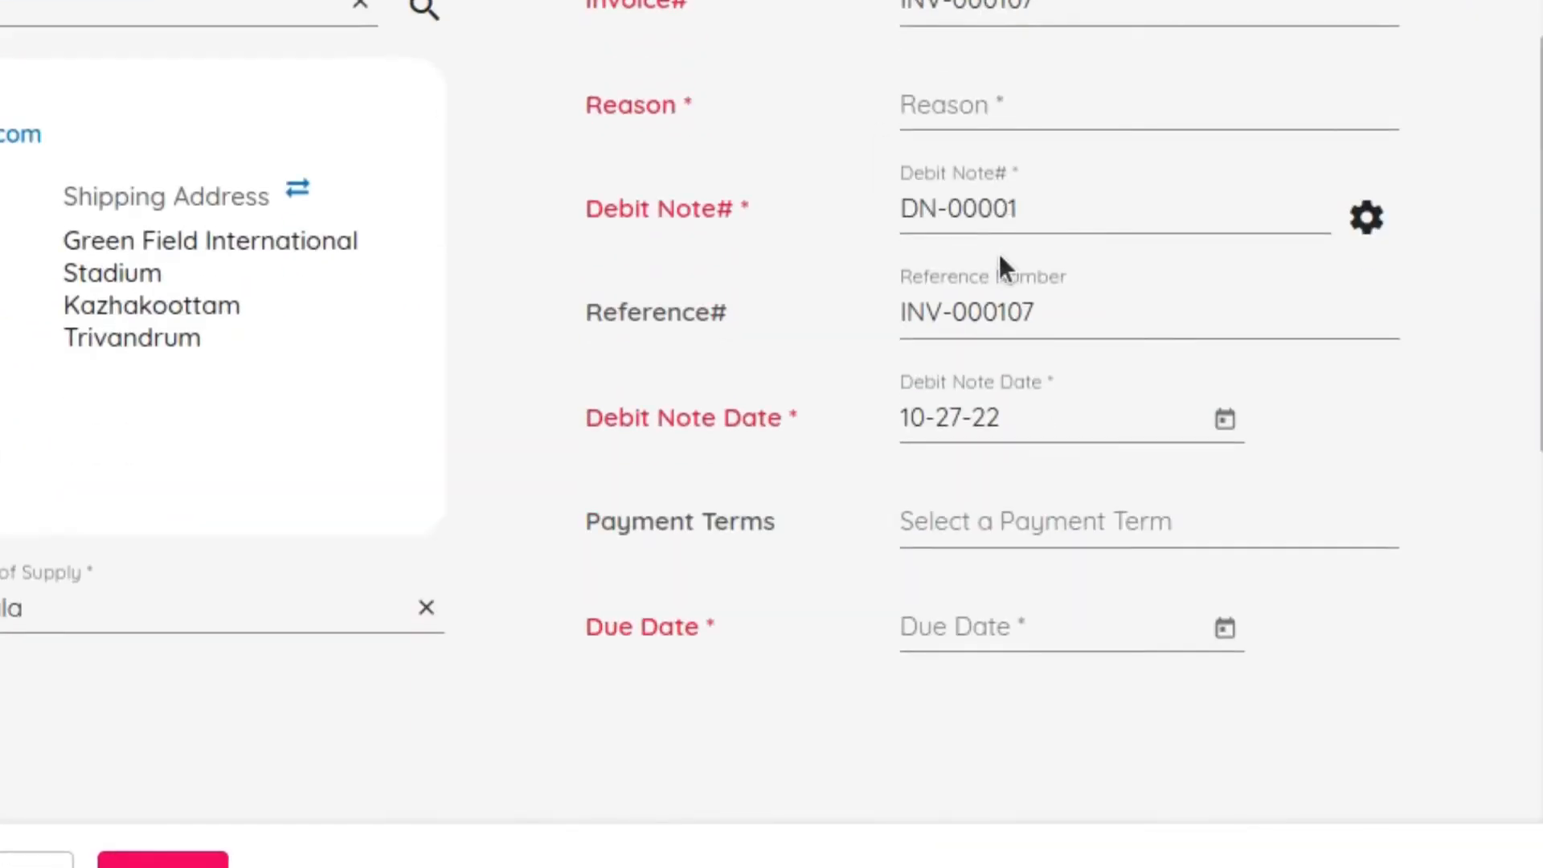
{"action": "left_click", "coordinate": [1005, 92]}
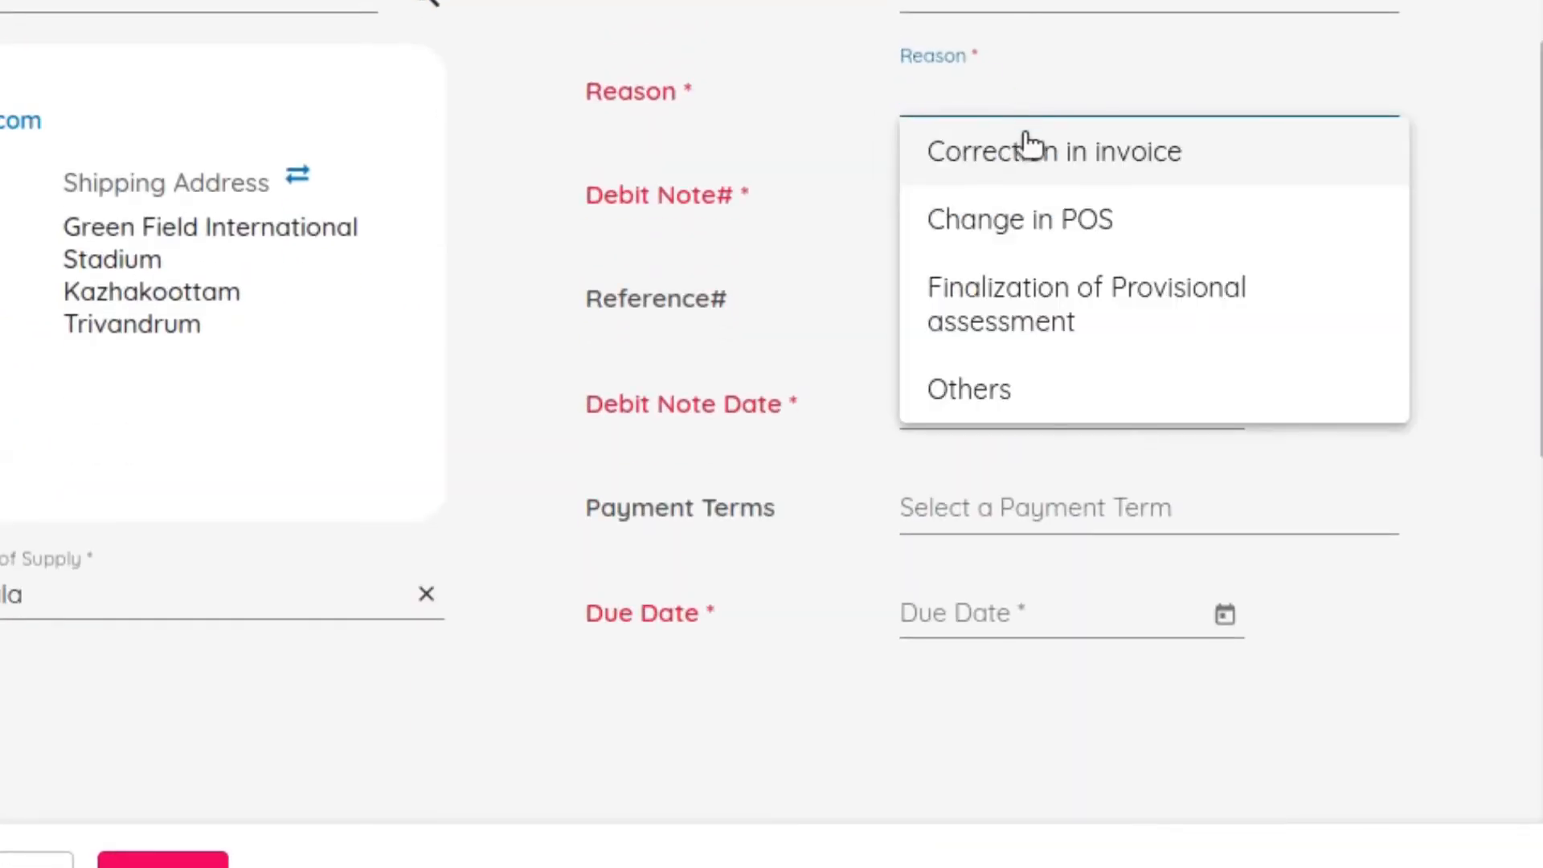
{"action": "left_click", "coordinate": [1036, 164]}
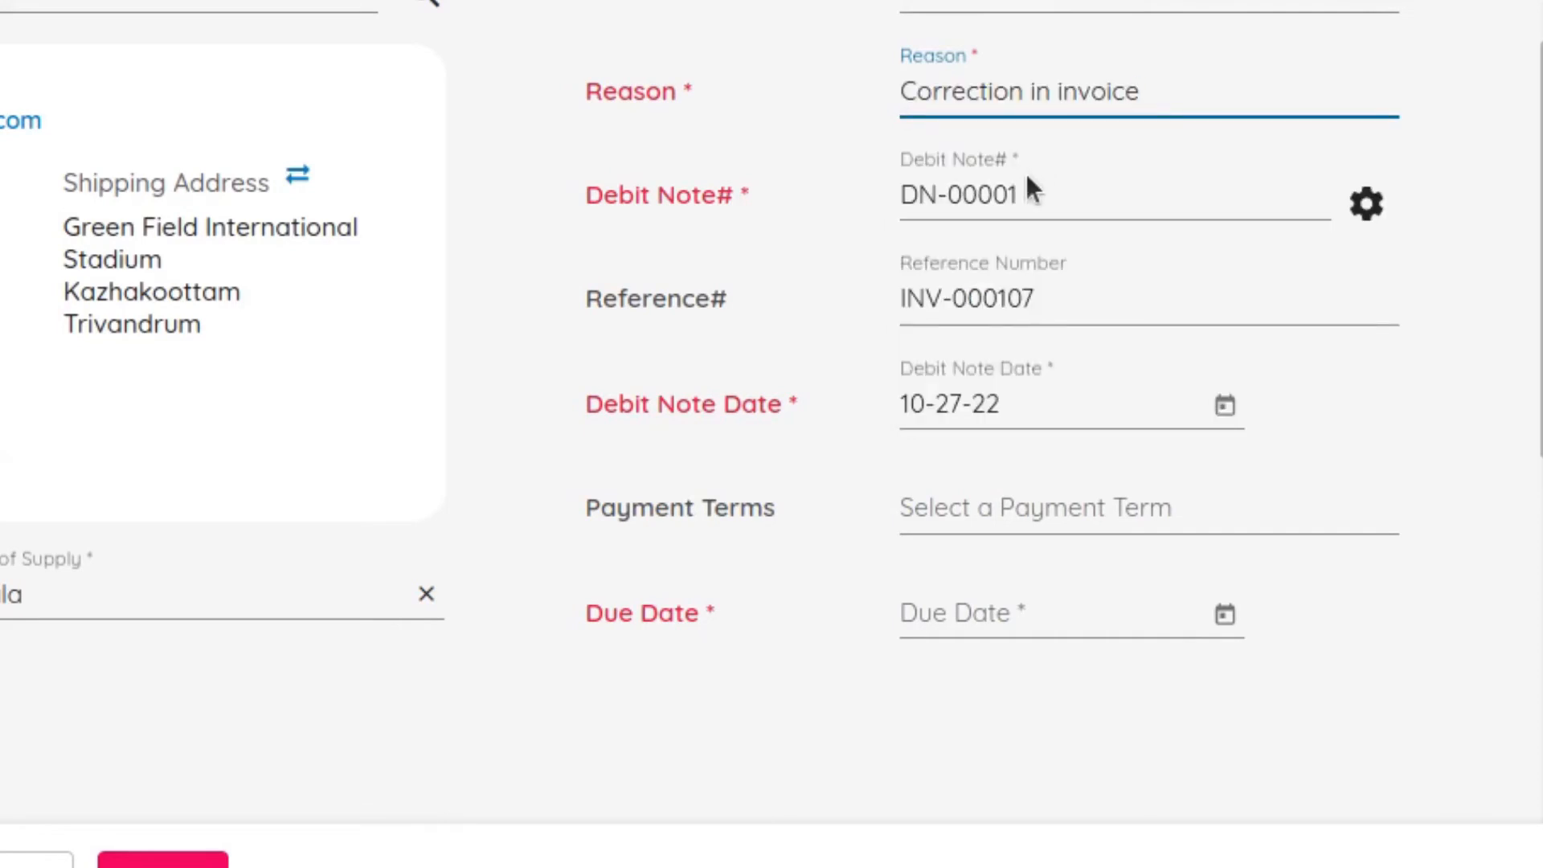
{"action": "scroll", "coordinate": [968, 277], "scroll_direction": "down", "scroll_amount": 2}
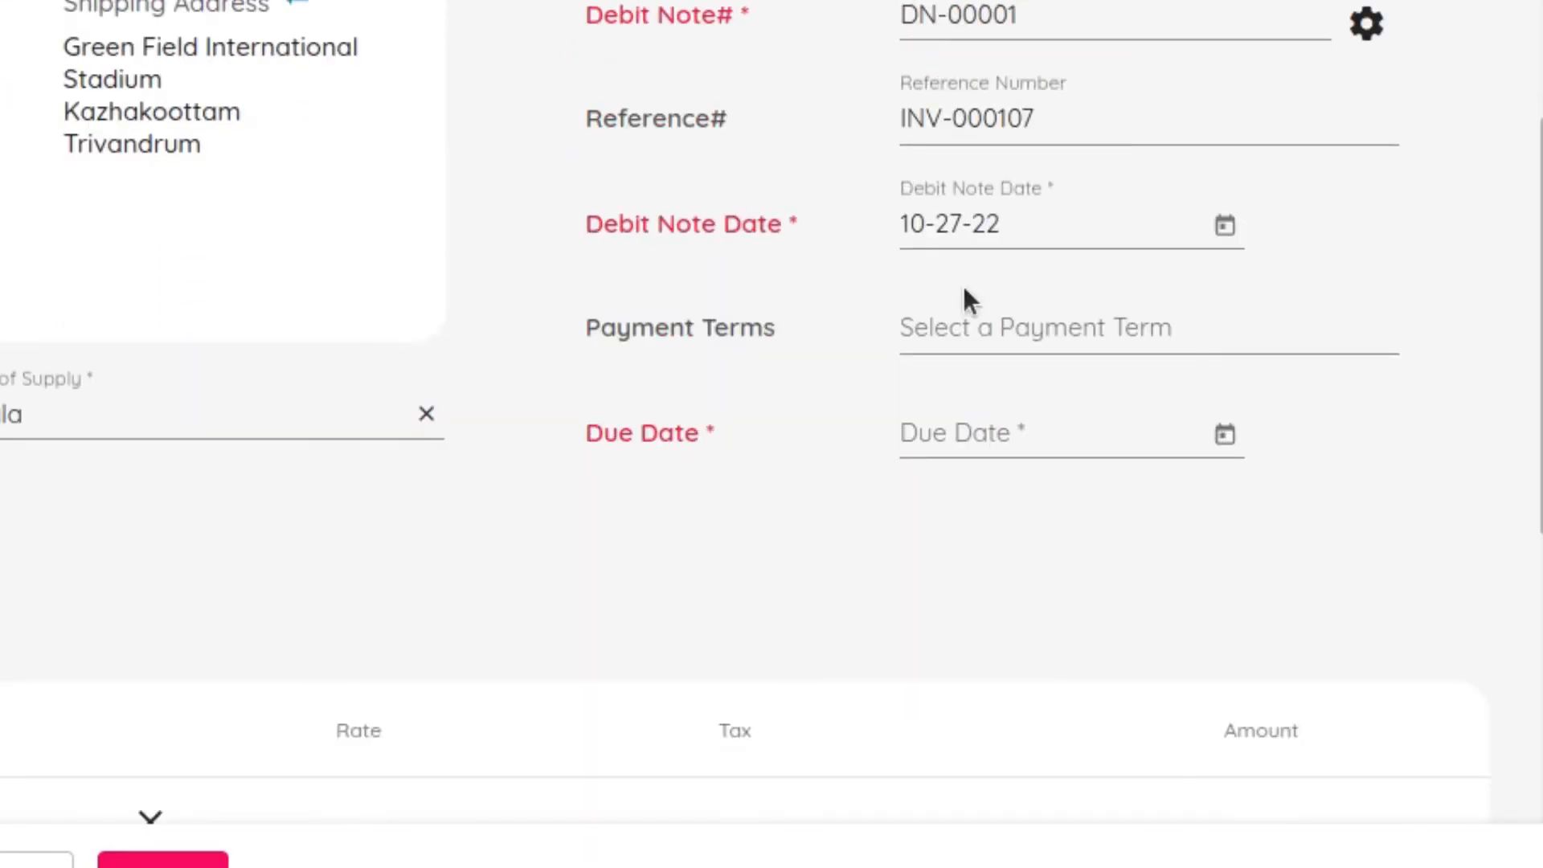
{"action": "left_click", "coordinate": [1224, 434]}
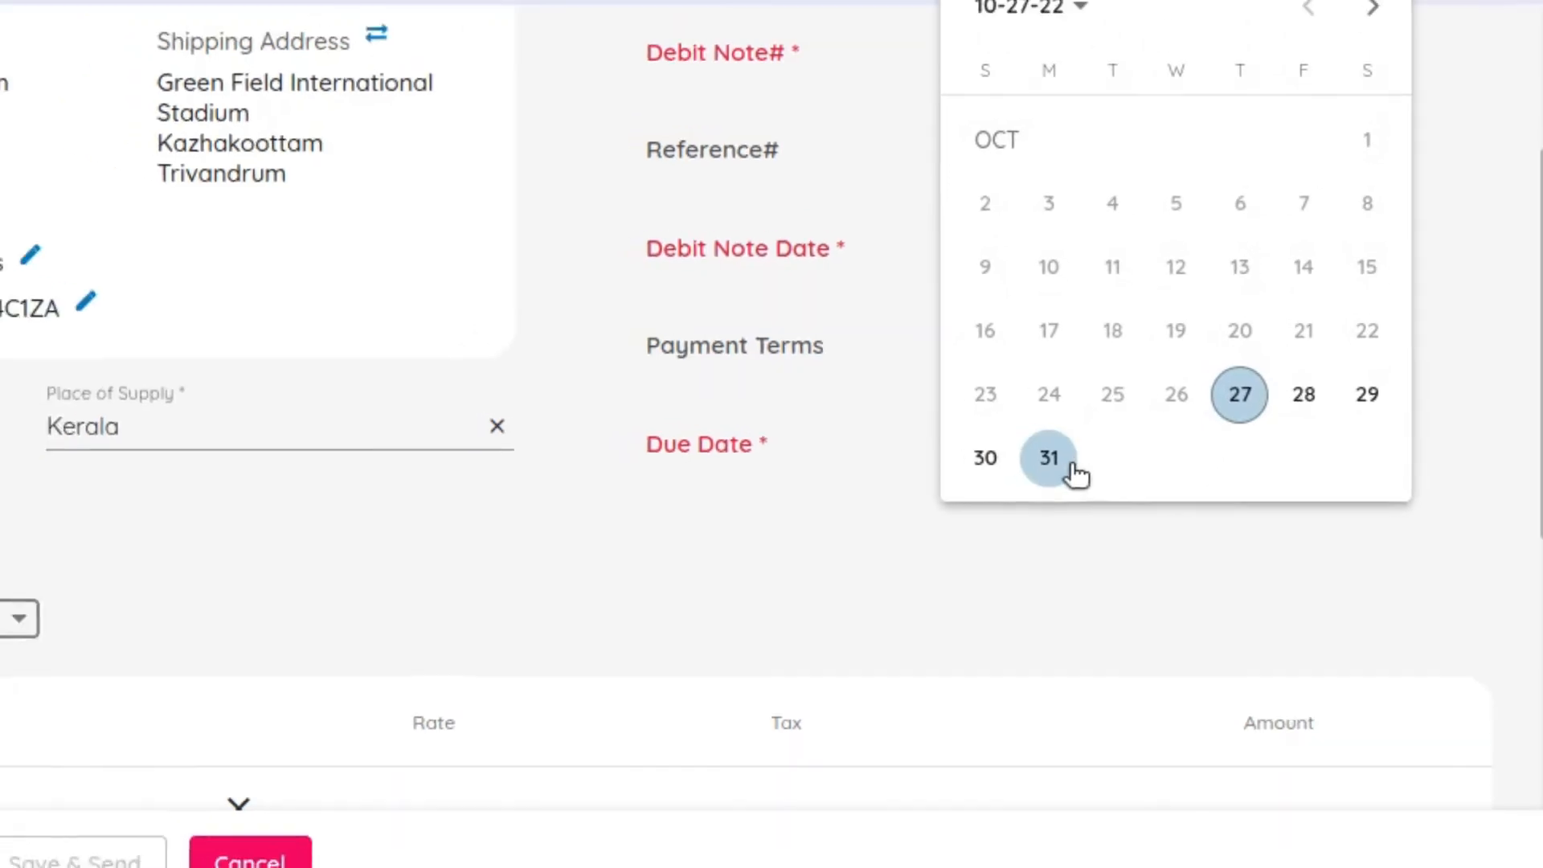
{"action": "left_click", "coordinate": [1073, 472]}
Fill in the debit note's line with the description "Debit note", rate 250 and tax GST0.
{"action": "scroll", "coordinate": [1040, 507], "scroll_direction": "down", "scroll_amount": 2}
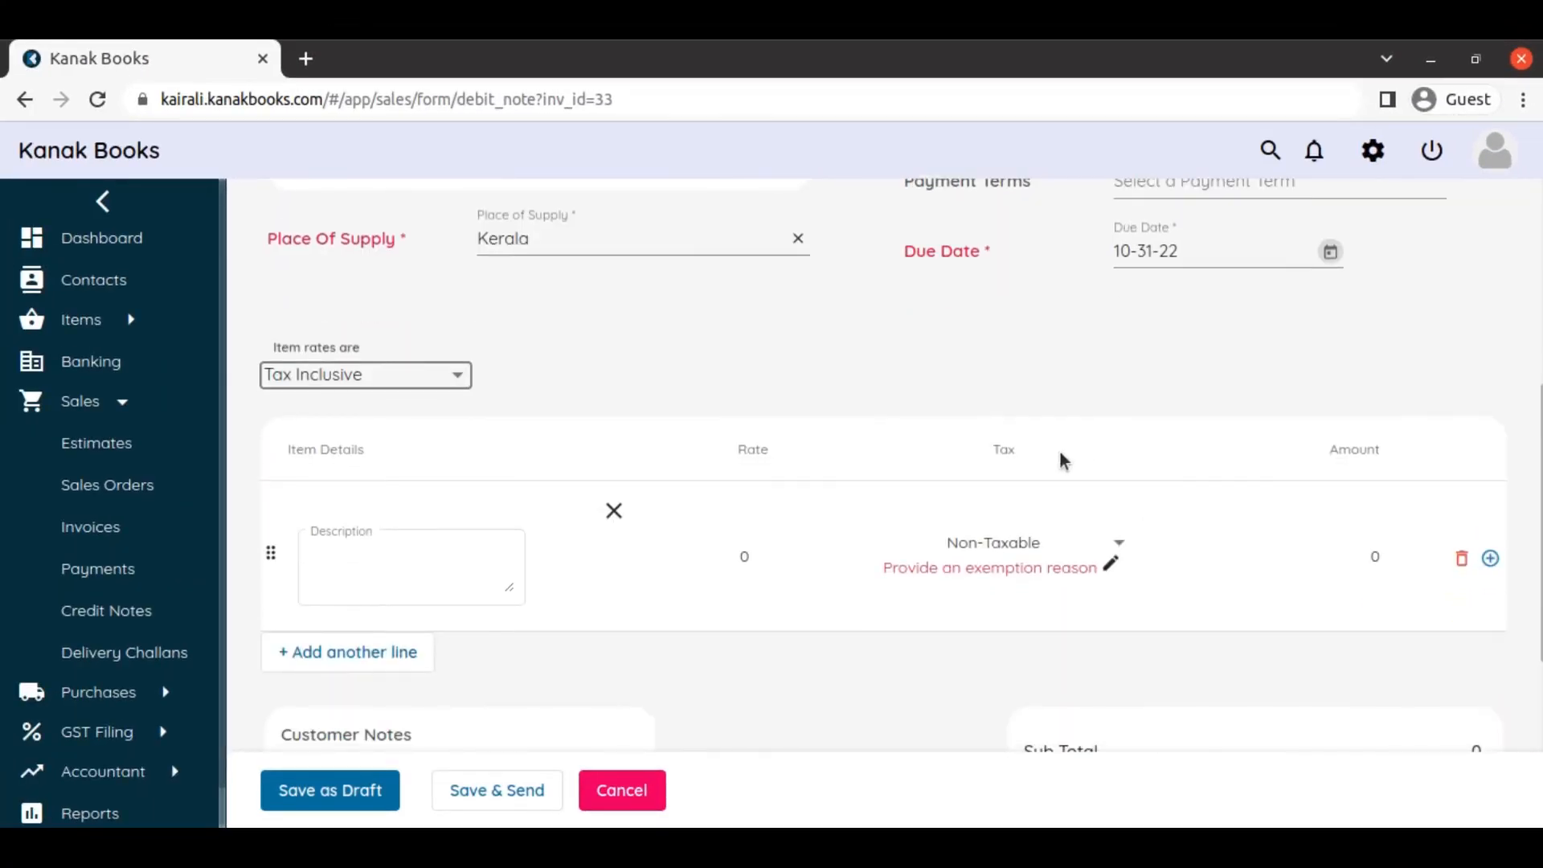
{"action": "left_click", "coordinate": [442, 578]}
{"action": "type", "text": "D"}
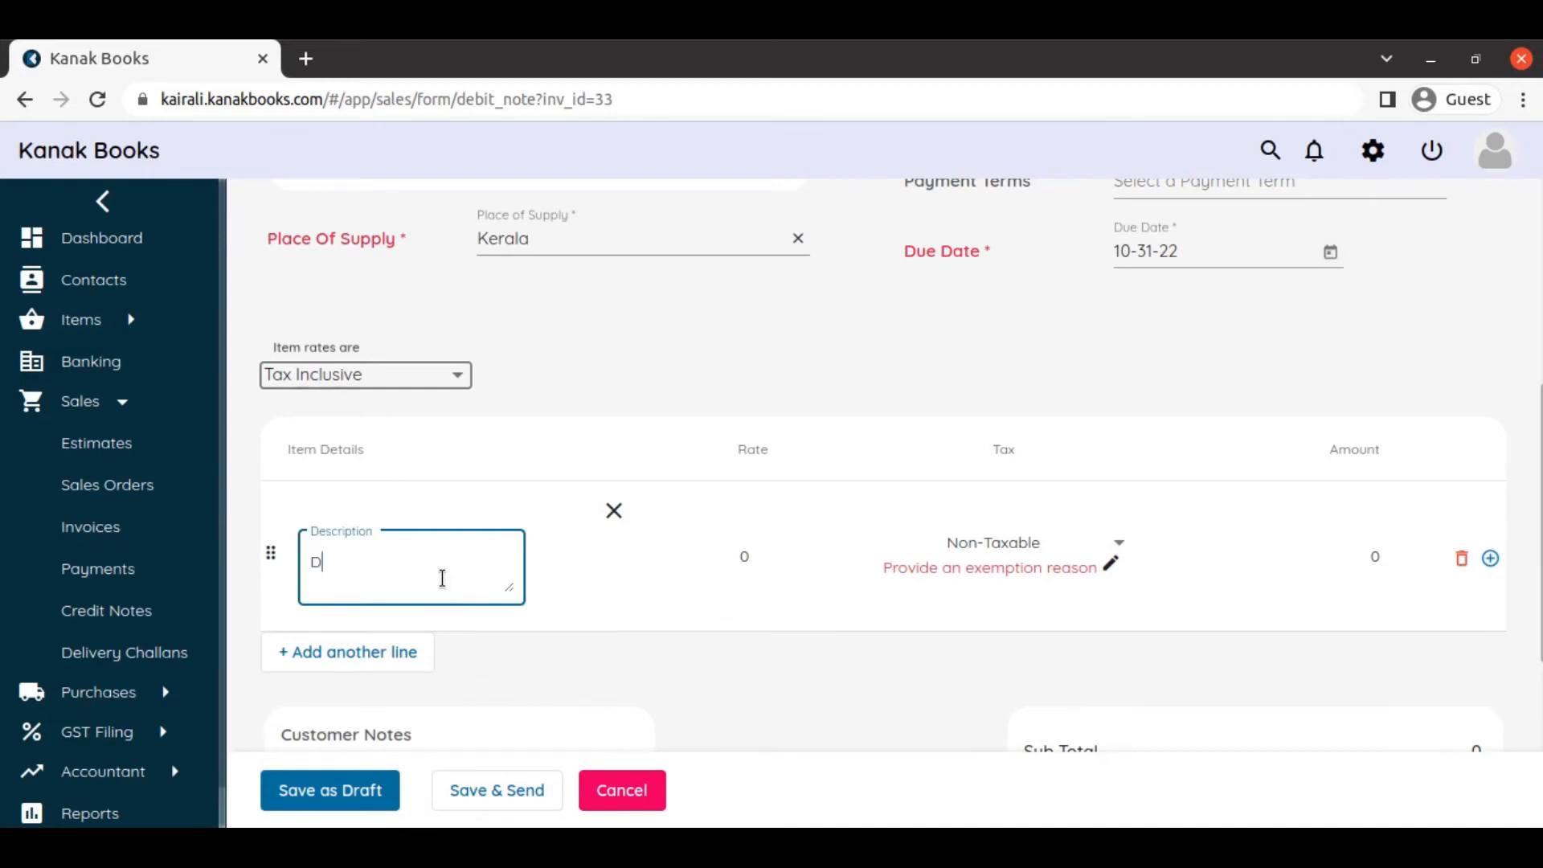
{"action": "type", "text": "ebit note"}
{"action": "left_click", "coordinate": [744, 559]}
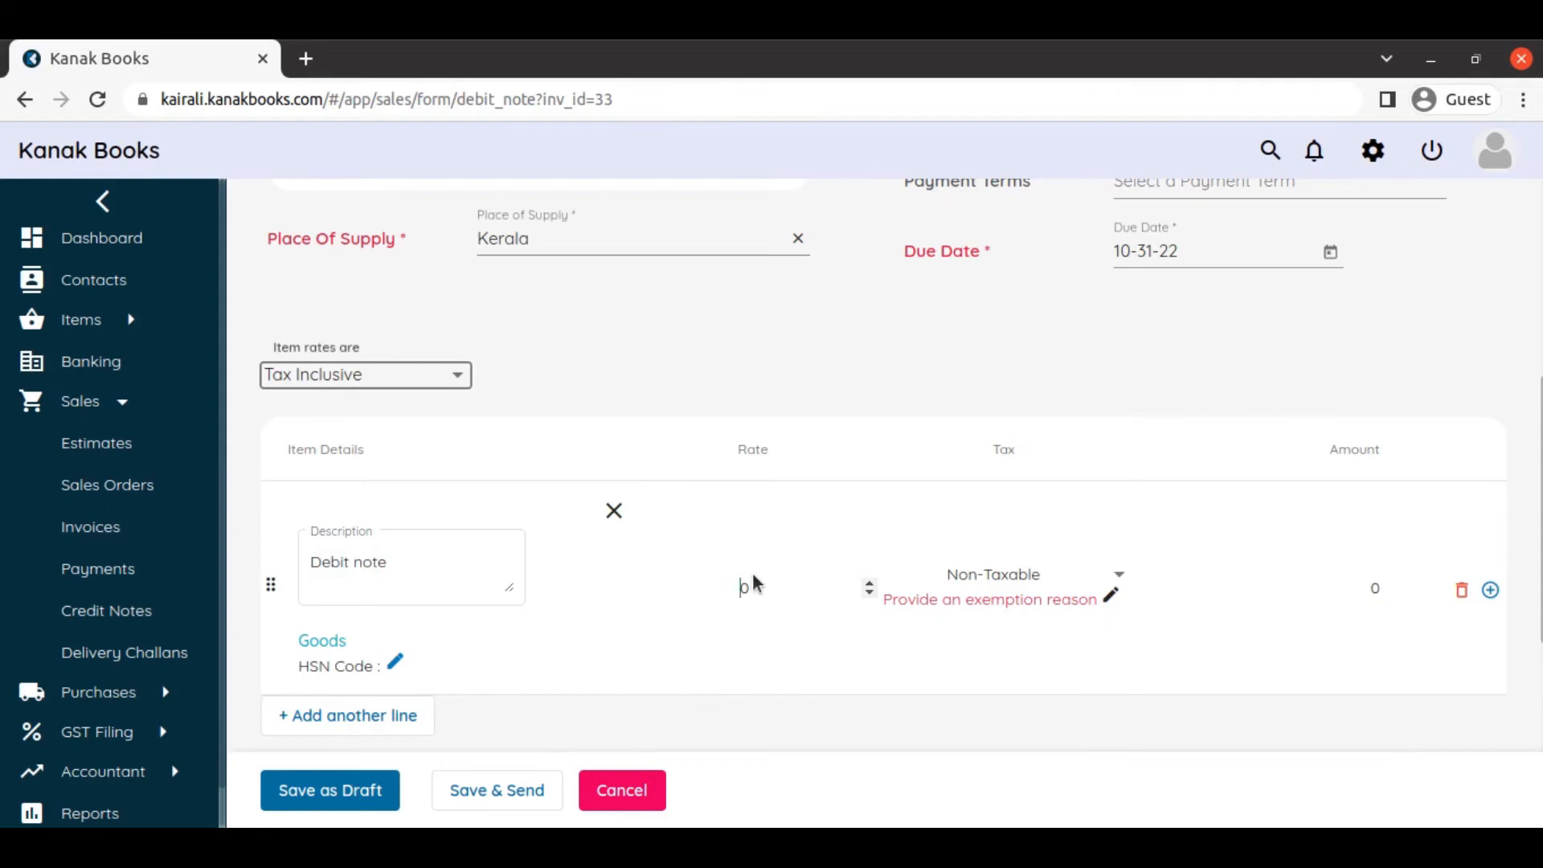
{"action": "left_click", "coordinate": [799, 629]}
{"action": "left_click", "coordinate": [1041, 588]}
{"action": "scroll", "coordinate": [998, 490], "scroll_direction": "down", "scroll_amount": 3}
{"action": "left_click", "coordinate": [958, 402]}
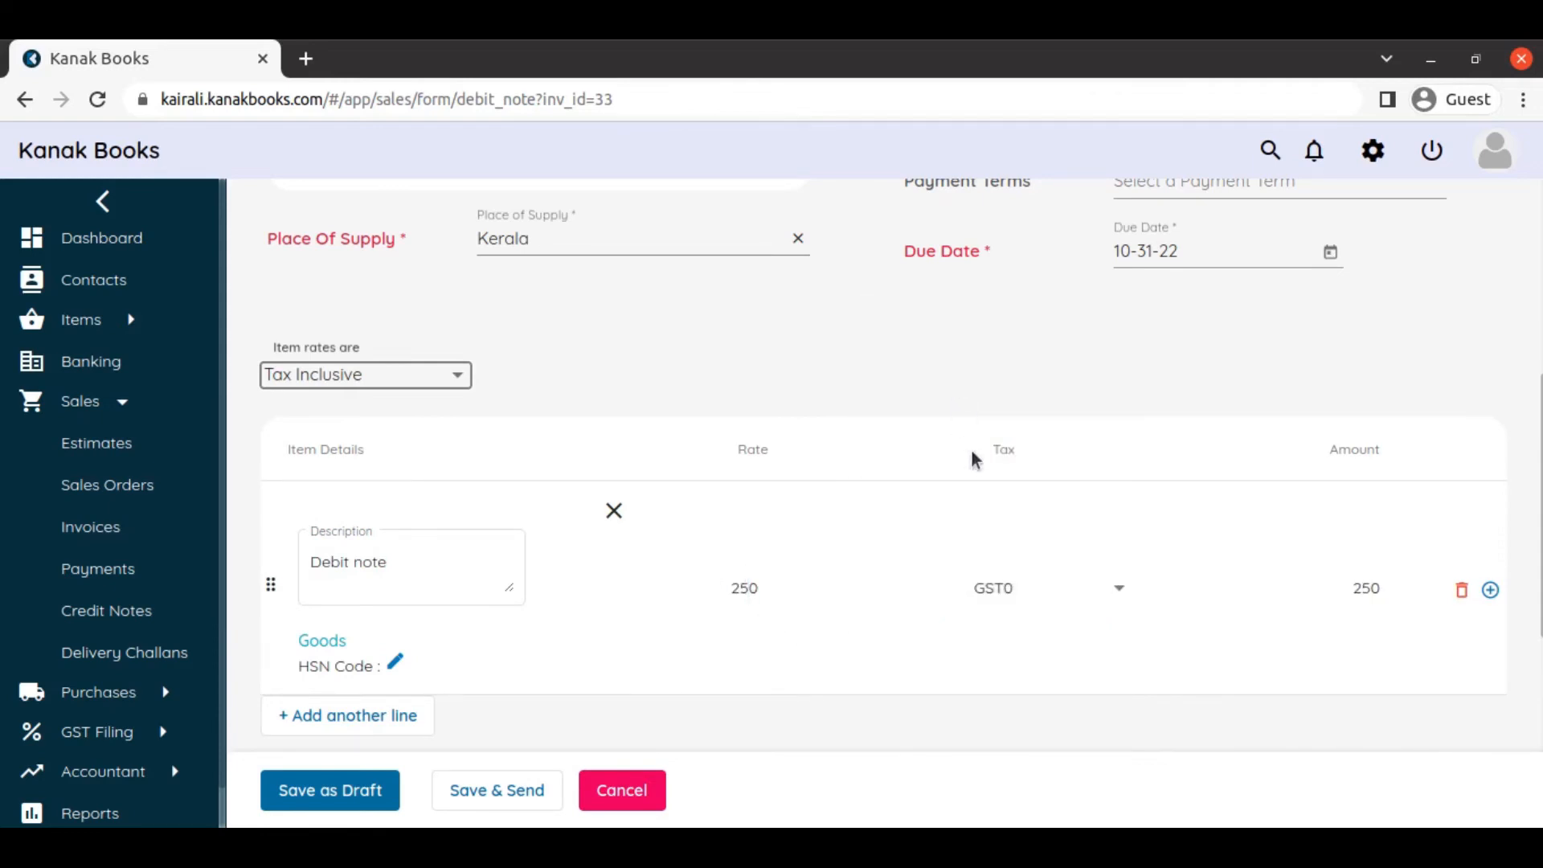
Save KCA's debit note as a draft and mark it as sent.
{"action": "scroll", "coordinate": [991, 495], "scroll_direction": "down", "scroll_amount": 5}
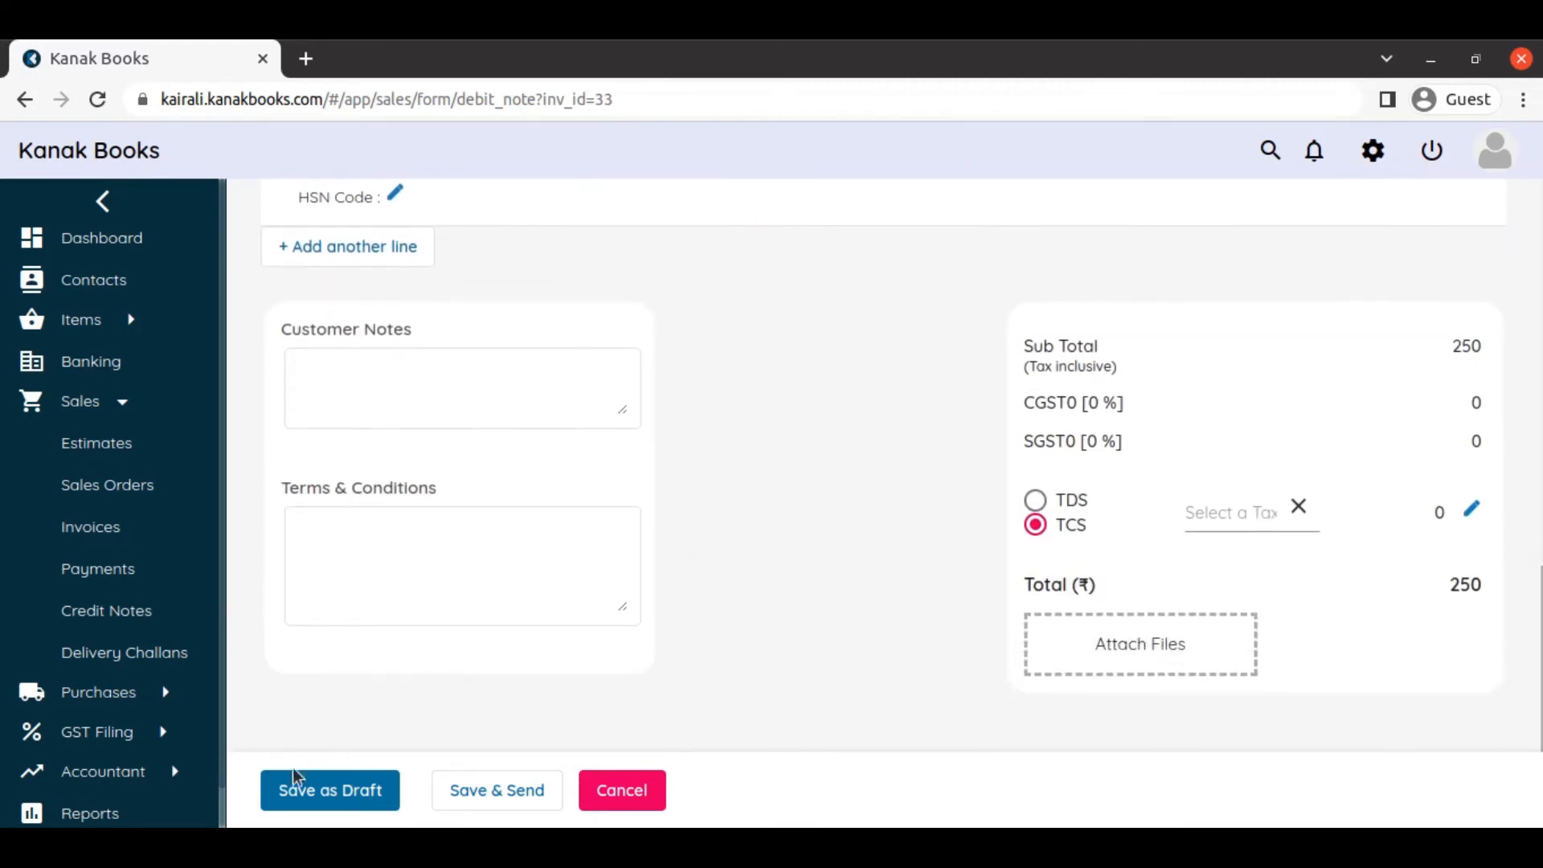
{"action": "left_click", "coordinate": [328, 791]}
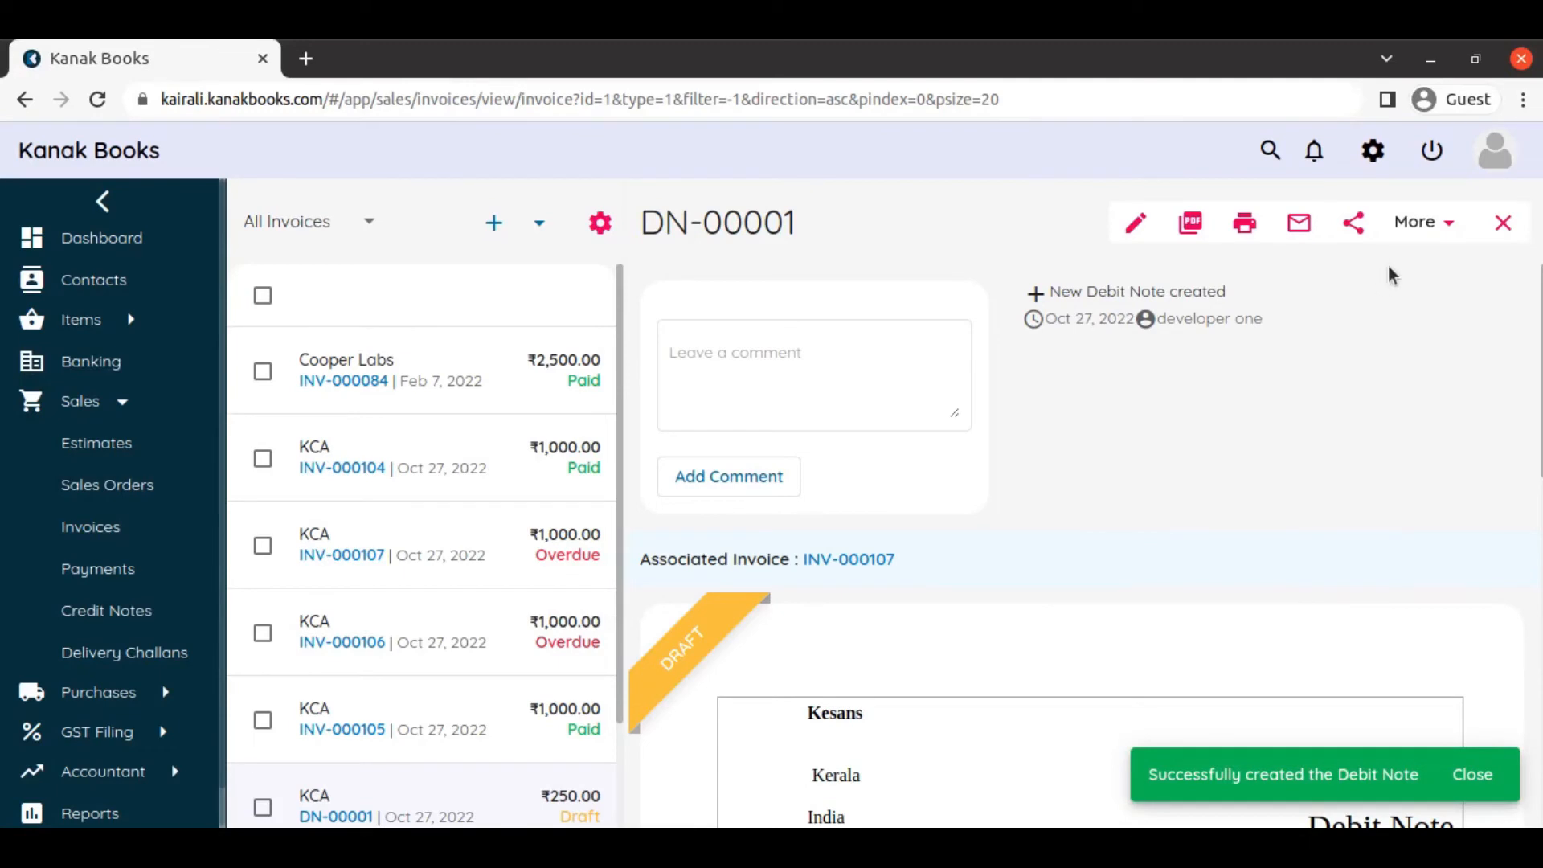
{"action": "left_click", "coordinate": [1439, 232]}
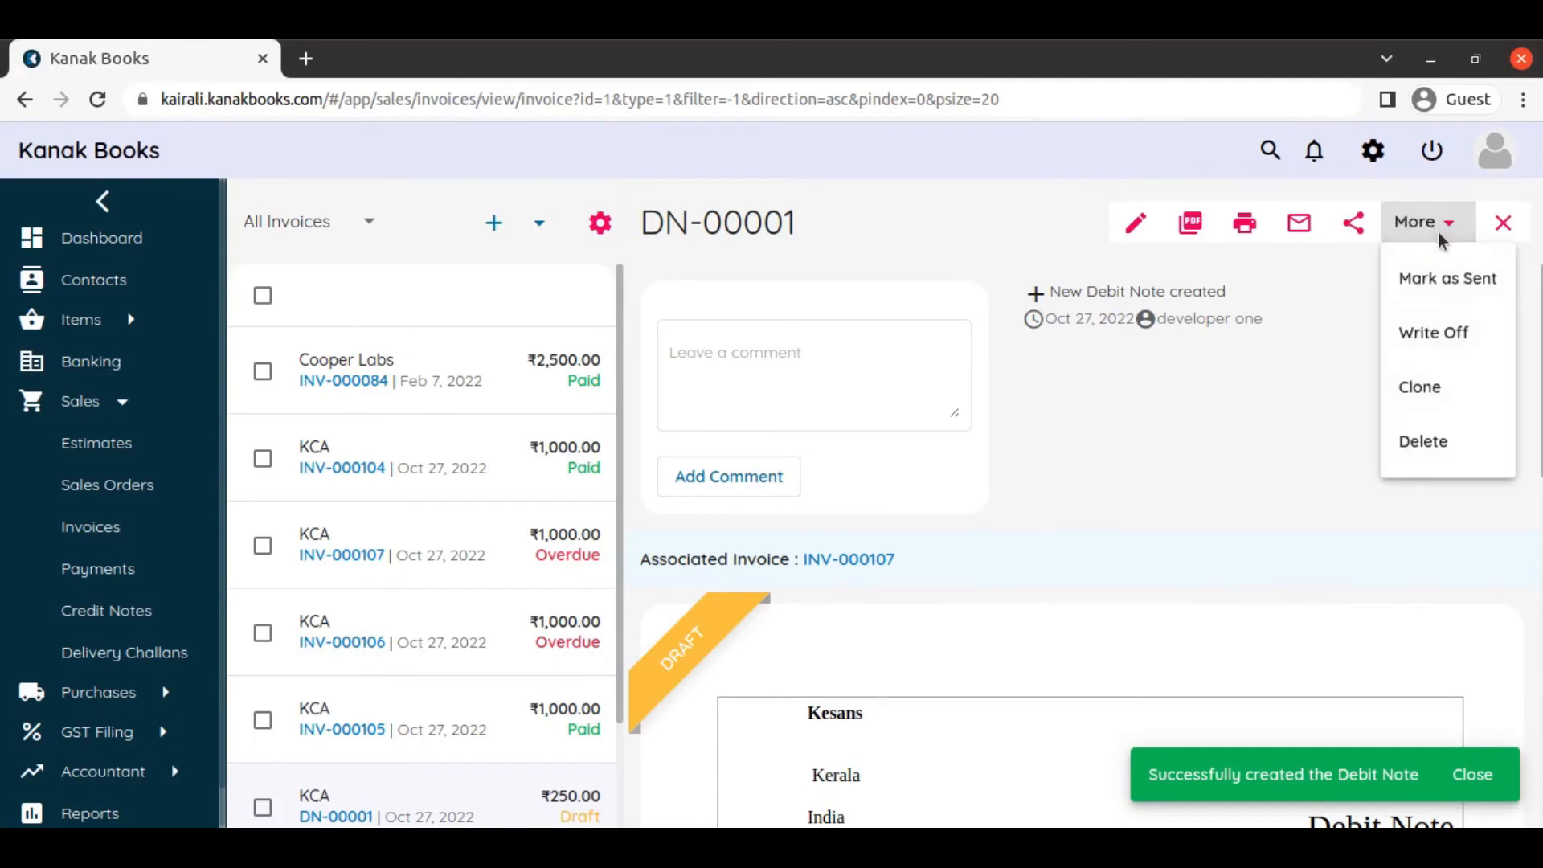
{"action": "left_click", "coordinate": [1446, 280]}
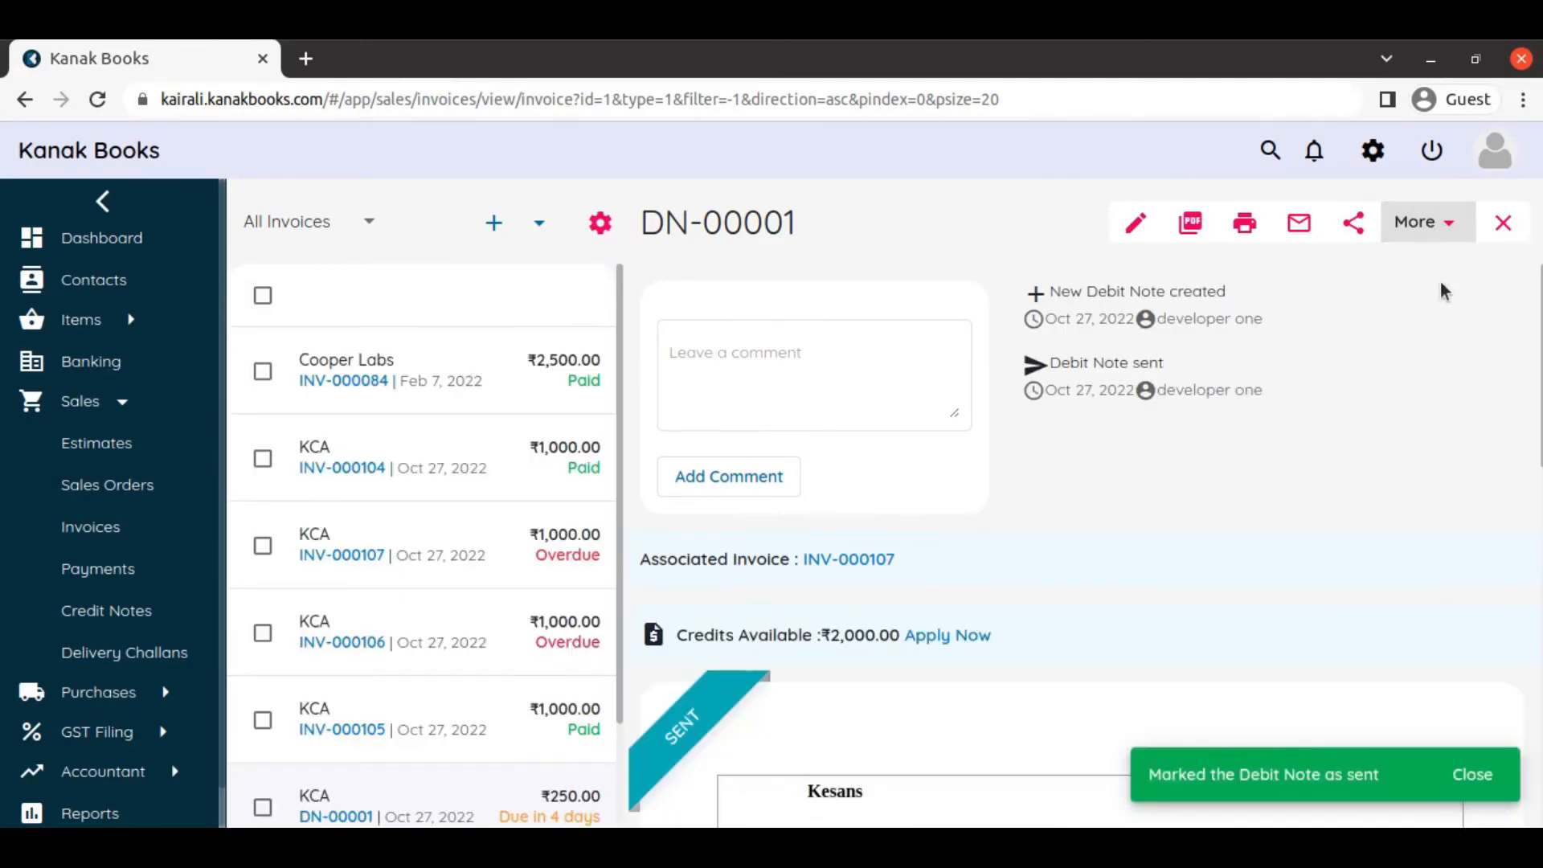
Review KCA's sent debit note, examining its document details and its journal entries.
{"action": "scroll", "coordinate": [1276, 399], "scroll_direction": "down", "scroll_amount": 3}
{"action": "scroll", "coordinate": [961, 372], "scroll_direction": "up", "scroll_amount": 2}
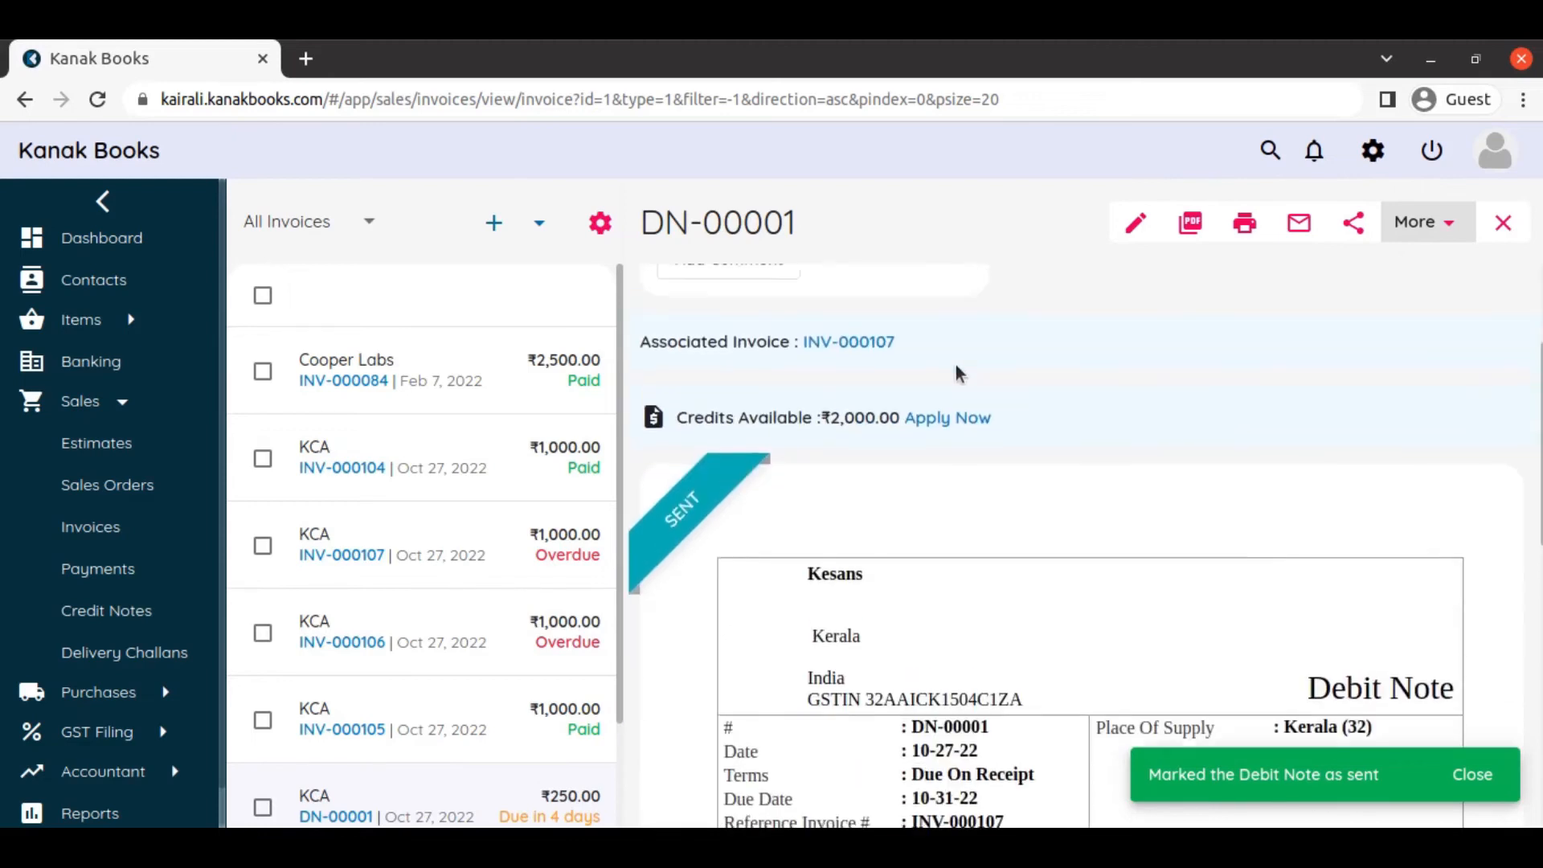
{"action": "scroll", "coordinate": [981, 478], "scroll_direction": "down", "scroll_amount": 9}
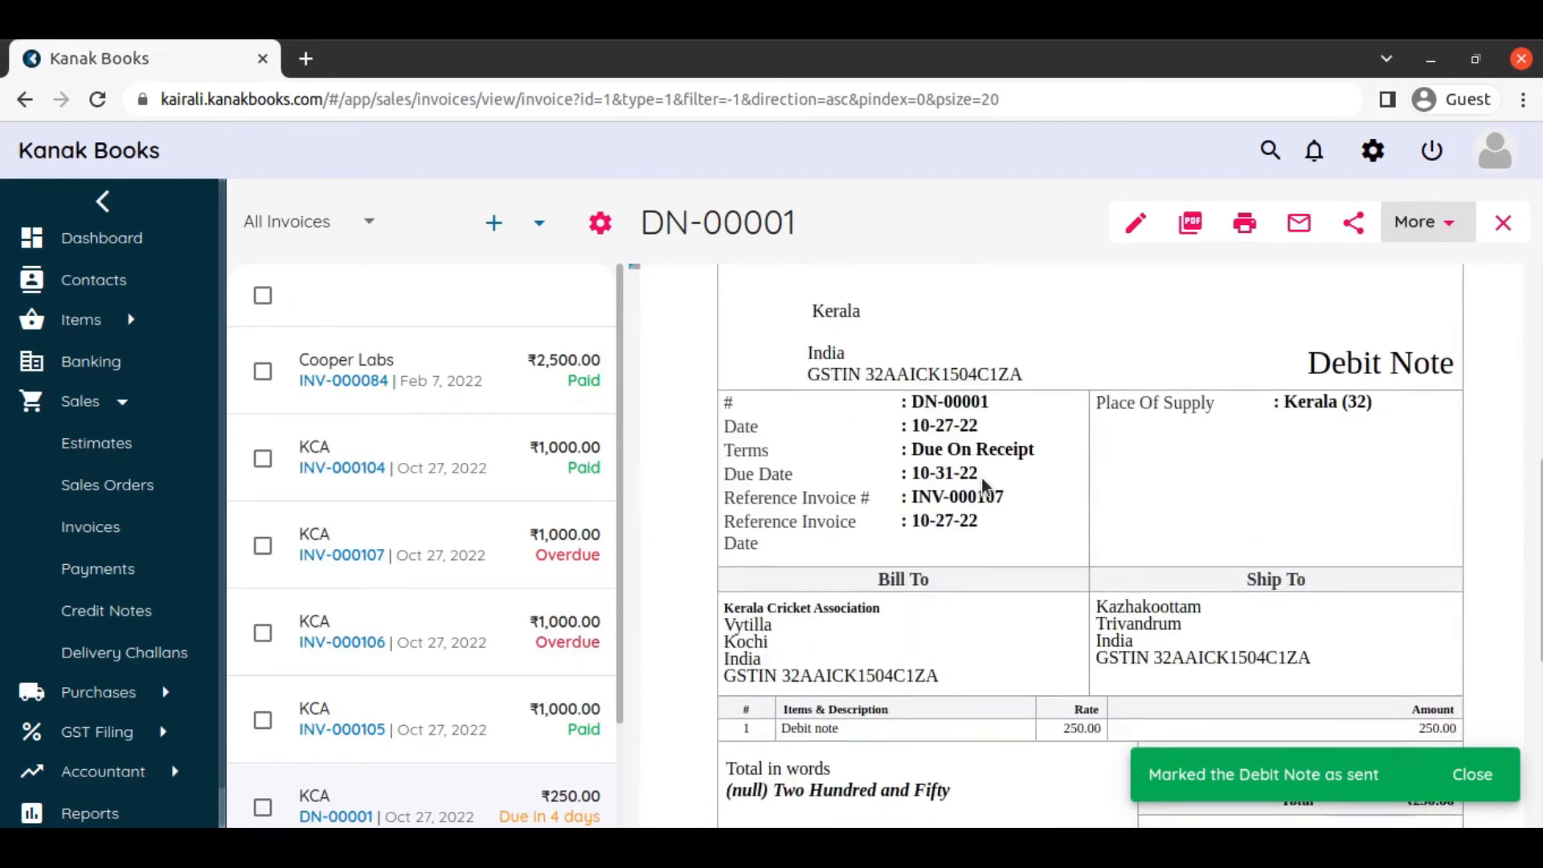
{"action": "scroll", "coordinate": [903, 479], "scroll_direction": "up", "scroll_amount": 5}
{"action": "scroll", "coordinate": [901, 479], "scroll_direction": "down", "scroll_amount": 7}
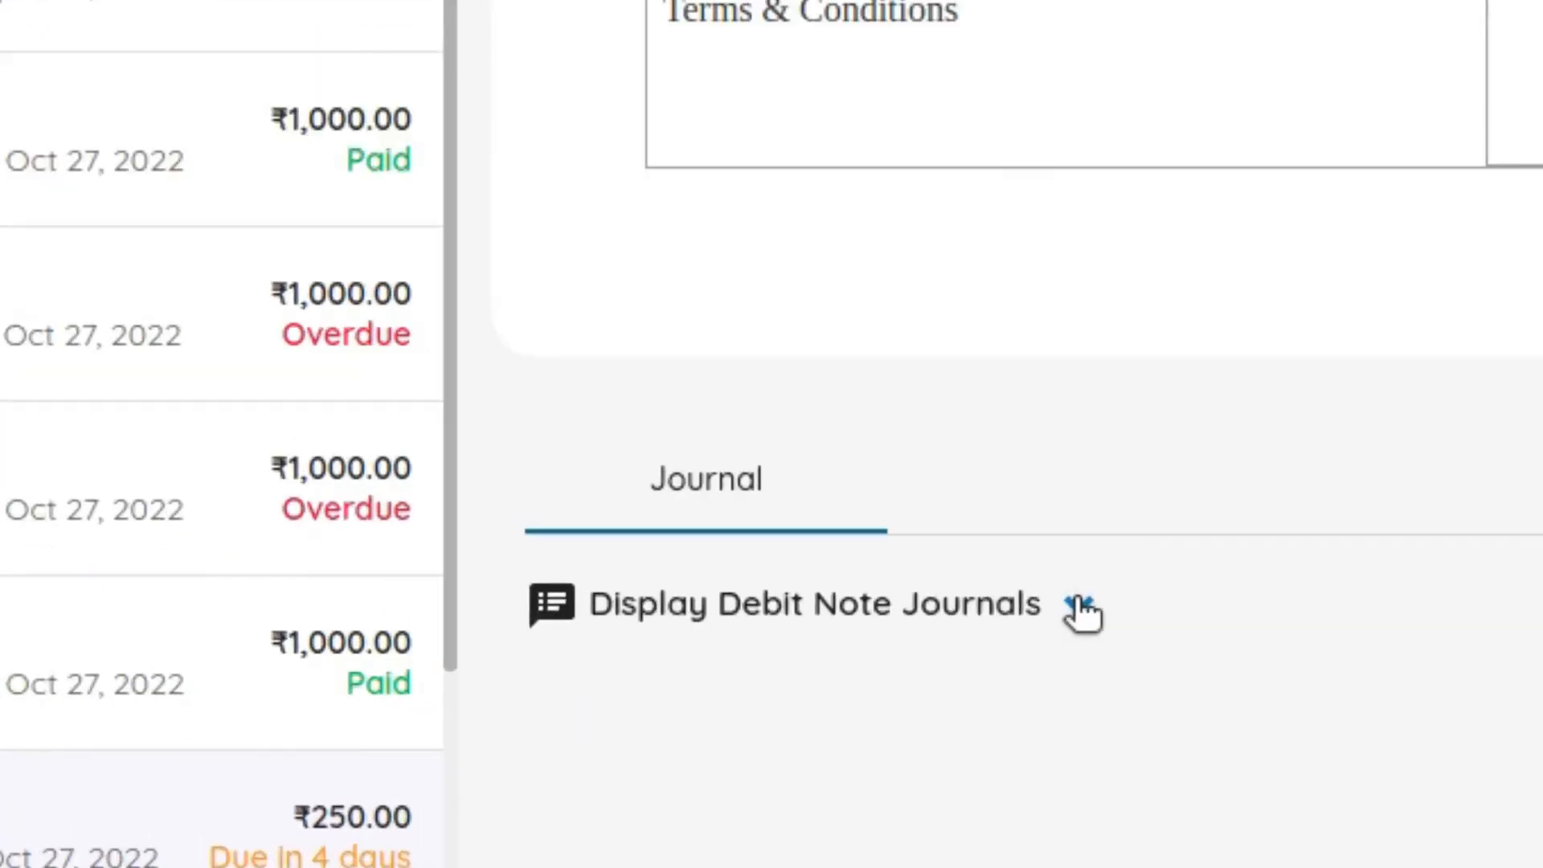
{"action": "left_click", "coordinate": [933, 689]}
{"action": "scroll", "coordinate": [1224, 310], "scroll_direction": "down", "scroll_amount": 5}
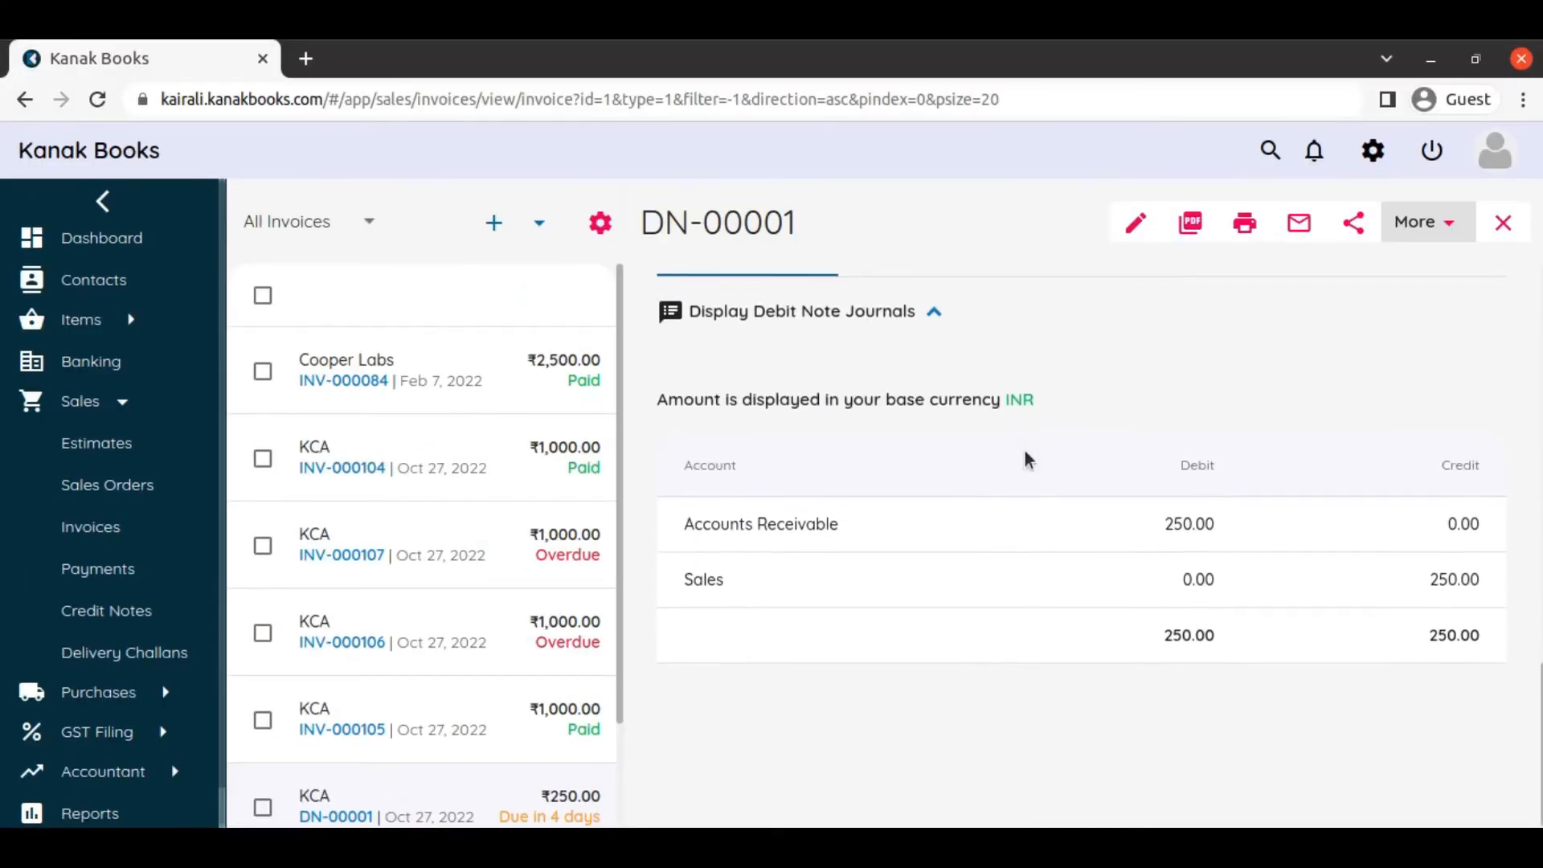
{"action": "scroll", "coordinate": [1028, 499], "scroll_direction": "up", "scroll_amount": 10}
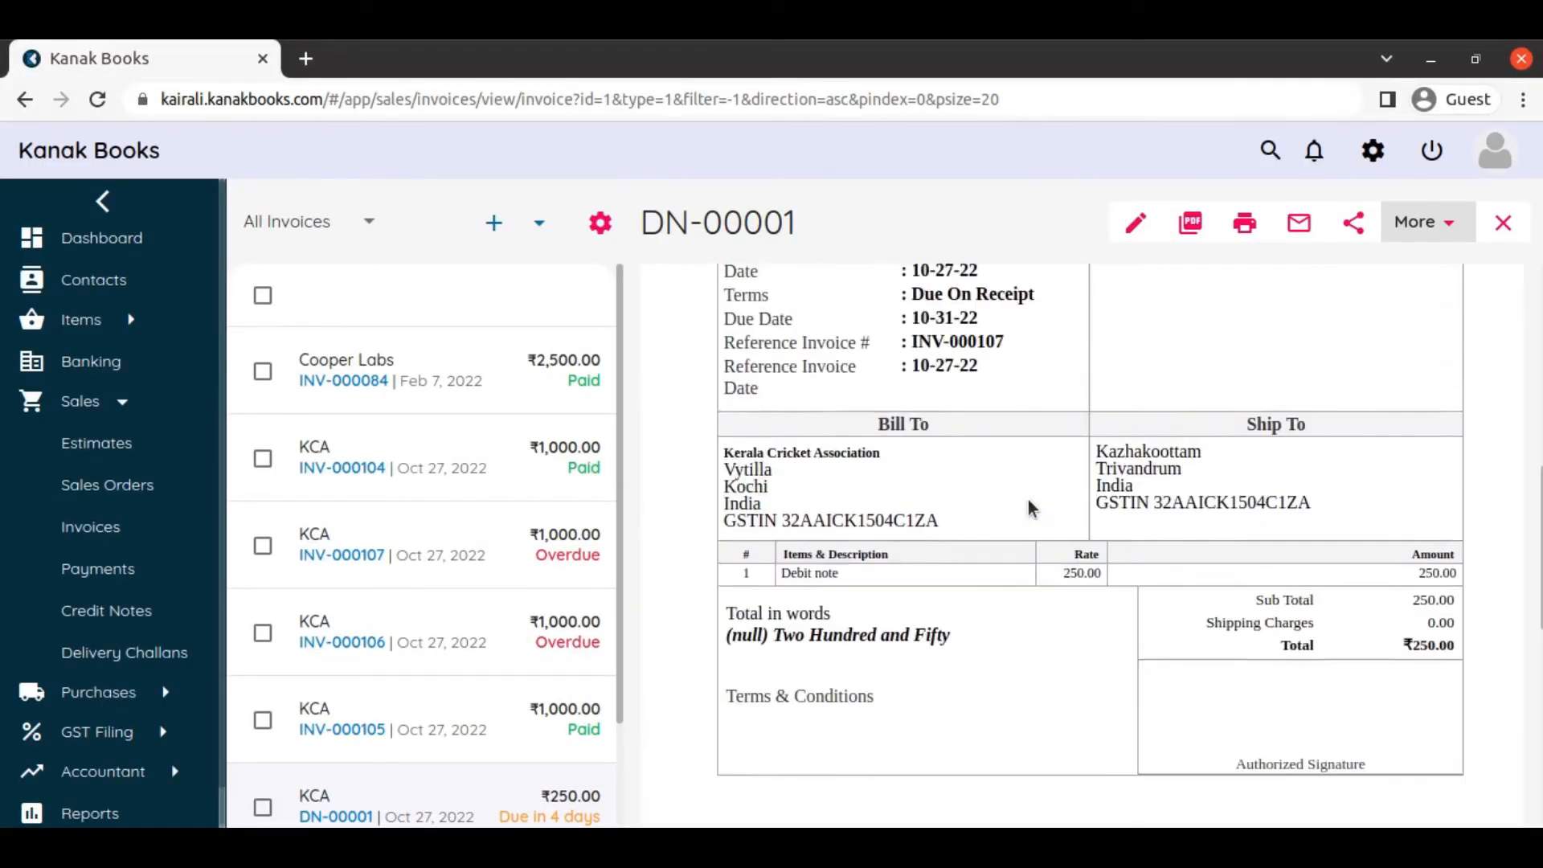
{"action": "scroll", "coordinate": [1029, 498], "scroll_direction": "up", "scroll_amount": 4}
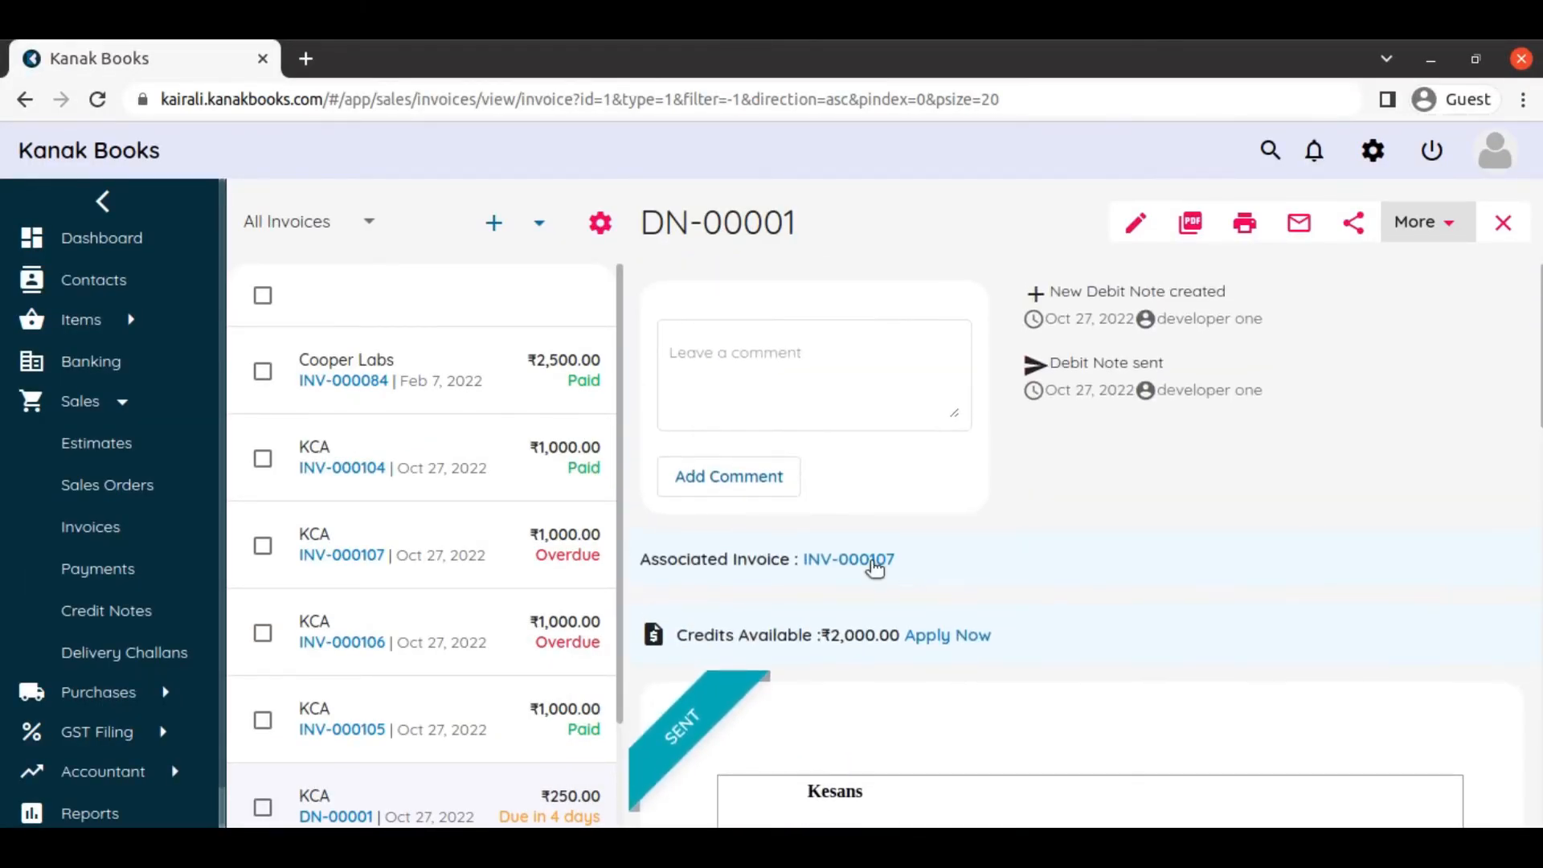
Check the links between the debit note and its associated invoice, including the invoice's list of debit notes.
{"action": "left_click", "coordinate": [870, 560]}
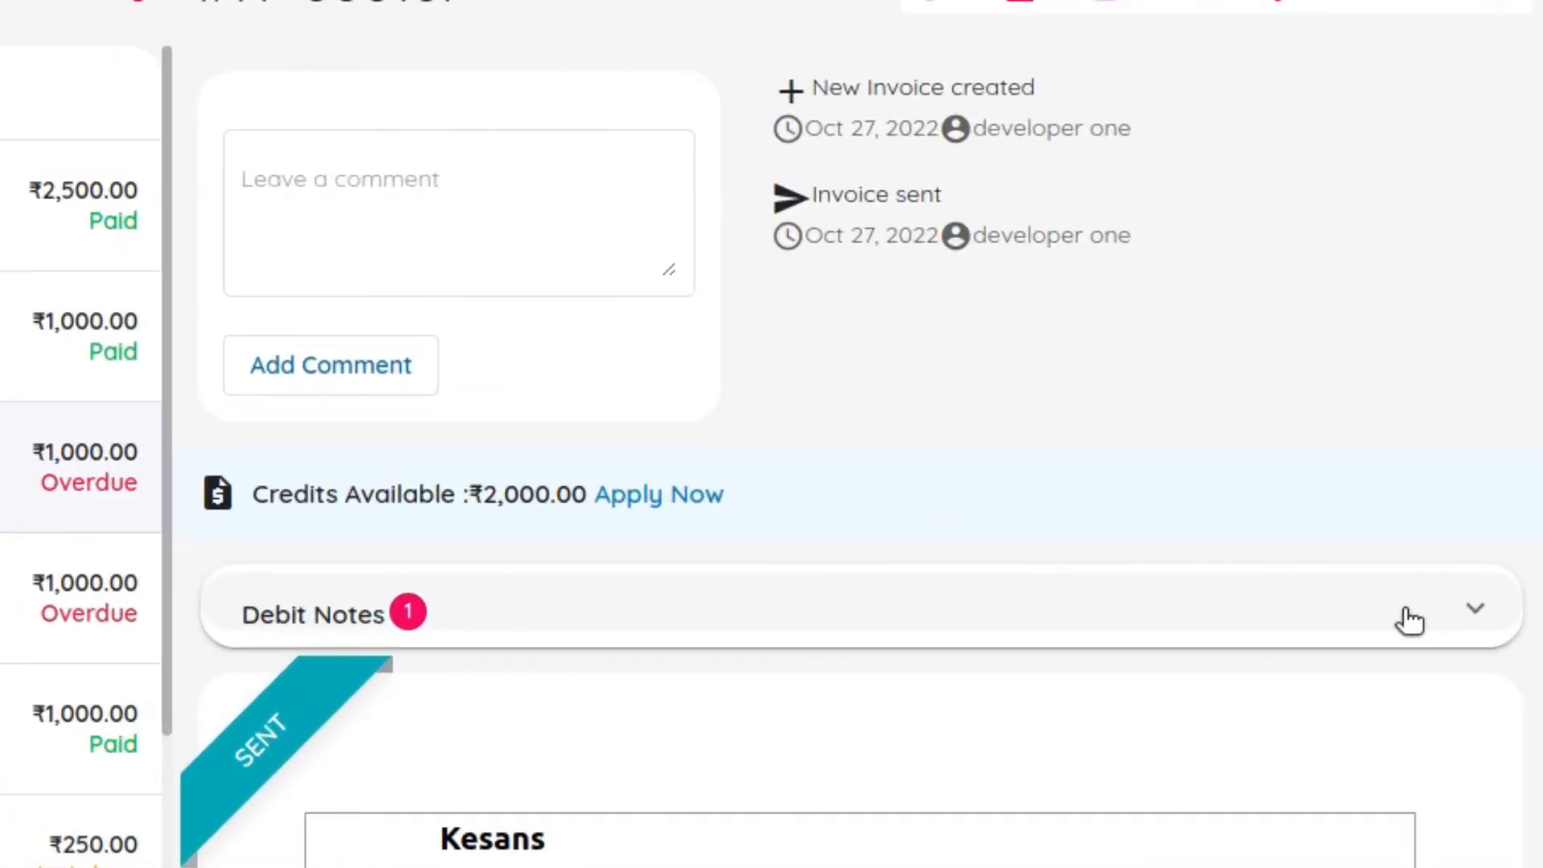
{"action": "left_click", "coordinate": [1408, 619]}
{"action": "scroll", "coordinate": [1229, 619], "scroll_direction": "down", "scroll_amount": 3}
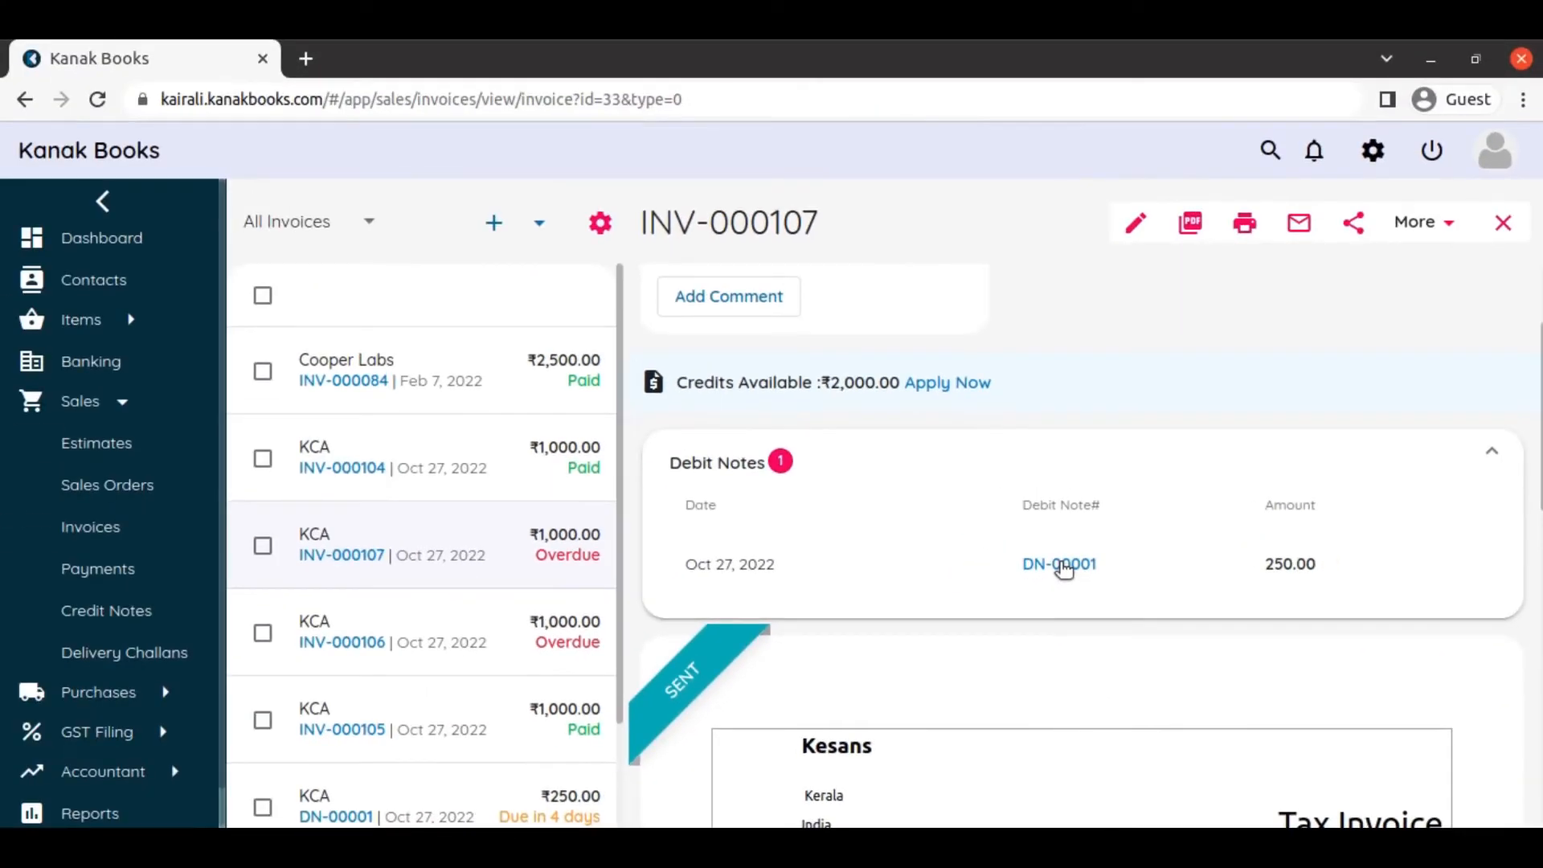
{"action": "left_click", "coordinate": [834, 504]}
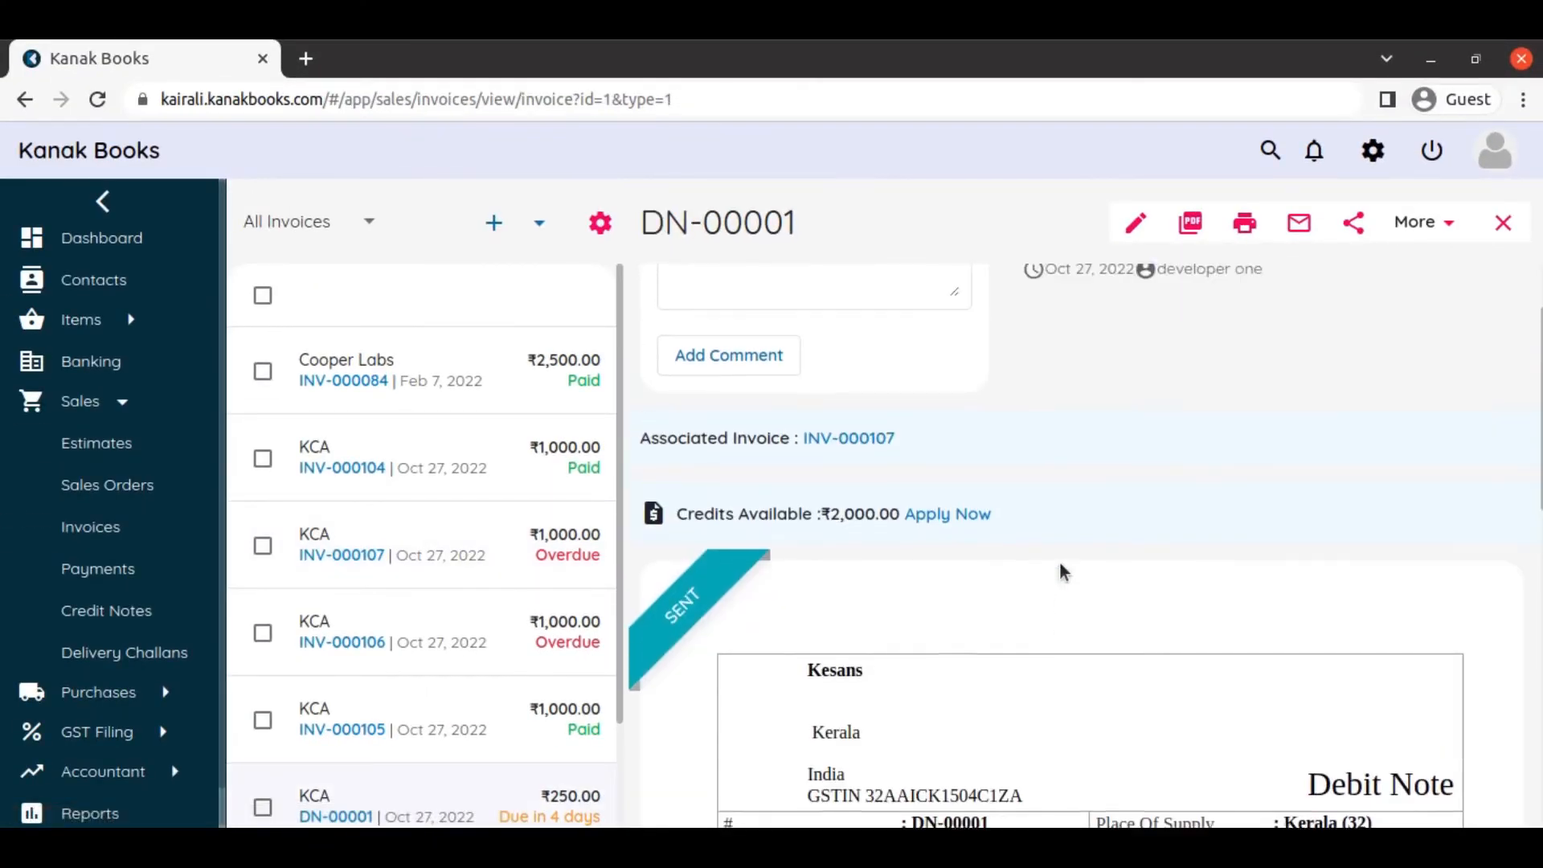
{"action": "scroll", "coordinate": [1060, 572], "scroll_direction": "up", "scroll_amount": 2}
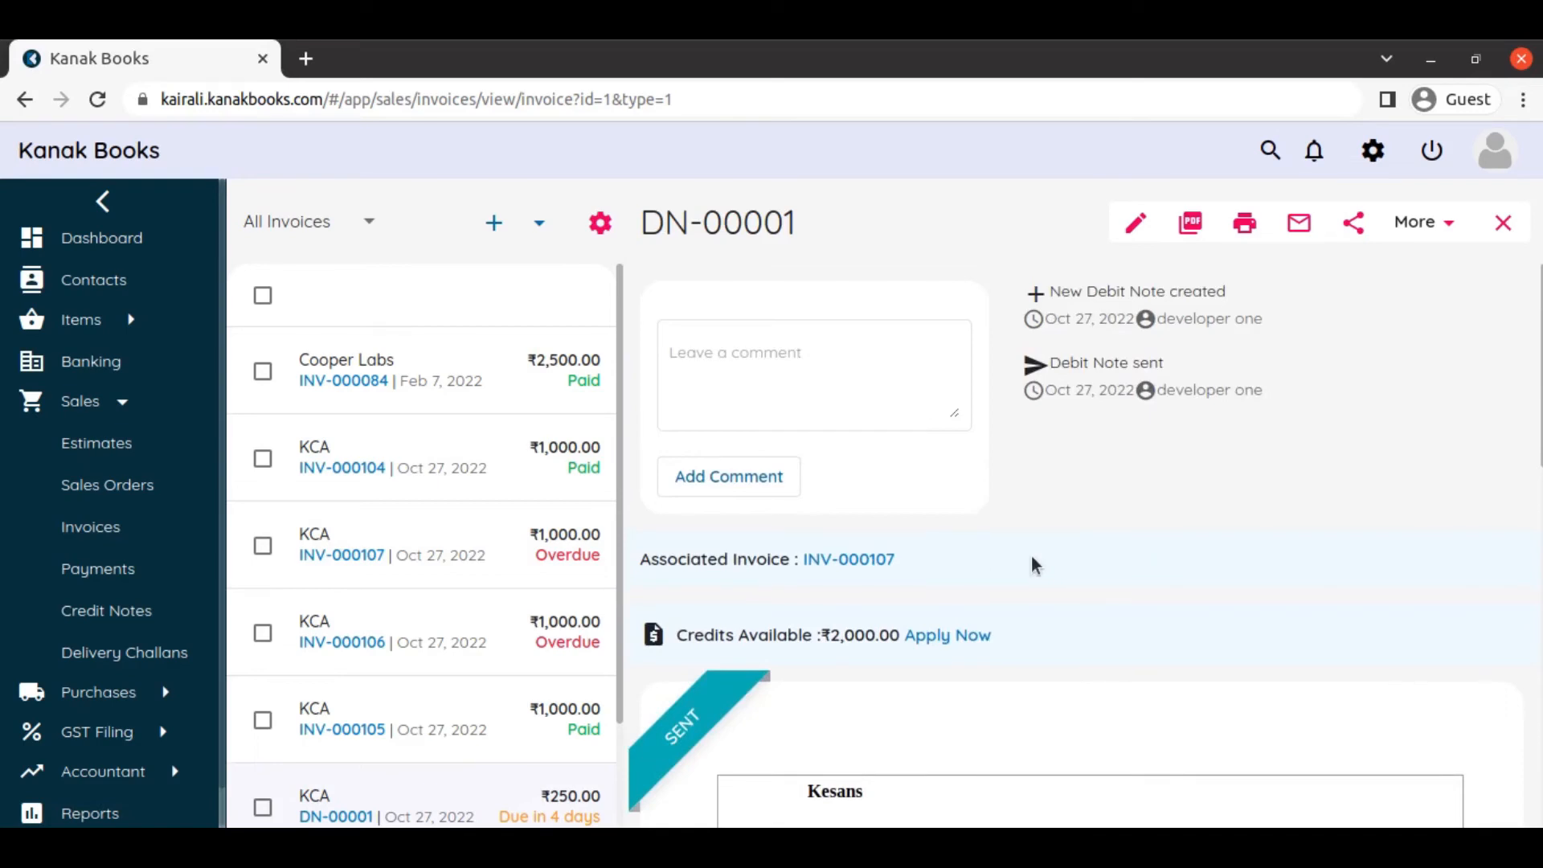
{"action": "left_click", "coordinate": [887, 561]}
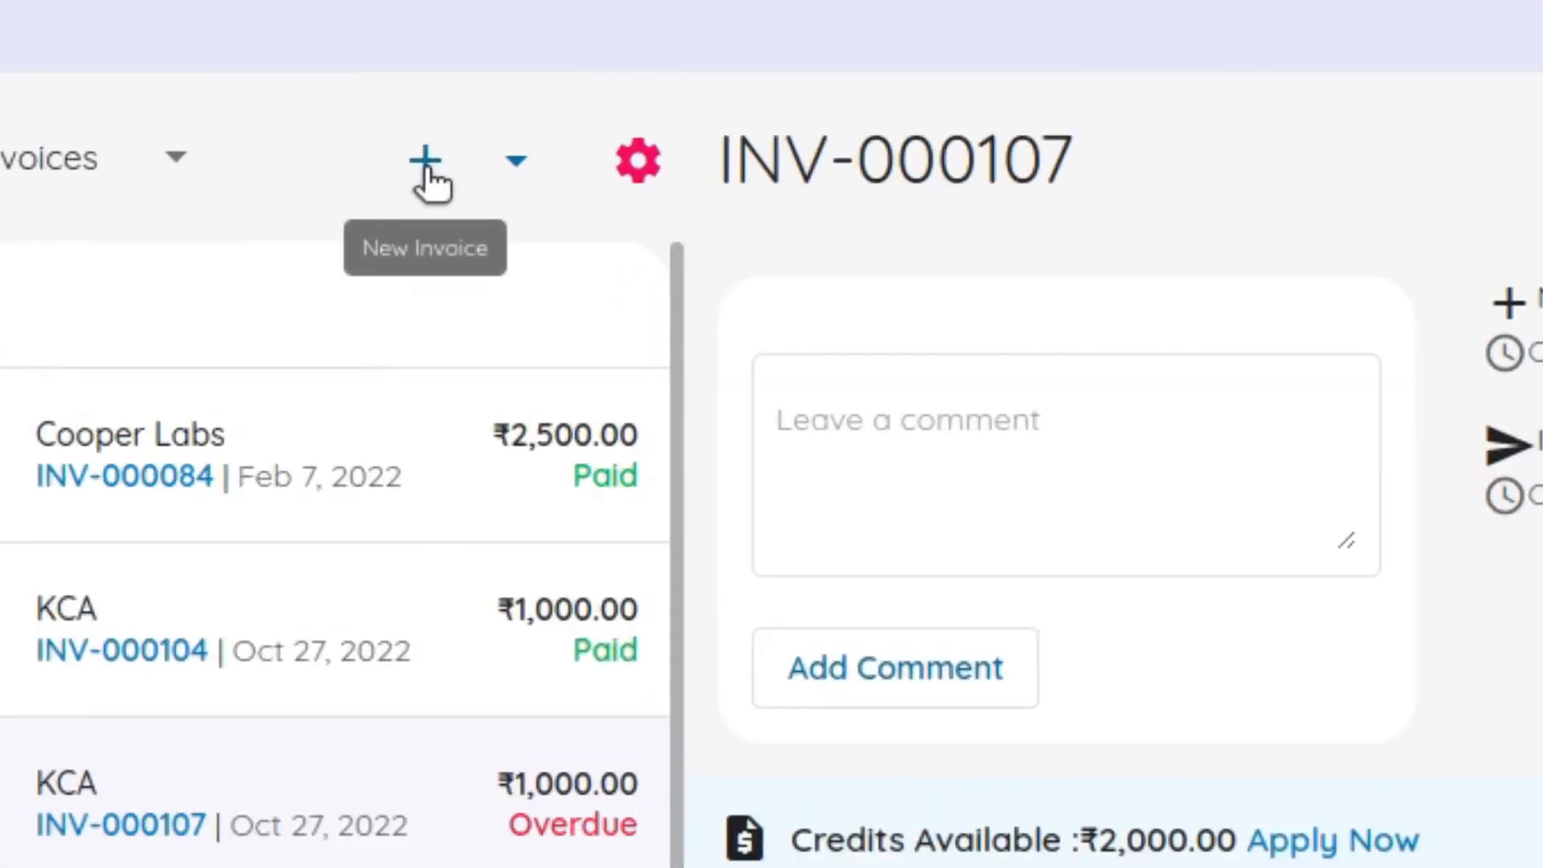
{"action": "left_click", "coordinate": [426, 165]}
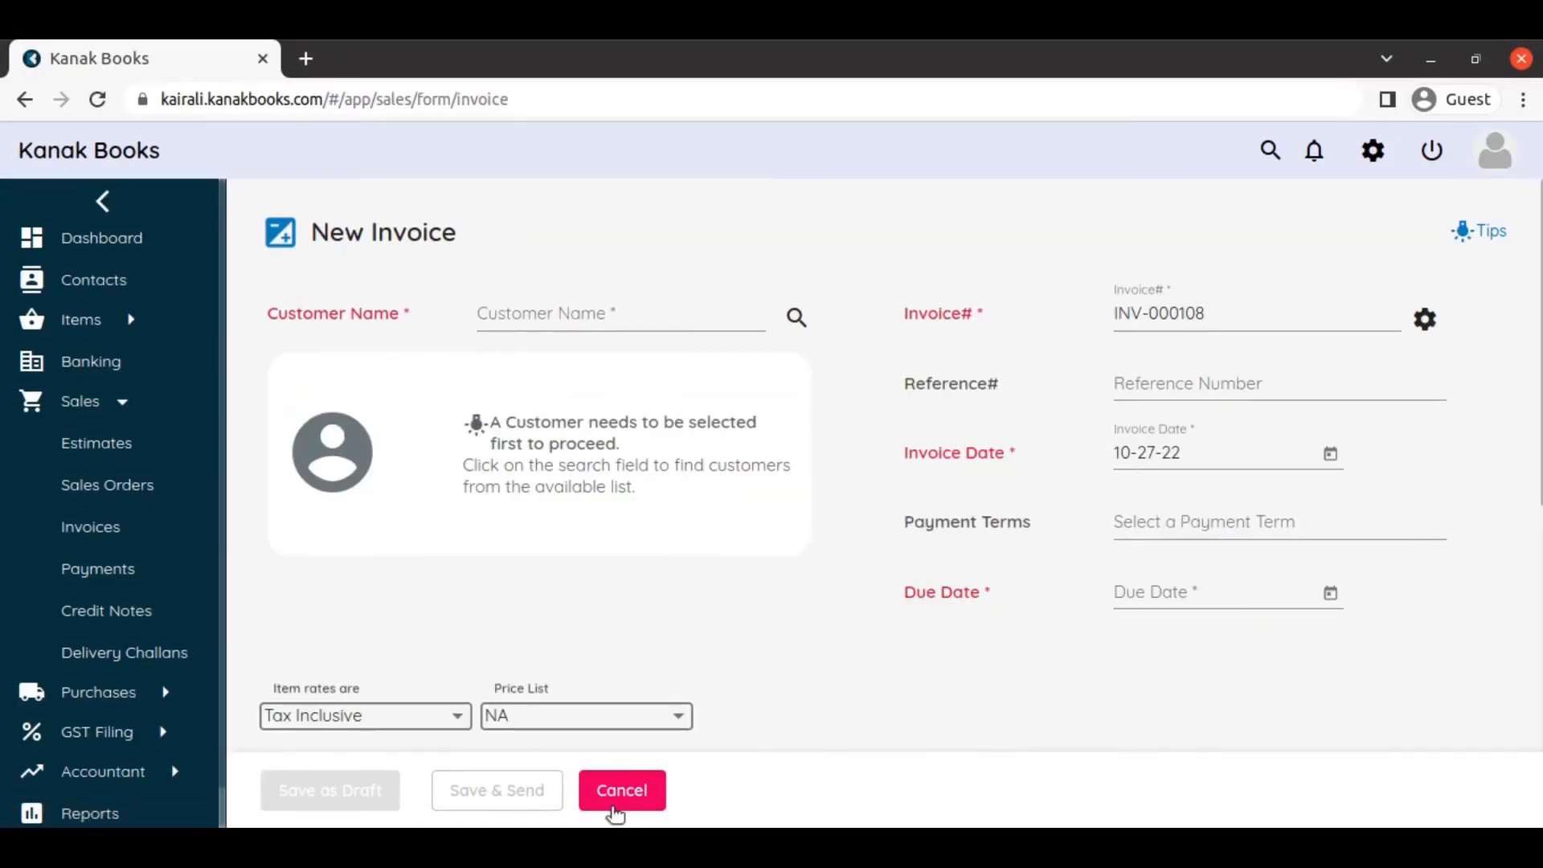
{"action": "left_click", "coordinate": [617, 797]}
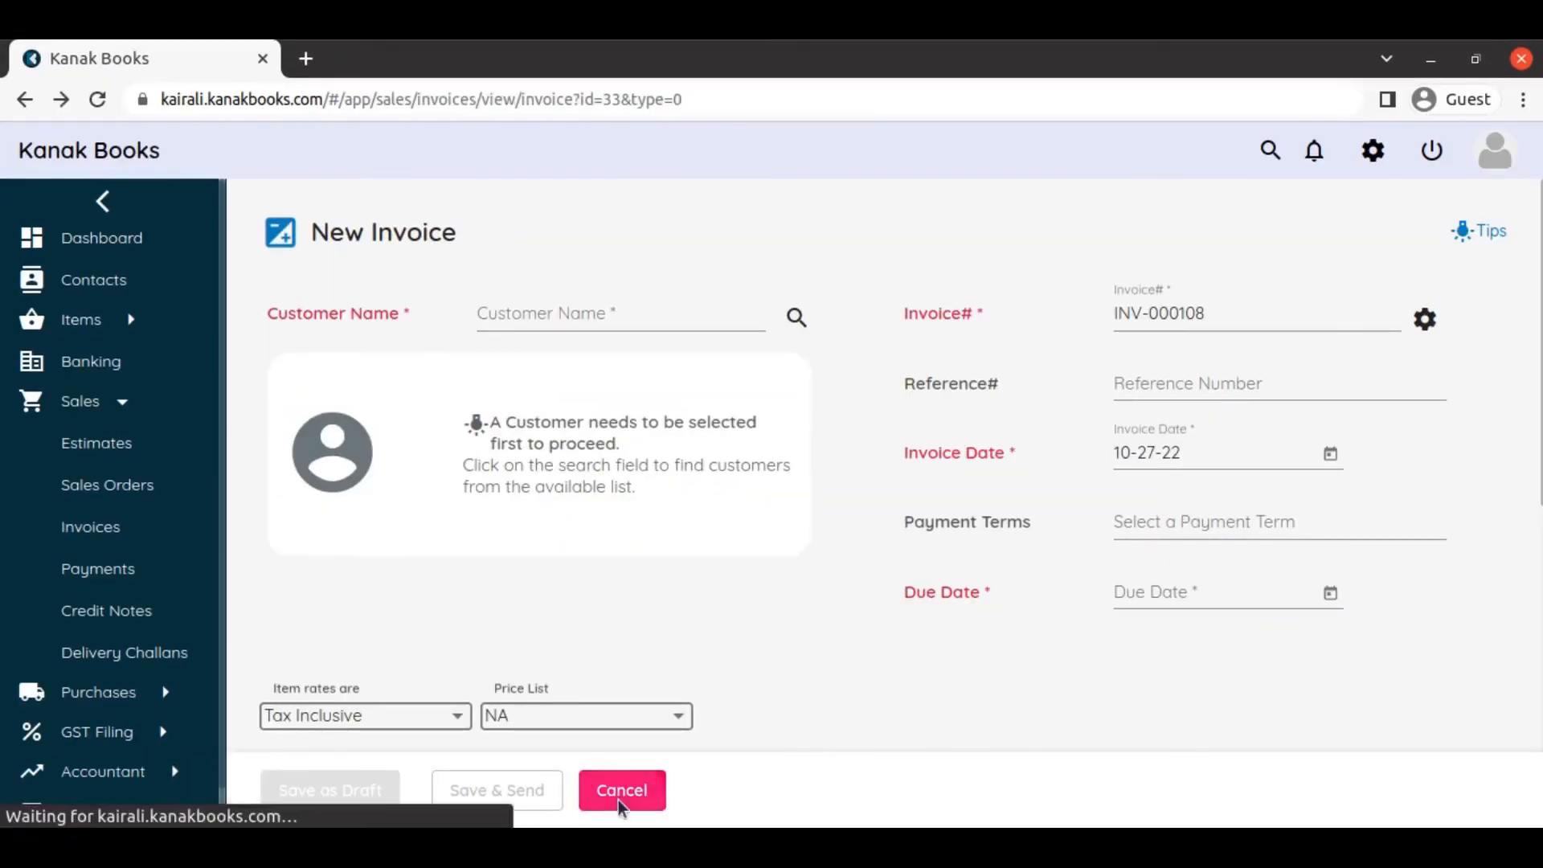
{"action": "left_click", "coordinate": [790, 562]}
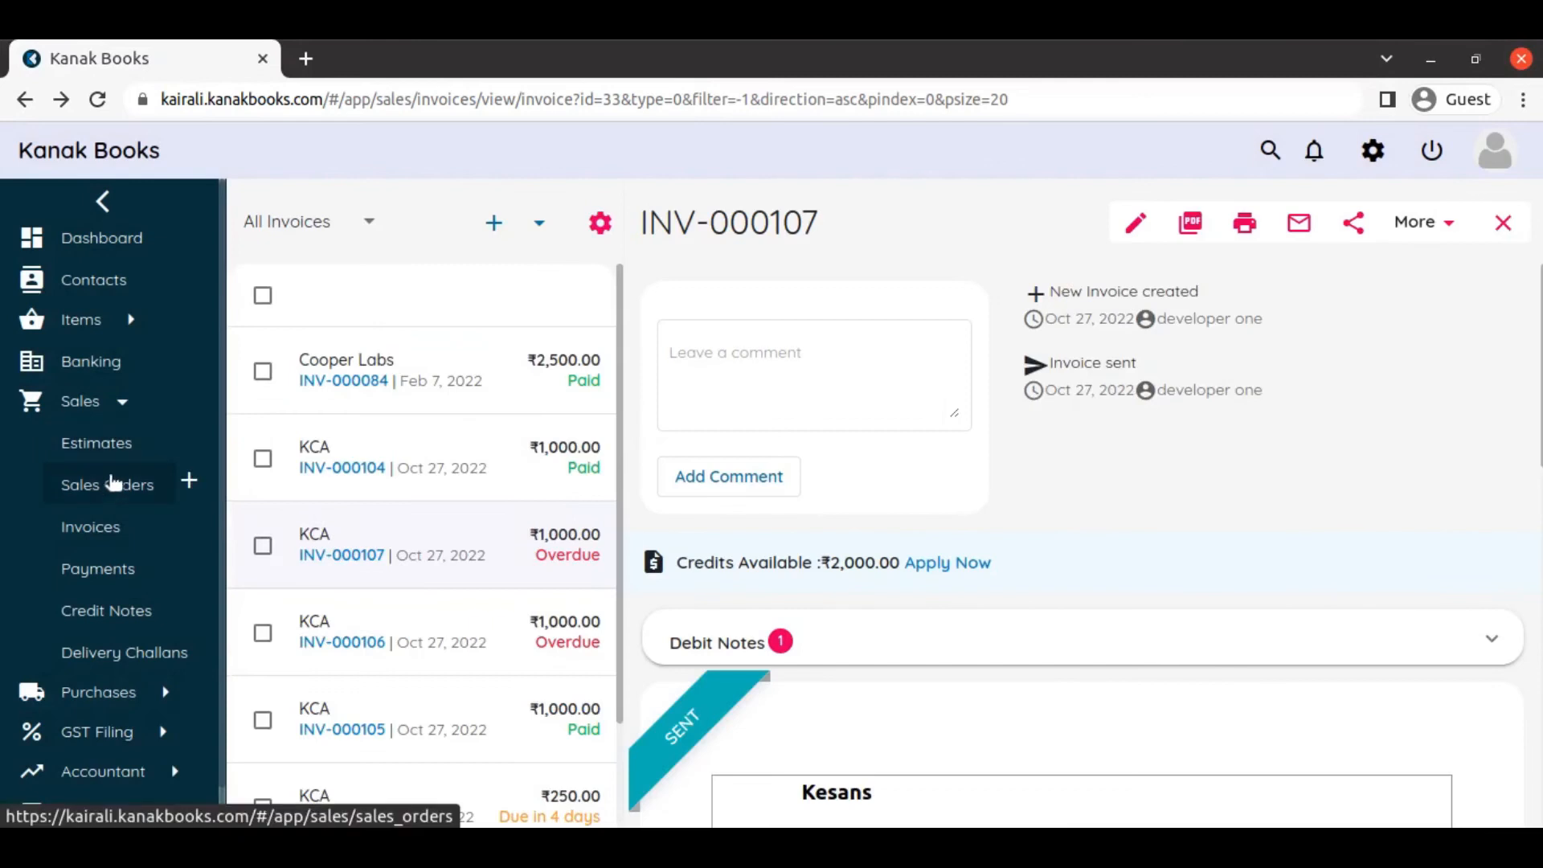
Start a new bill of supply from the invoices list and choose KCA as the customer.
{"action": "left_click", "coordinate": [126, 529]}
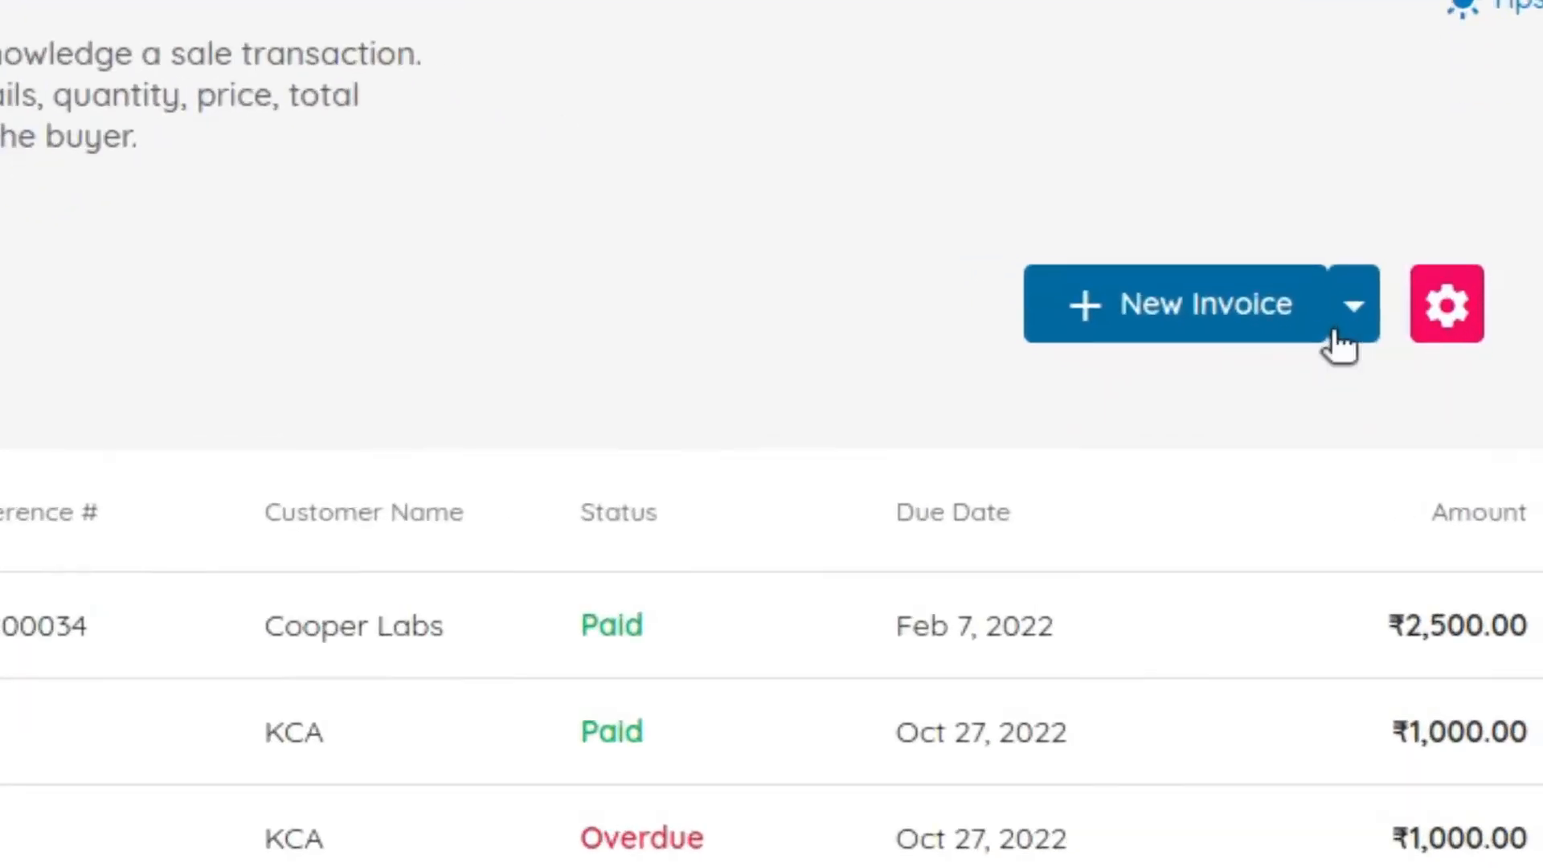
{"action": "left_click", "coordinate": [1358, 310]}
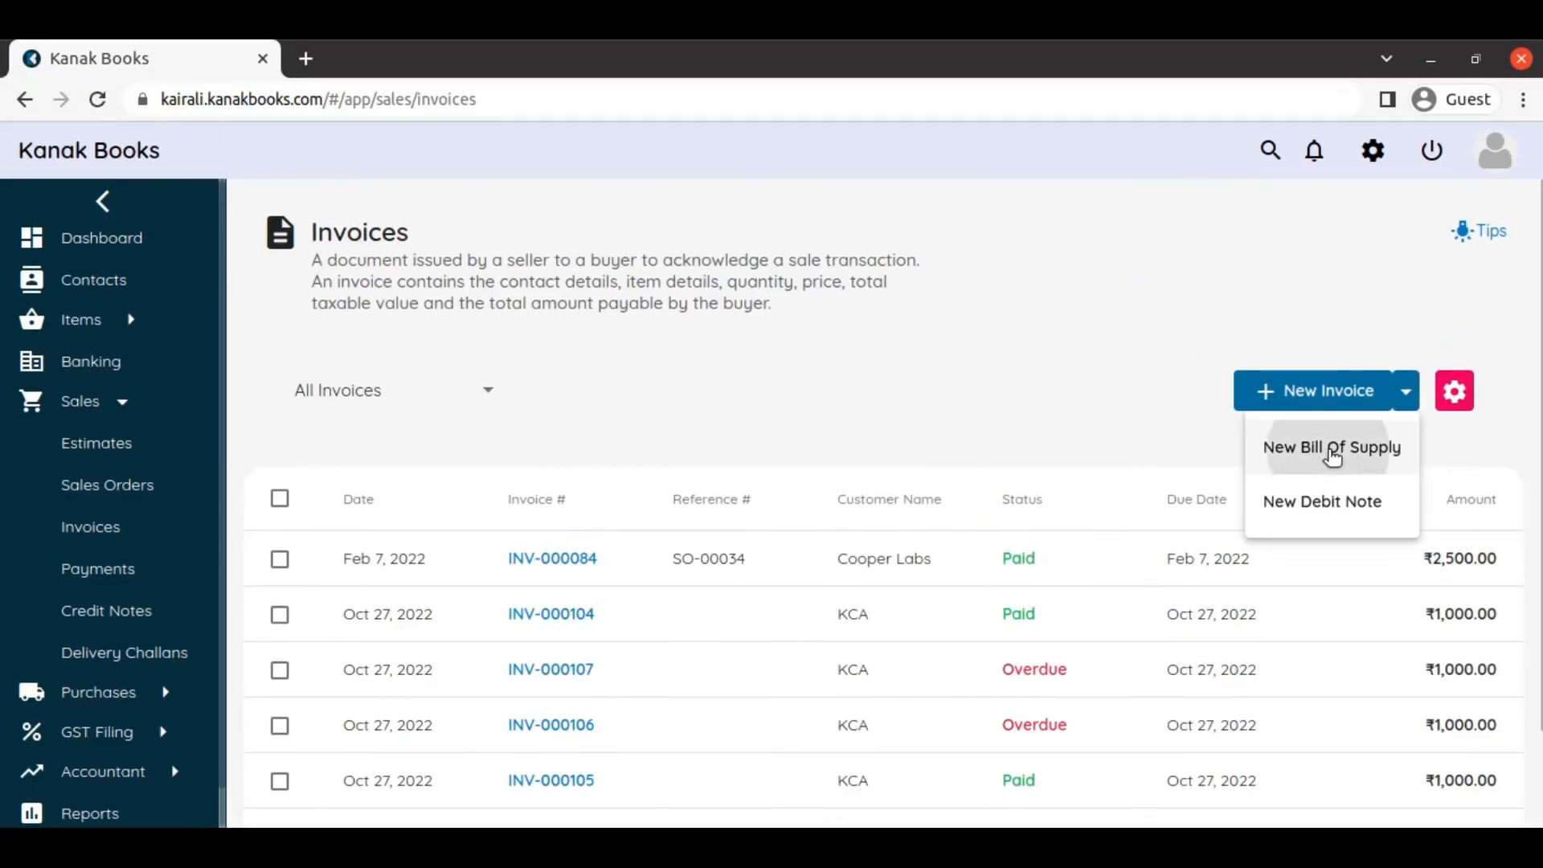
{"action": "left_click", "coordinate": [1204, 412]}
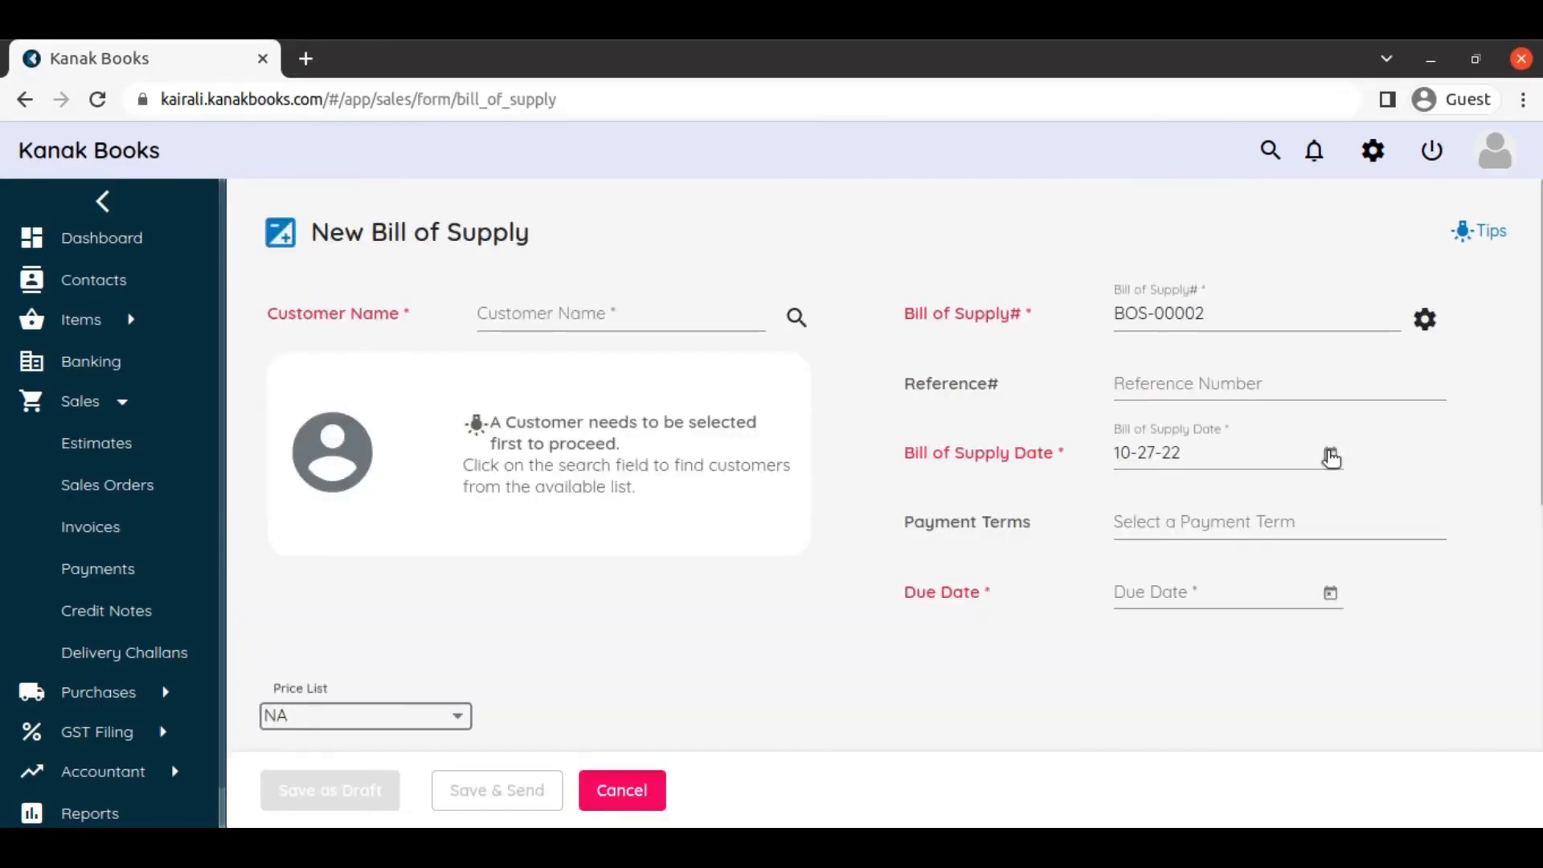
{"action": "left_click", "coordinate": [515, 315]}
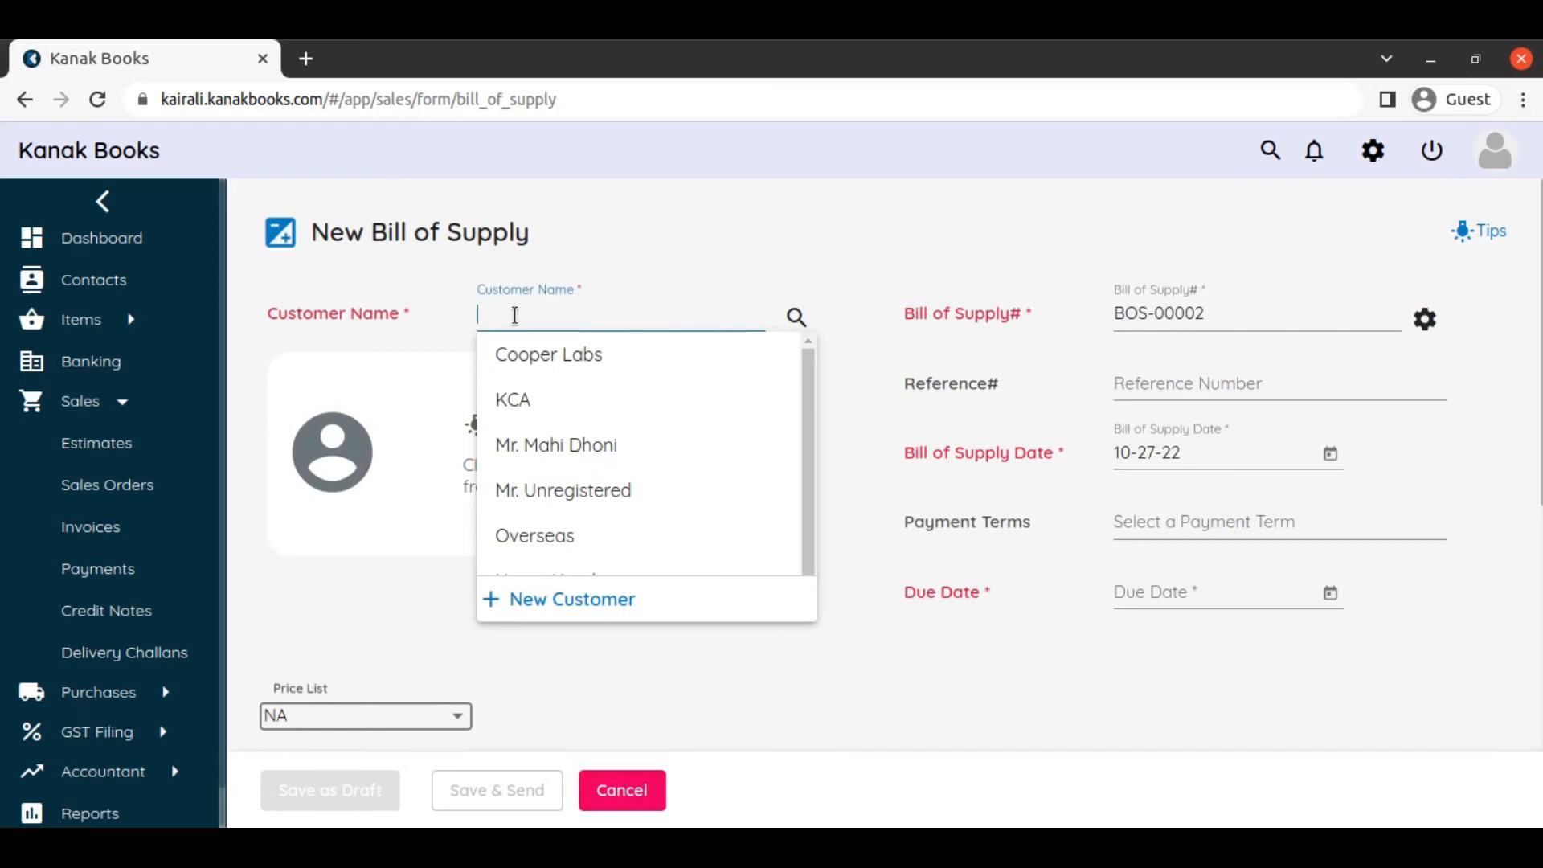
{"action": "left_click", "coordinate": [527, 387]}
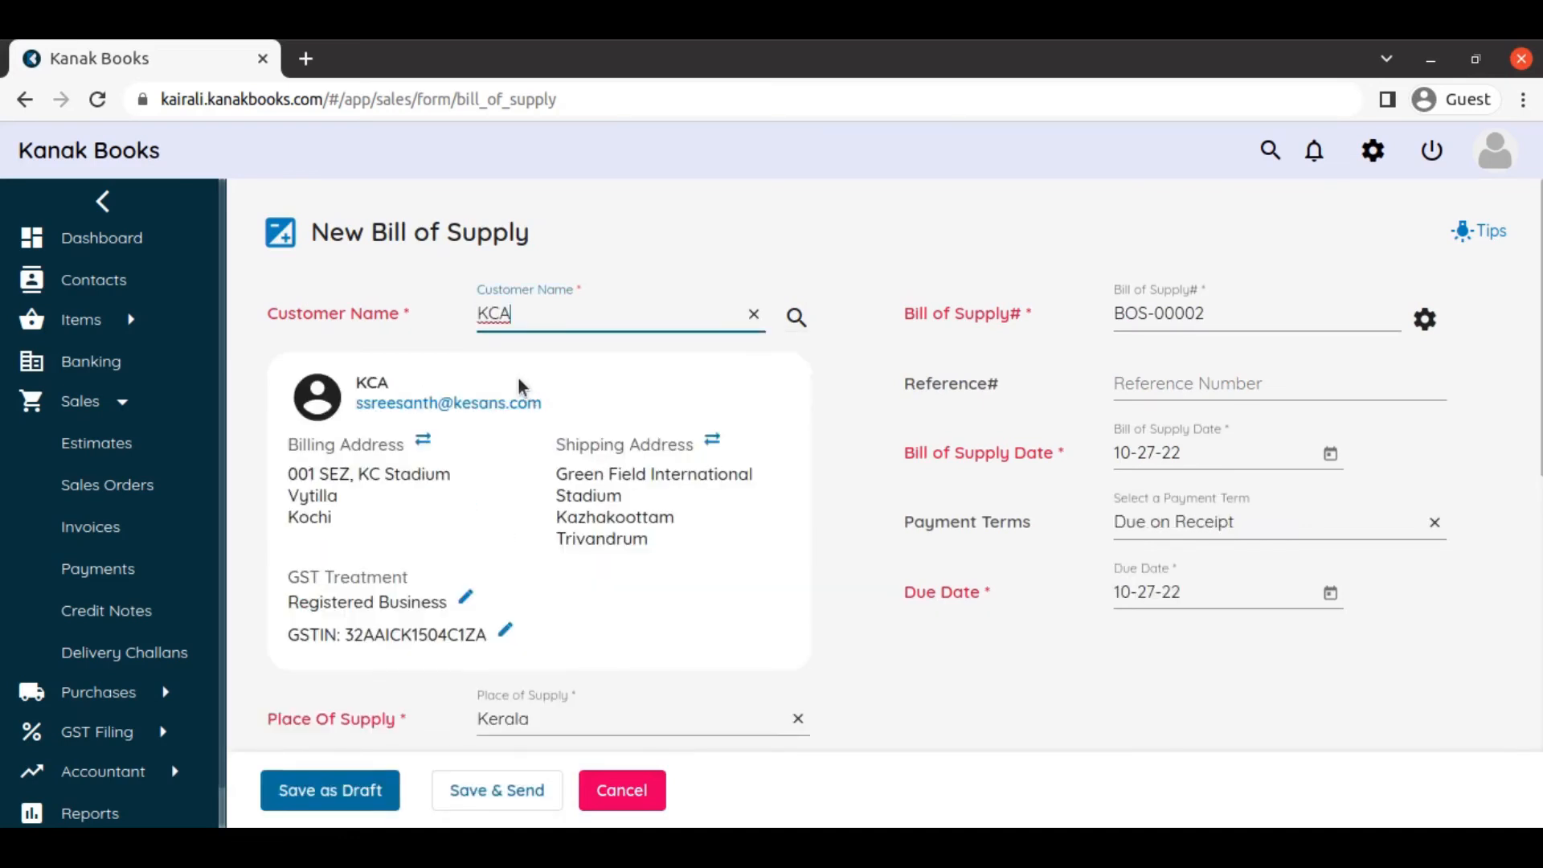
Add the item Inventory 01 to the bill of supply with a quantity of 2.
{"action": "scroll", "coordinate": [517, 376], "scroll_direction": "down", "scroll_amount": 7}
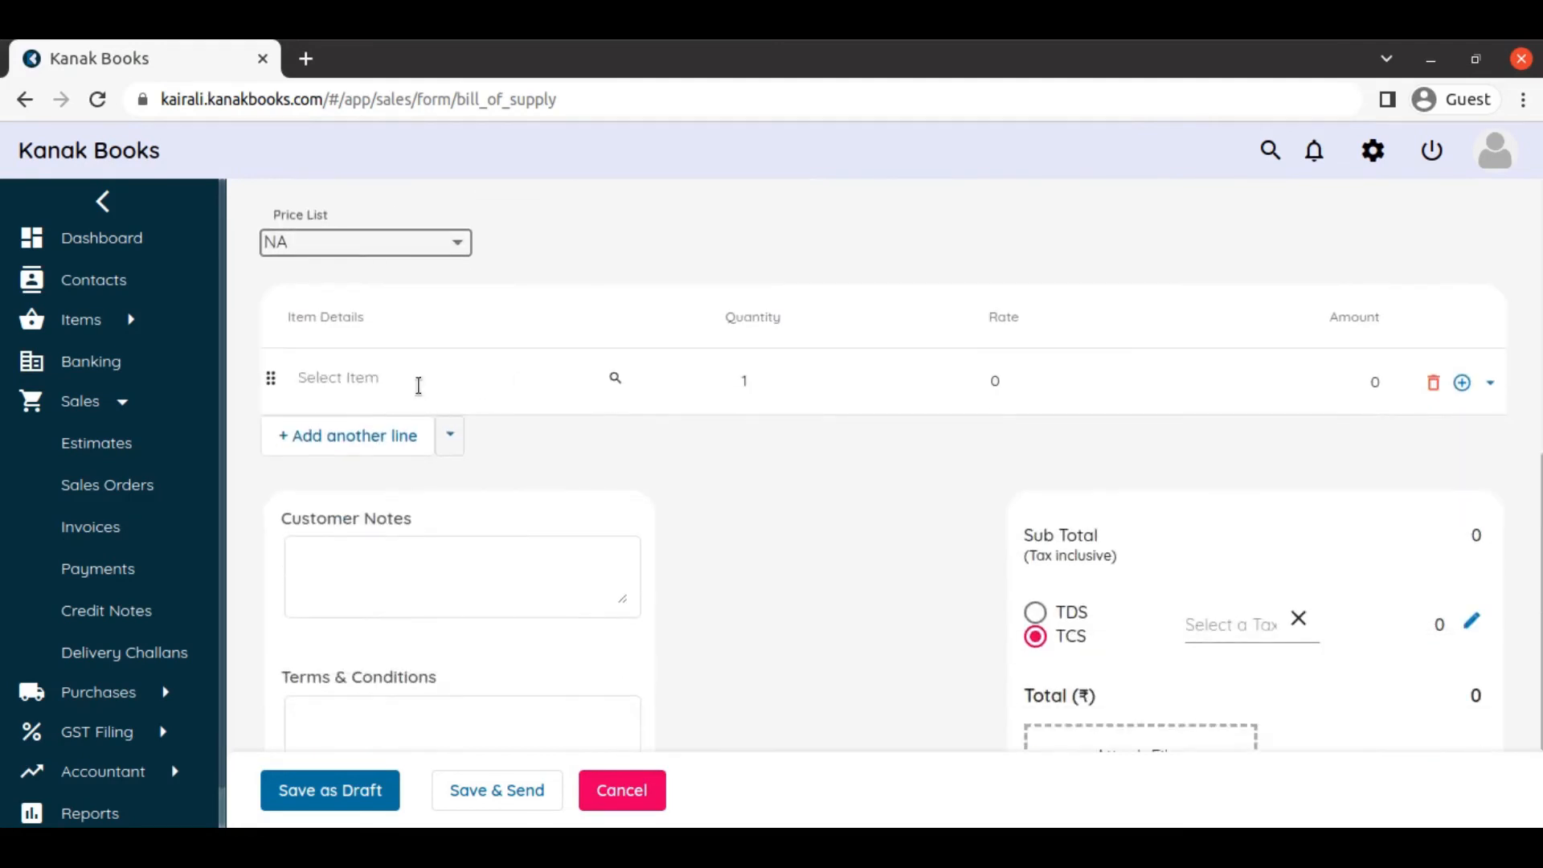
{"action": "left_click", "coordinate": [419, 380]}
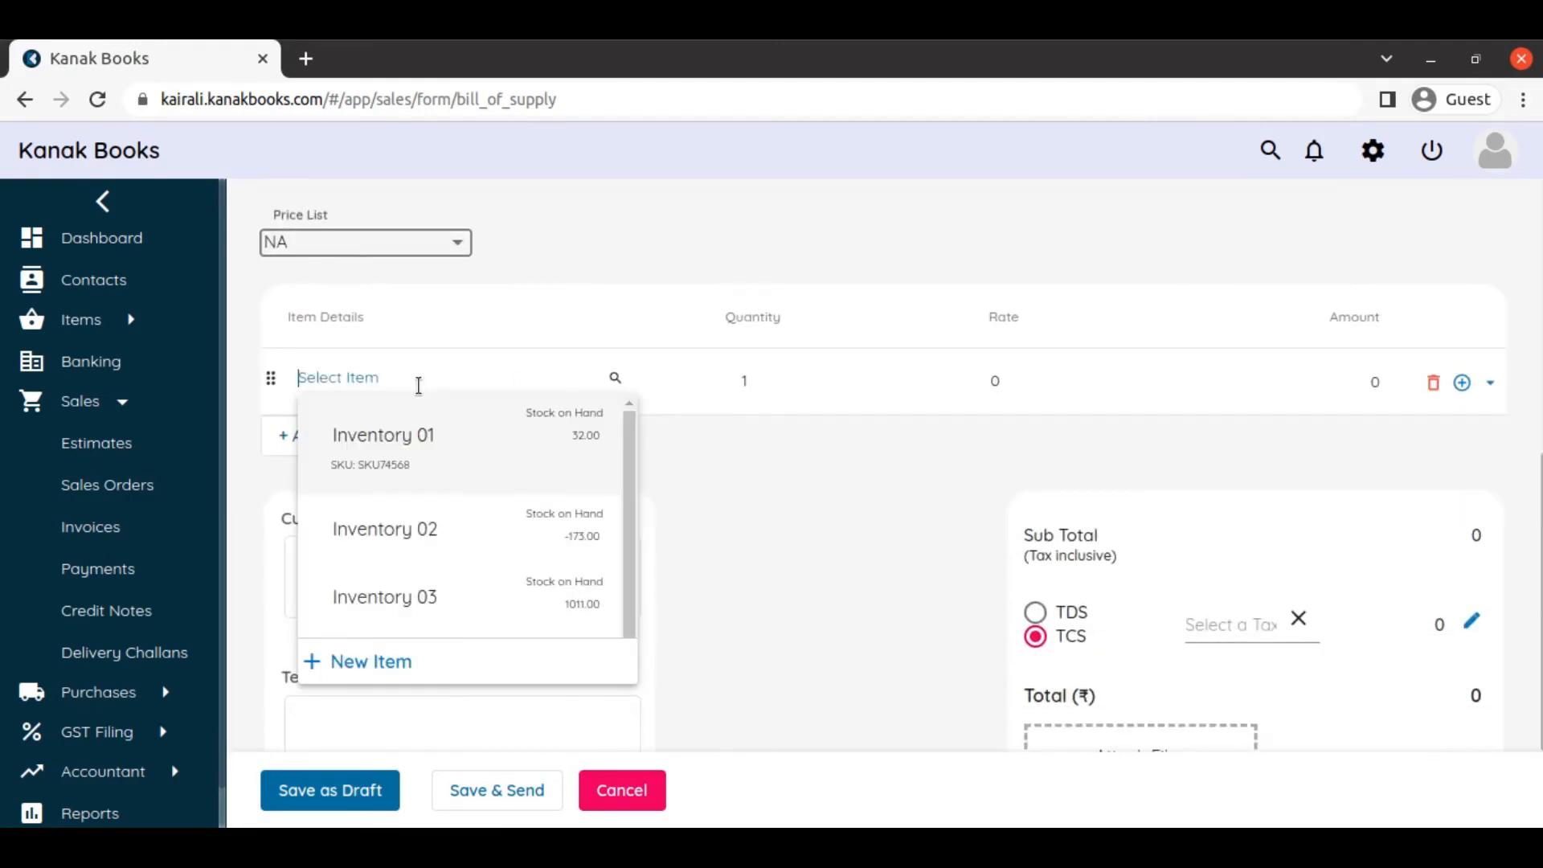
{"action": "left_click", "coordinate": [431, 438]}
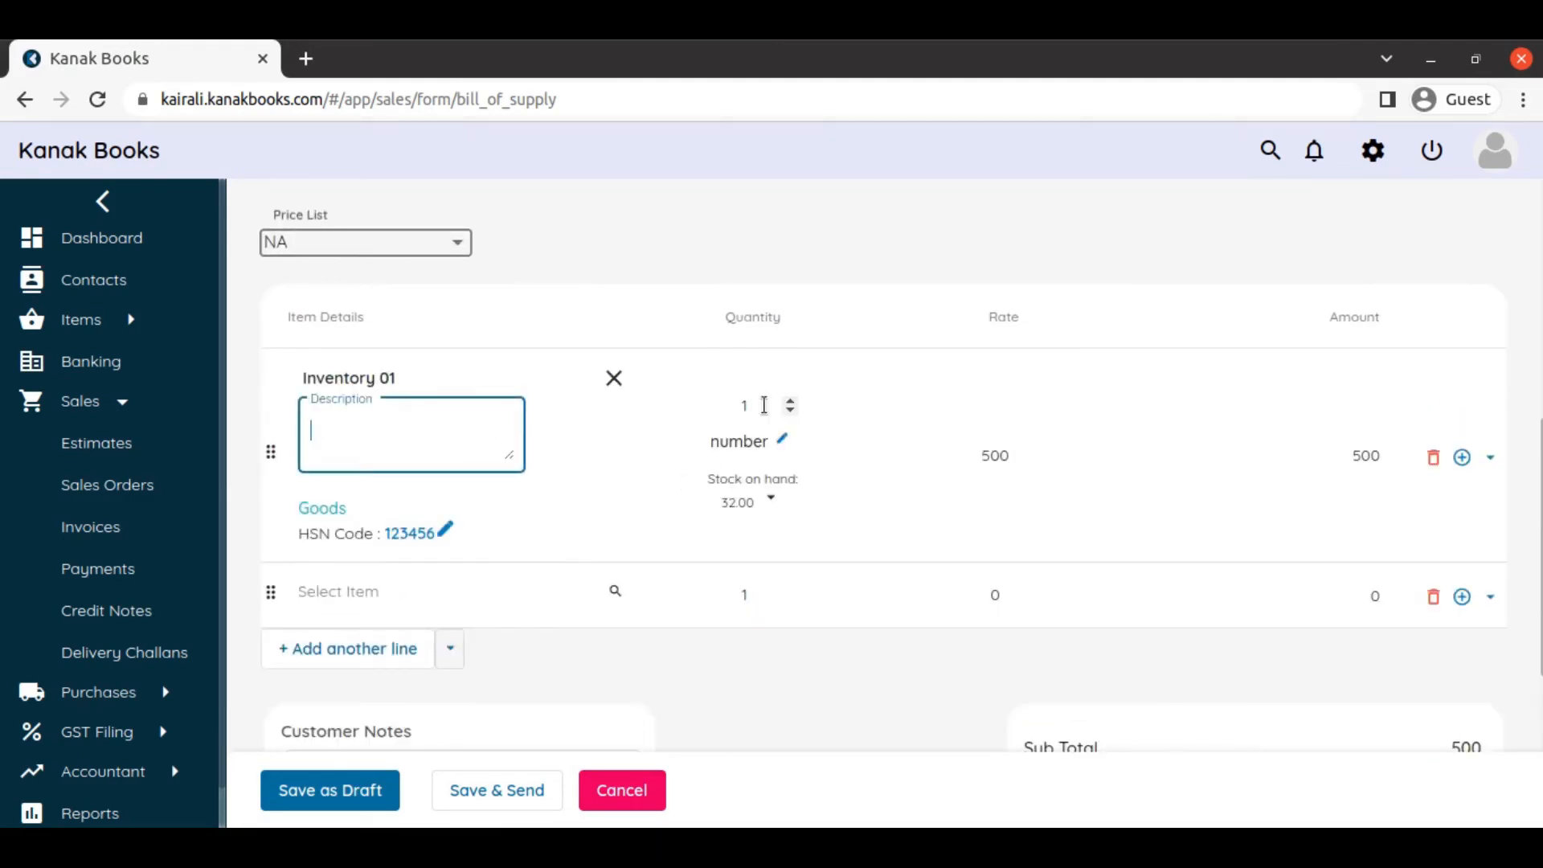
{"action": "left_click", "coordinate": [790, 405]}
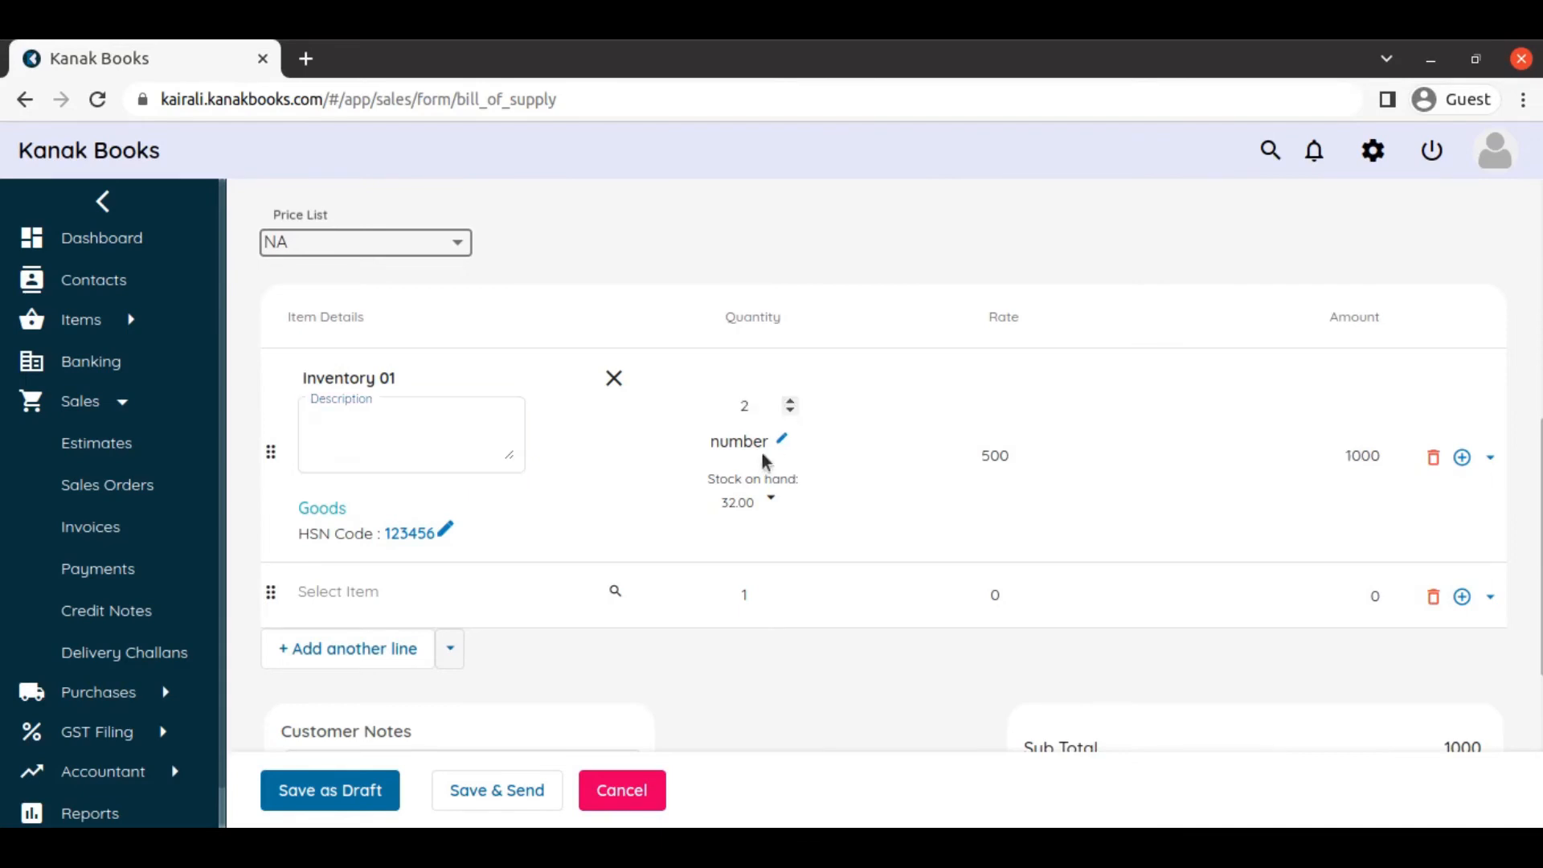
Save KCA's bill of supply as a draft, mark it as sent and review the document.
{"action": "scroll", "coordinate": [749, 471], "scroll_direction": "down", "scroll_amount": 3}
{"action": "scroll", "coordinate": [749, 471], "scroll_direction": "down", "scroll_amount": 2}
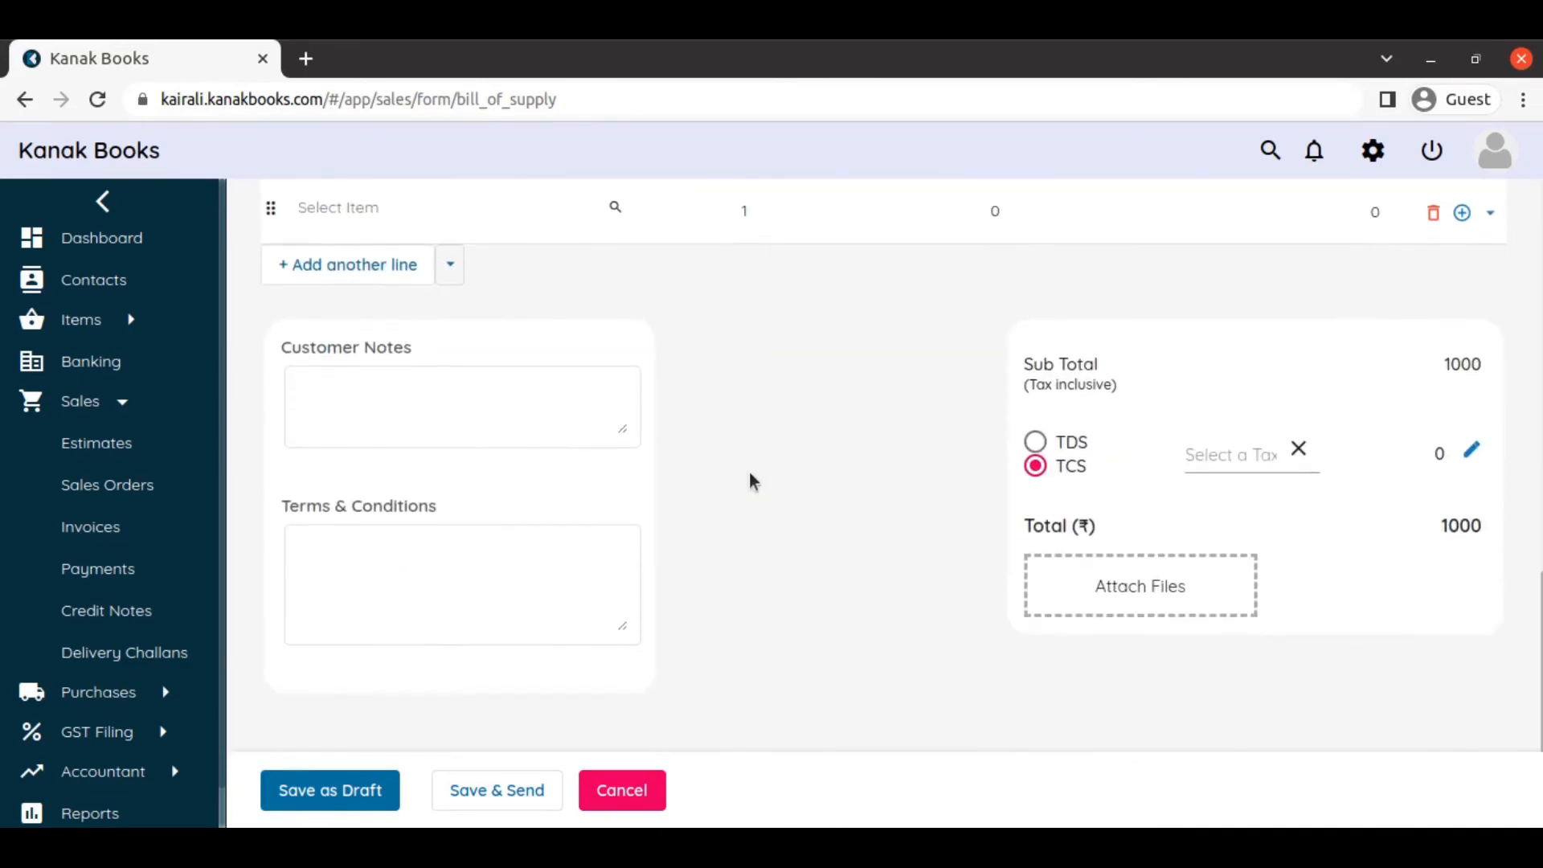
{"action": "left_click", "coordinate": [354, 801]}
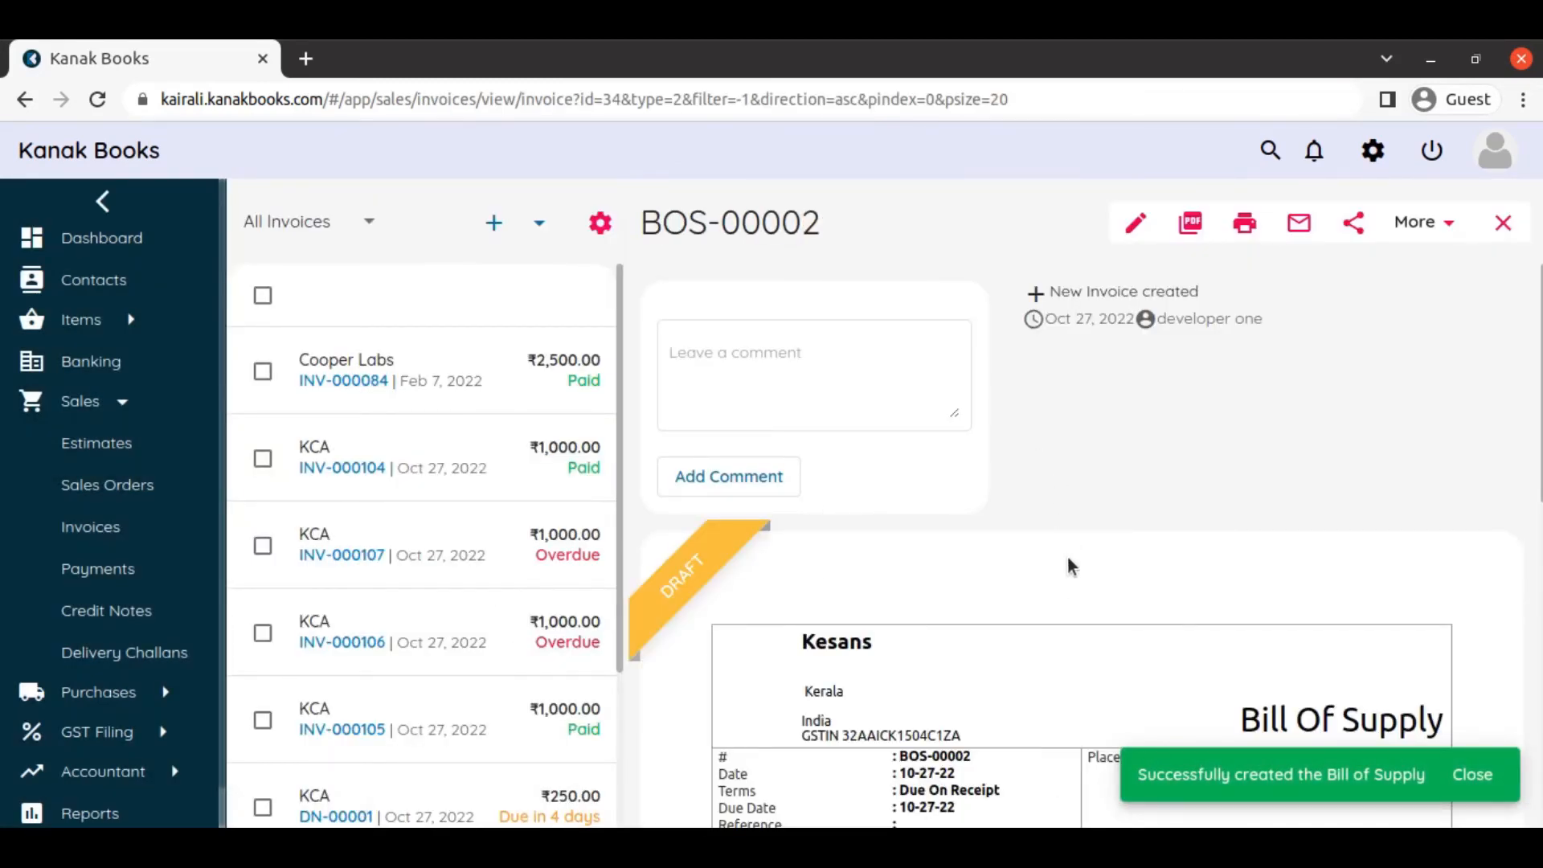
{"action": "scroll", "coordinate": [1067, 566], "scroll_direction": "down", "scroll_amount": 8}
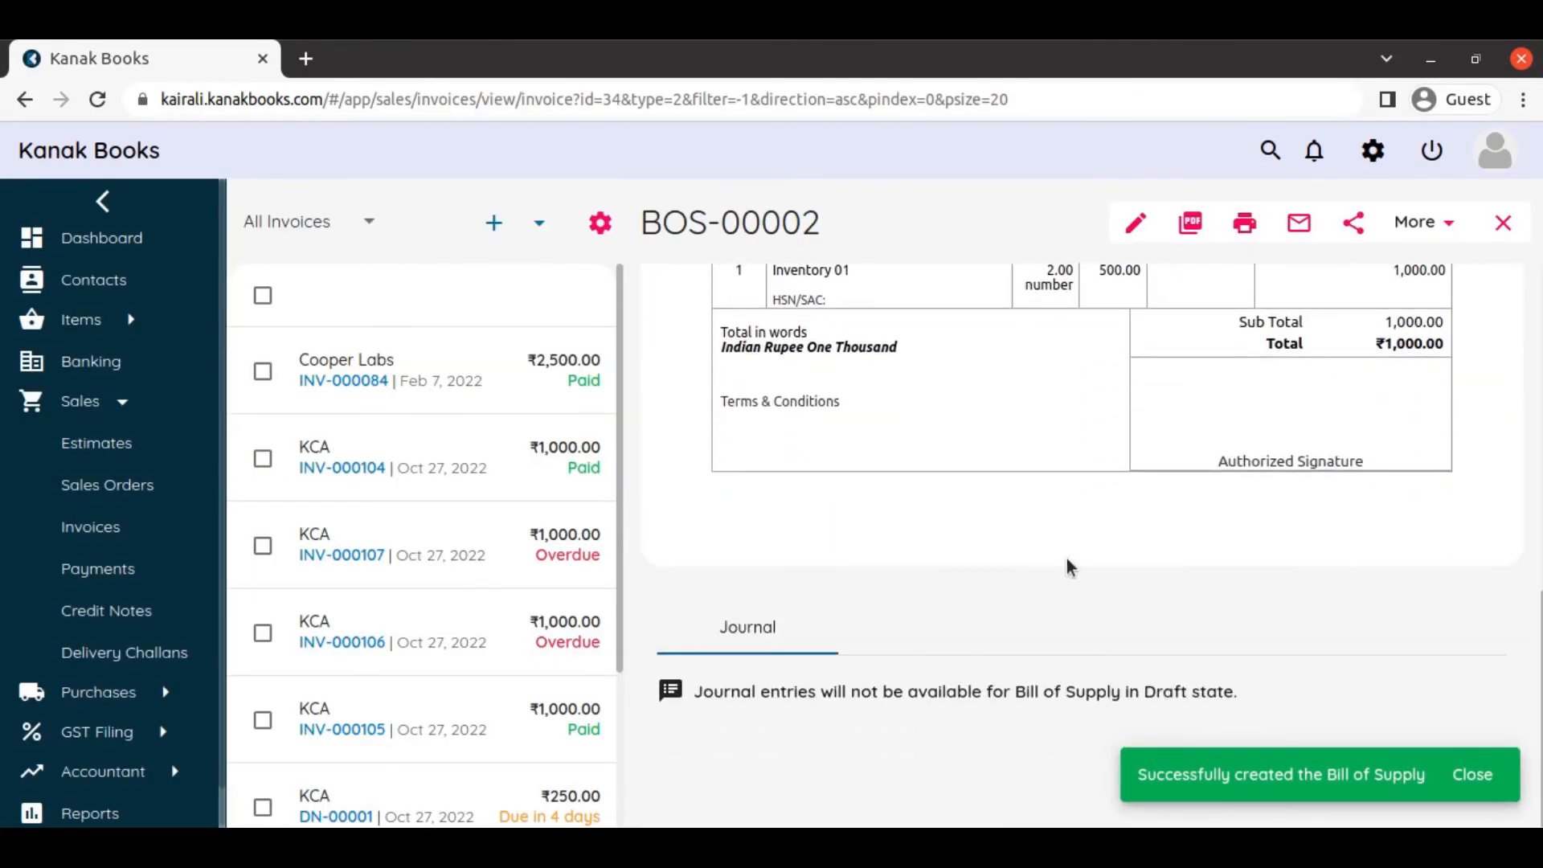
{"action": "scroll", "coordinate": [1067, 559], "scroll_direction": "up", "scroll_amount": 10}
{"action": "left_click", "coordinate": [1448, 225]}
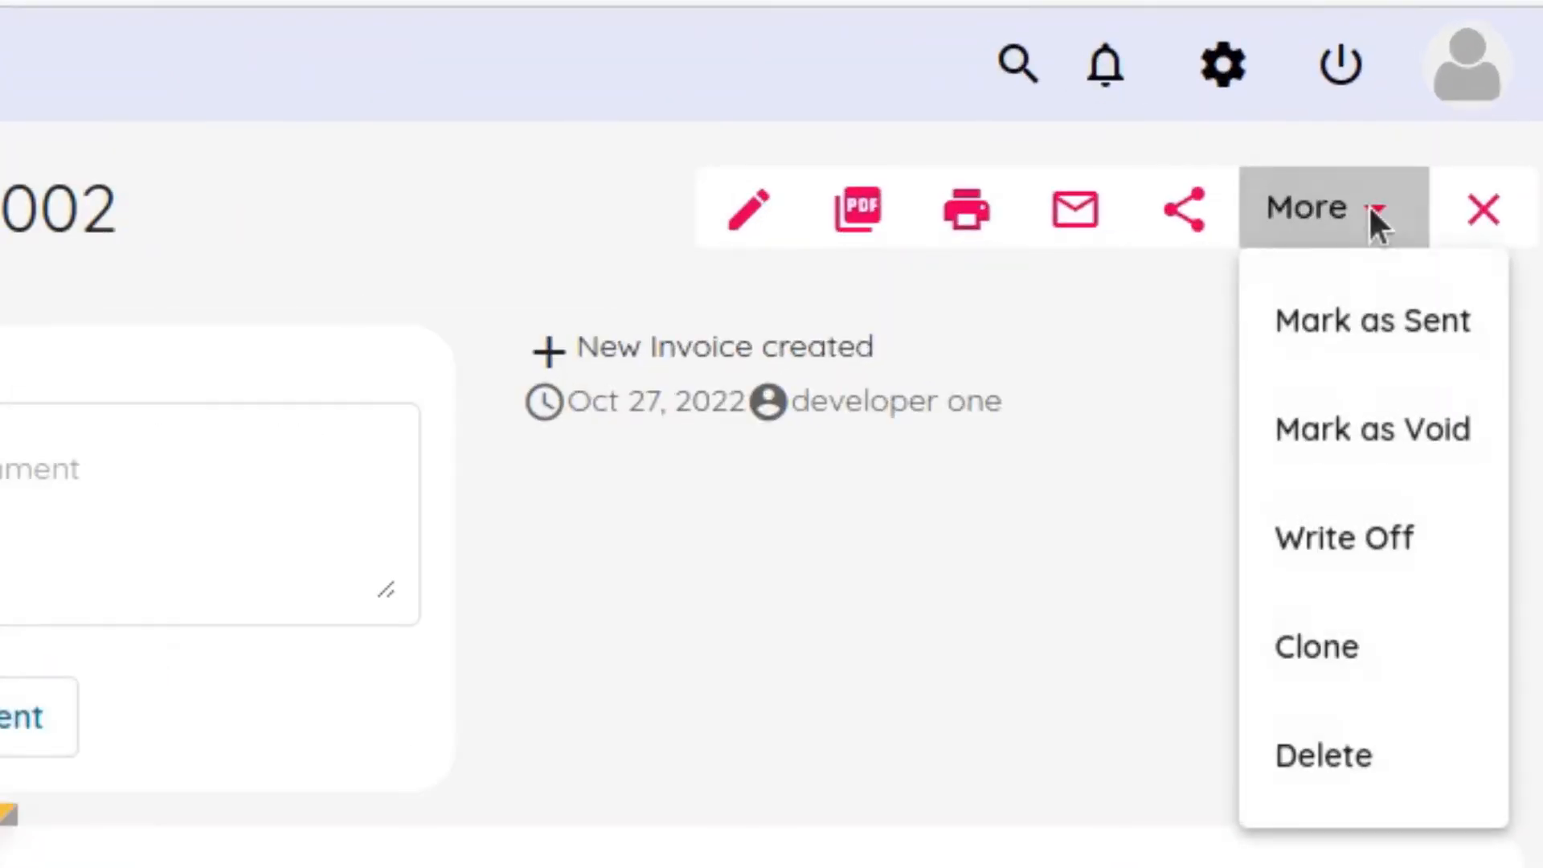
{"action": "left_click", "coordinate": [1381, 321]}
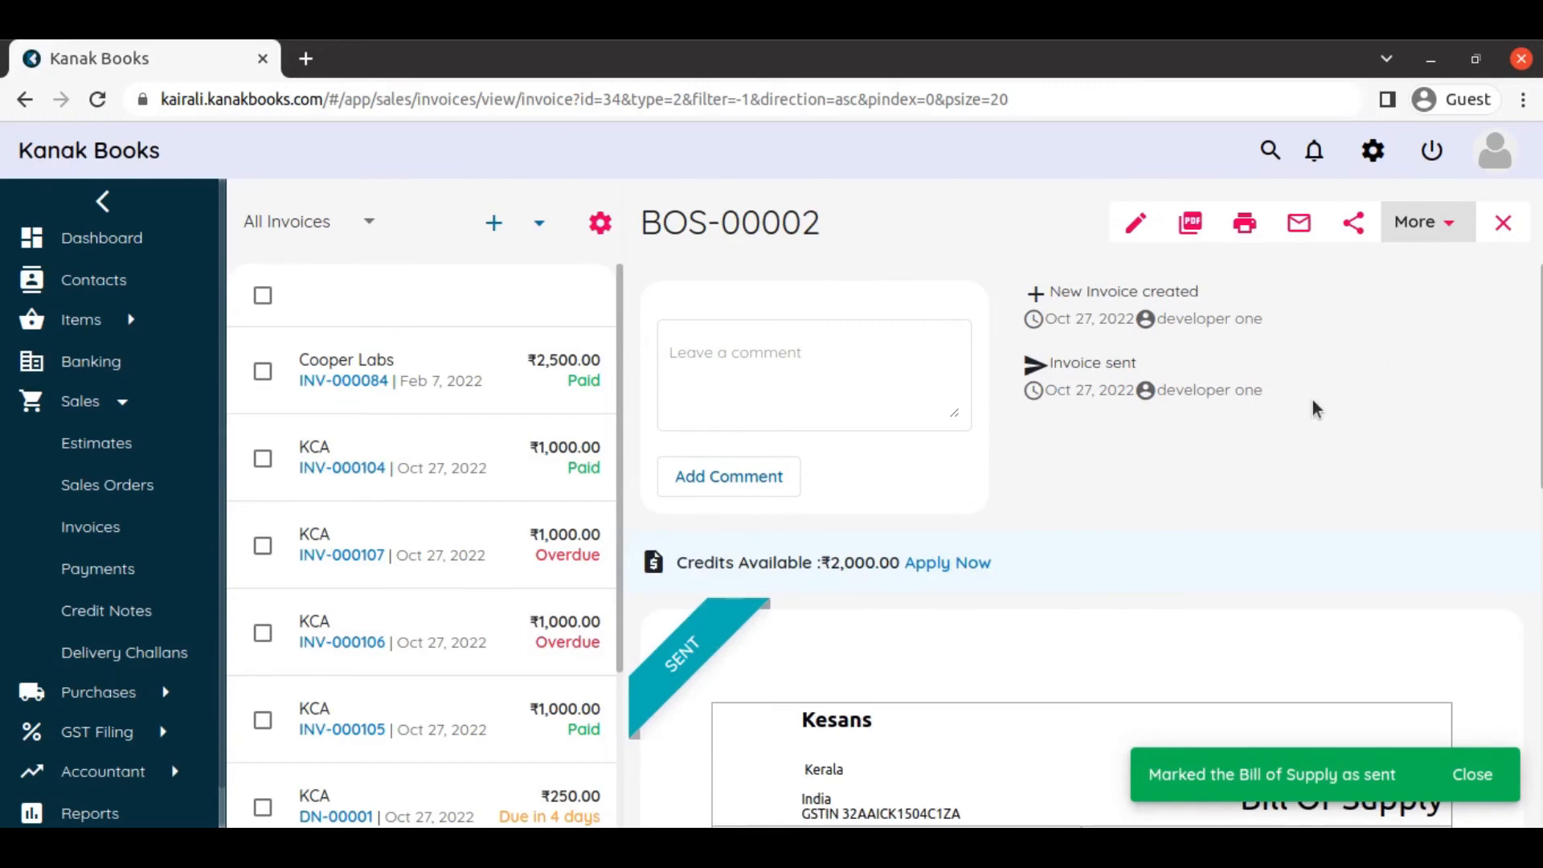
{"action": "scroll", "coordinate": [1313, 398], "scroll_direction": "down", "scroll_amount": 9}
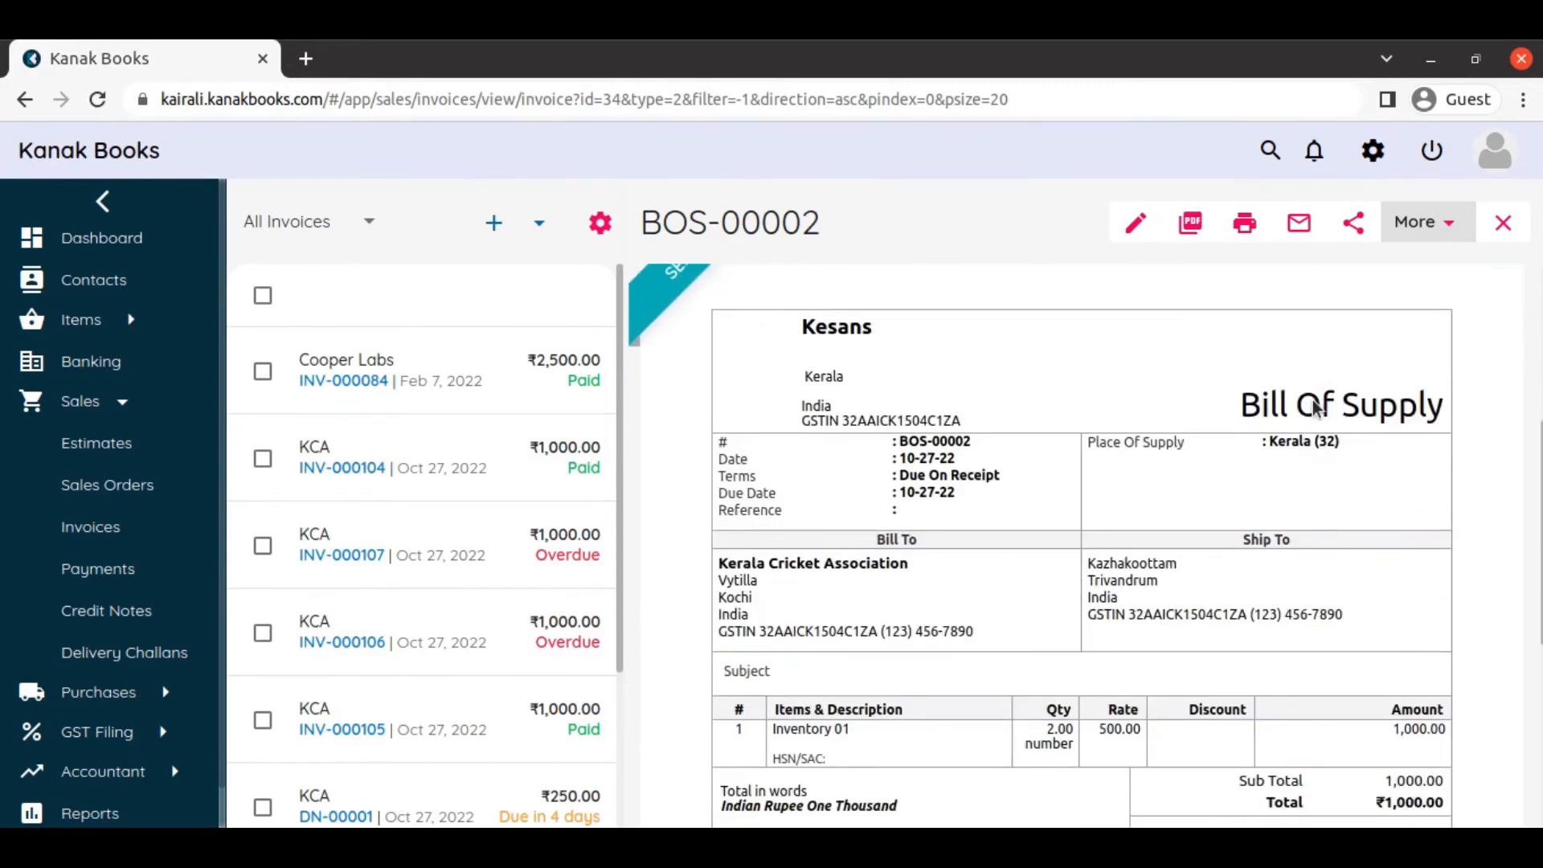
{"action": "scroll", "coordinate": [1312, 399], "scroll_direction": "up", "scroll_amount": 10}
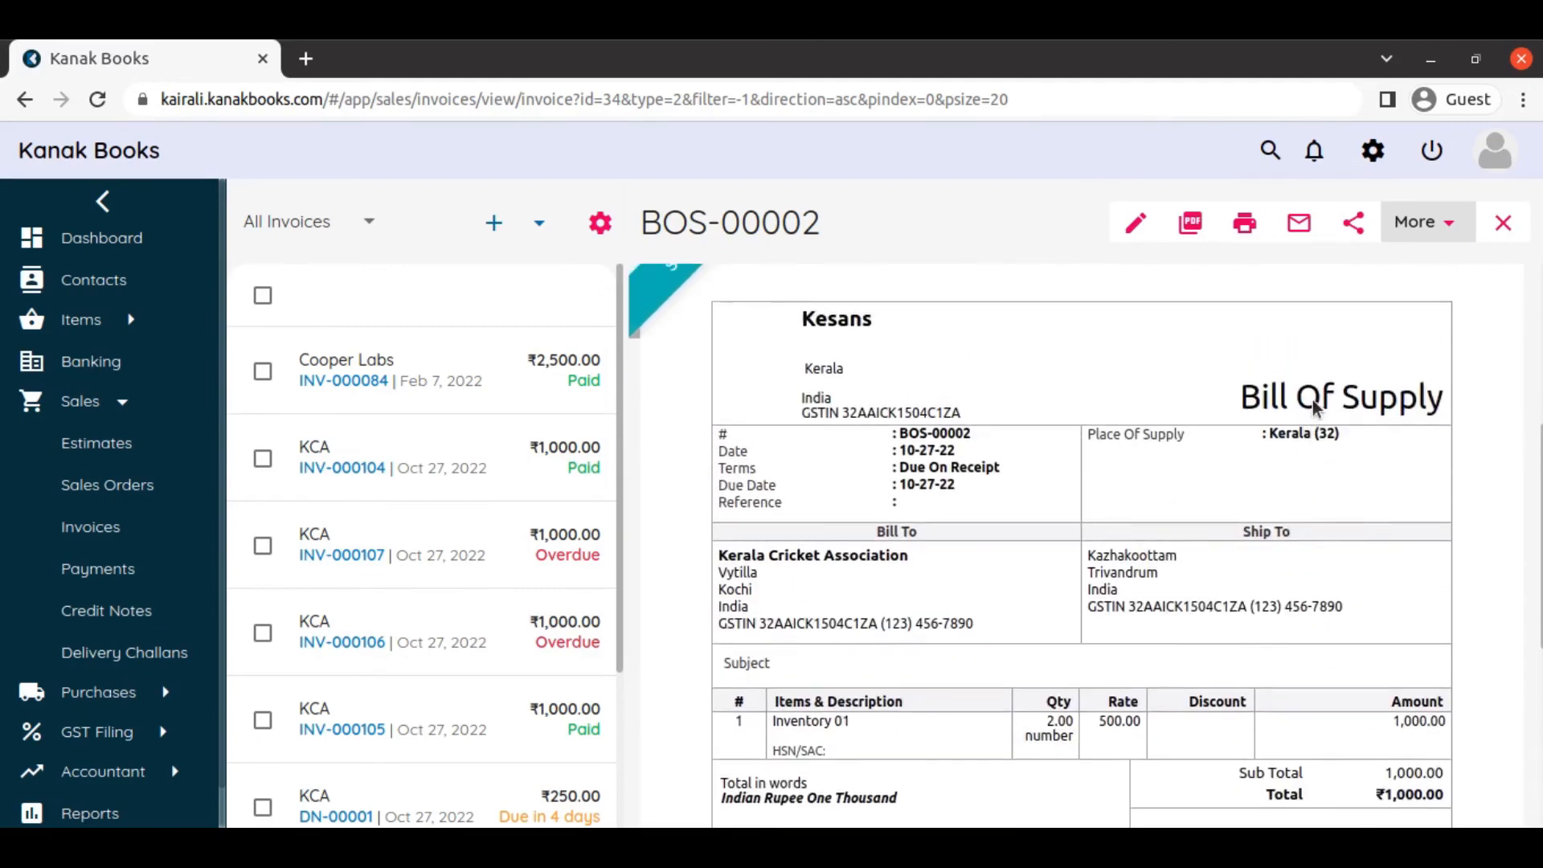
{"action": "scroll", "coordinate": [1313, 399], "scroll_direction": "up", "scroll_amount": 1}
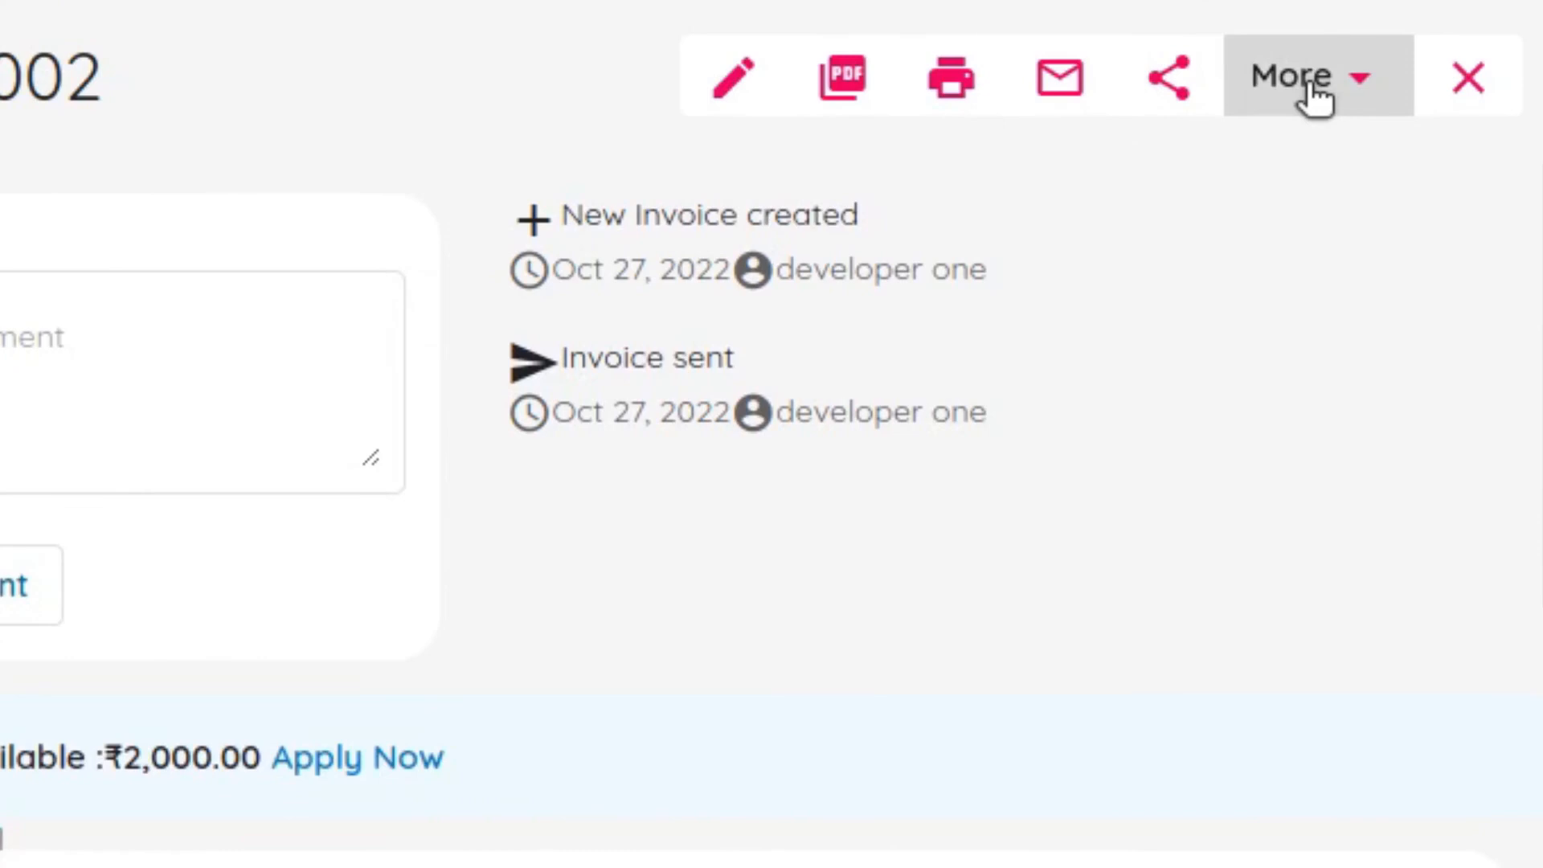
{"action": "left_click", "coordinate": [1419, 225]}
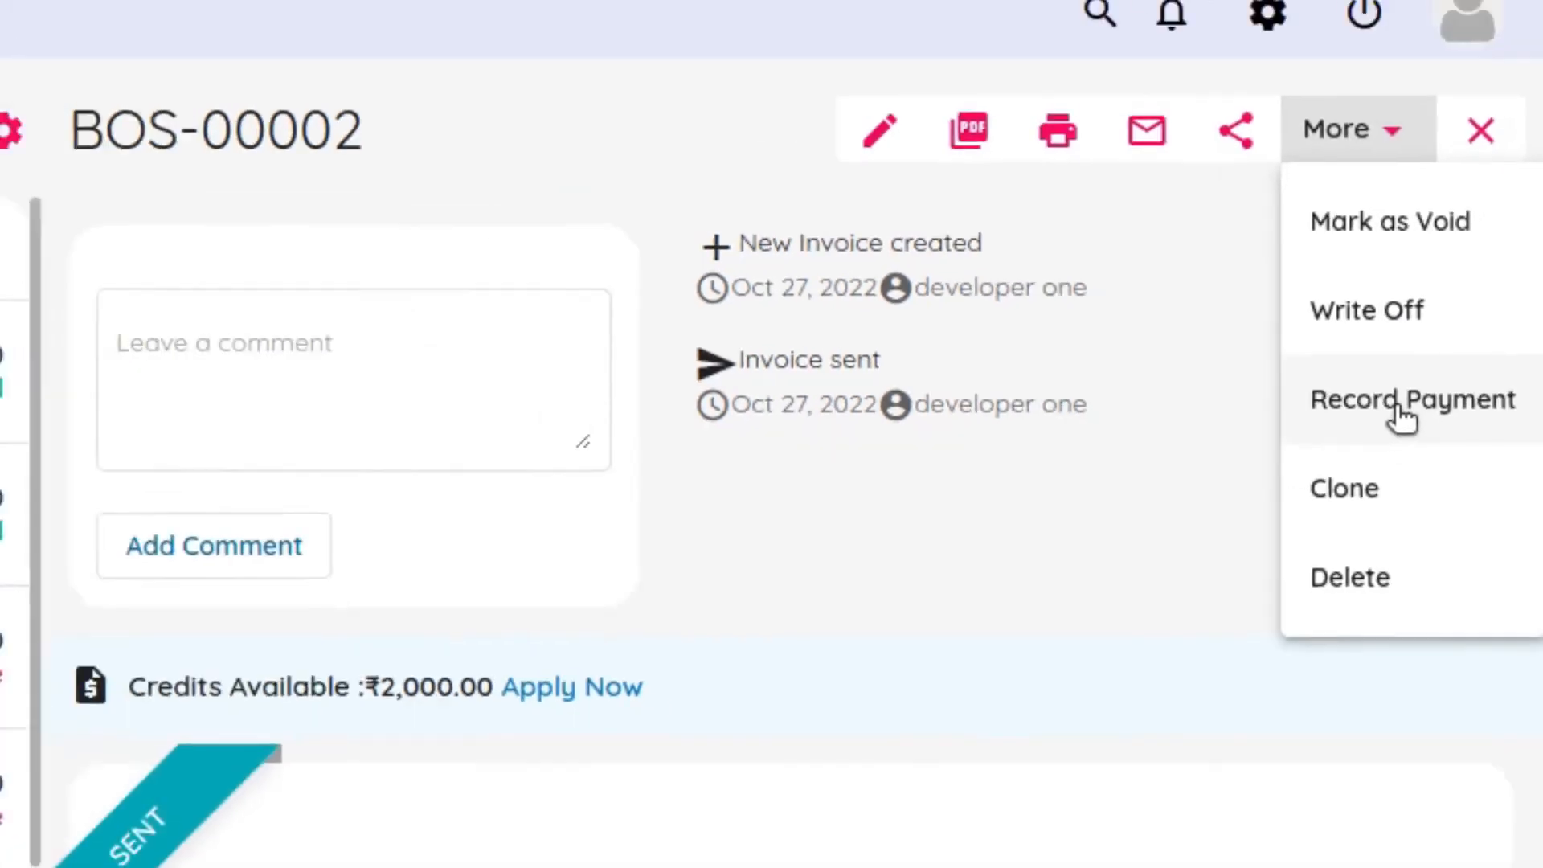
{"action": "left_click", "coordinate": [1372, 412]}
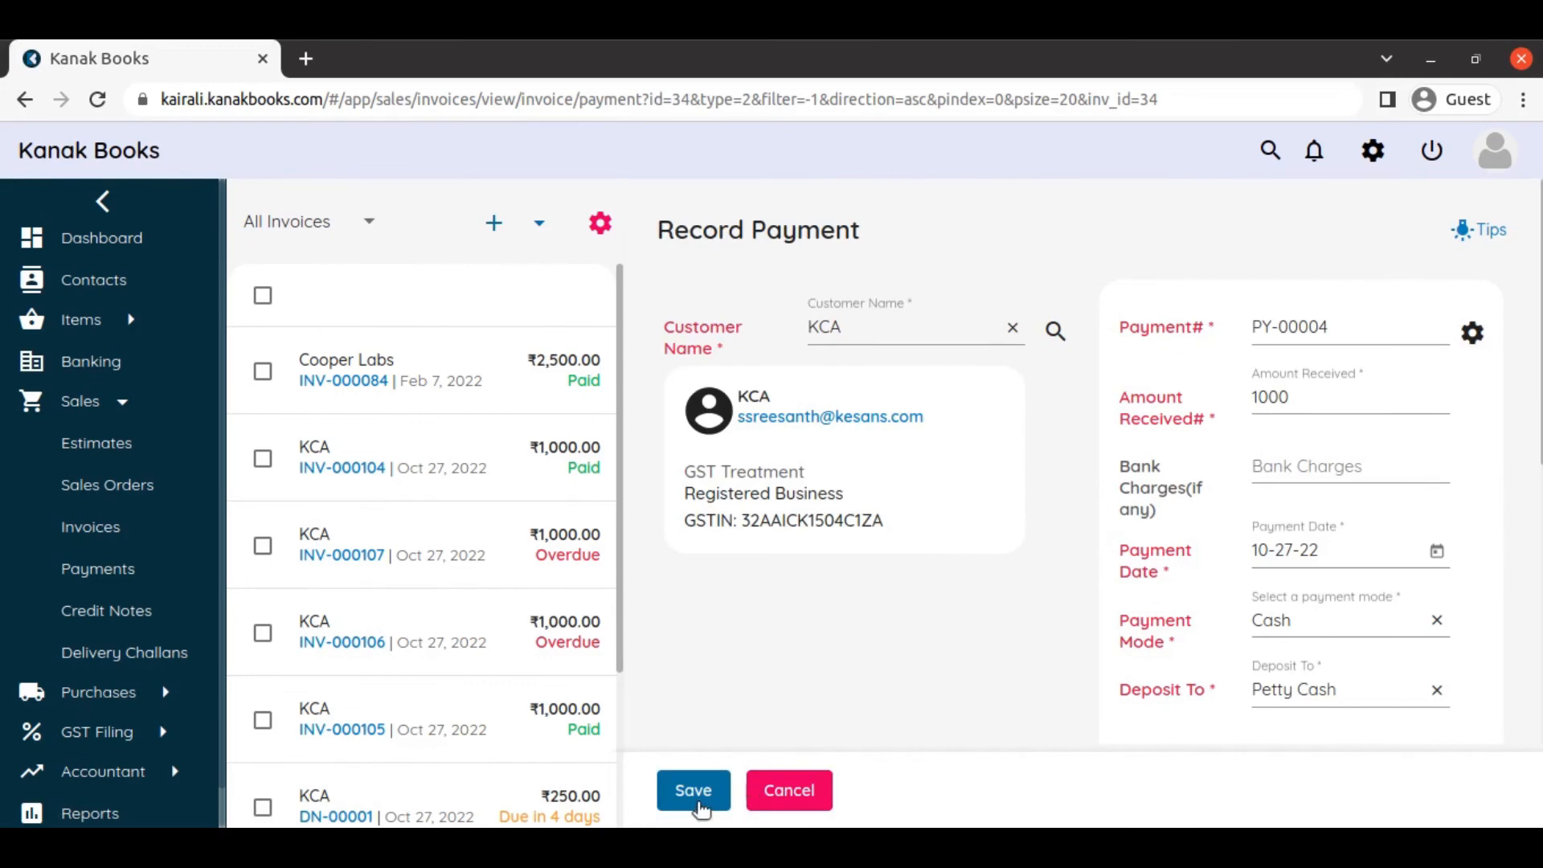
{"action": "left_click", "coordinate": [694, 792]}
Delete the bill of supply BOS-00002 and confirm the deletion.
{"action": "left_click", "coordinate": [1455, 233]}
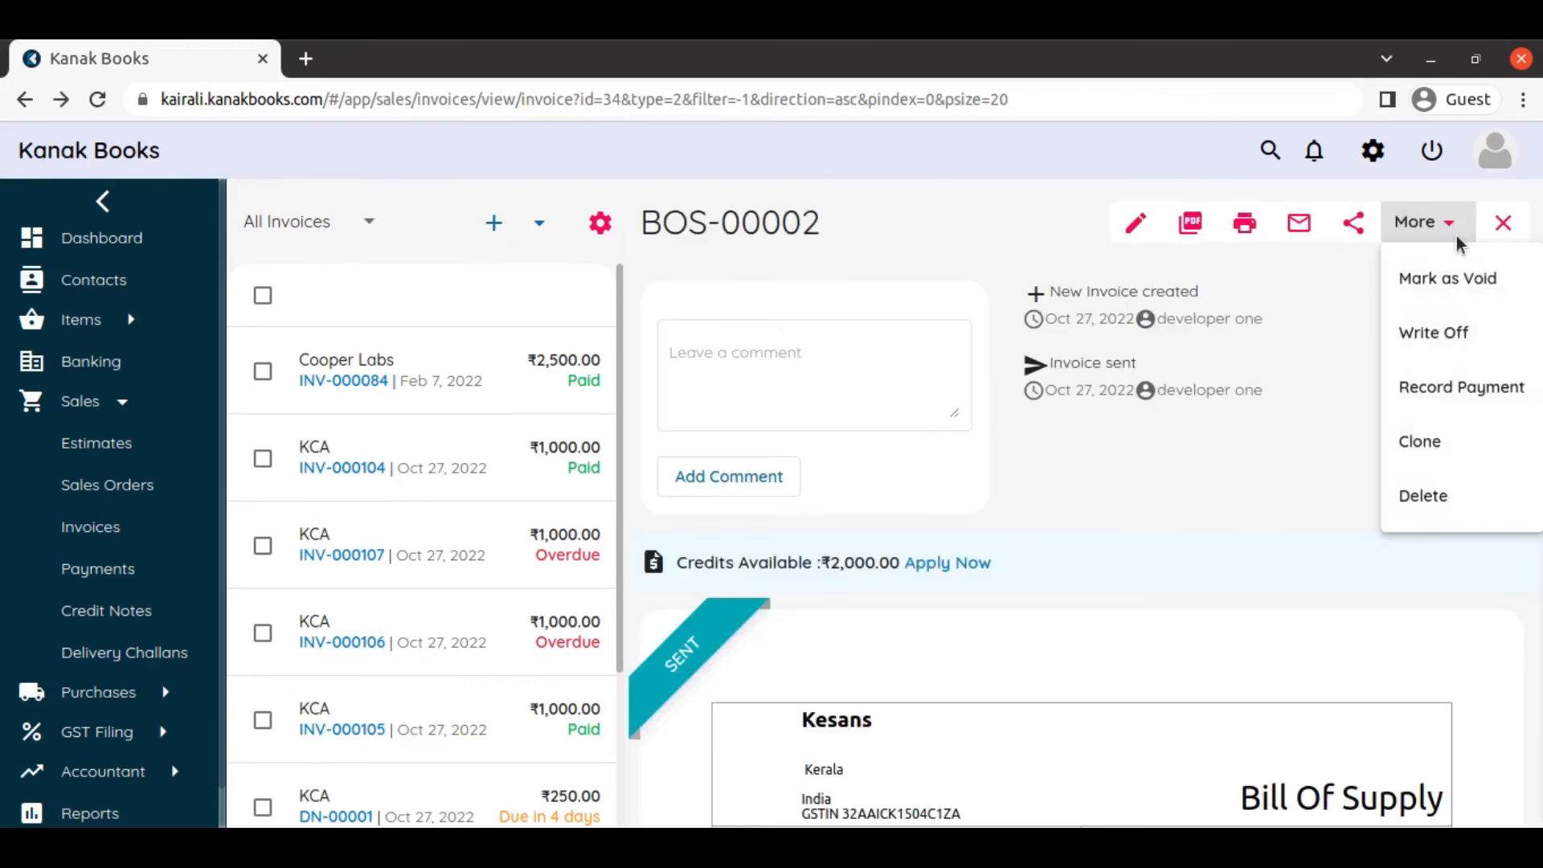
{"action": "left_click", "coordinate": [1435, 503]}
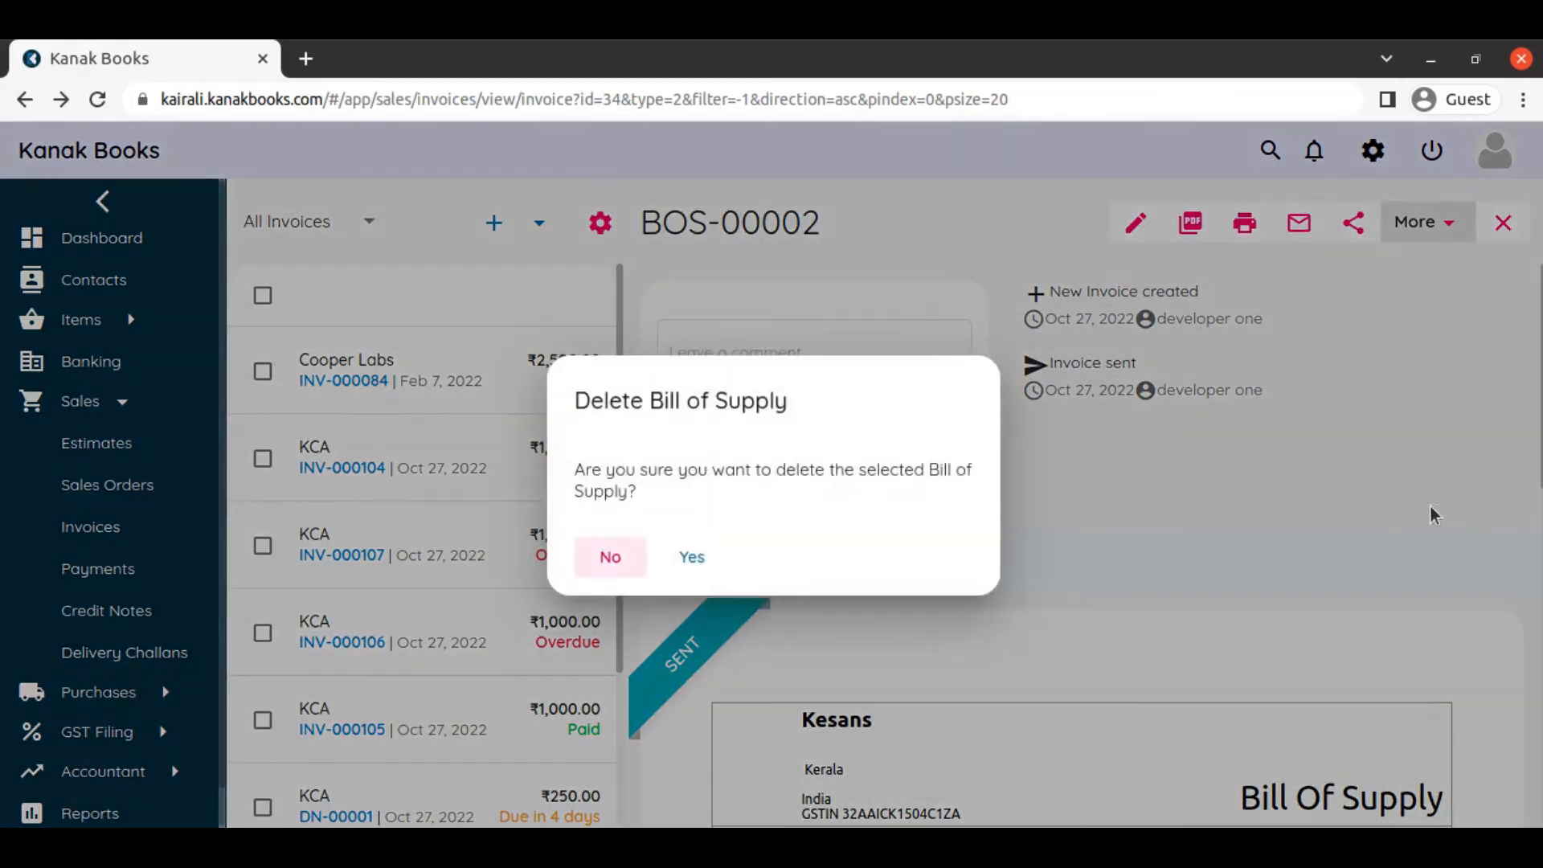
{"action": "left_click", "coordinate": [701, 562]}
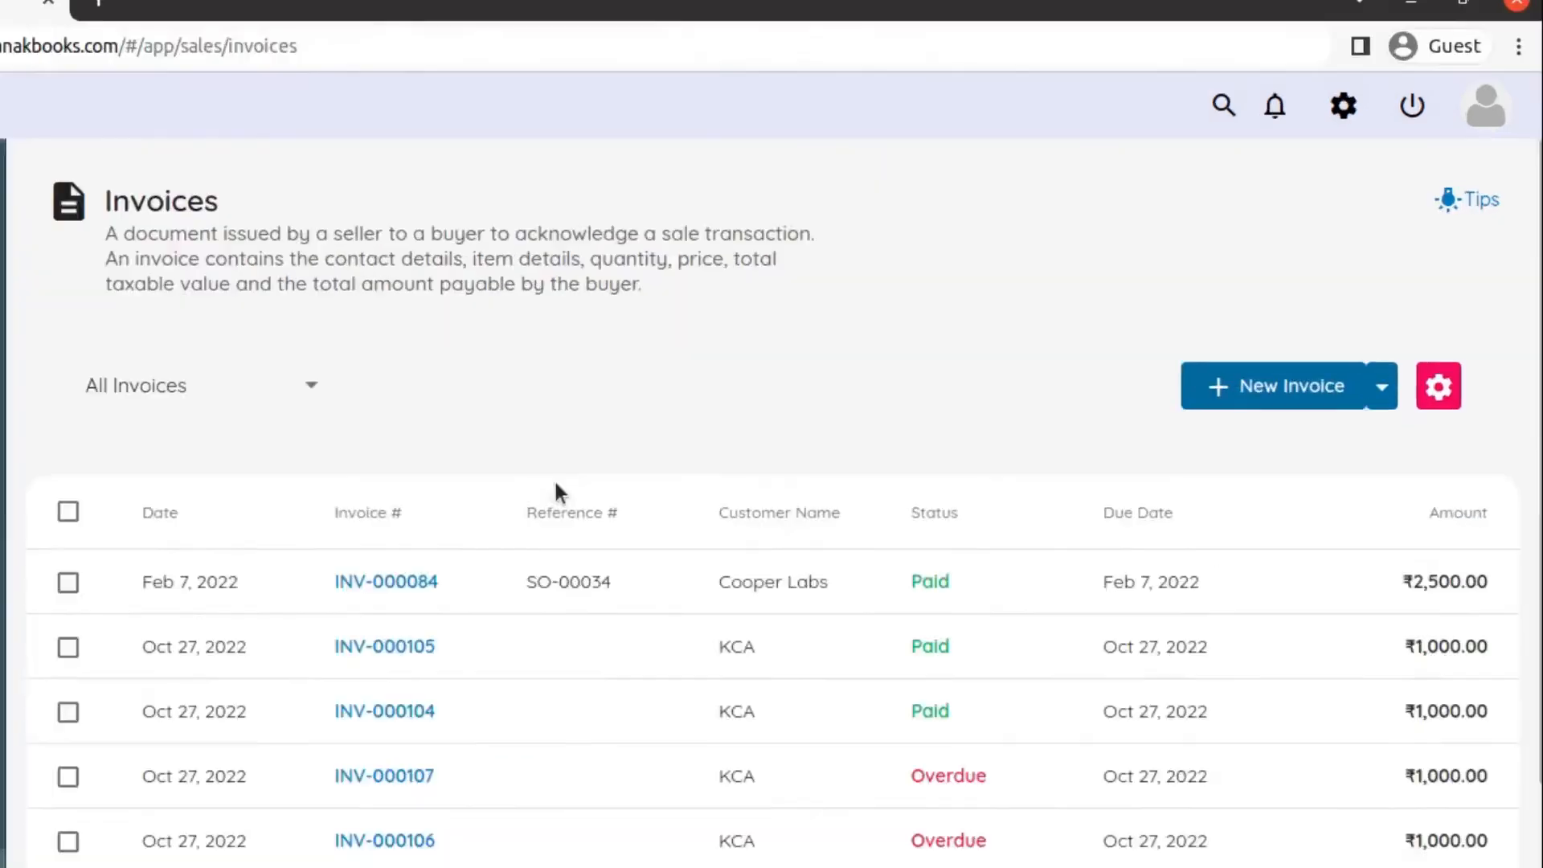
Start a new debit note for KCA against invoice INV-000104 with the reason Correction in invoice.
{"action": "left_click", "coordinate": [1271, 357]}
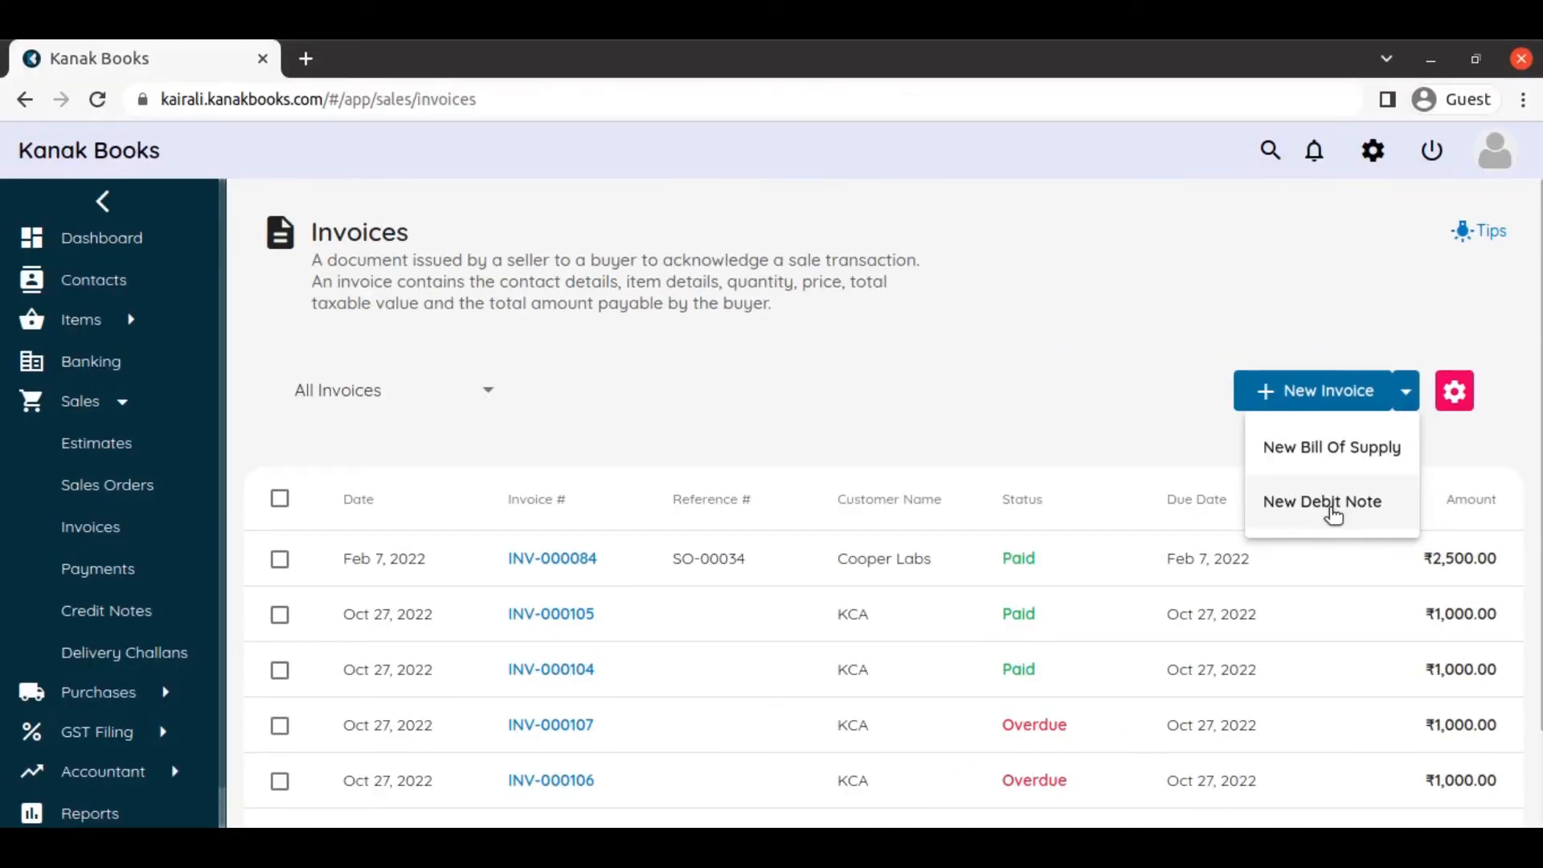
{"action": "left_click", "coordinate": [1330, 506]}
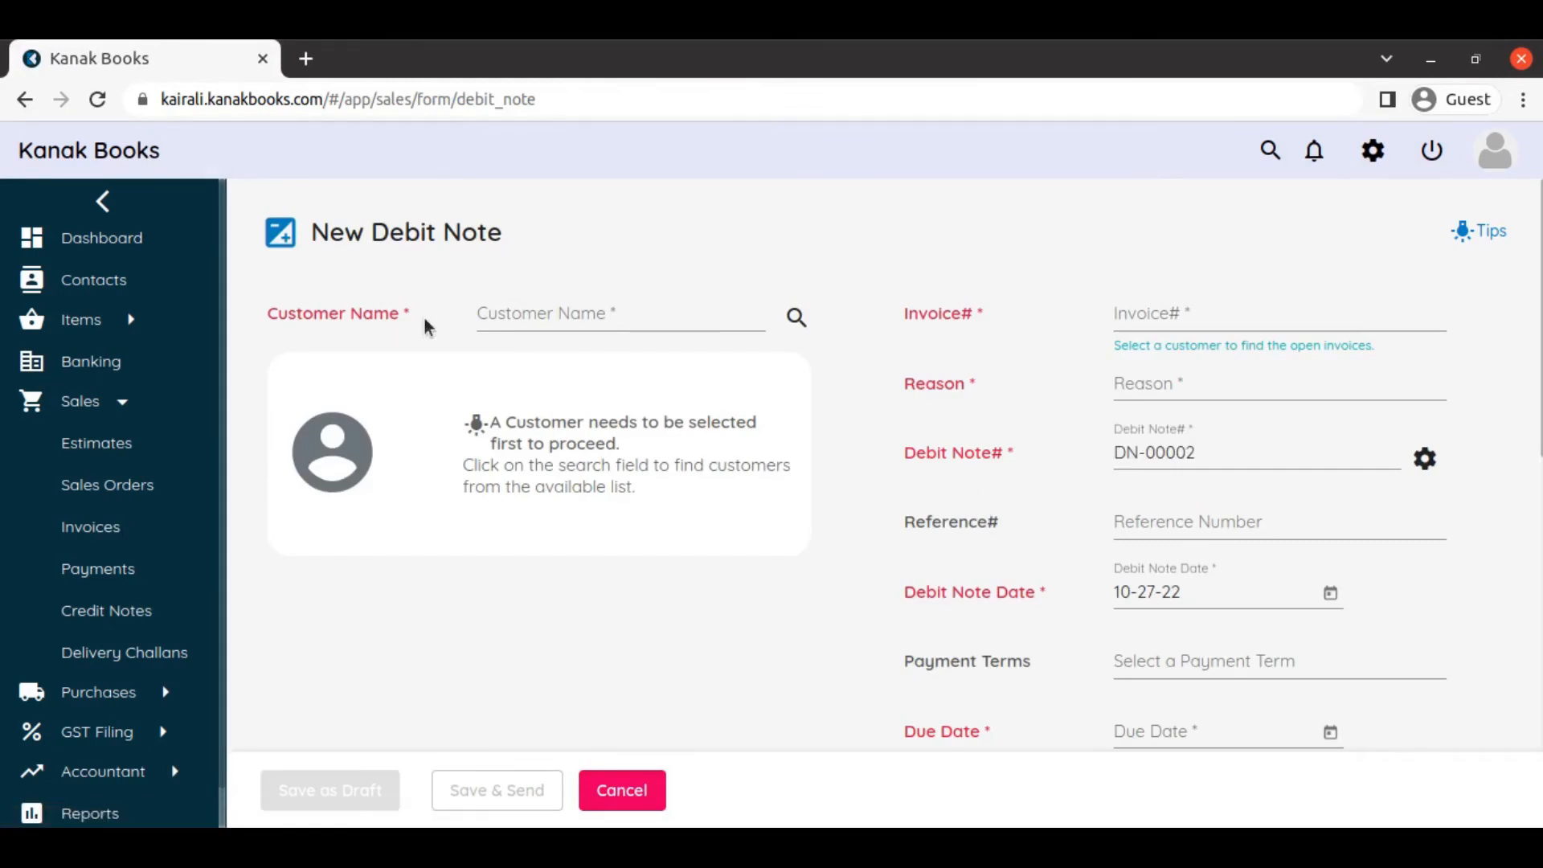
{"action": "left_click", "coordinate": [527, 309]}
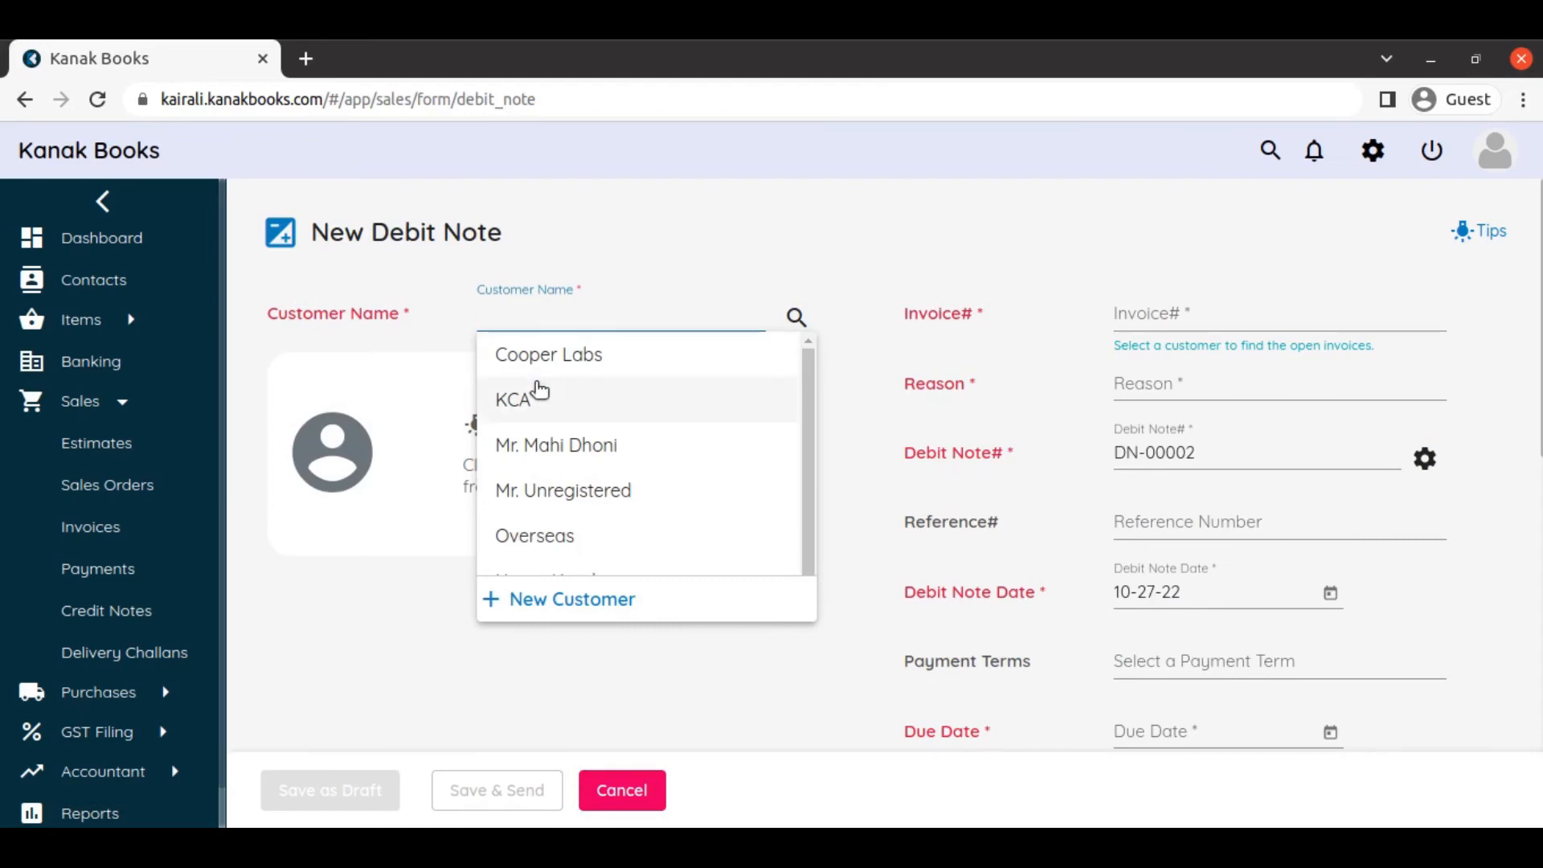
{"action": "left_click", "coordinate": [548, 404]}
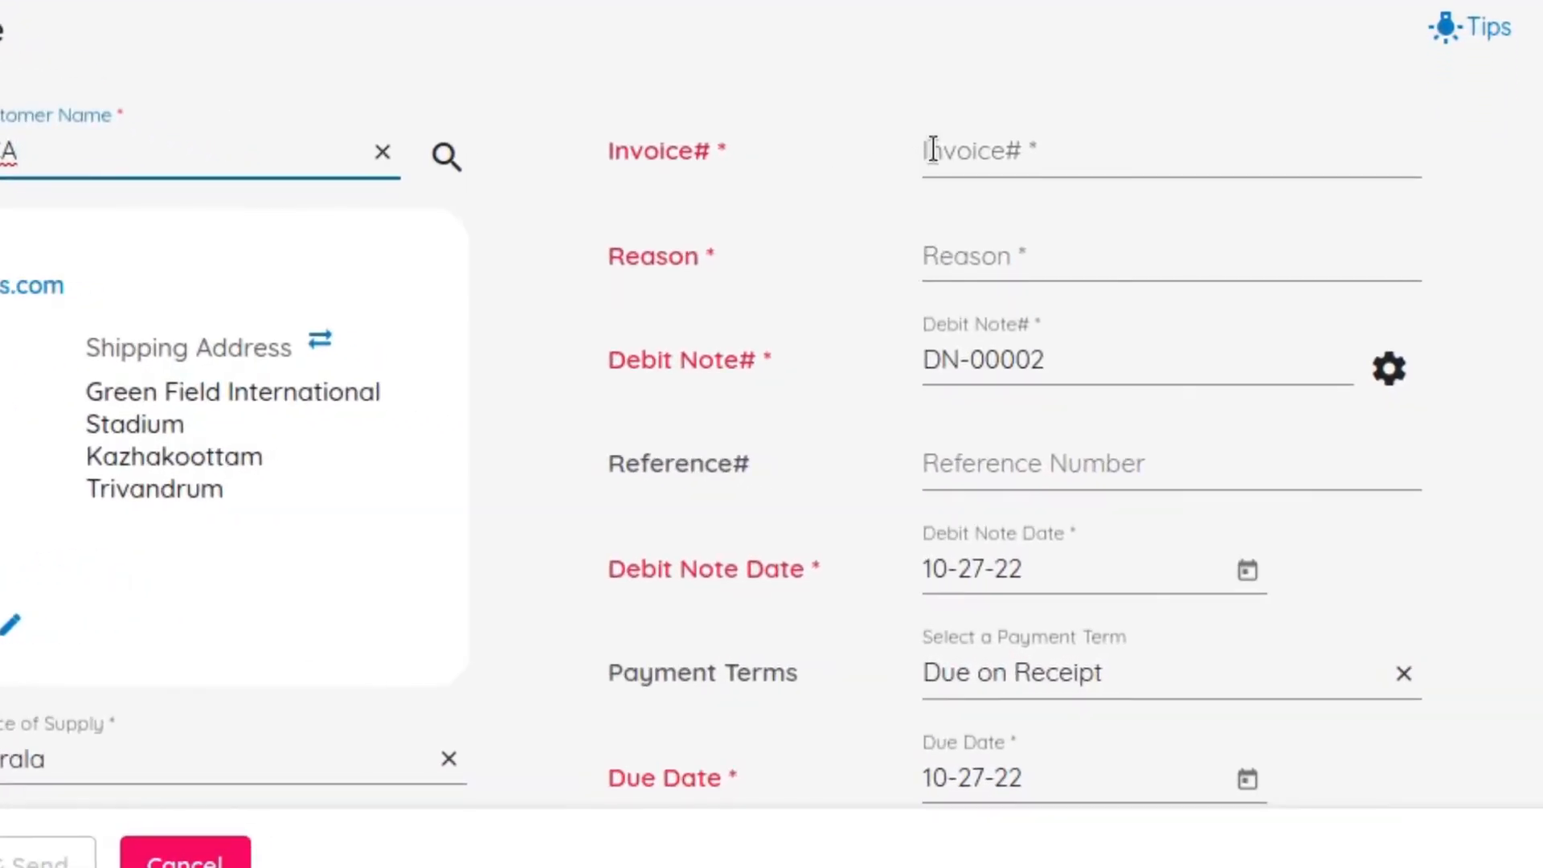
{"action": "left_click", "coordinate": [932, 149]}
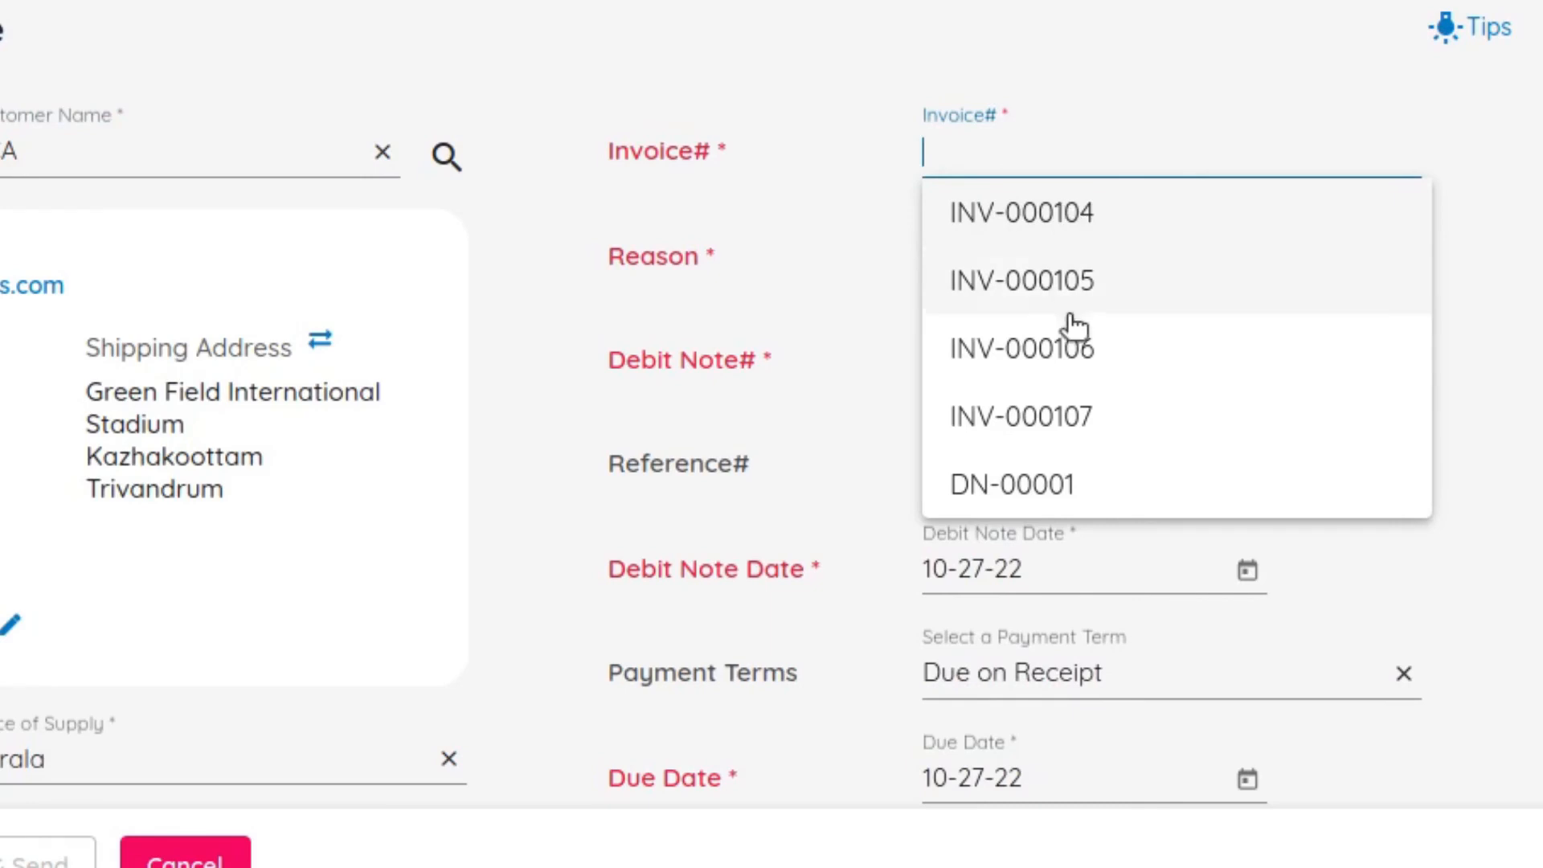
{"action": "left_click", "coordinate": [1068, 231]}
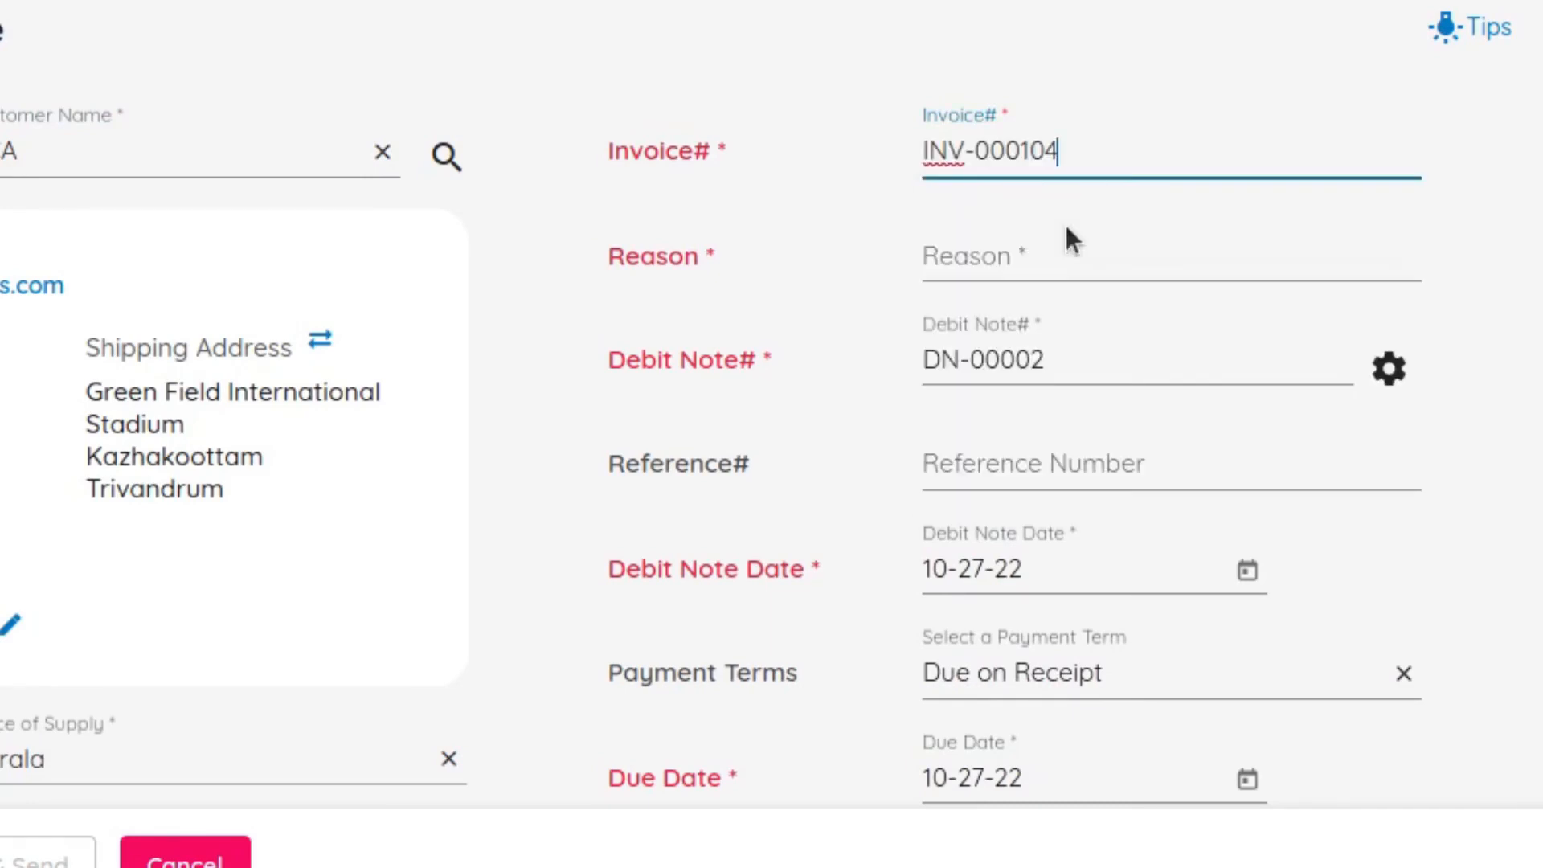
{"action": "left_click", "coordinate": [1019, 261]}
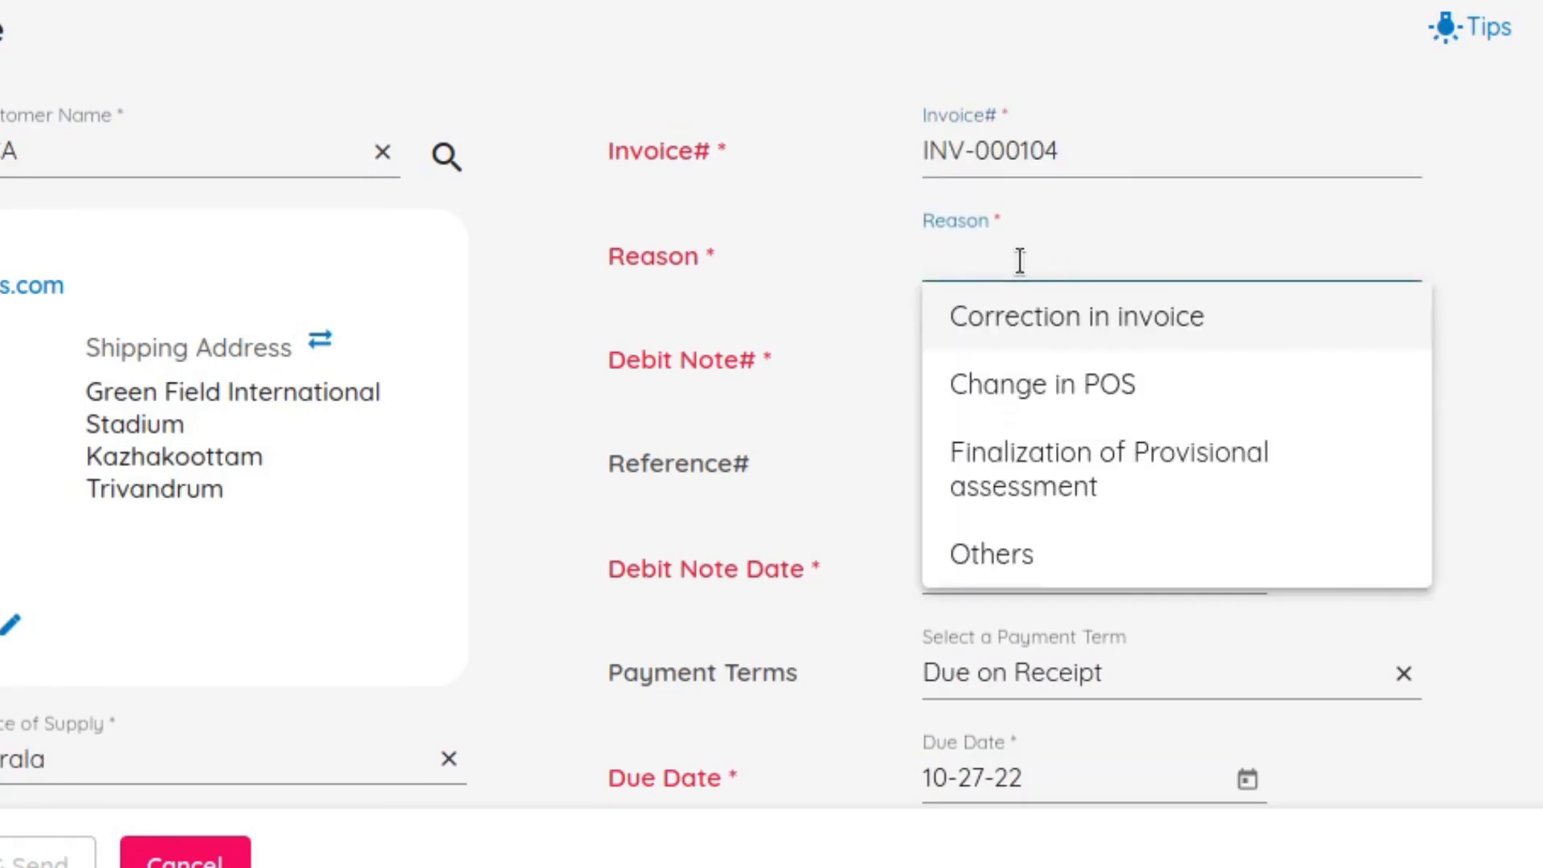
{"action": "left_click", "coordinate": [1038, 320]}
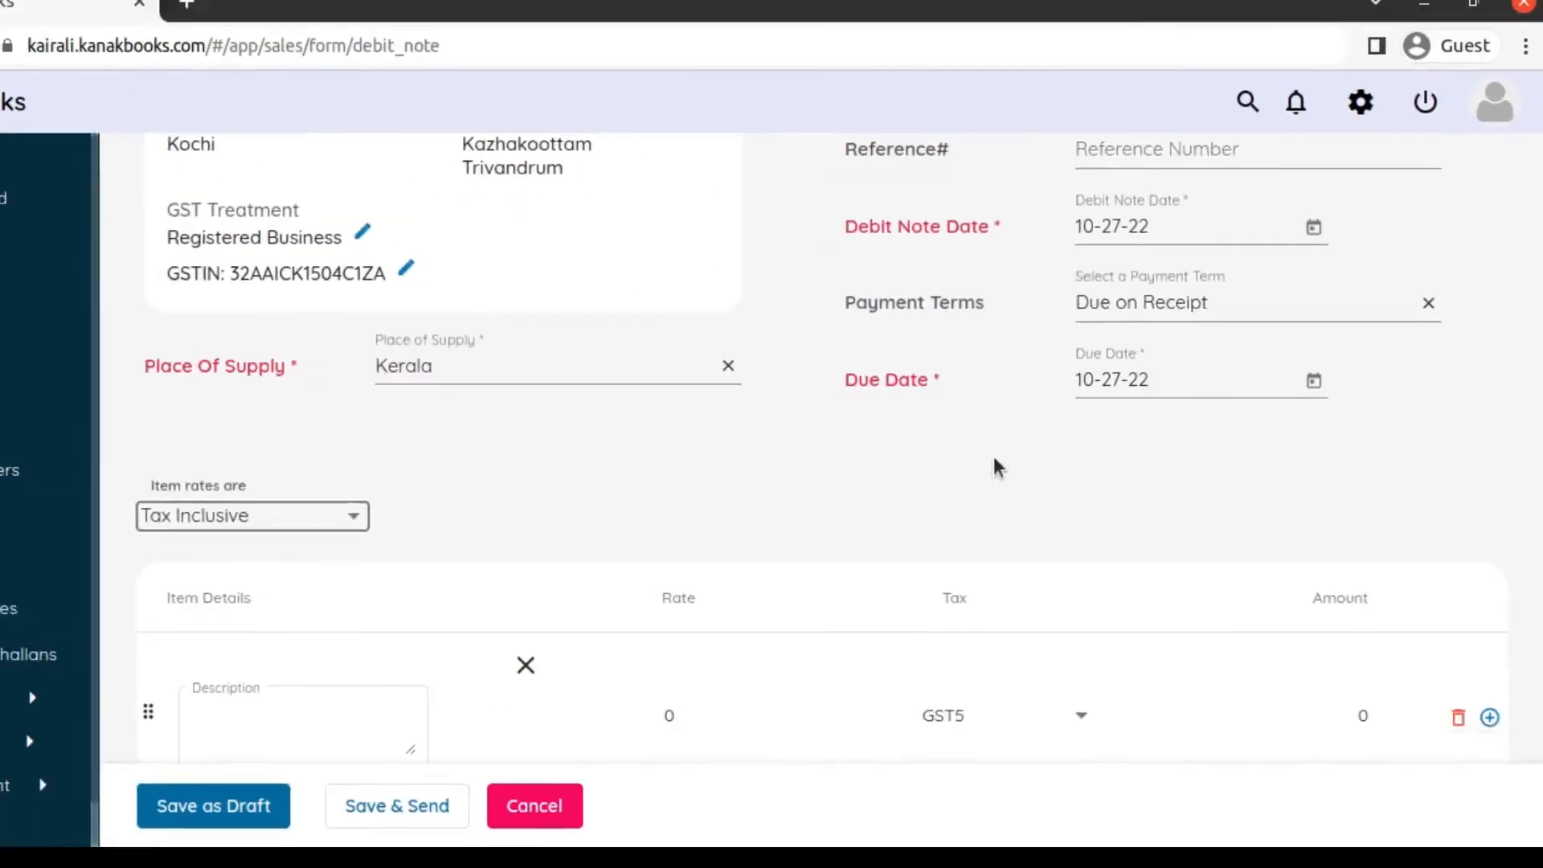
Add a debit note line described as Correction with a rate of 100 and save the note as a draft.
{"action": "scroll", "coordinate": [994, 461], "scroll_direction": "down", "scroll_amount": 3}
{"action": "left_click", "coordinate": [309, 719]}
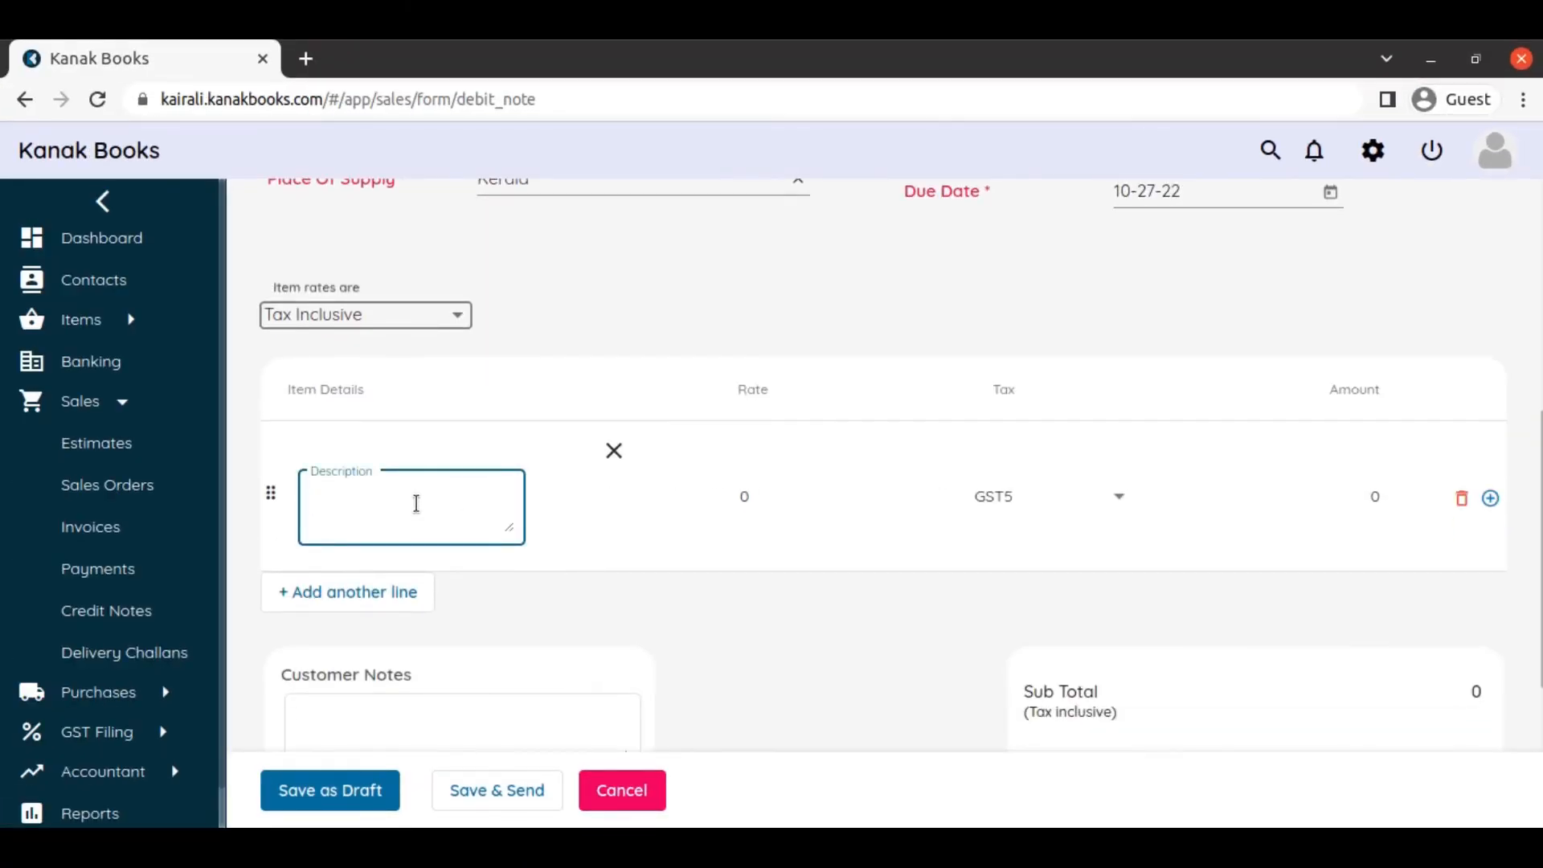
{"action": "type", "text": "Correction"}
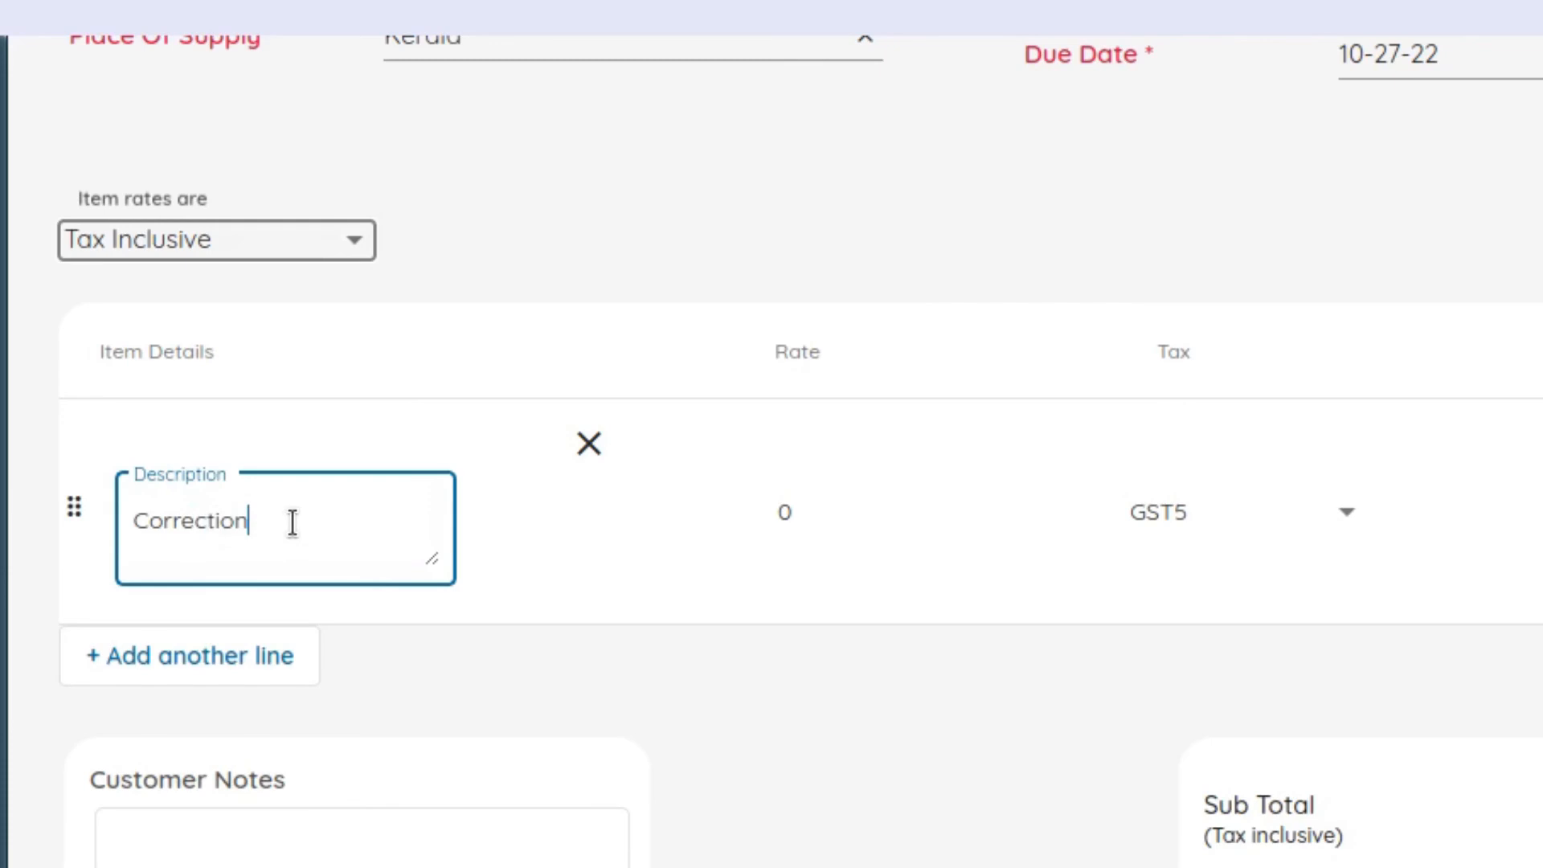
{"action": "left_click", "coordinate": [764, 506]}
{"action": "type", "text": "100"}
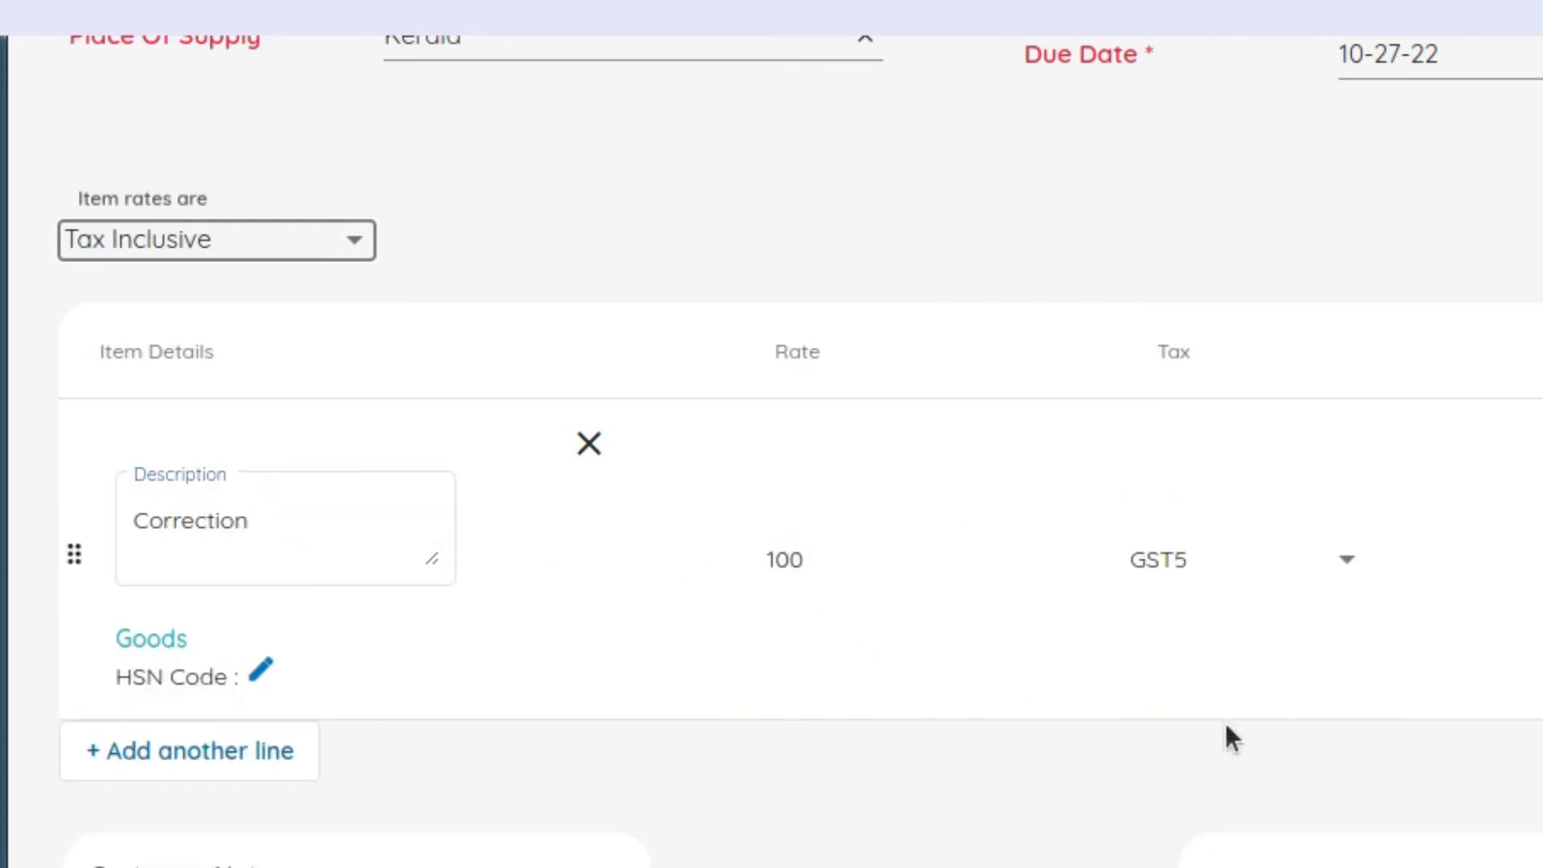
{"action": "scroll", "coordinate": [1265, 696], "scroll_direction": "down", "scroll_amount": 6}
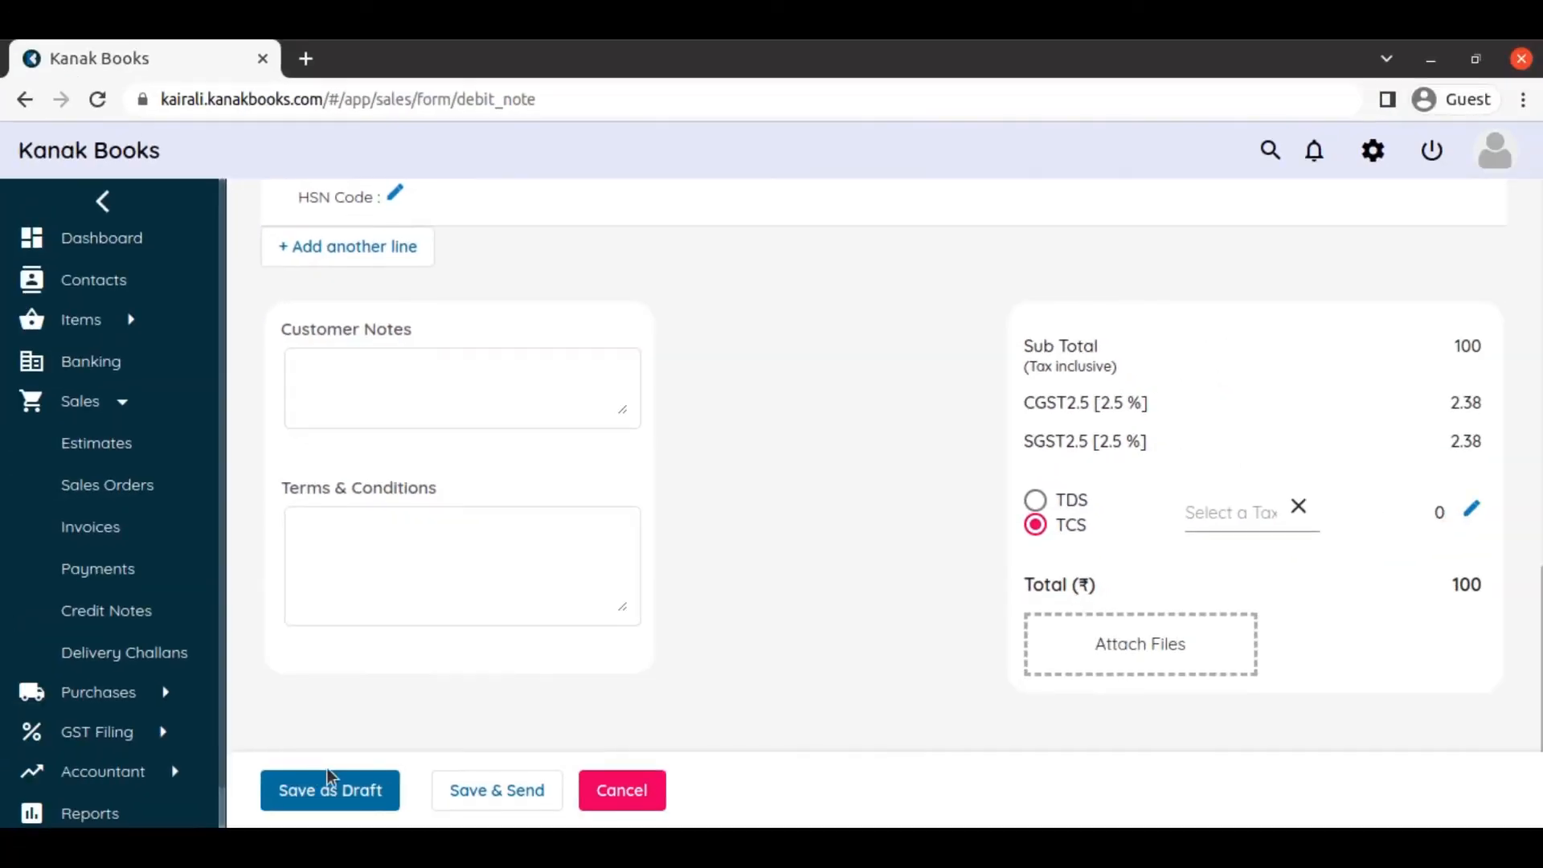
{"action": "left_click", "coordinate": [346, 792]}
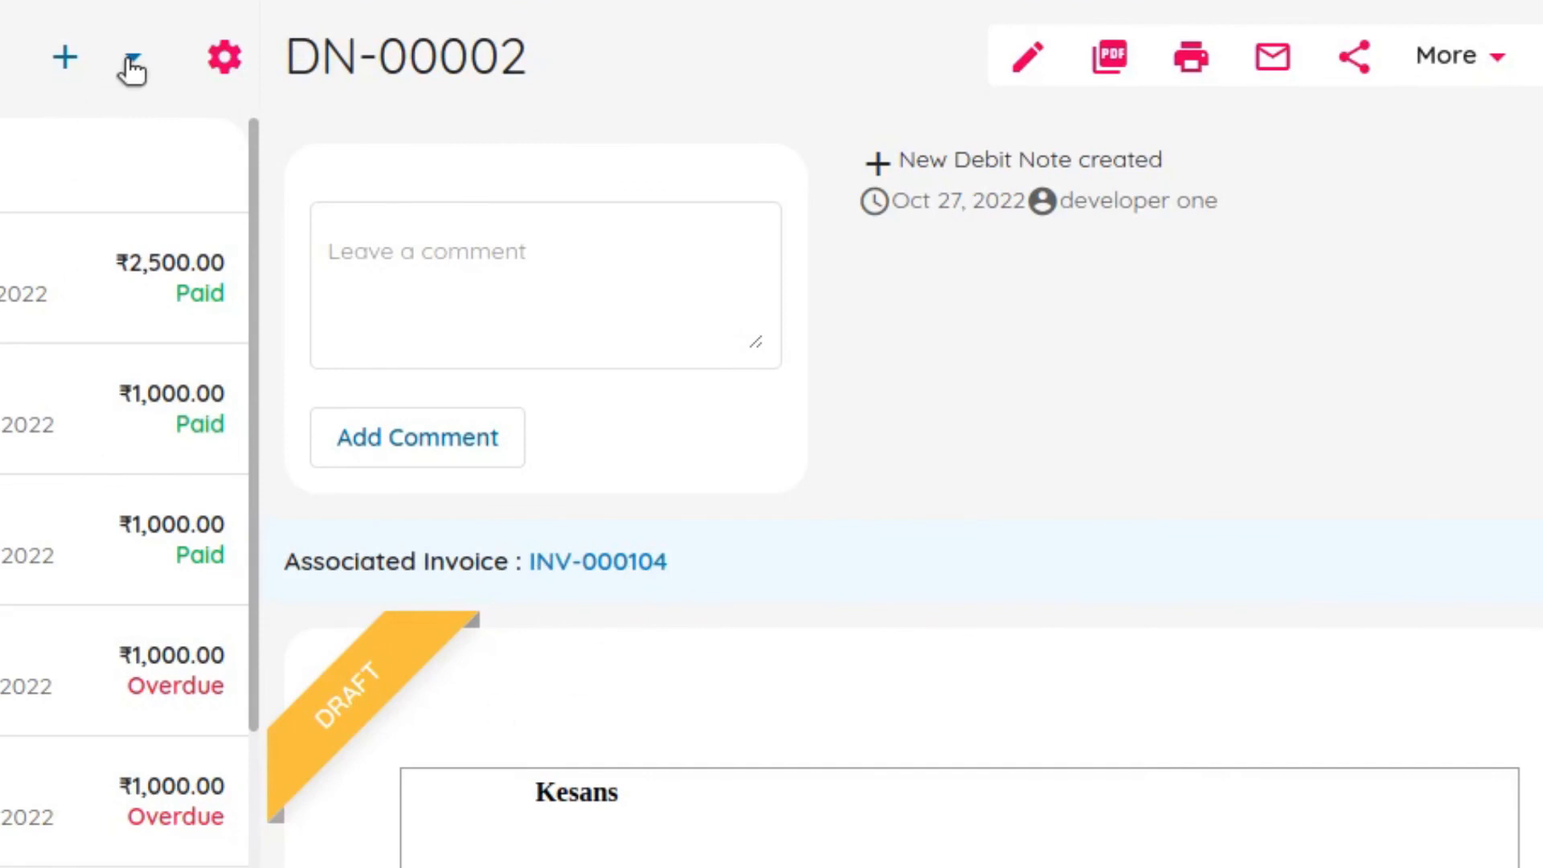
Check the links between the debit note and invoice INV-000104 in both directions, and view the choices for creating other documents.
{"action": "left_click", "coordinate": [647, 562]}
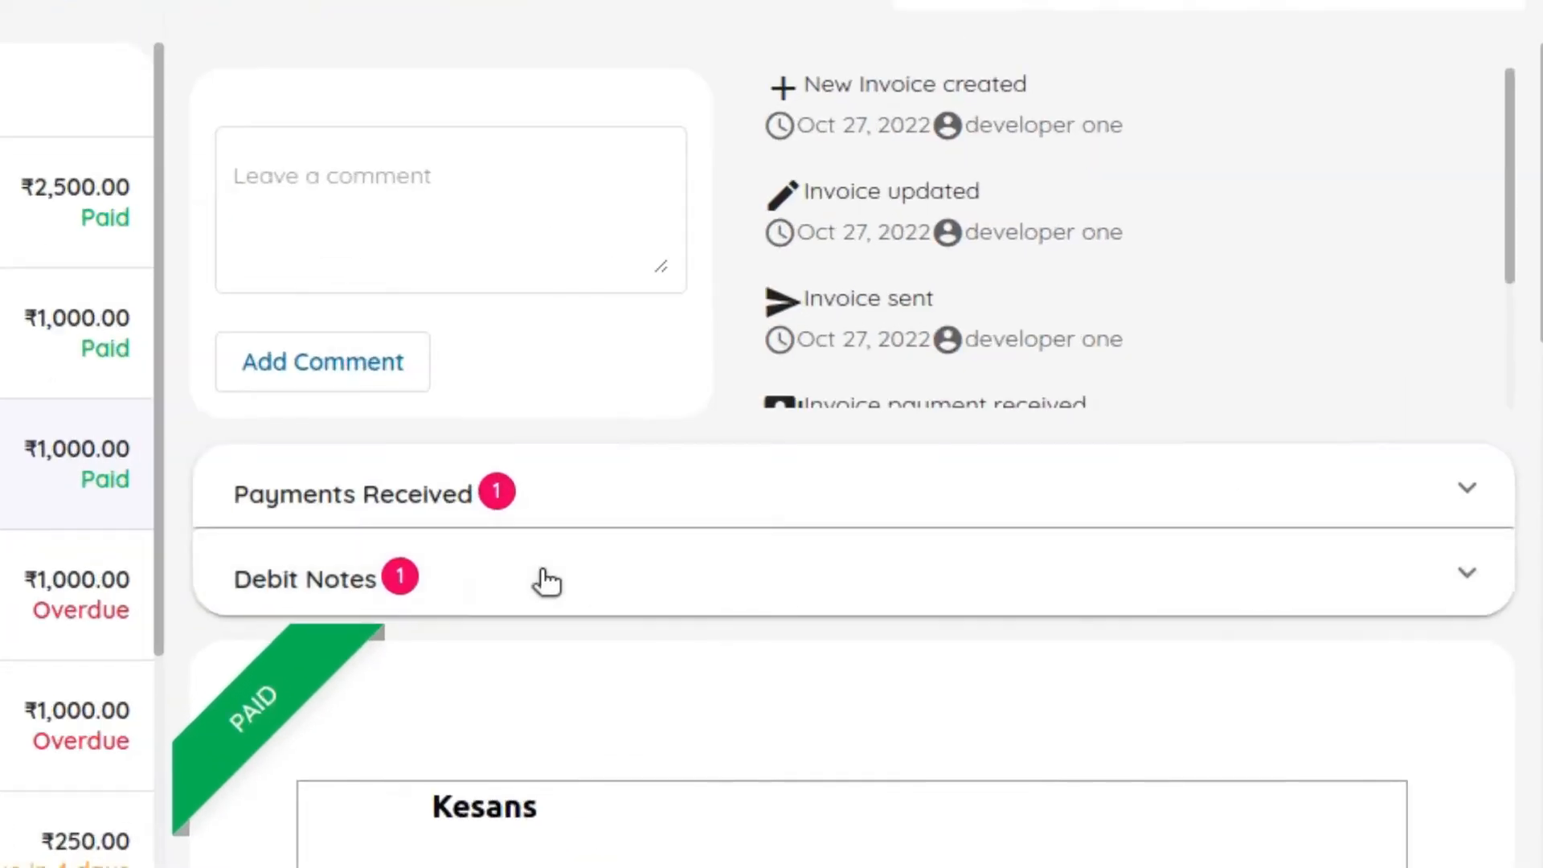
{"action": "left_click", "coordinate": [876, 621]}
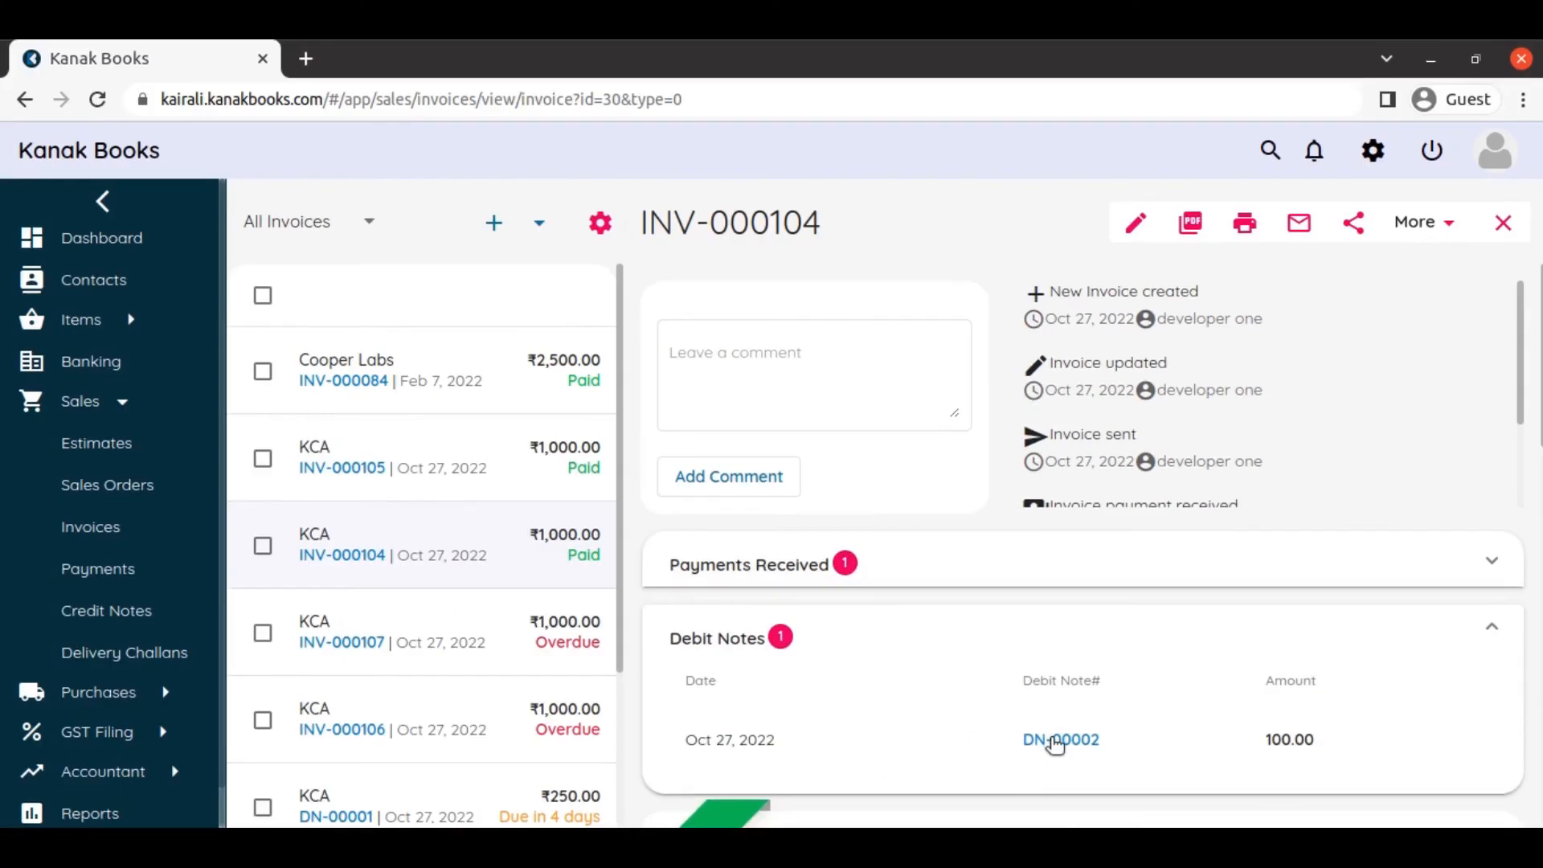
{"action": "left_click", "coordinate": [1055, 740]}
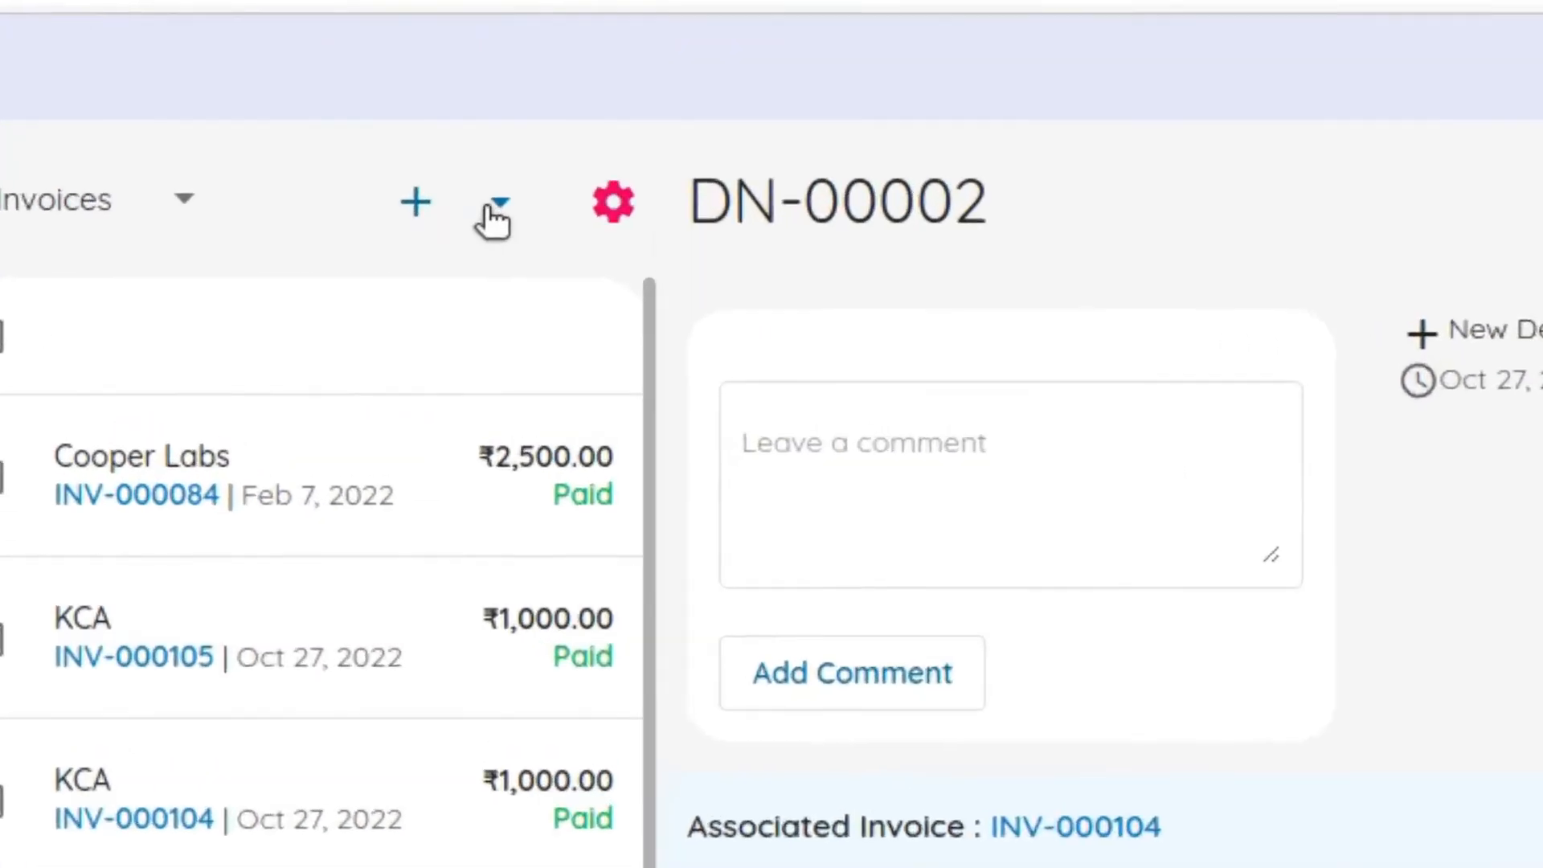
{"action": "left_click", "coordinate": [539, 225]}
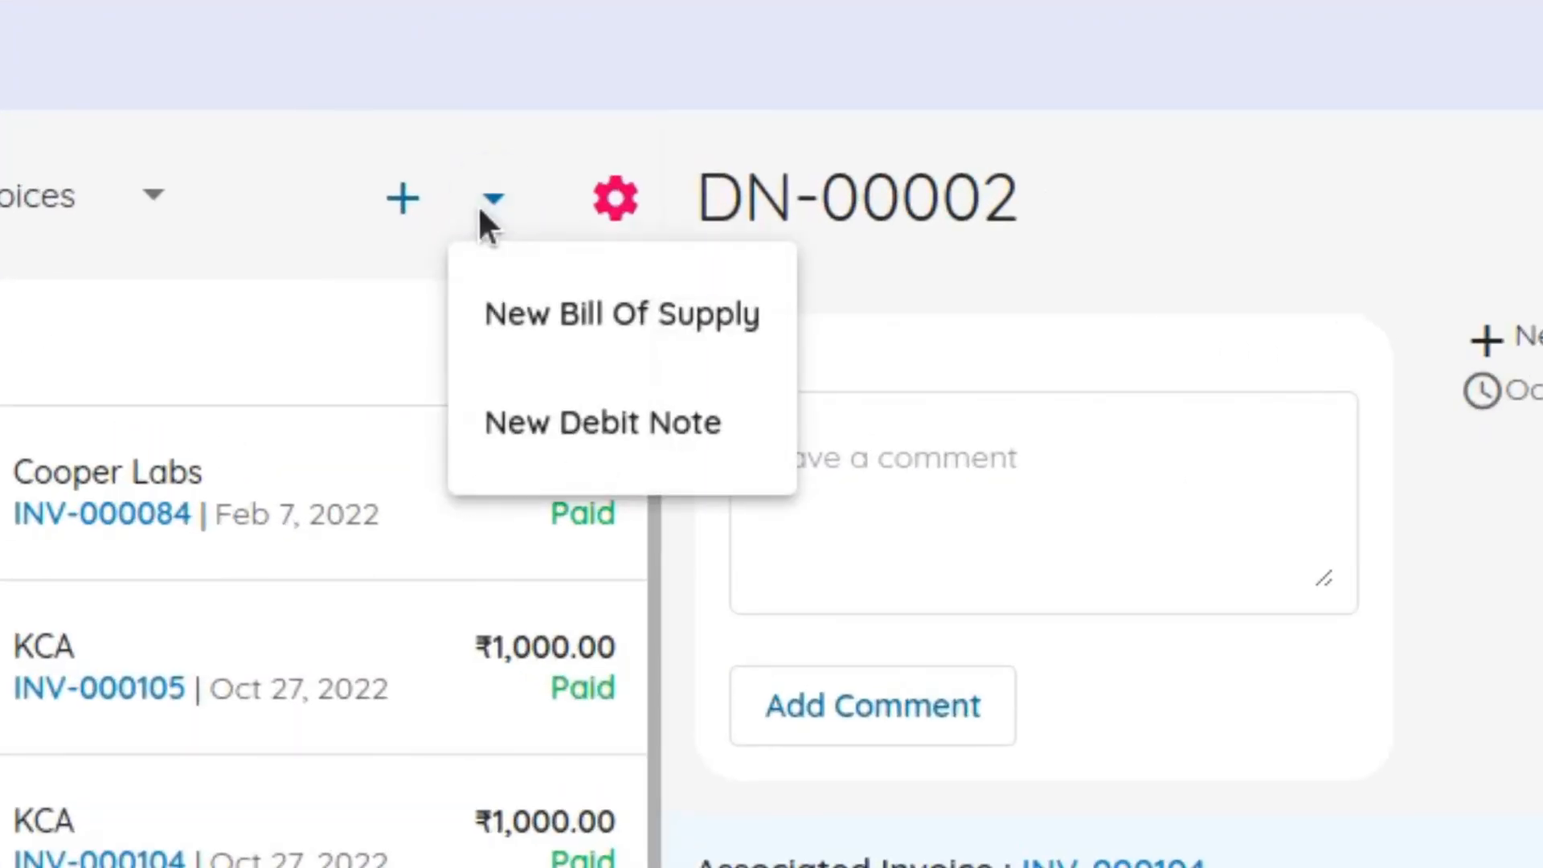
{"action": "left_click", "coordinate": [575, 426]}
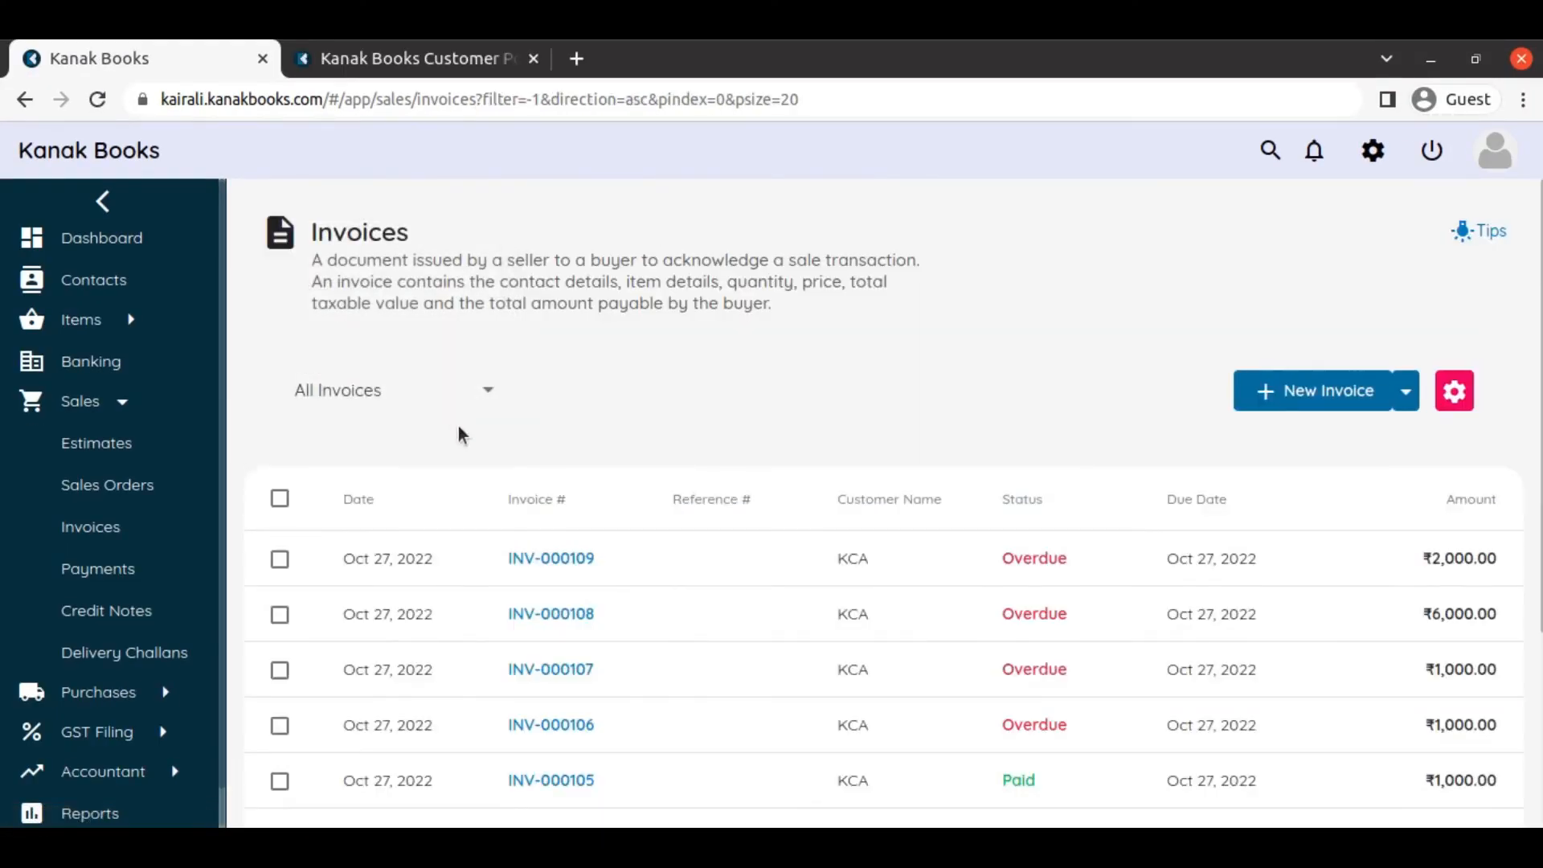
Look through the full invoices list and filter it to show only Paid invoices.
{"action": "scroll", "coordinate": [458, 442], "scroll_direction": "down", "scroll_amount": 3}
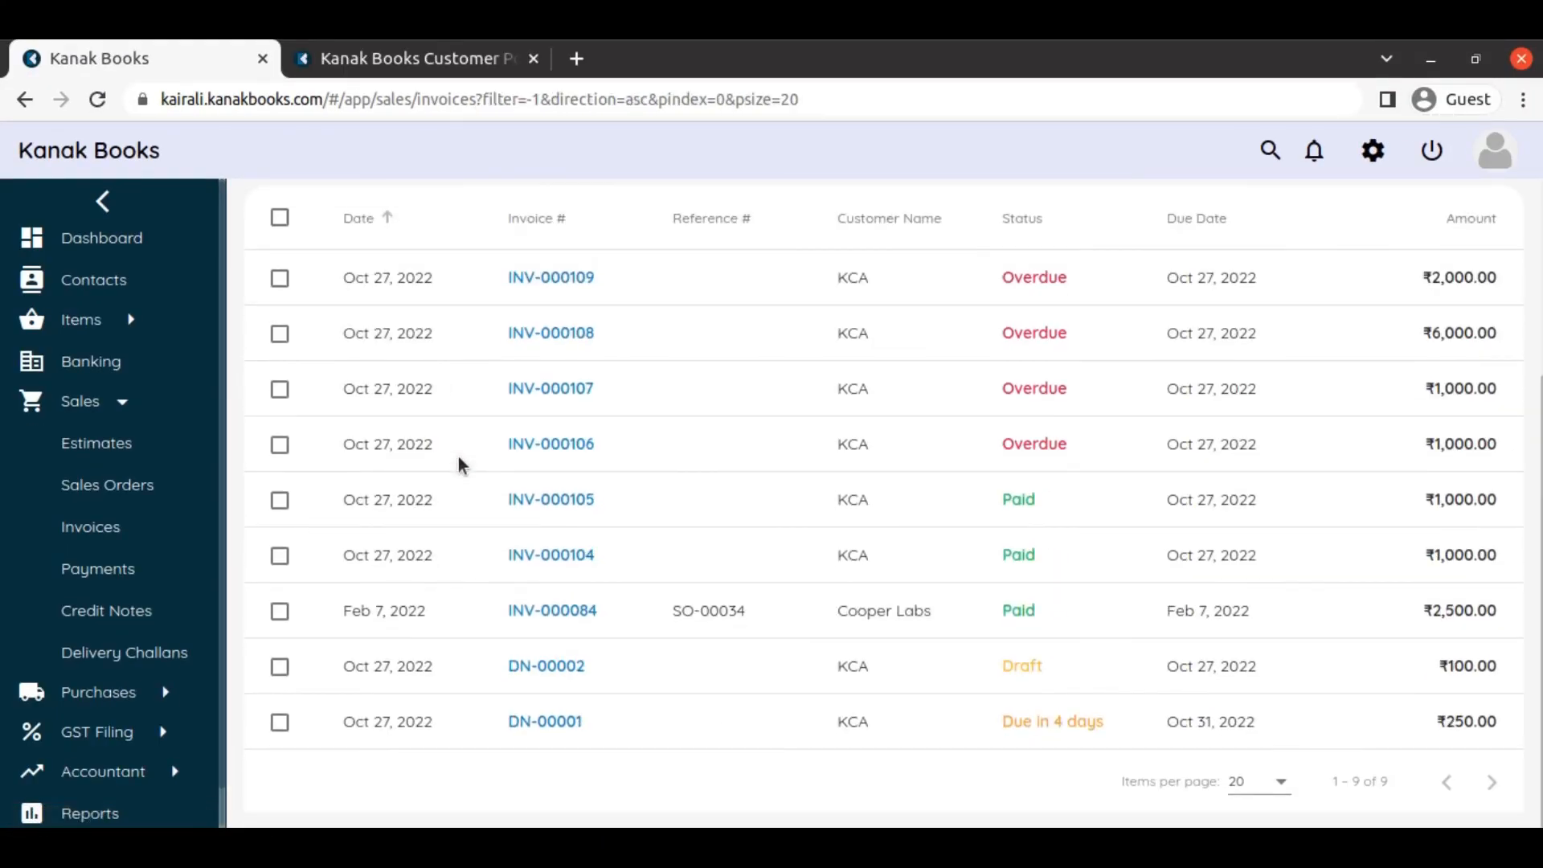
{"action": "scroll", "coordinate": [464, 454], "scroll_direction": "up", "scroll_amount": 3}
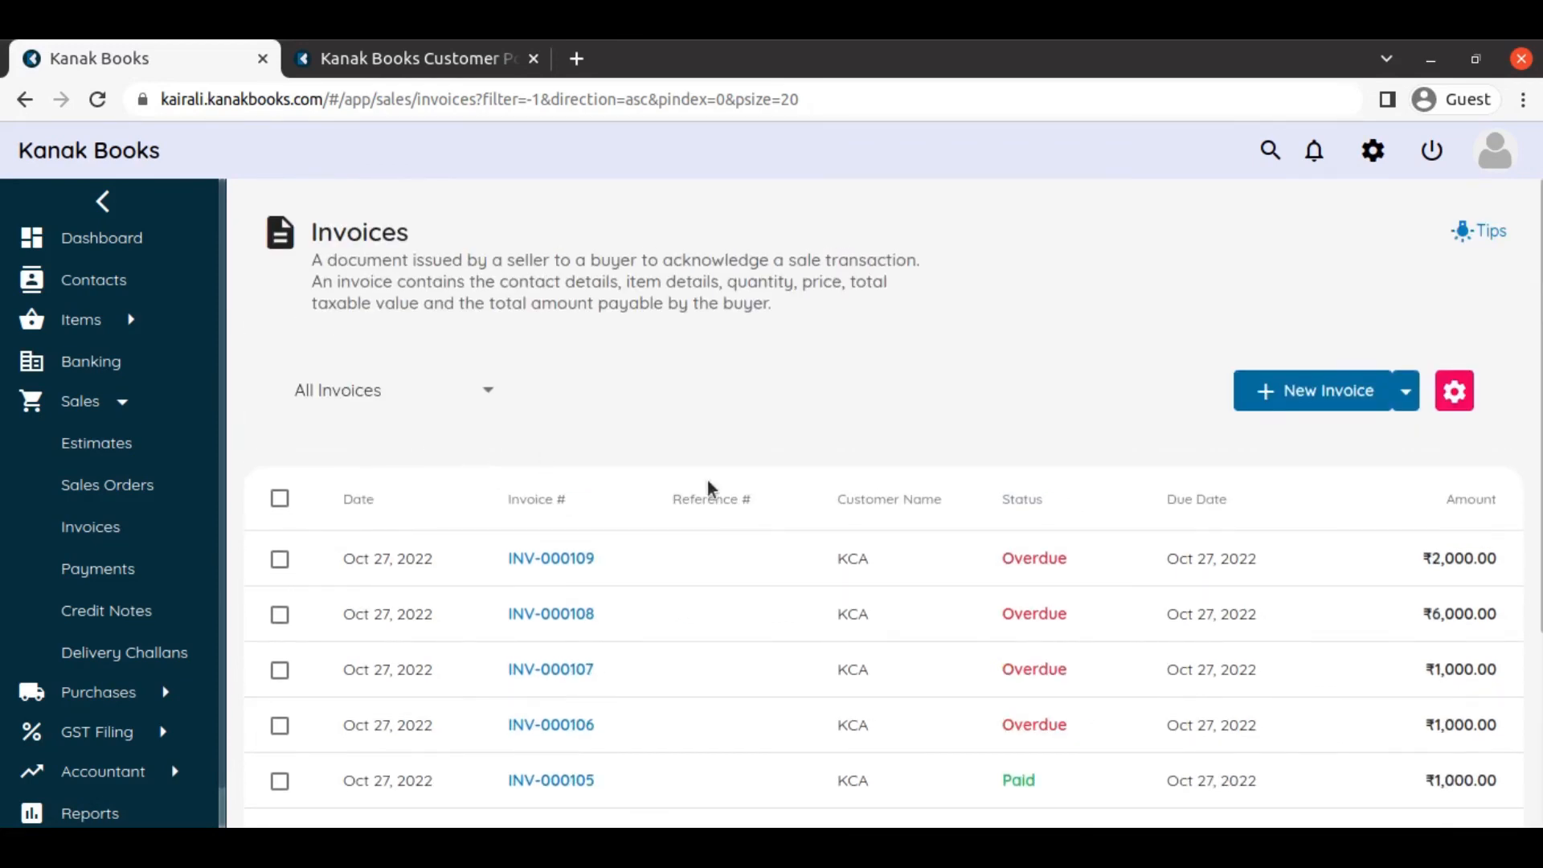
{"action": "left_click", "coordinate": [477, 389]}
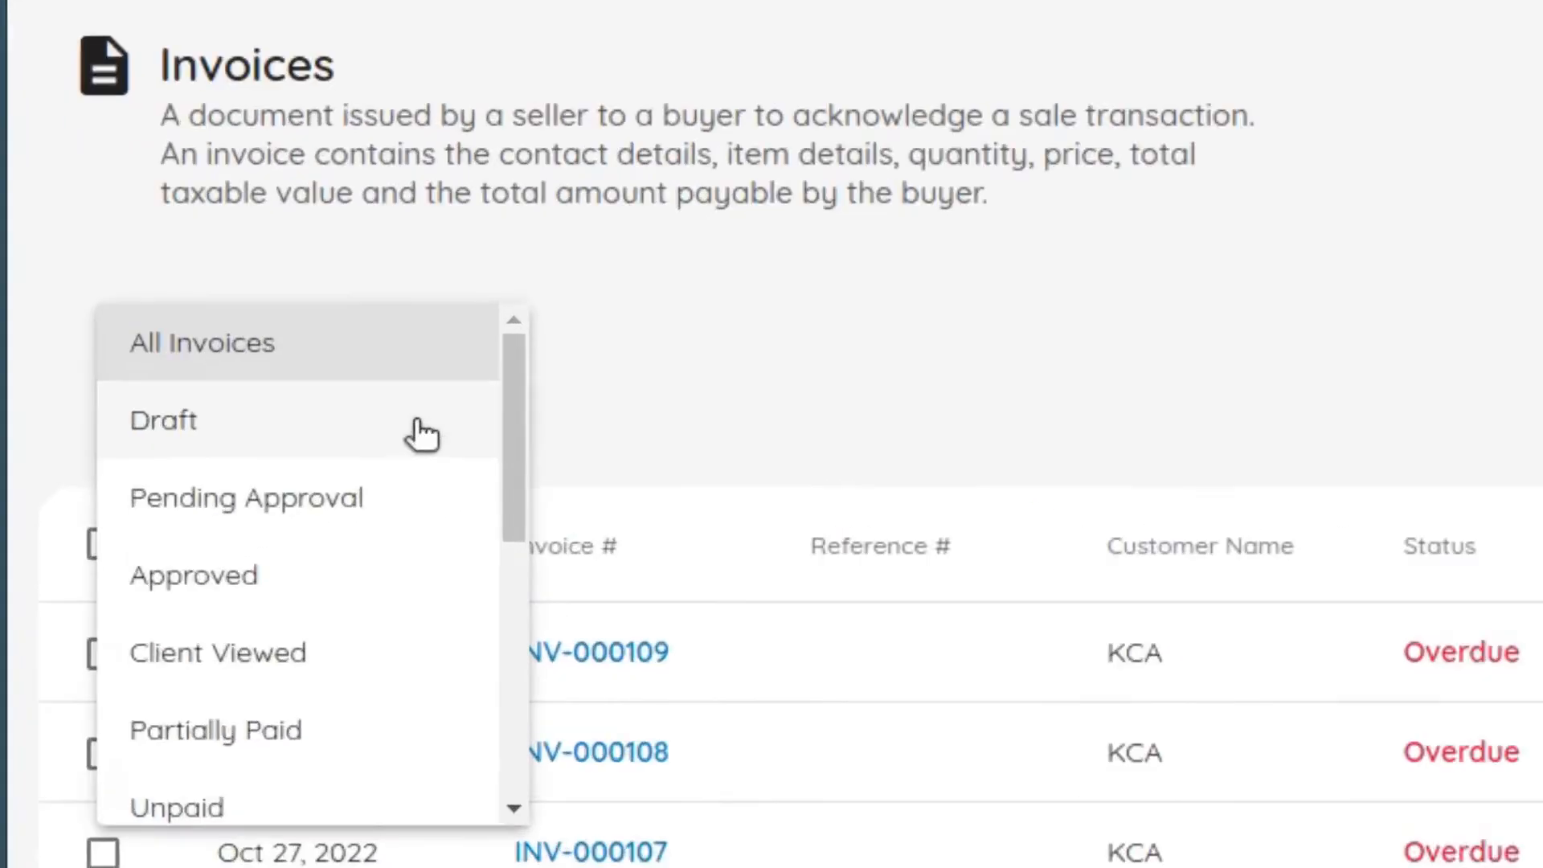
{"action": "scroll", "coordinate": [315, 701], "scroll_direction": "down", "scroll_amount": 5}
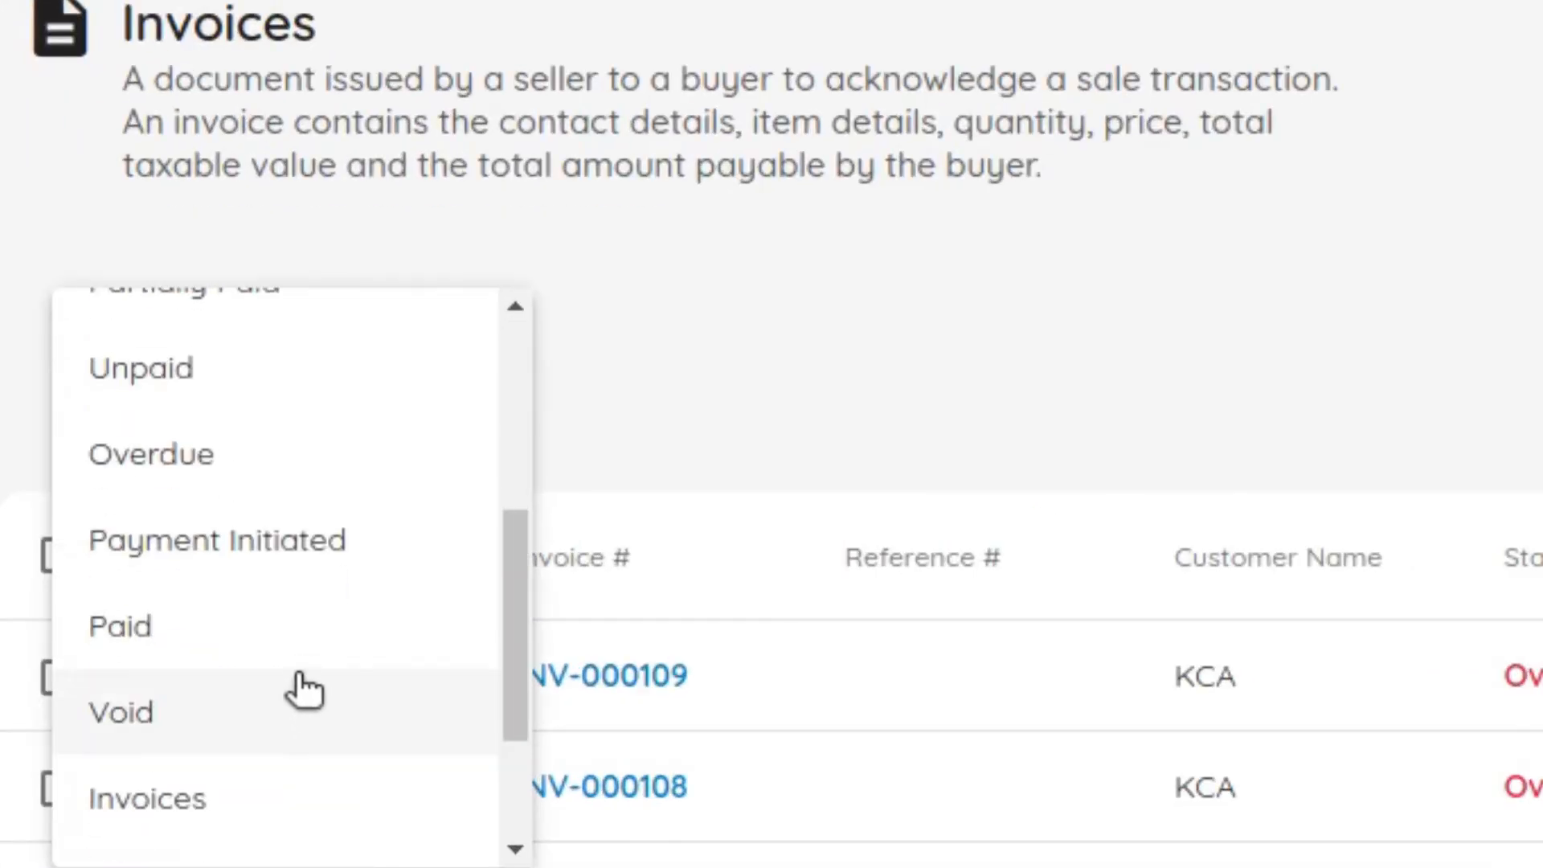
{"action": "left_click", "coordinate": [217, 632]}
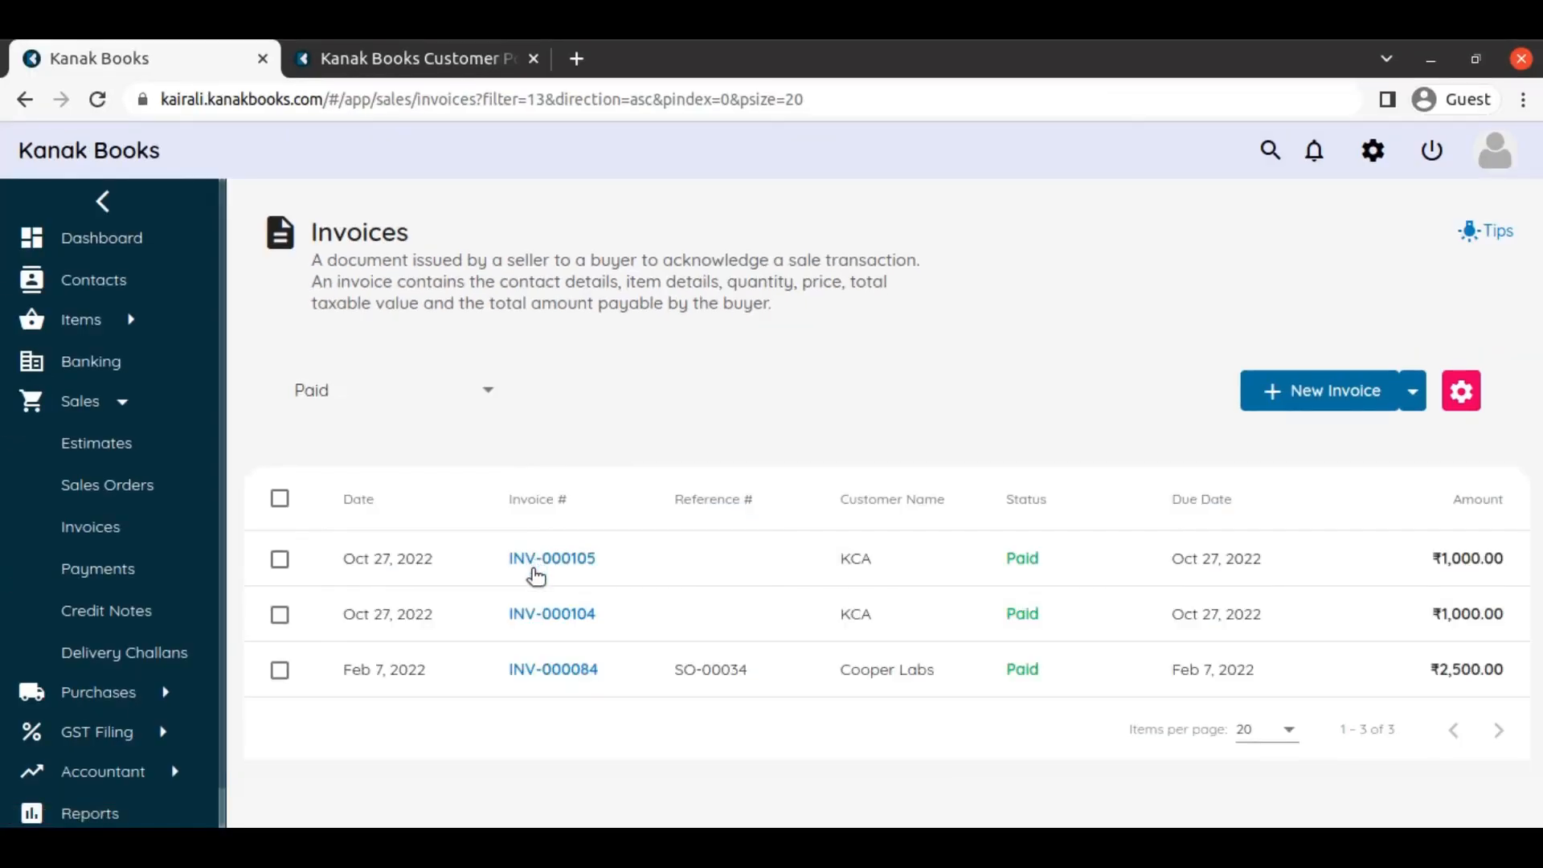
Reset the invoices list filter to All Invoices.
{"action": "left_click", "coordinate": [482, 392]}
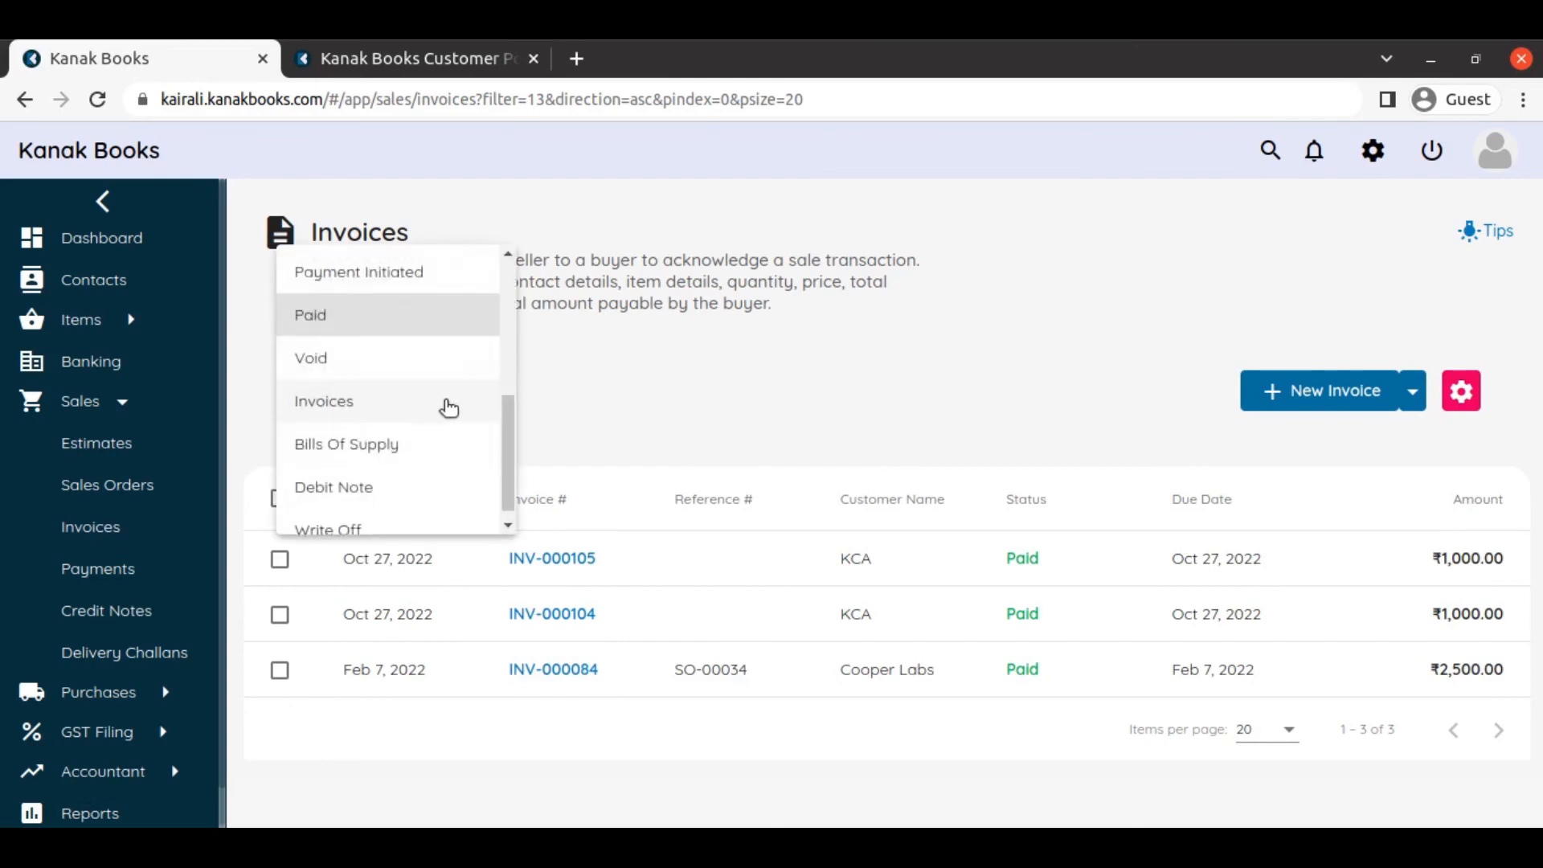
{"action": "scroll", "coordinate": [442, 370], "scroll_direction": "up", "scroll_amount": 5}
{"action": "left_click", "coordinate": [427, 282]}
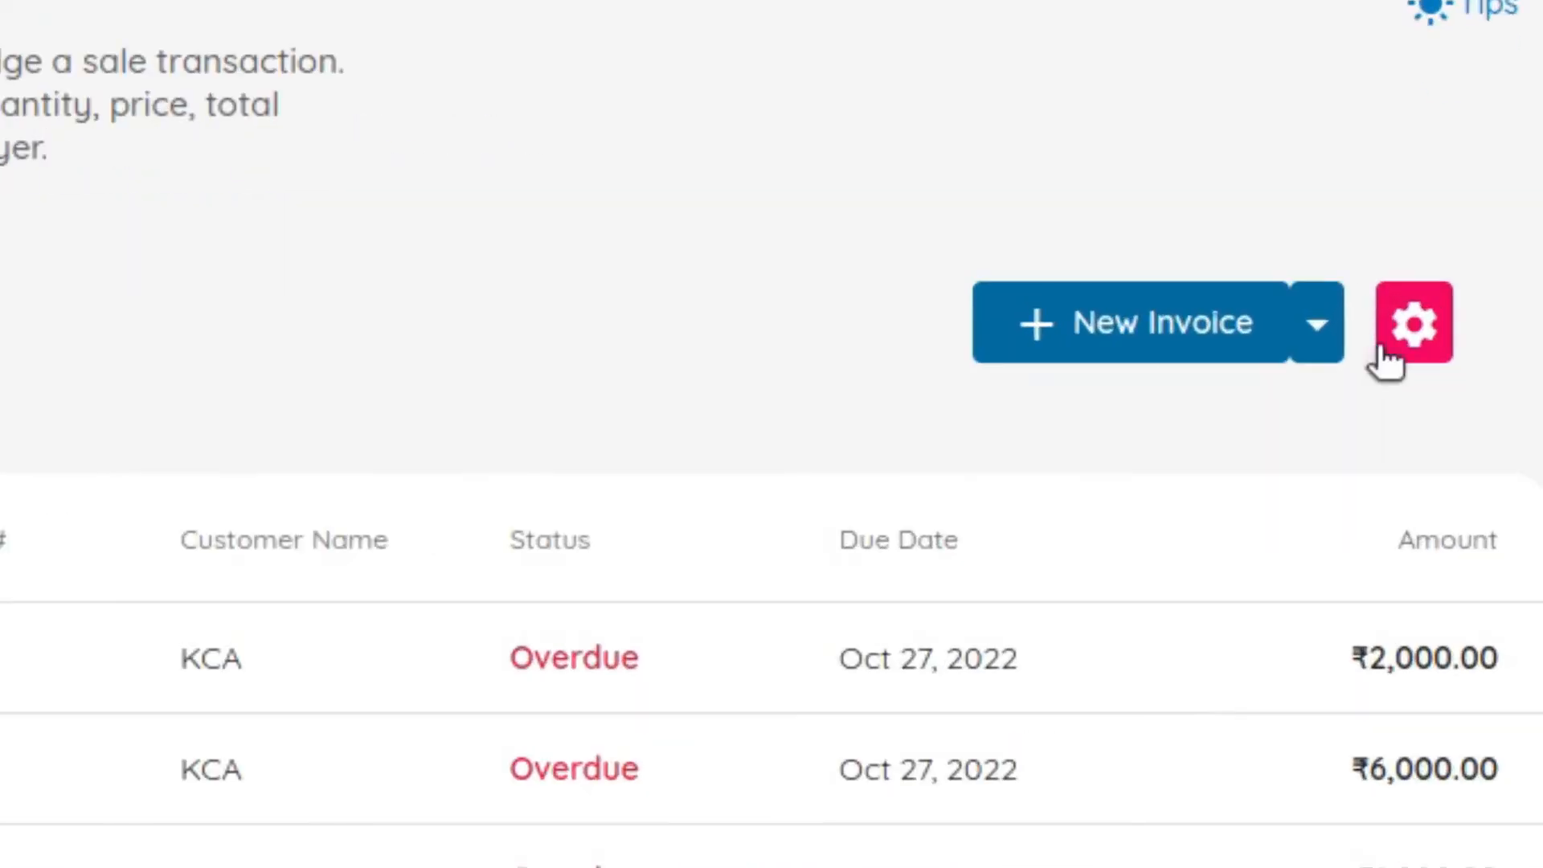
Export the invoices, download the exported CSV file and close the export message.
{"action": "left_click", "coordinate": [1453, 401]}
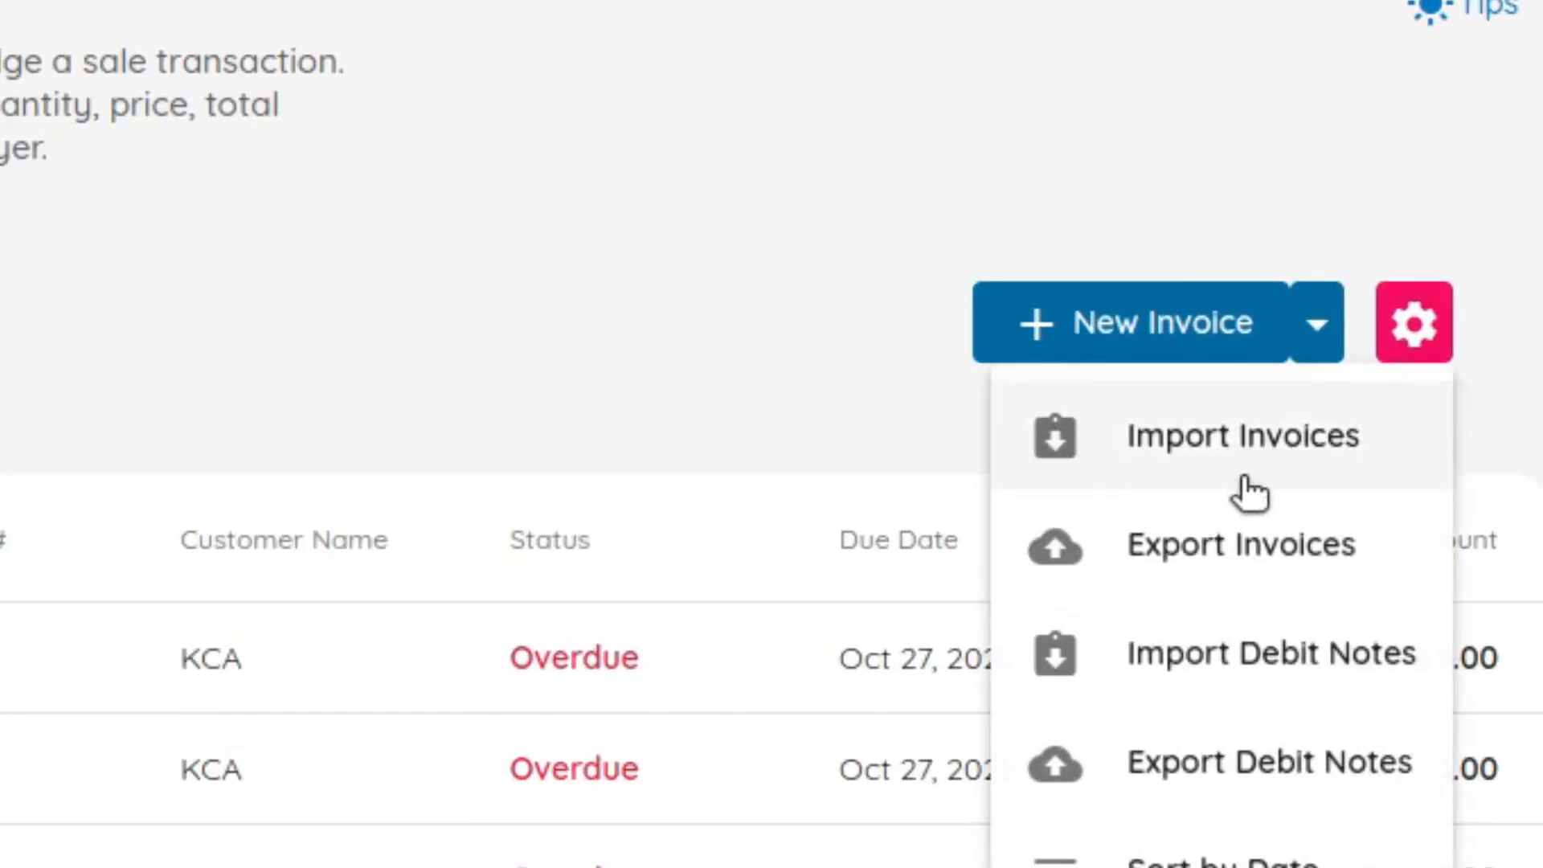
{"action": "left_click", "coordinate": [1274, 550]}
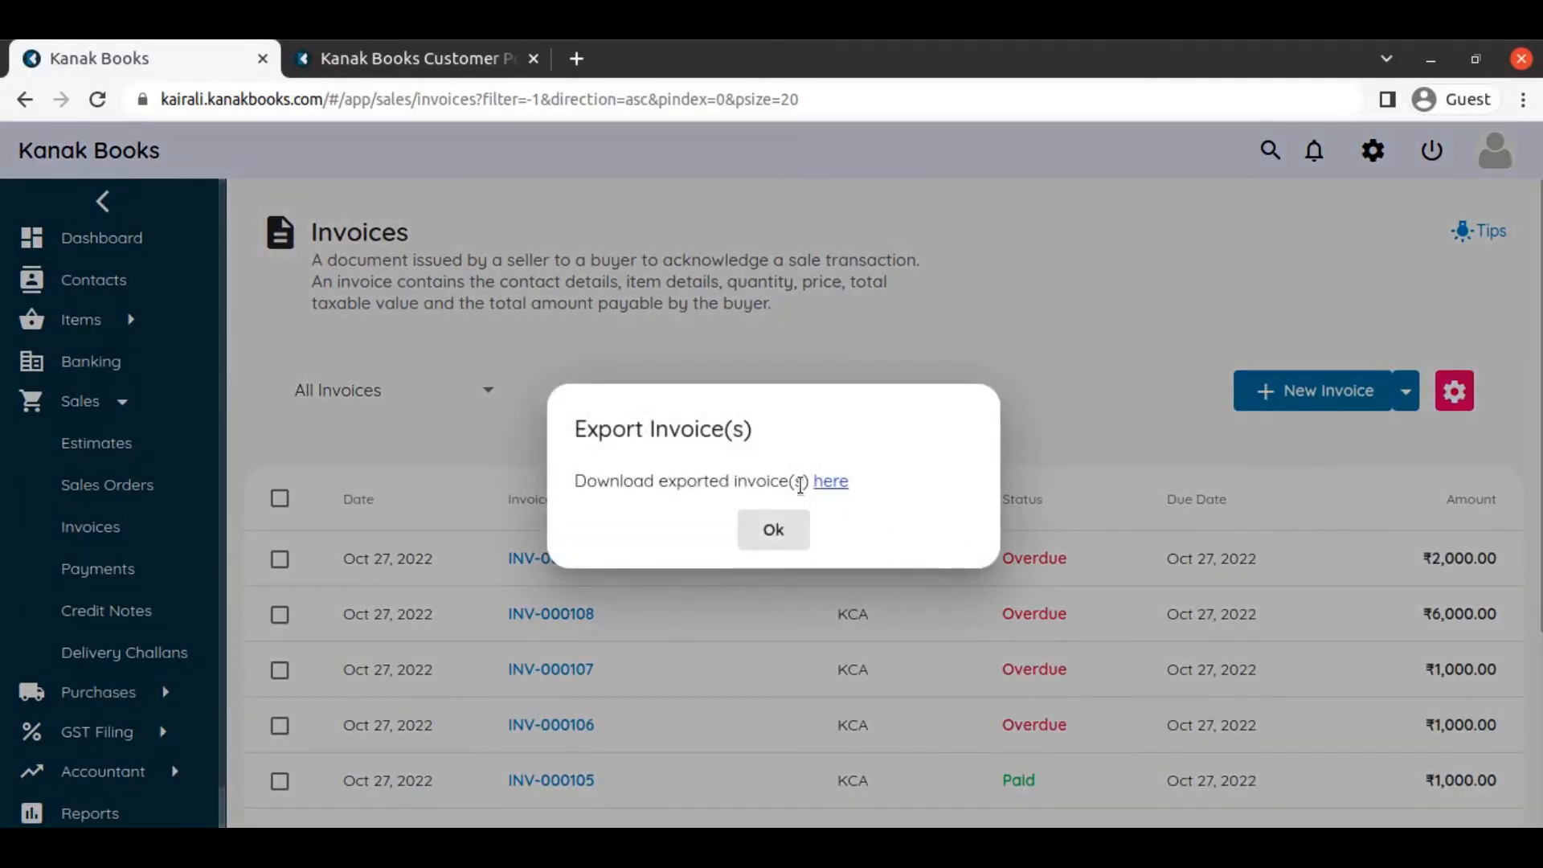
{"action": "left_click", "coordinate": [829, 484]}
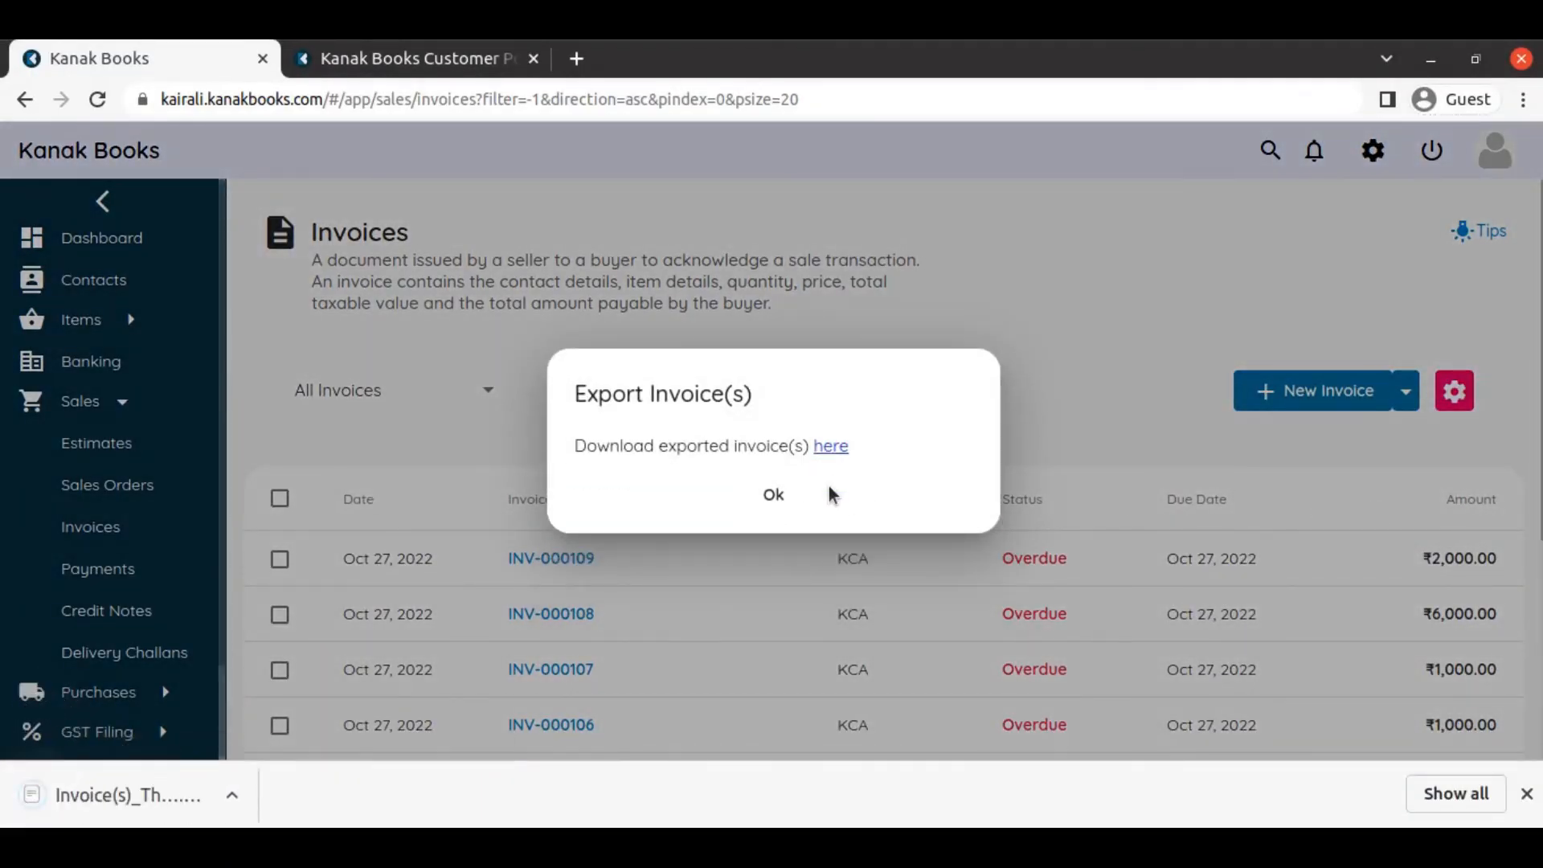
{"action": "left_click", "coordinate": [1525, 795]}
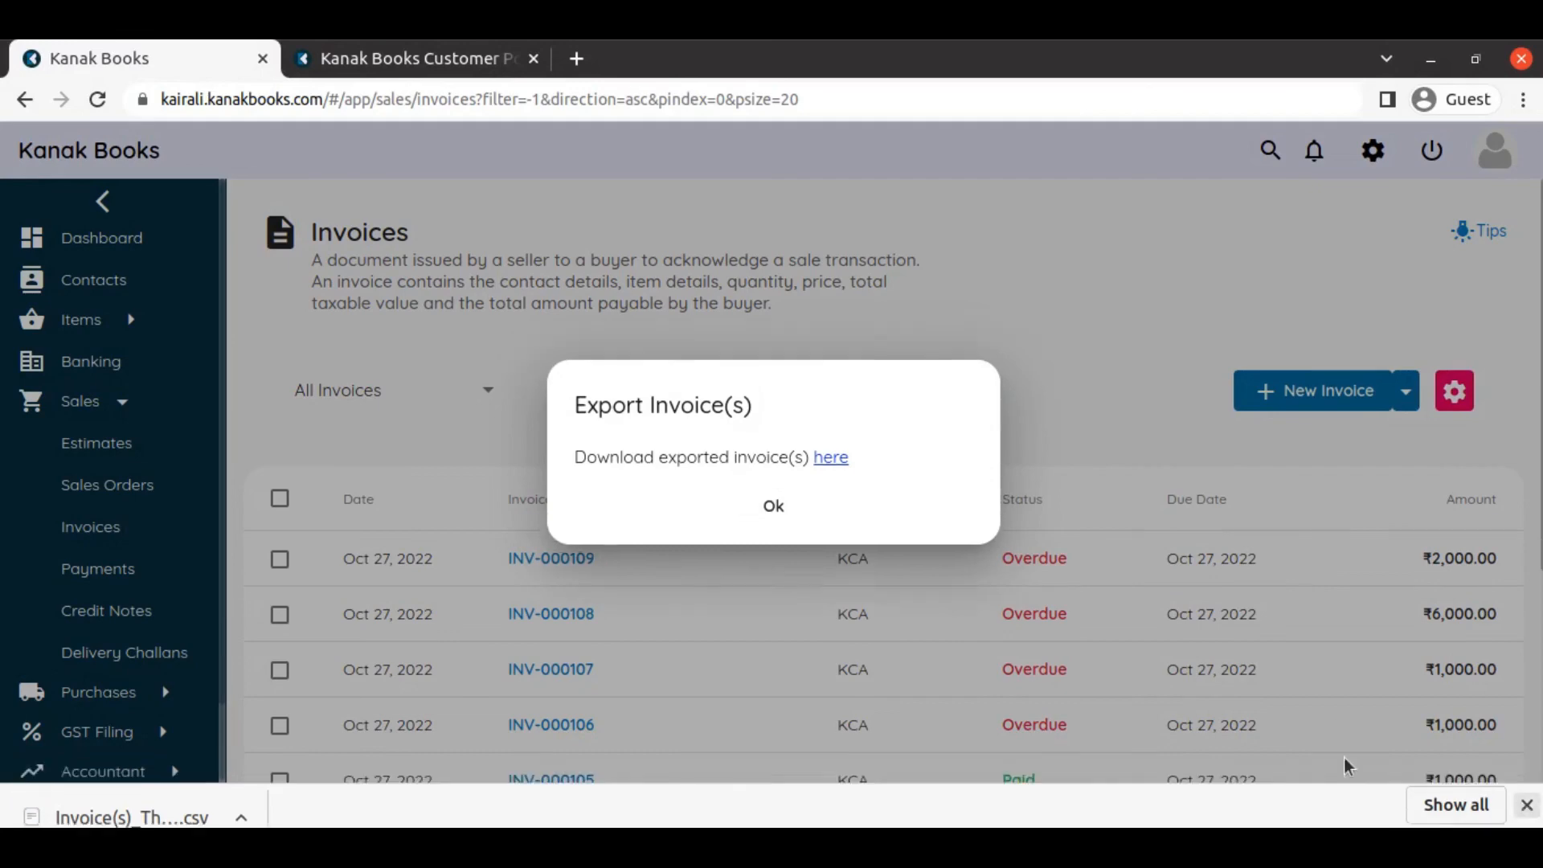
{"action": "left_click", "coordinate": [776, 528]}
Export the debit notes and download the exported CSV file.
{"action": "left_click", "coordinate": [1453, 405]}
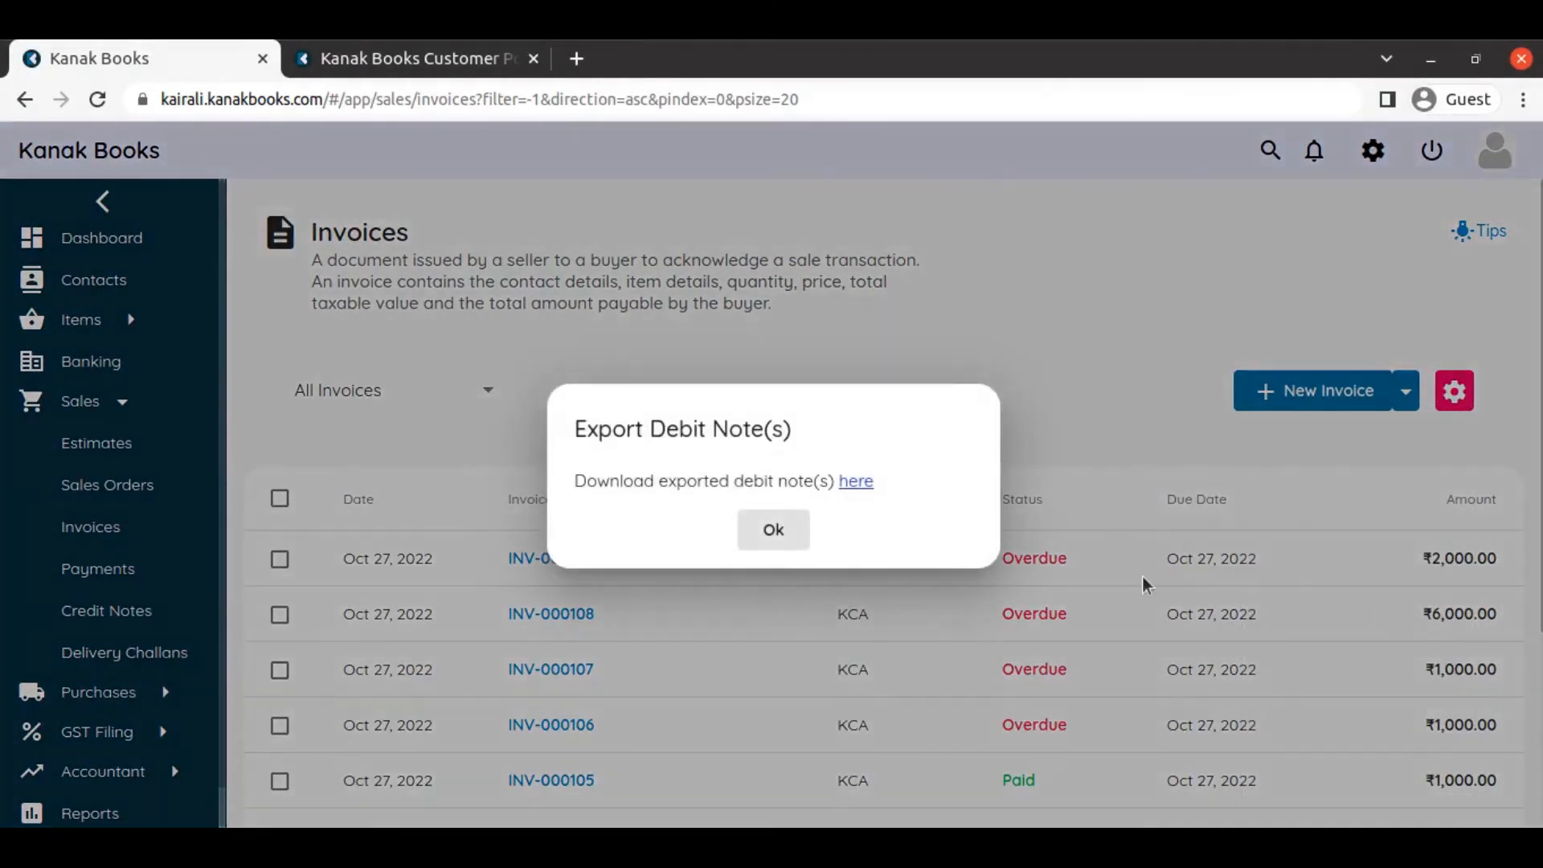
{"action": "left_click", "coordinate": [864, 481]}
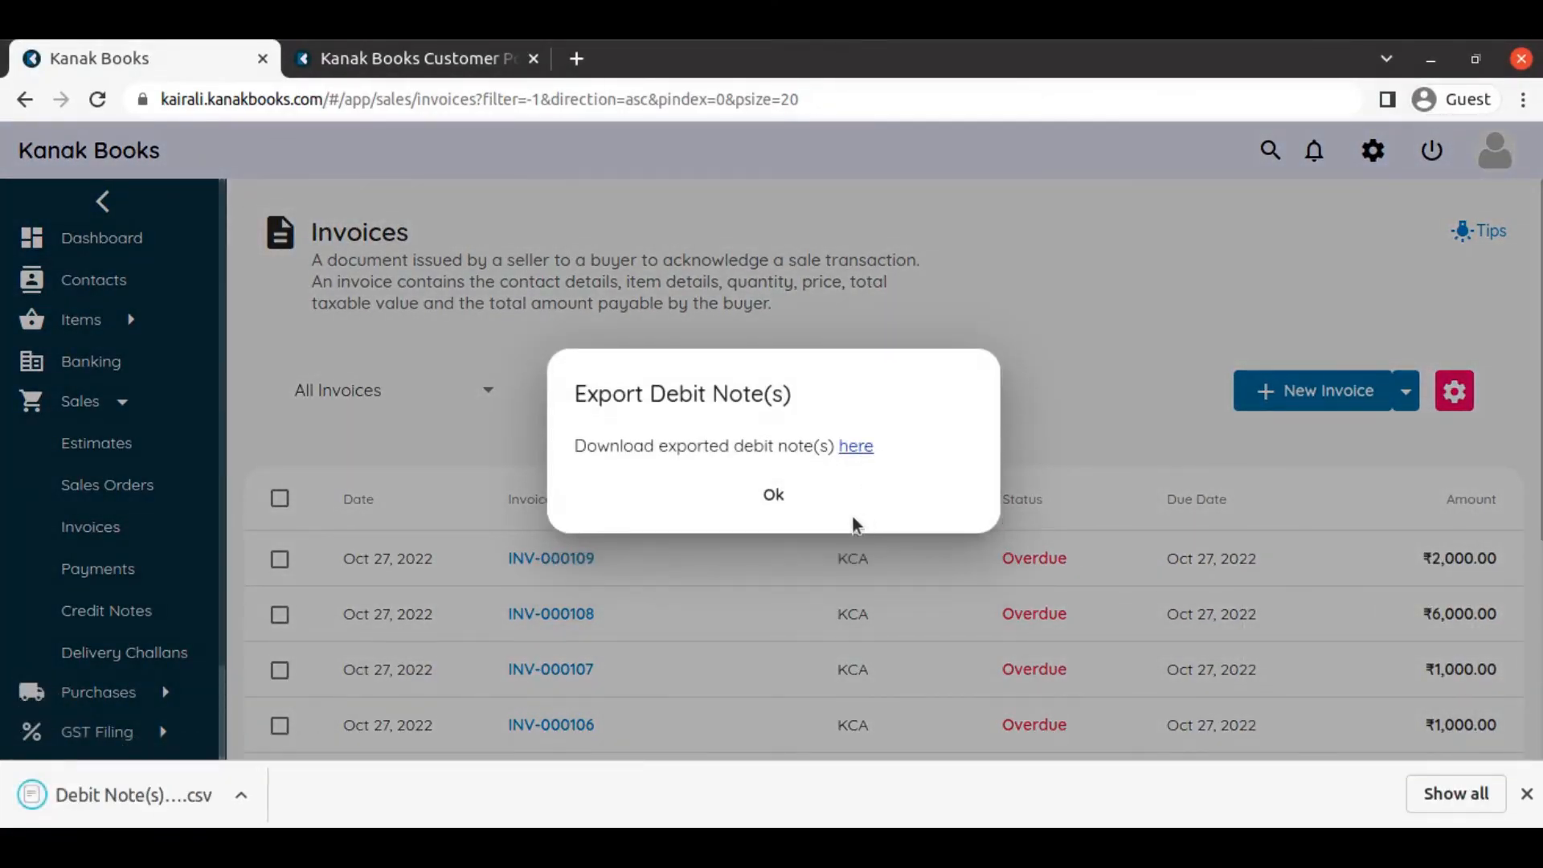
{"action": "left_click", "coordinate": [776, 495]}
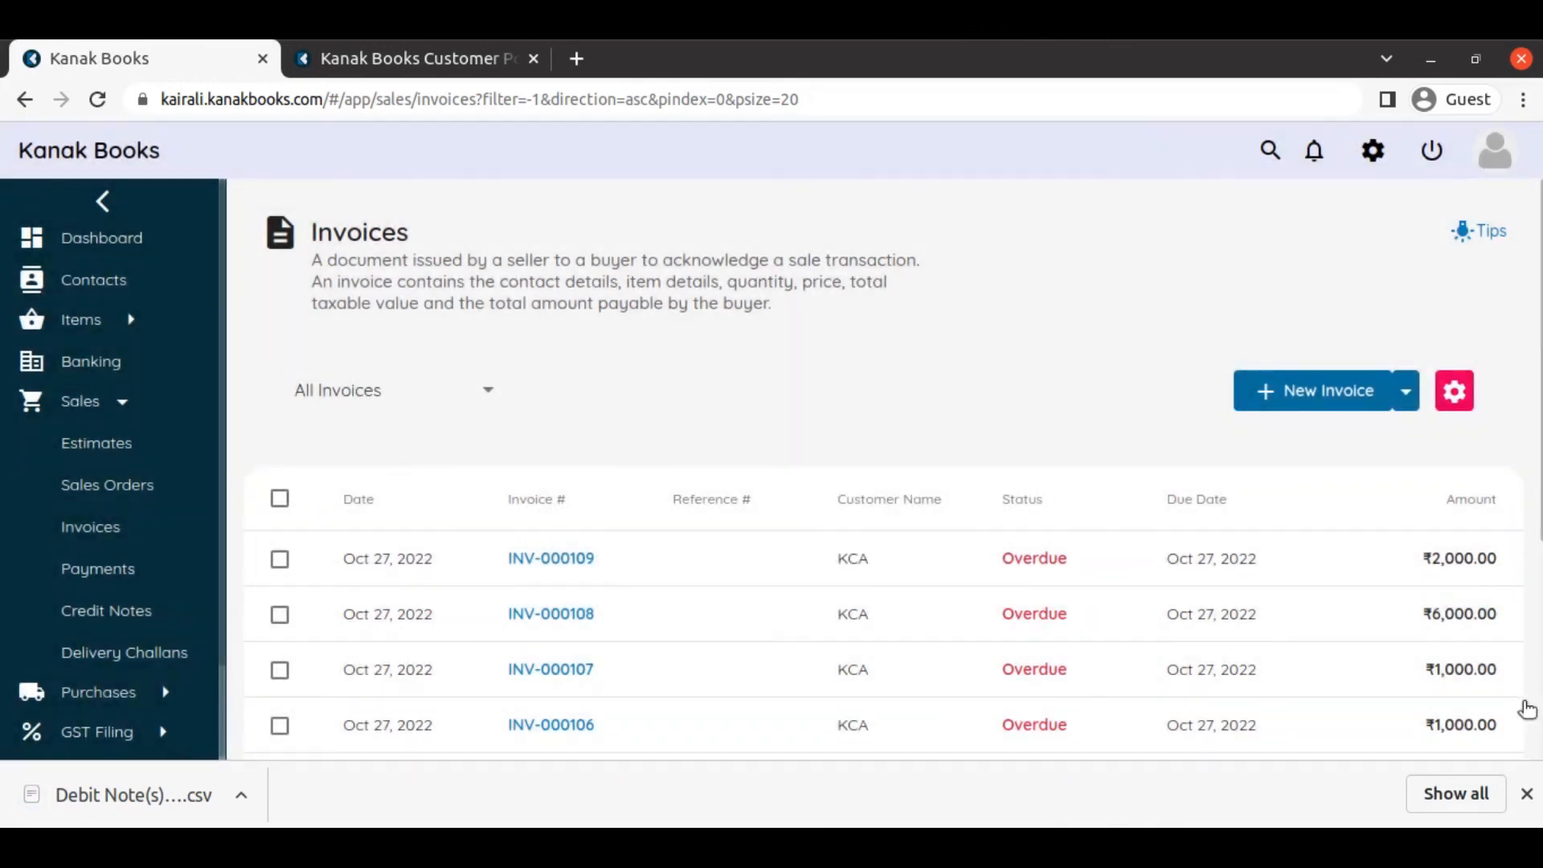
Dismiss the finished download, then examine the invoice import page's upload, date format and auto-numbering options and leave without importing.
{"action": "left_click", "coordinate": [1526, 794]}
{"action": "left_click", "coordinate": [1446, 390]}
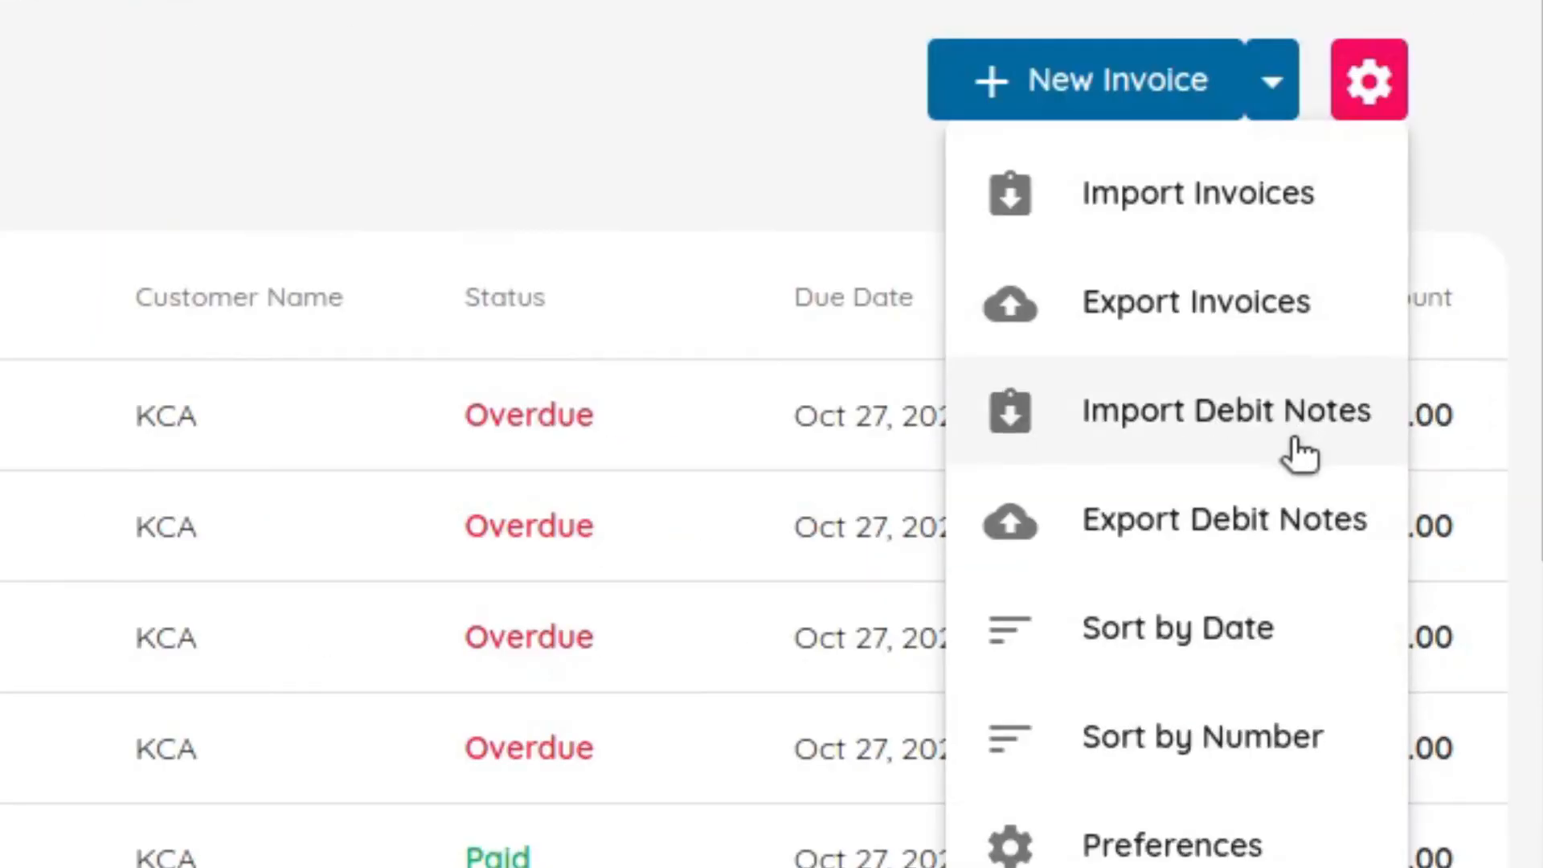
{"action": "left_click", "coordinate": [1197, 197]}
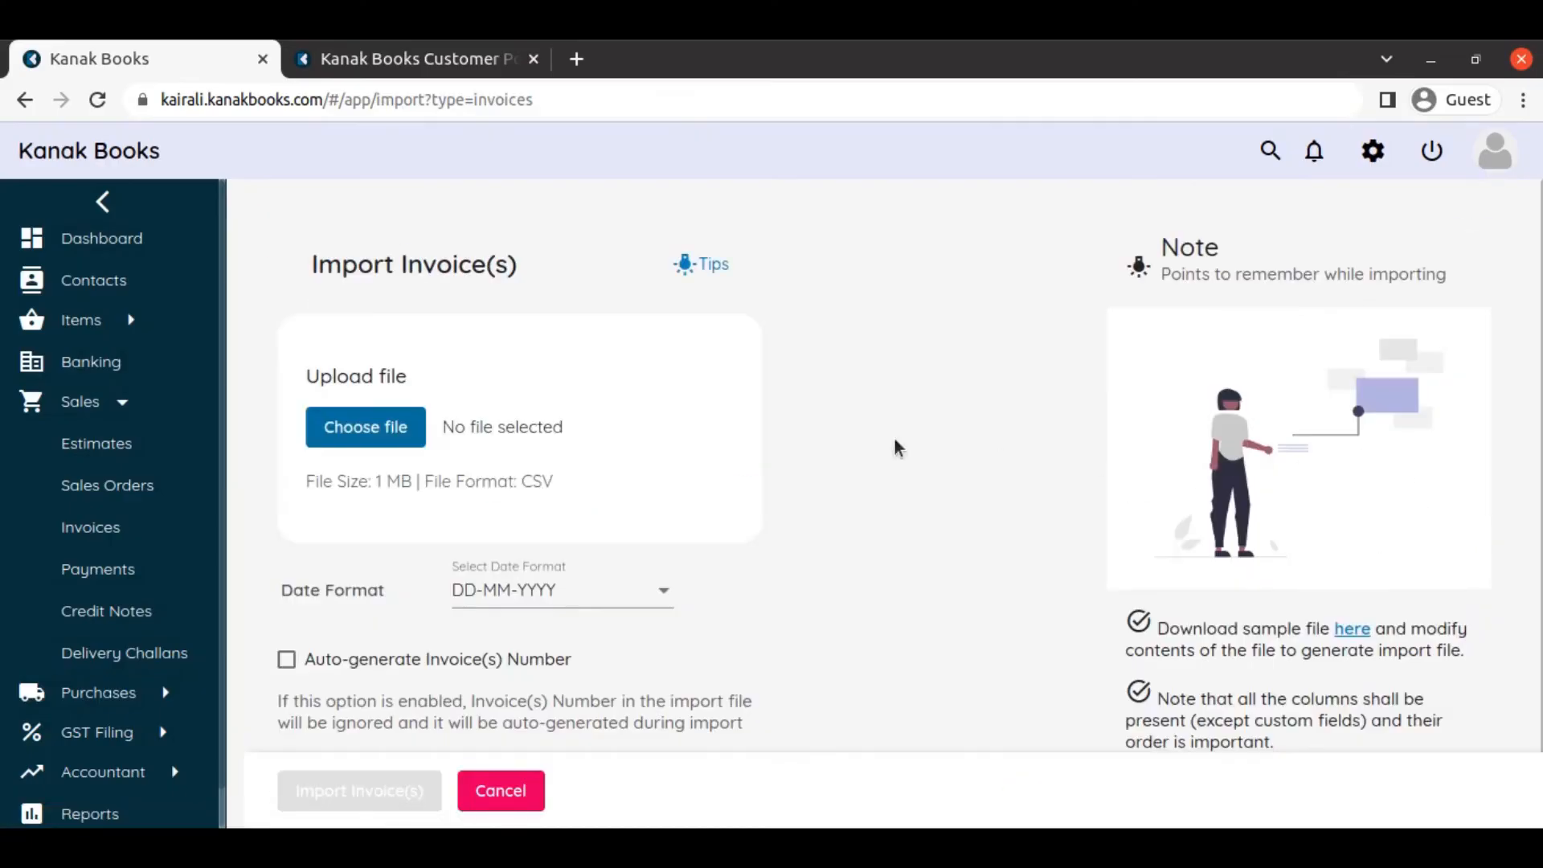
{"action": "scroll", "coordinate": [628, 479], "scroll_direction": "down", "scroll_amount": 1}
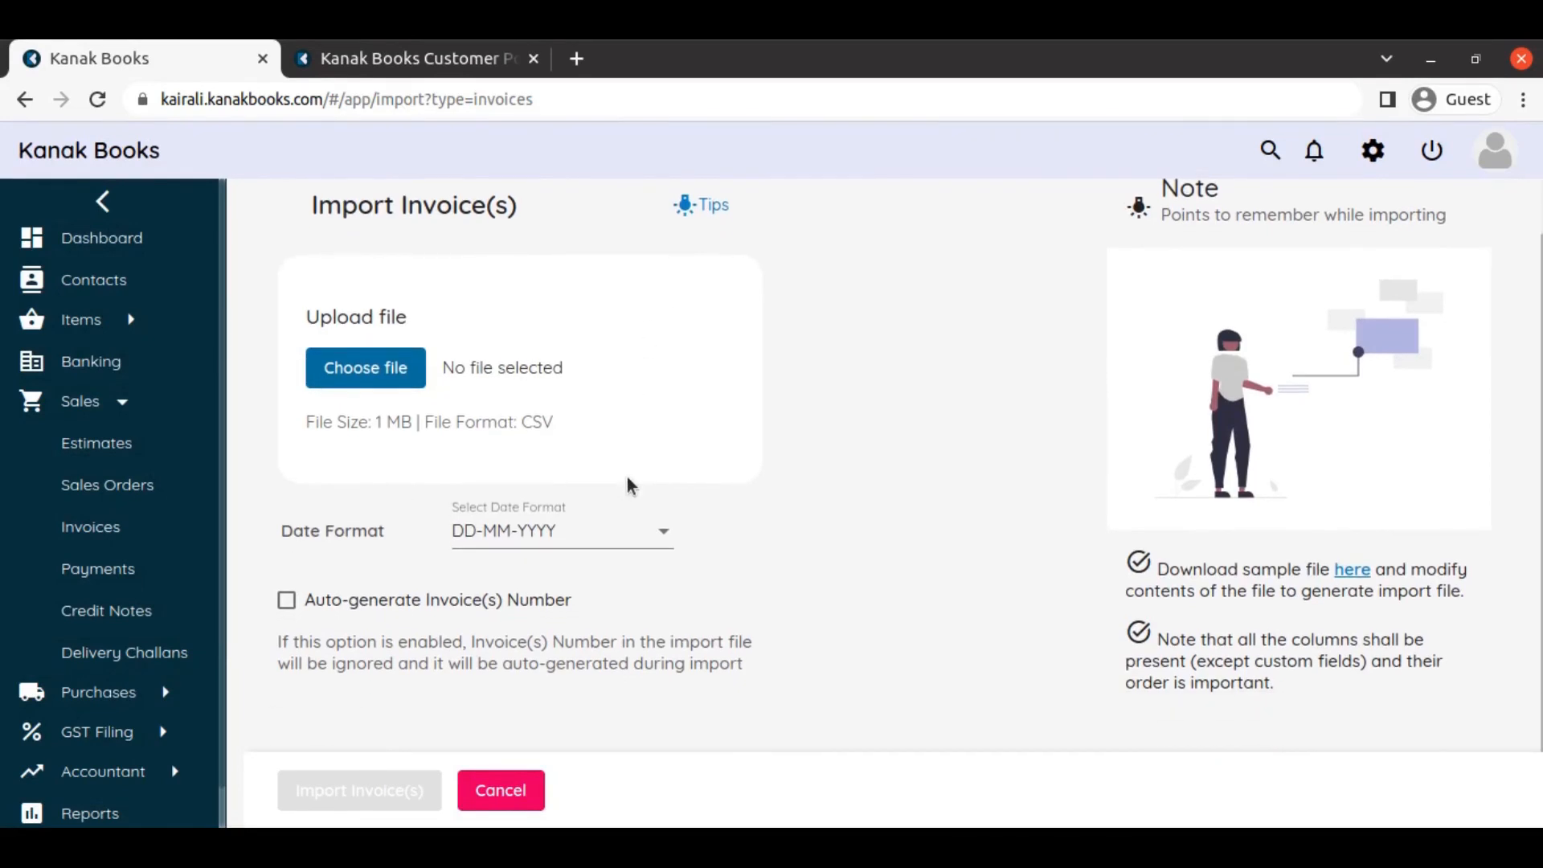
{"action": "scroll", "coordinate": [628, 479], "scroll_direction": "up", "scroll_amount": 1}
{"action": "left_click", "coordinate": [500, 790]}
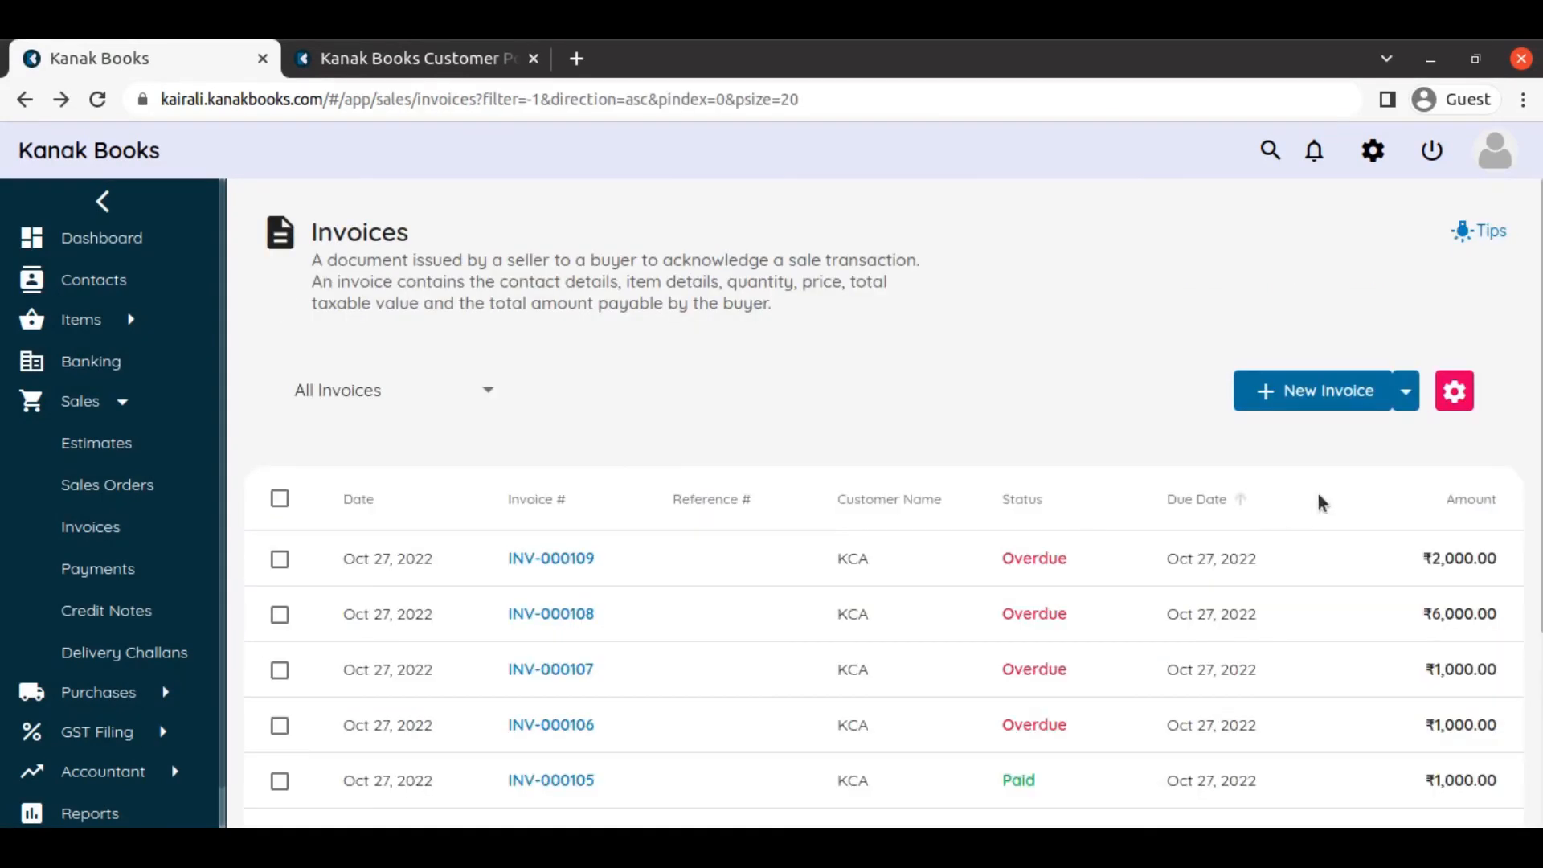
View the debit note import page and return to the invoices list without importing.
{"action": "left_click", "coordinate": [1453, 391]}
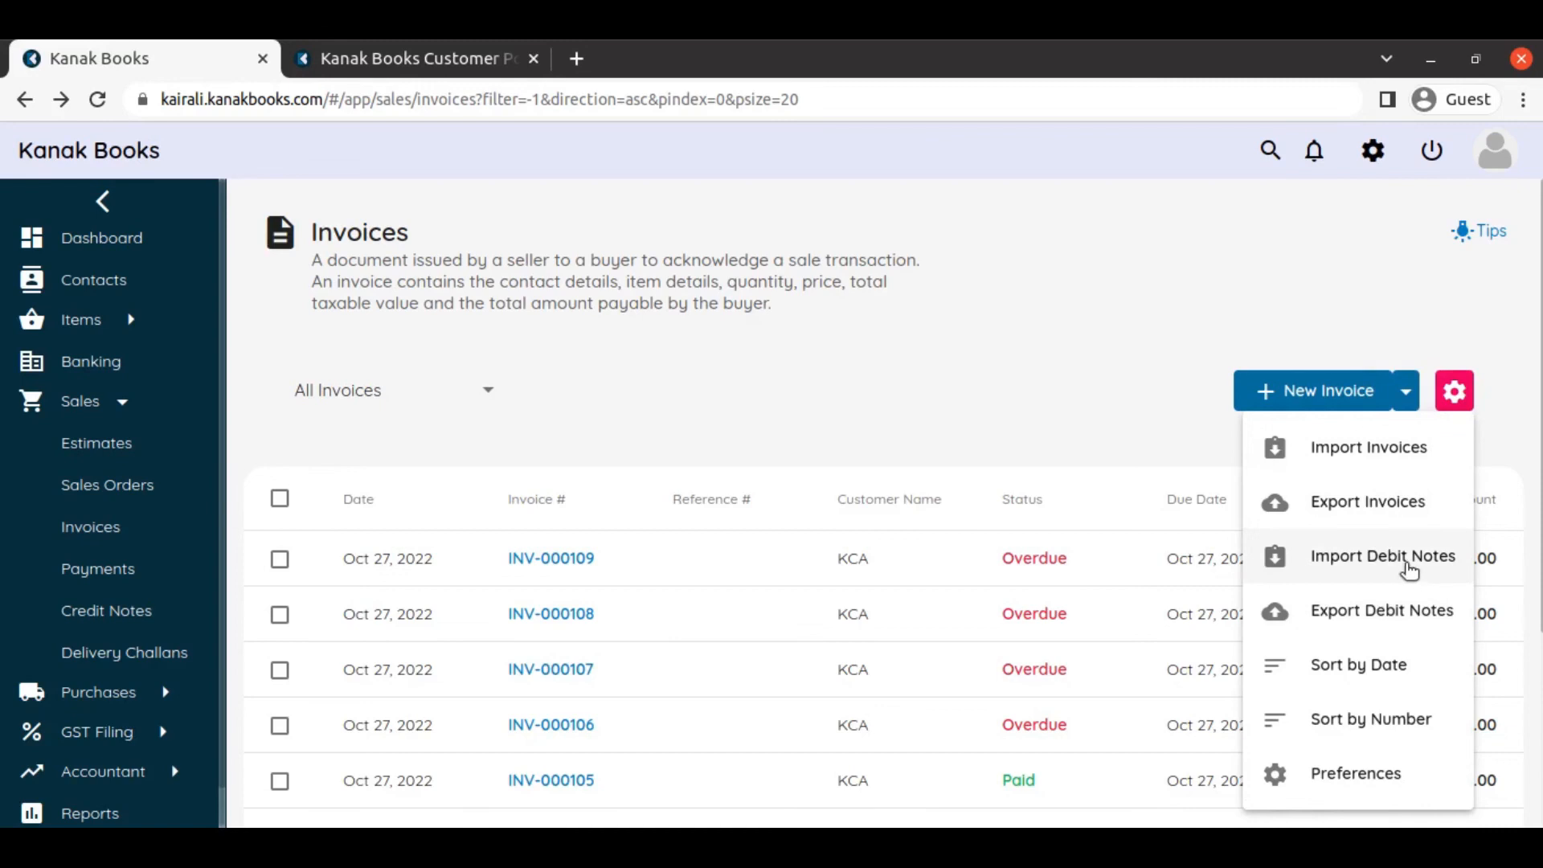
{"action": "left_click", "coordinate": [1384, 557]}
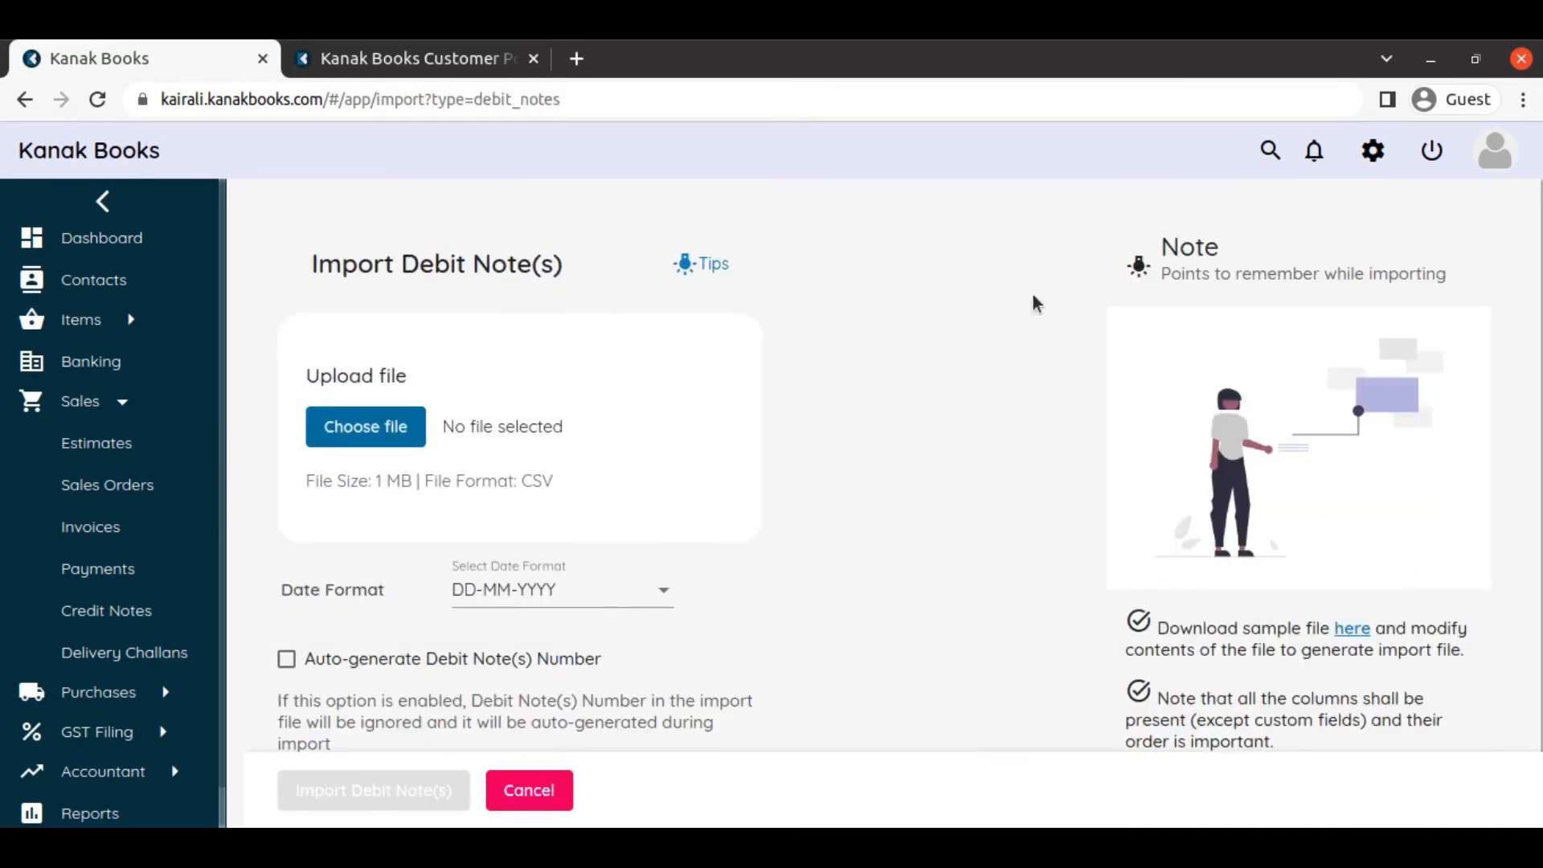
{"action": "left_click", "coordinate": [531, 796]}
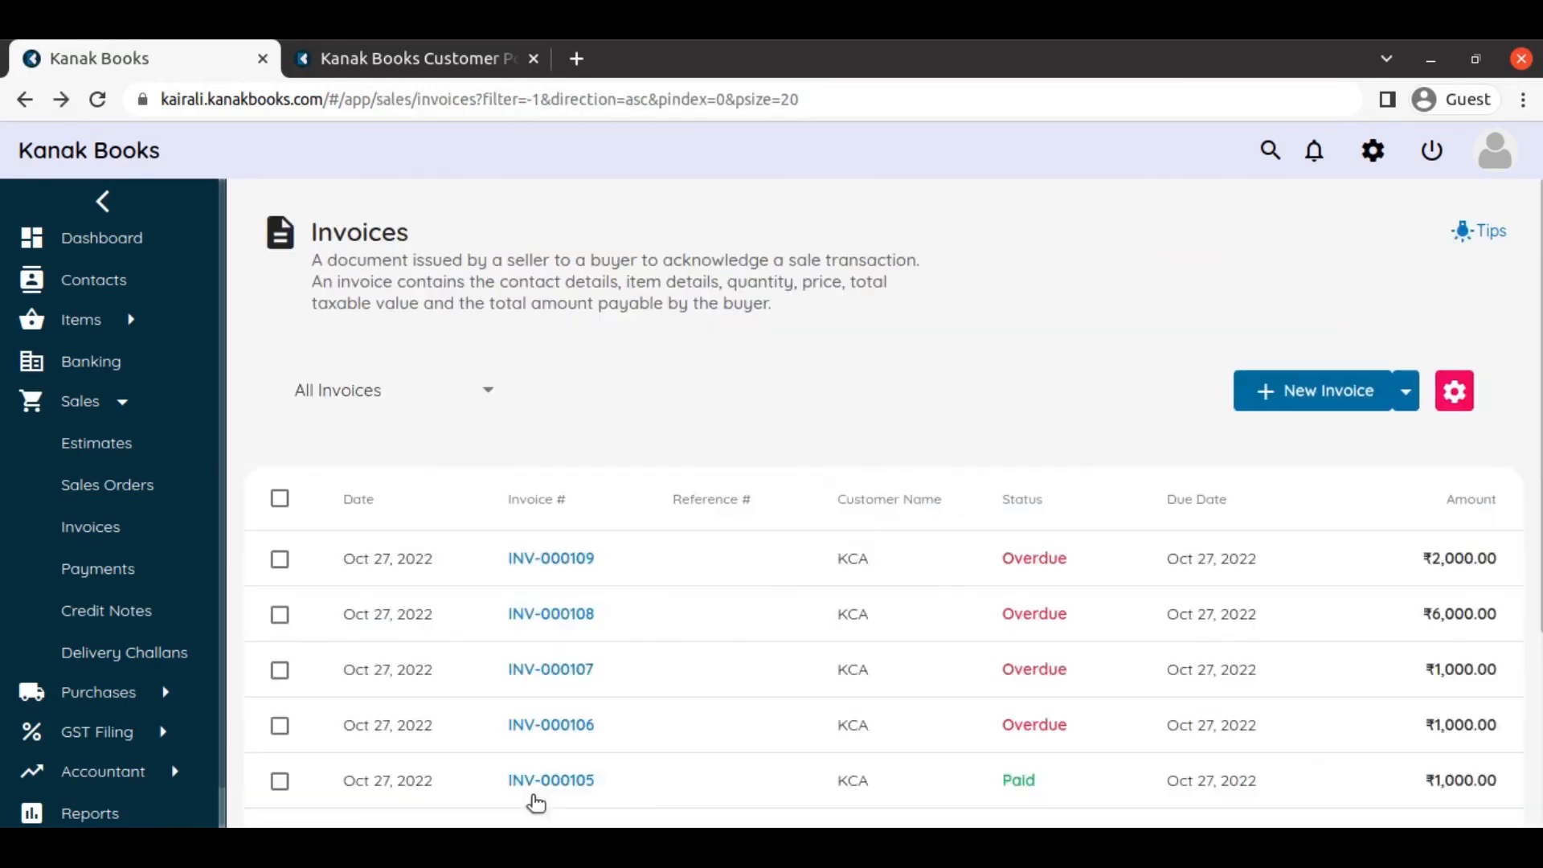
Show the invoices list's options for sorting and preferences.
{"action": "left_click", "coordinate": [1453, 393]}
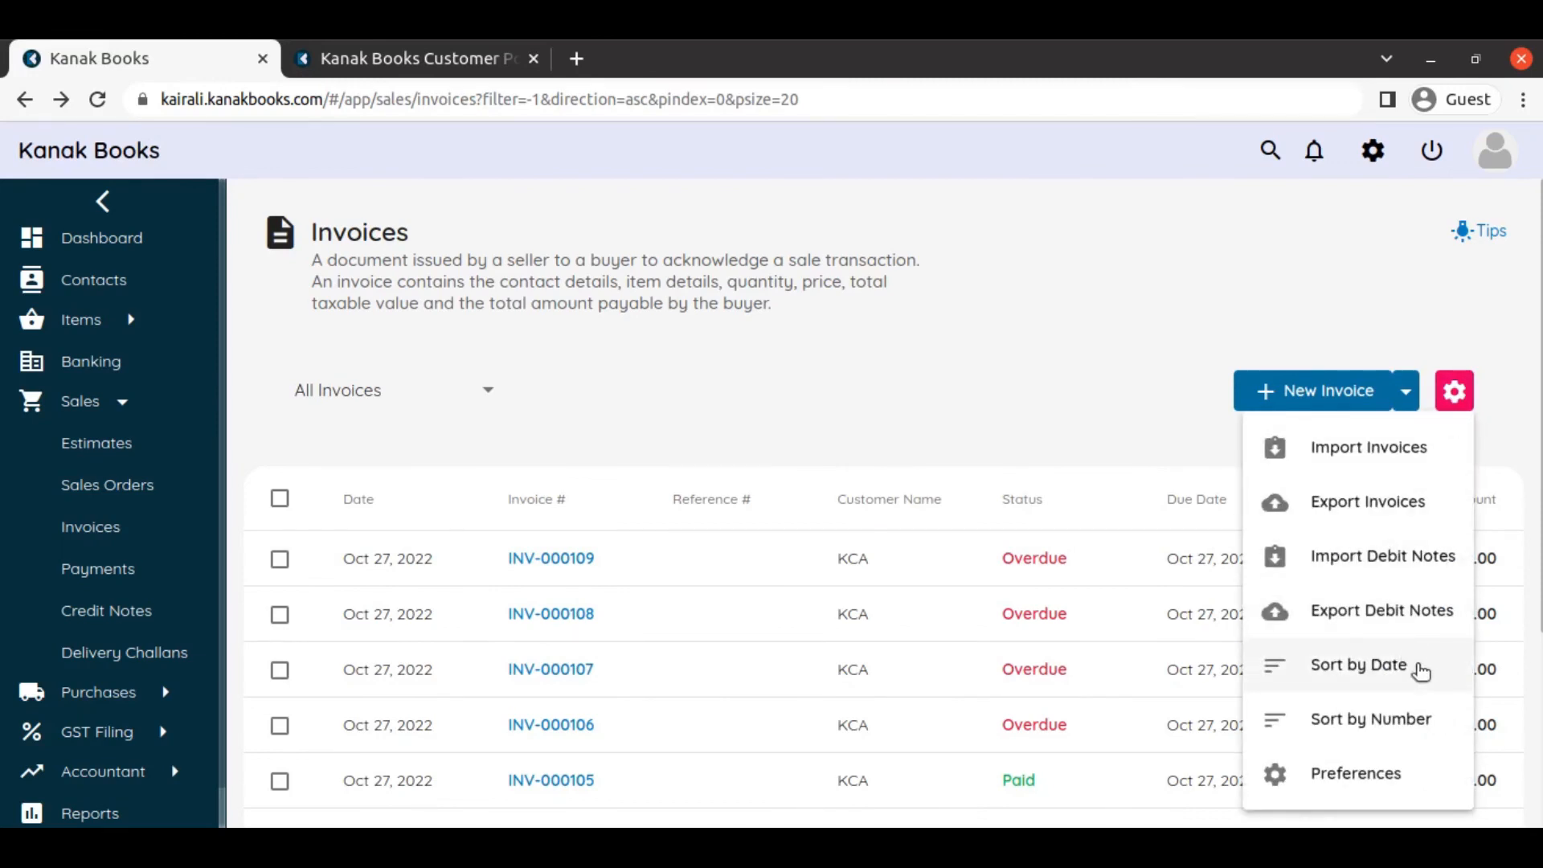